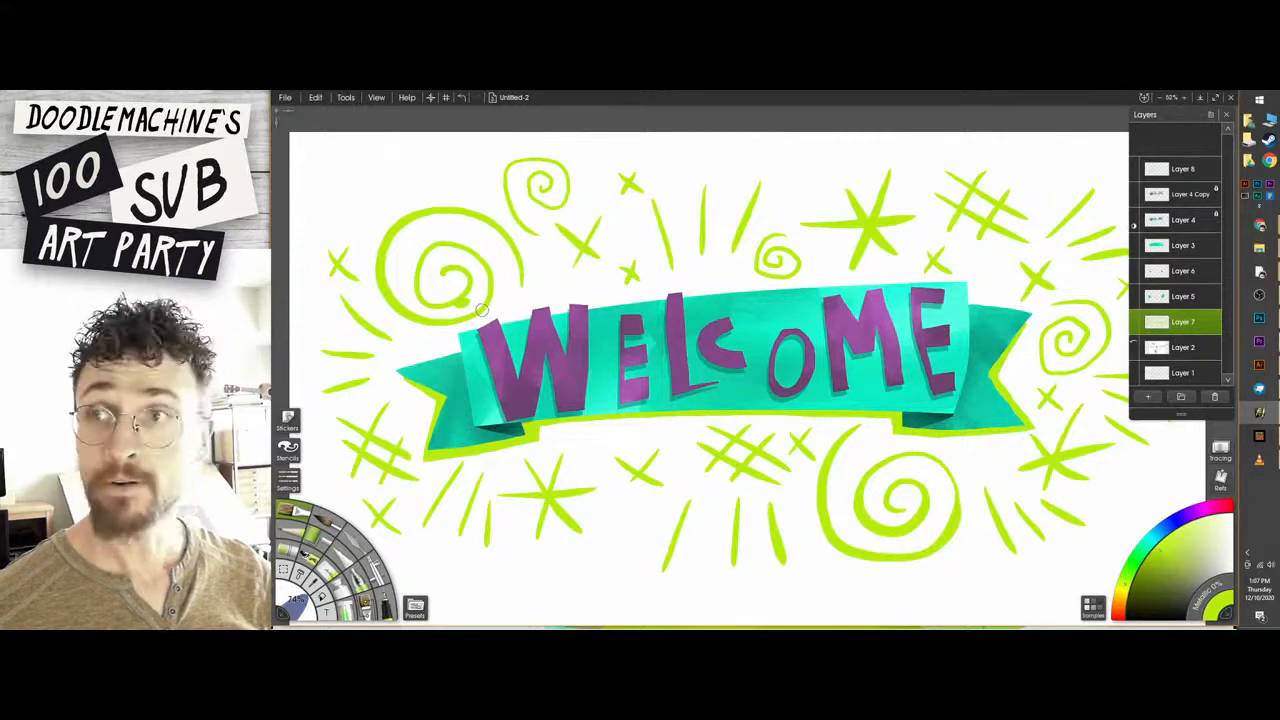
Switch to the Untitled-3 painting and sketch an angled forearm ending in a wrist circle and a rounded palm outline.
{"action": "left_click", "coordinate": [512, 97]}
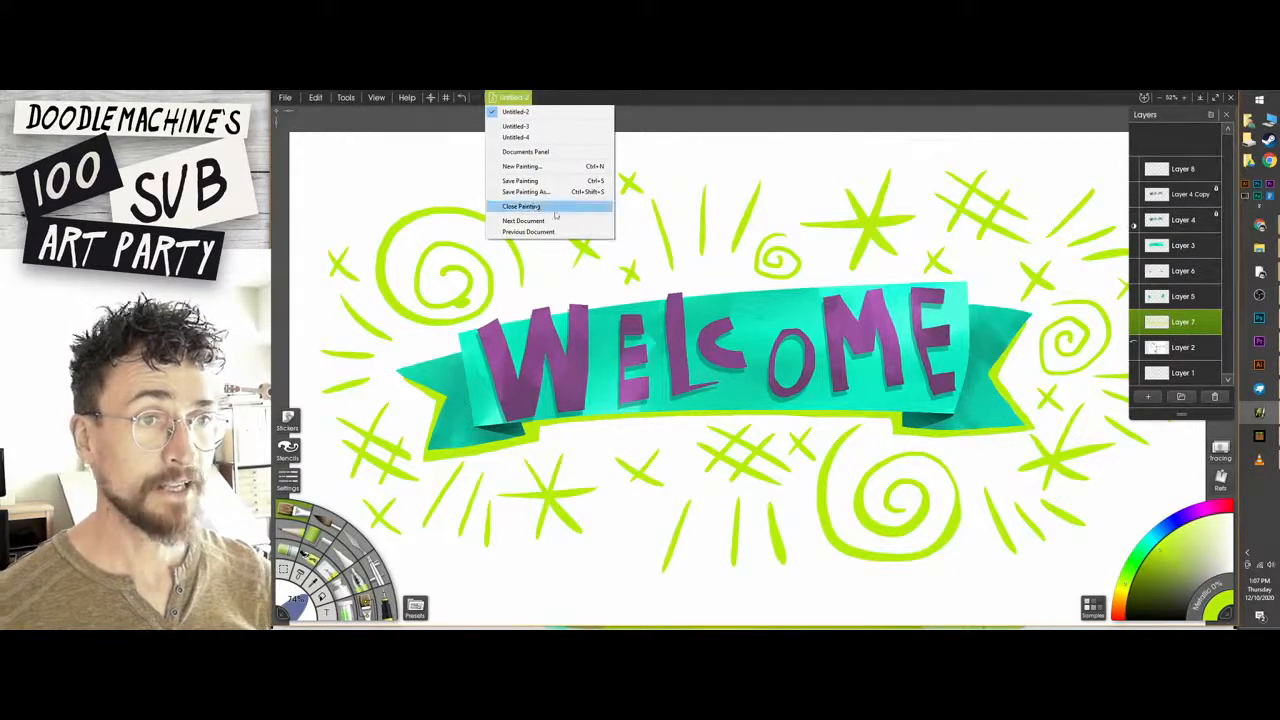
{"action": "left_click", "coordinate": [581, 128]}
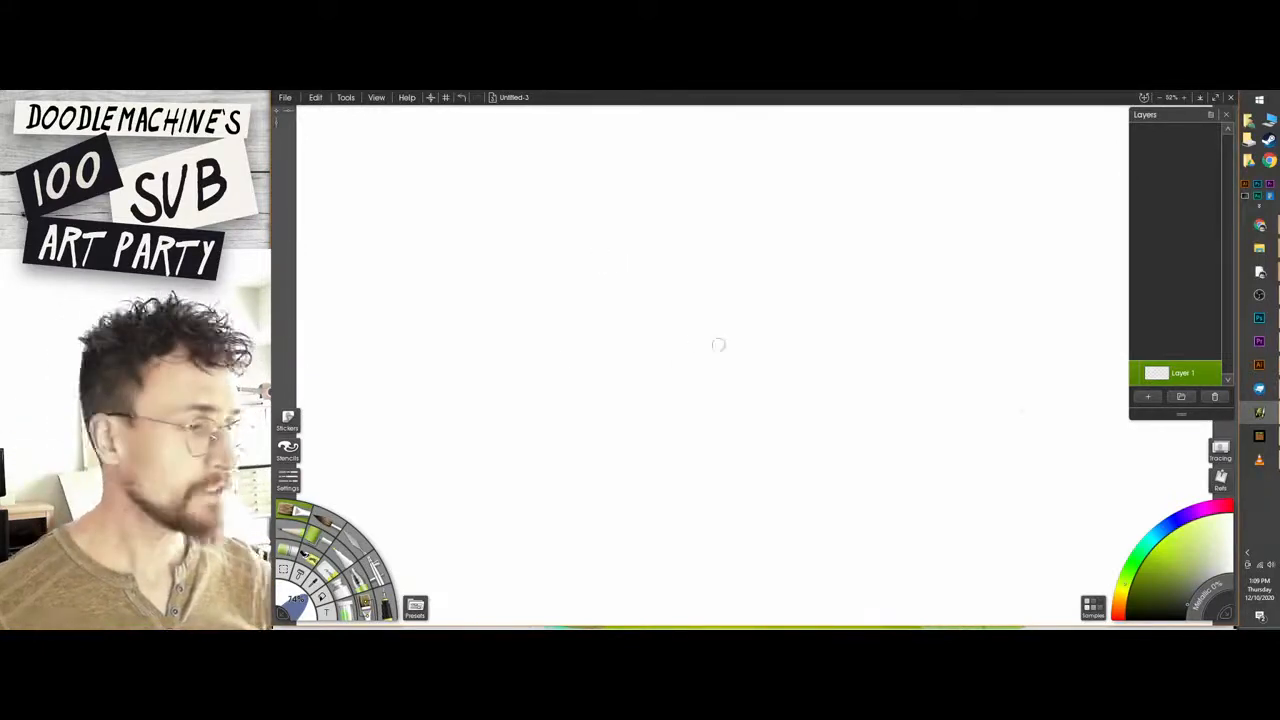
{"action": "left_click_drag", "start_coordinate": [770, 276], "coordinate": [669, 267]}
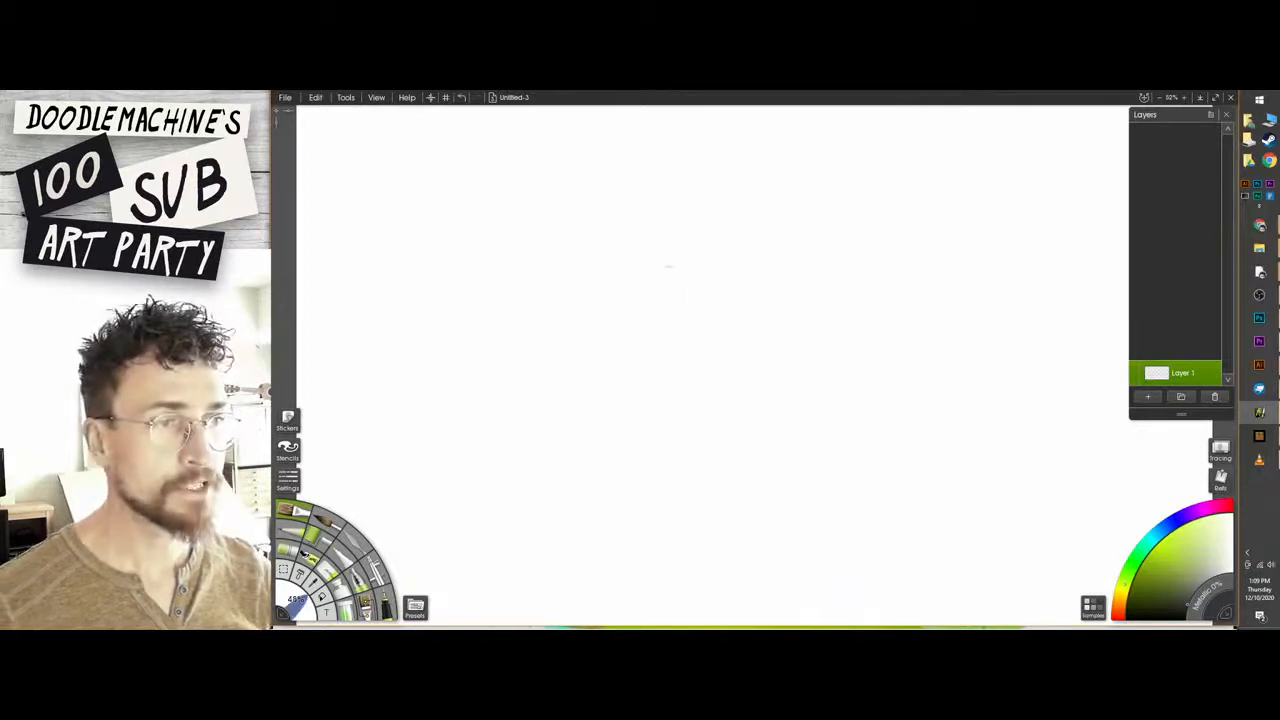
{"action": "left_click_drag", "start_coordinate": [943, 323], "coordinate": [694, 251]}
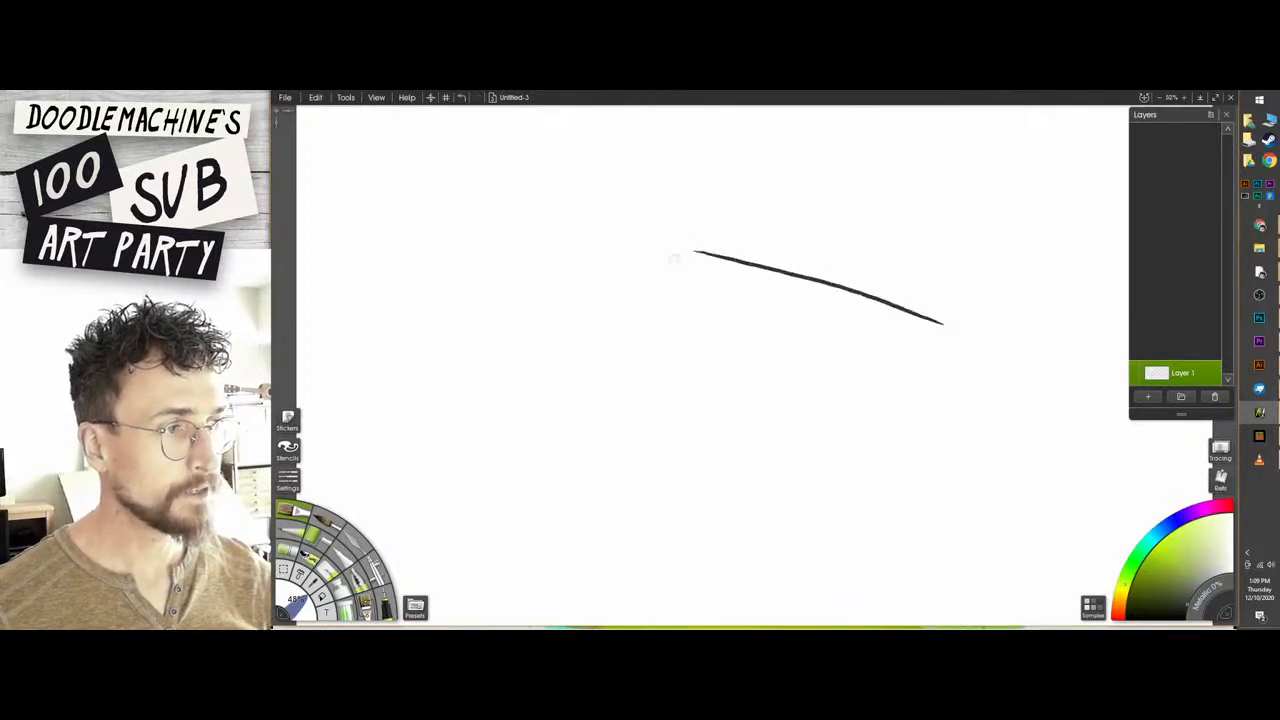
{"action": "left_click_drag", "start_coordinate": [923, 378], "coordinate": [681, 312]}
{"action": "mouse_move", "coordinate": [690, 250]}
{"action": "left_mouse_down"}
{"action": "mouse_move", "coordinate": [634, 291]}
{"action": "mouse_move", "coordinate": [670, 246]}
{"action": "mouse_move", "coordinate": [700, 314]}
{"action": "left_mouse_up"}
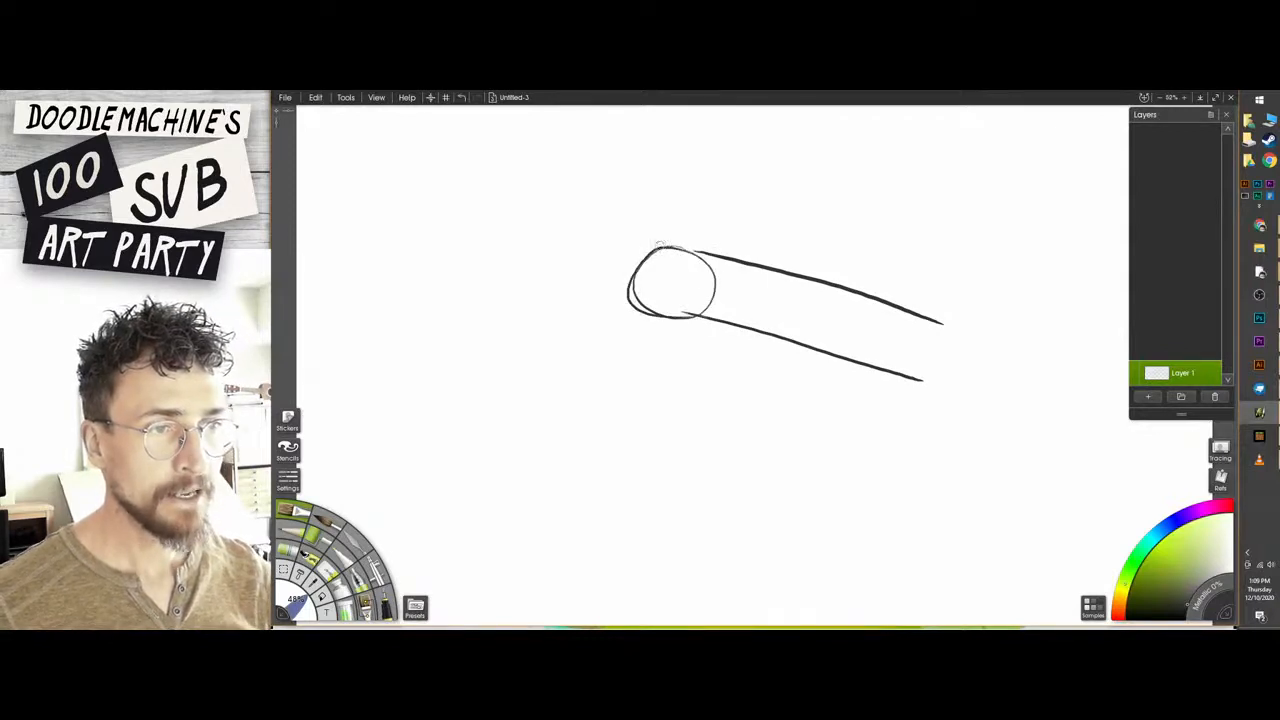
{"action": "mouse_move", "coordinate": [658, 246]}
{"action": "left_mouse_down"}
{"action": "mouse_move", "coordinate": [562, 261]}
{"action": "mouse_move", "coordinate": [547, 327]}
{"action": "mouse_move", "coordinate": [534, 298]}
{"action": "mouse_move", "coordinate": [573, 350]}
{"action": "mouse_move", "coordinate": [679, 314]}
{"action": "mouse_move", "coordinate": [564, 350]}
{"action": "left_mouse_up"}
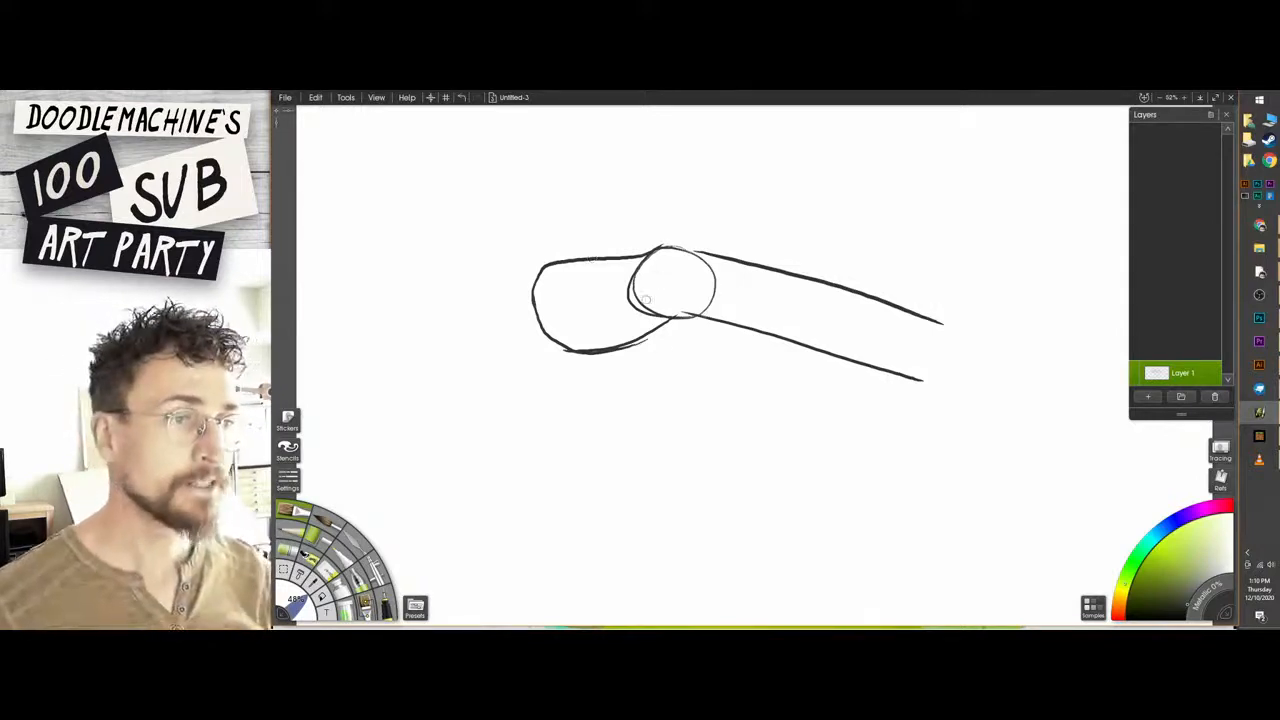
Add the thumb-base oval, knuckle ovals, thumb, pointing index finger and three curled fingers to the palm sketch.
{"action": "mouse_move", "coordinate": [616, 254]}
{"action": "left_mouse_down"}
{"action": "mouse_move", "coordinate": [572, 250]}
{"action": "mouse_move", "coordinate": [620, 256]}
{"action": "left_mouse_up"}
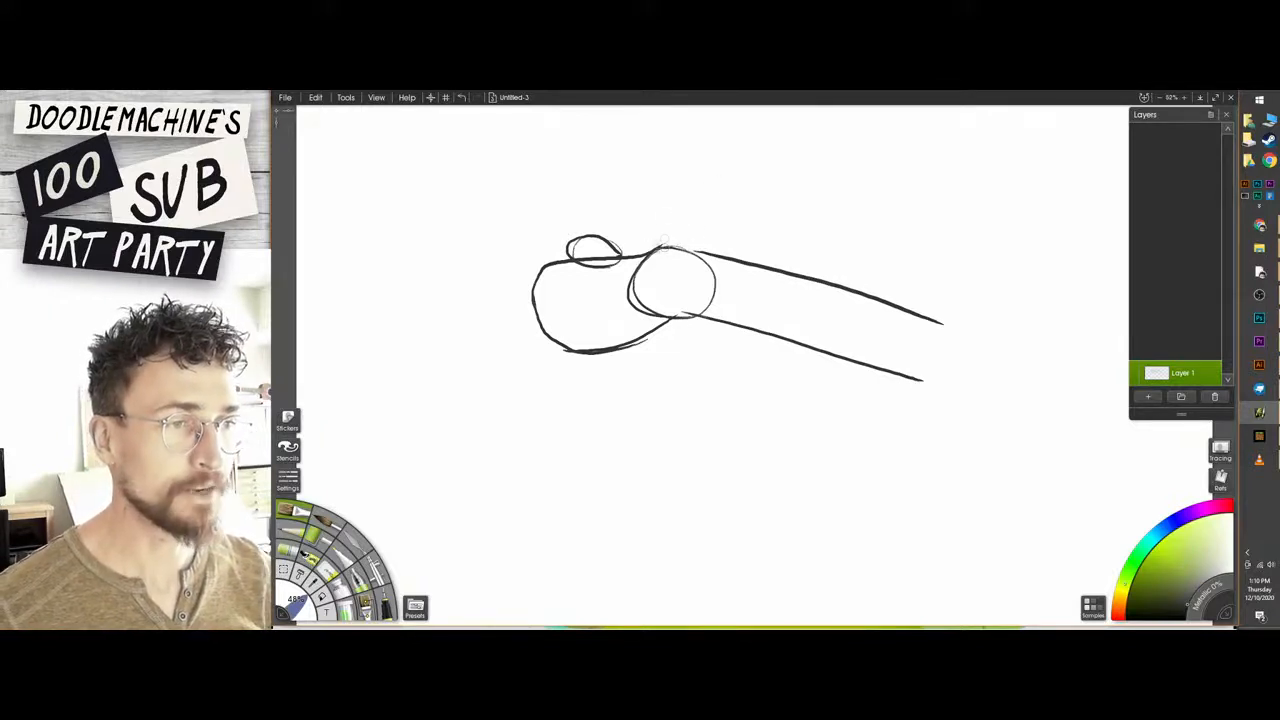
{"action": "mouse_move", "coordinate": [666, 246]}
{"action": "left_mouse_down"}
{"action": "mouse_move", "coordinate": [598, 236]}
{"action": "mouse_move", "coordinate": [530, 280]}
{"action": "mouse_move", "coordinate": [542, 296]}
{"action": "mouse_move", "coordinate": [522, 298]}
{"action": "mouse_move", "coordinate": [548, 316]}
{"action": "mouse_move", "coordinate": [542, 338]}
{"action": "mouse_move", "coordinate": [580, 342]}
{"action": "left_mouse_up"}
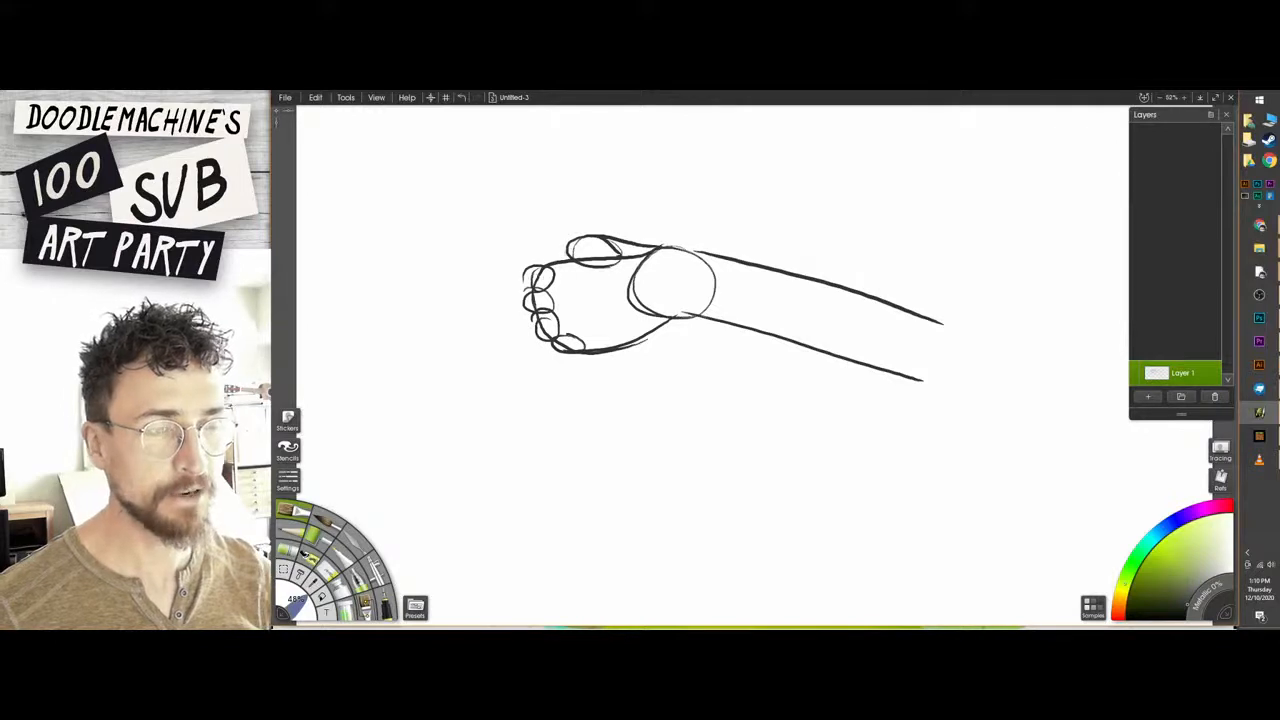
{"action": "mouse_move", "coordinate": [614, 238]}
{"action": "left_mouse_down"}
{"action": "mouse_move", "coordinate": [530, 226]}
{"action": "mouse_move", "coordinate": [518, 236]}
{"action": "mouse_move", "coordinate": [562, 262]}
{"action": "left_mouse_up"}
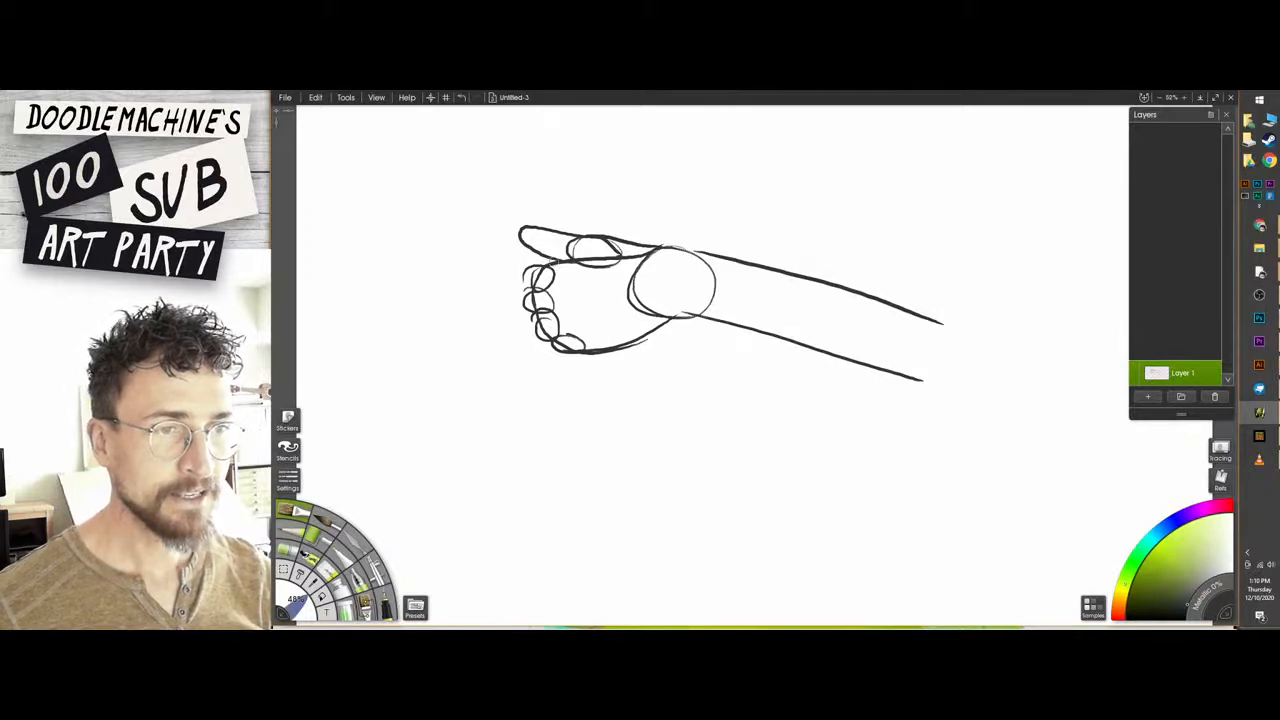
{"action": "mouse_move", "coordinate": [554, 262]}
{"action": "left_mouse_down"}
{"action": "mouse_move", "coordinate": [470, 272]}
{"action": "mouse_move", "coordinate": [477, 292]}
{"action": "mouse_move", "coordinate": [450, 277]}
{"action": "mouse_move", "coordinate": [423, 289]}
{"action": "mouse_move", "coordinate": [542, 287]}
{"action": "left_mouse_up"}
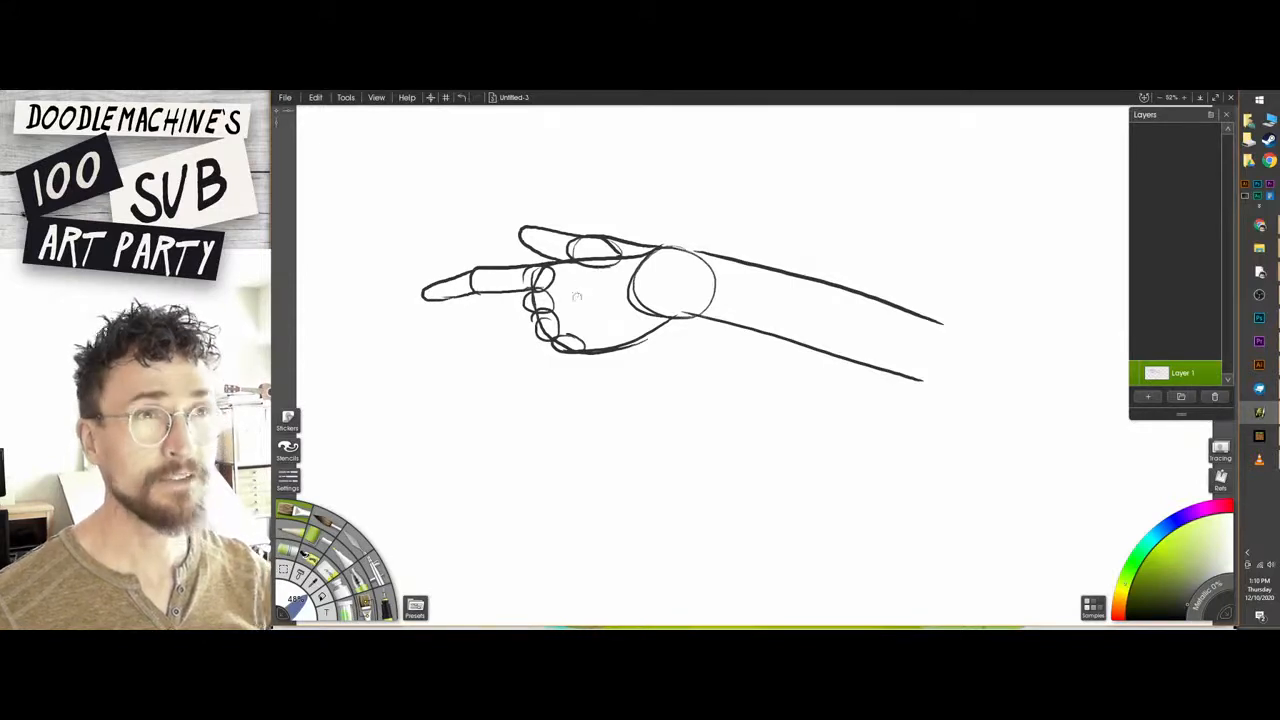
{"action": "mouse_move", "coordinate": [536, 290]}
{"action": "left_mouse_down"}
{"action": "mouse_move", "coordinate": [474, 308]}
{"action": "mouse_move", "coordinate": [508, 327]}
{"action": "mouse_move", "coordinate": [458, 348]}
{"action": "mouse_move", "coordinate": [530, 318]}
{"action": "mouse_move", "coordinate": [498, 372]}
{"action": "mouse_move", "coordinate": [556, 336]}
{"action": "mouse_move", "coordinate": [562, 372]}
{"action": "mouse_move", "coordinate": [588, 358]}
{"action": "mouse_move", "coordinate": [554, 352]}
{"action": "left_mouse_up"}
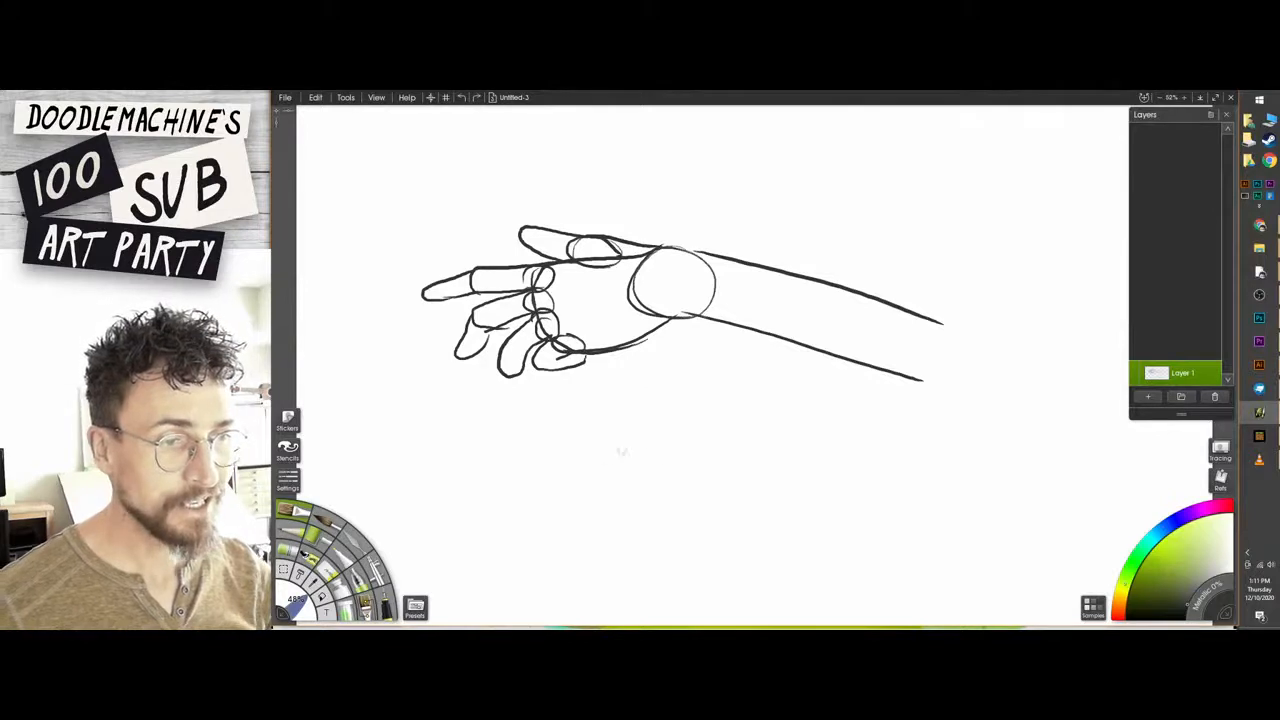
Bring up the pirate illustration to examine its stylized arms and hands, and close it.
{"action": "left_click_drag", "start_coordinate": [707, 398], "coordinate": [665, 457]}
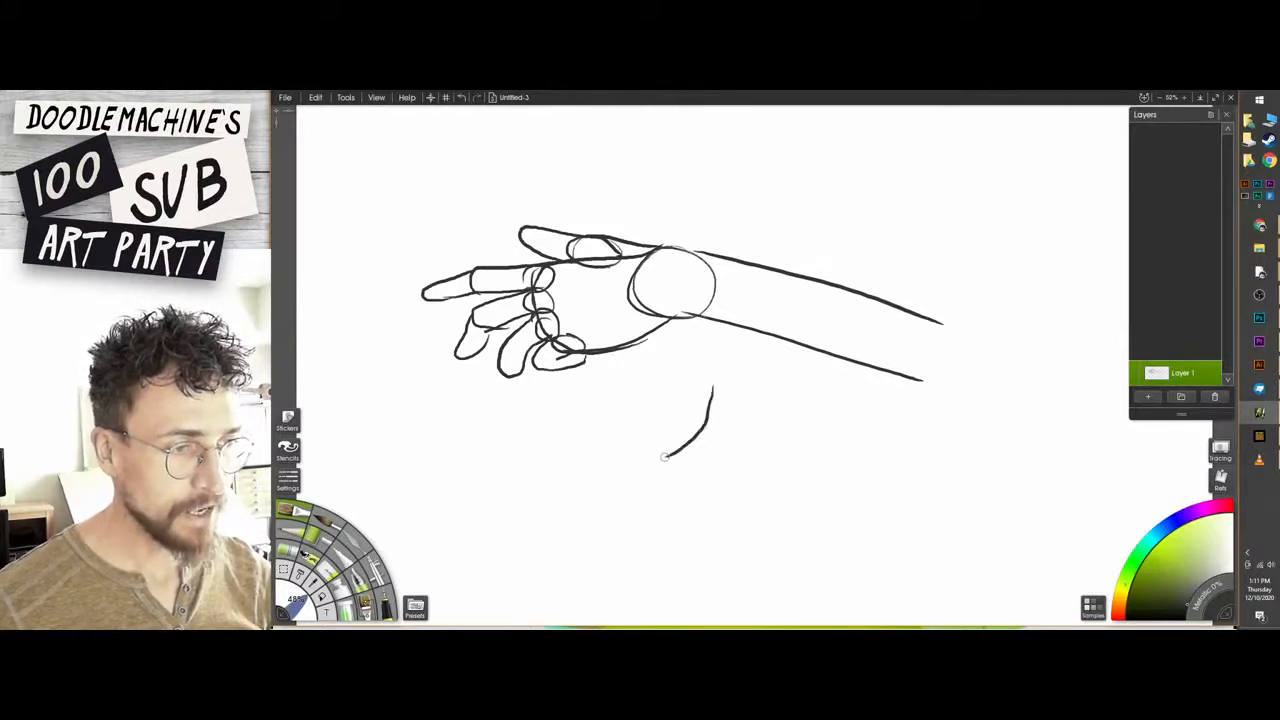
{"action": "key", "text": "ctrl+z"}
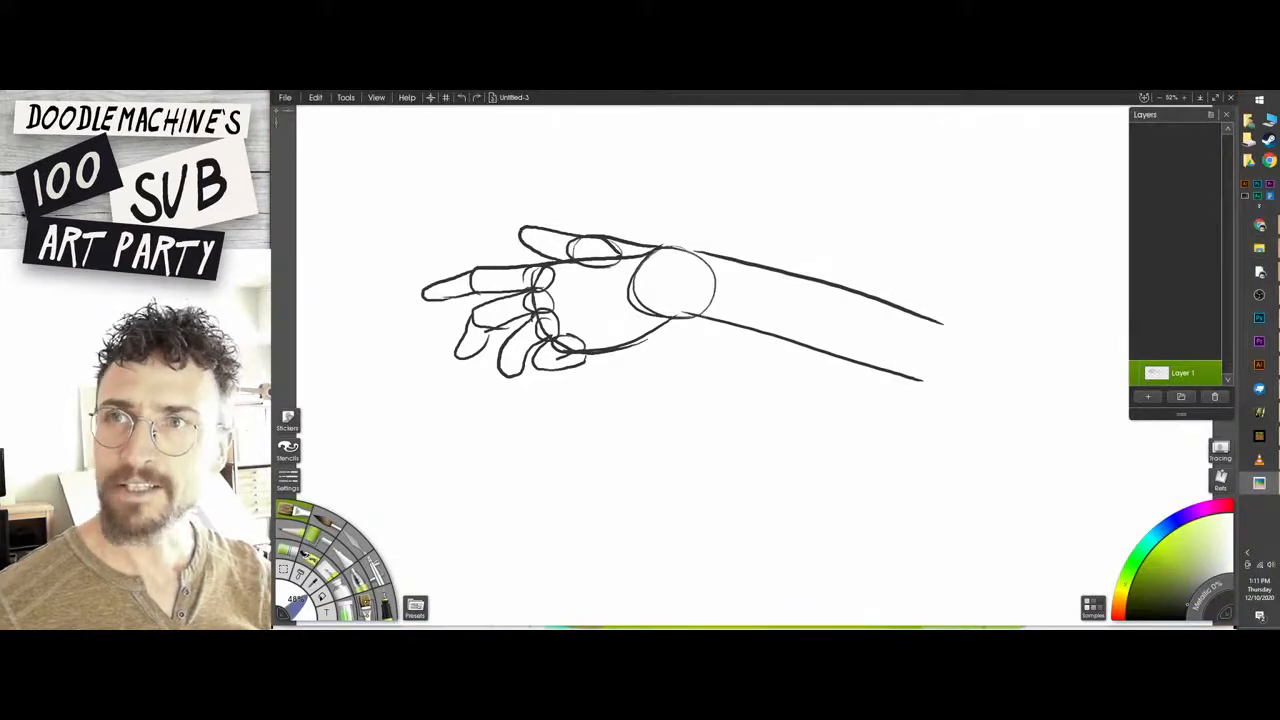
{"action": "left_click", "coordinate": [1259, 482]}
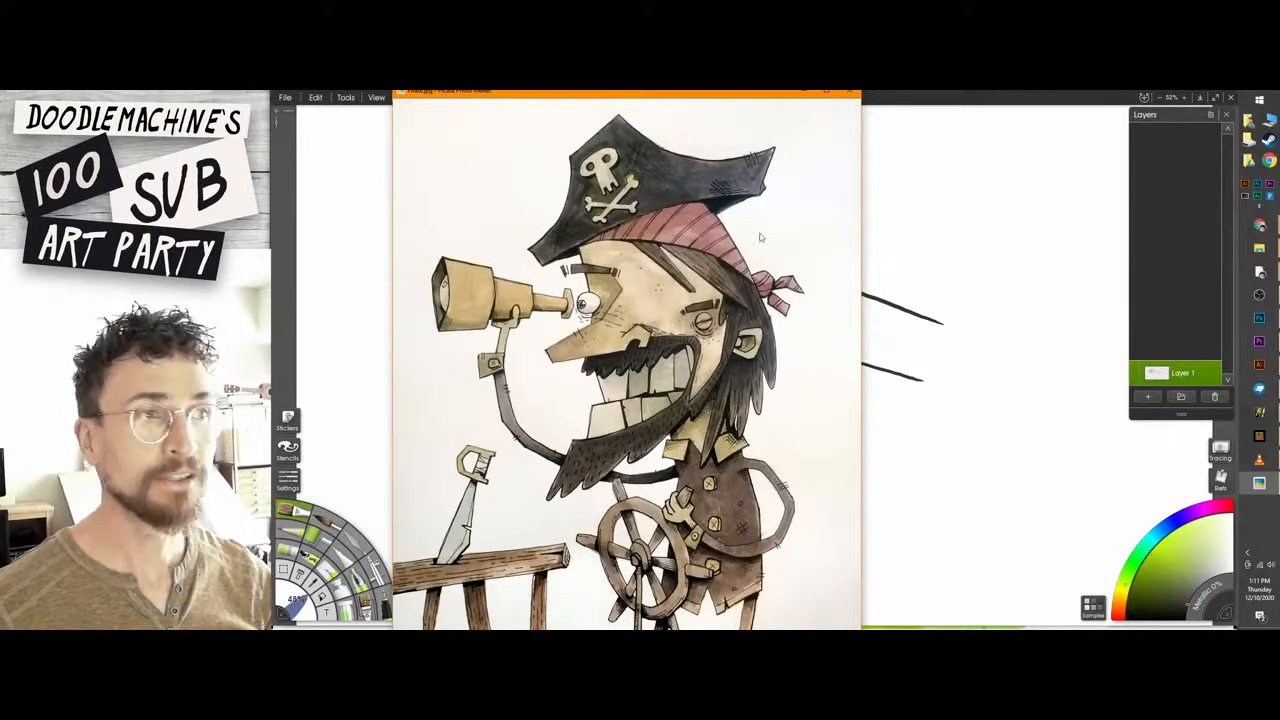
{"action": "left_click", "coordinate": [851, 92]}
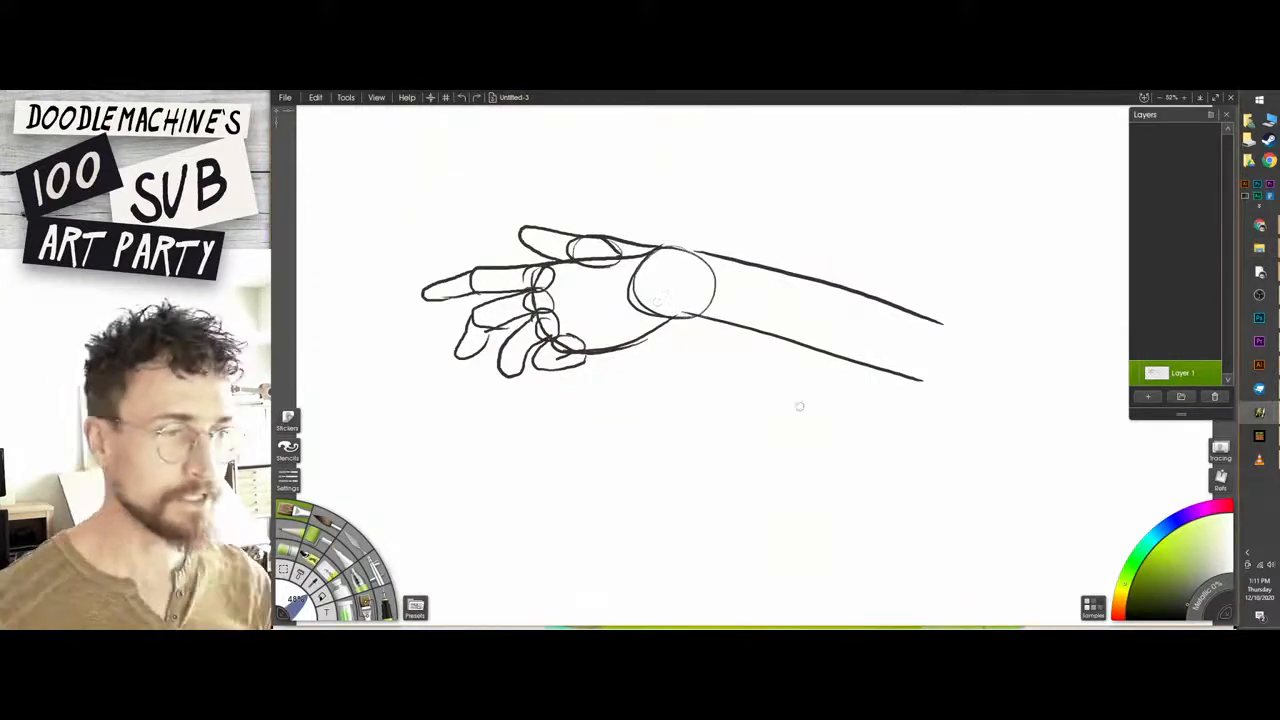
Sketch a small curved cartoon arm with a wrist line and simplified hand below the large arm, and clear it.
{"action": "mouse_move", "coordinate": [723, 361]}
{"action": "left_mouse_down"}
{"action": "mouse_move", "coordinate": [707, 406]}
{"action": "mouse_move", "coordinate": [668, 441]}
{"action": "mouse_move", "coordinate": [592, 467]}
{"action": "mouse_move", "coordinate": [624, 499]}
{"action": "mouse_move", "coordinate": [718, 448]}
{"action": "mouse_move", "coordinate": [742, 378]}
{"action": "left_mouse_up"}
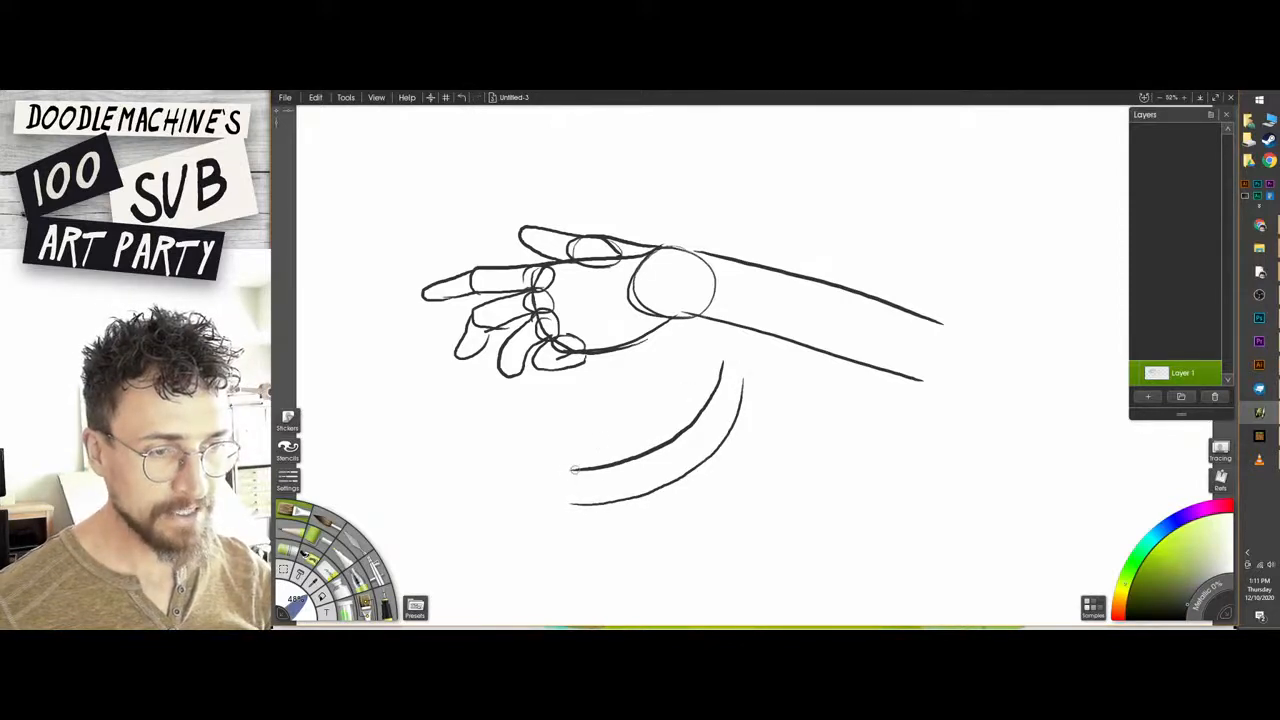
{"action": "mouse_move", "coordinate": [574, 470]}
{"action": "left_mouse_down"}
{"action": "mouse_move", "coordinate": [541, 486]}
{"action": "mouse_move", "coordinate": [590, 497]}
{"action": "mouse_move", "coordinate": [550, 476]}
{"action": "mouse_move", "coordinate": [568, 502]}
{"action": "mouse_move", "coordinate": [545, 479]}
{"action": "mouse_move", "coordinate": [556, 503]}
{"action": "mouse_move", "coordinate": [576, 504]}
{"action": "left_mouse_up"}
{"action": "key", "text": "ctrl+z"}
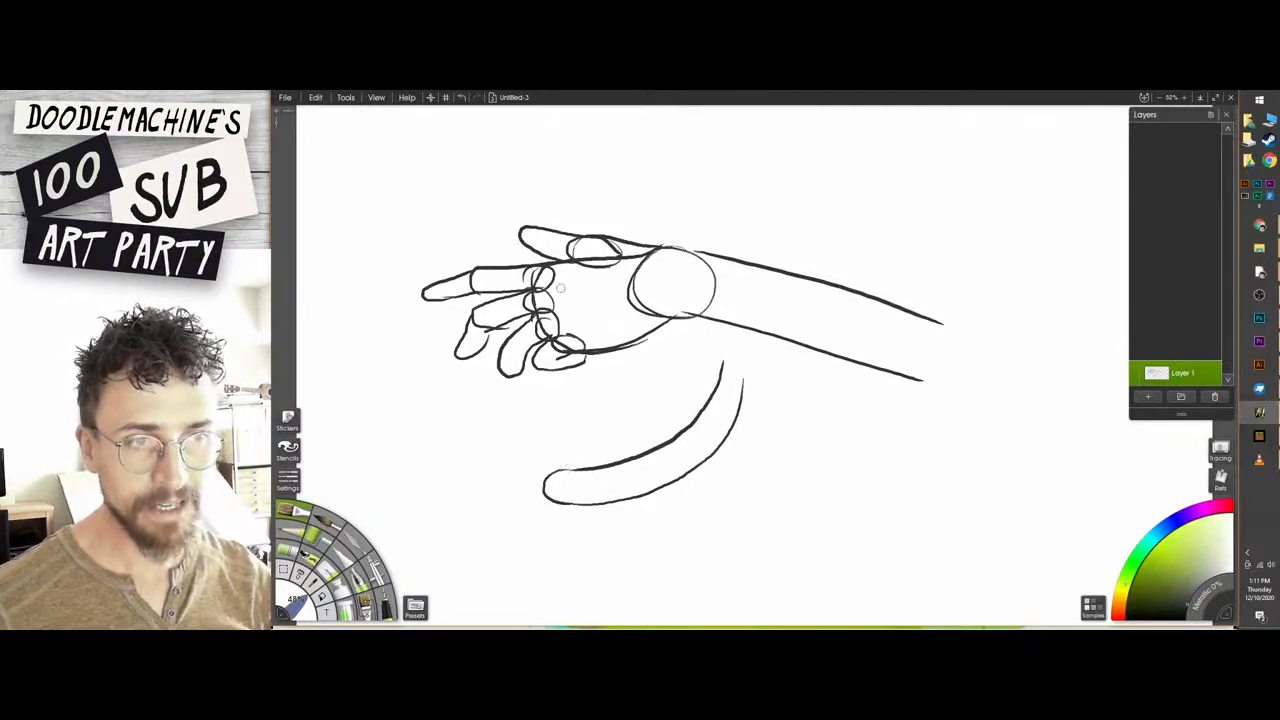
{"action": "mouse_move", "coordinate": [573, 470]}
{"action": "left_mouse_down"}
{"action": "mouse_move", "coordinate": [528, 464]}
{"action": "mouse_move", "coordinate": [549, 479]}
{"action": "mouse_move", "coordinate": [521, 480]}
{"action": "mouse_move", "coordinate": [541, 495]}
{"action": "mouse_move", "coordinate": [530, 501]}
{"action": "mouse_move", "coordinate": [588, 501]}
{"action": "mouse_move", "coordinate": [555, 453]}
{"action": "mouse_move", "coordinate": [567, 451]}
{"action": "mouse_move", "coordinate": [617, 507]}
{"action": "left_mouse_up"}
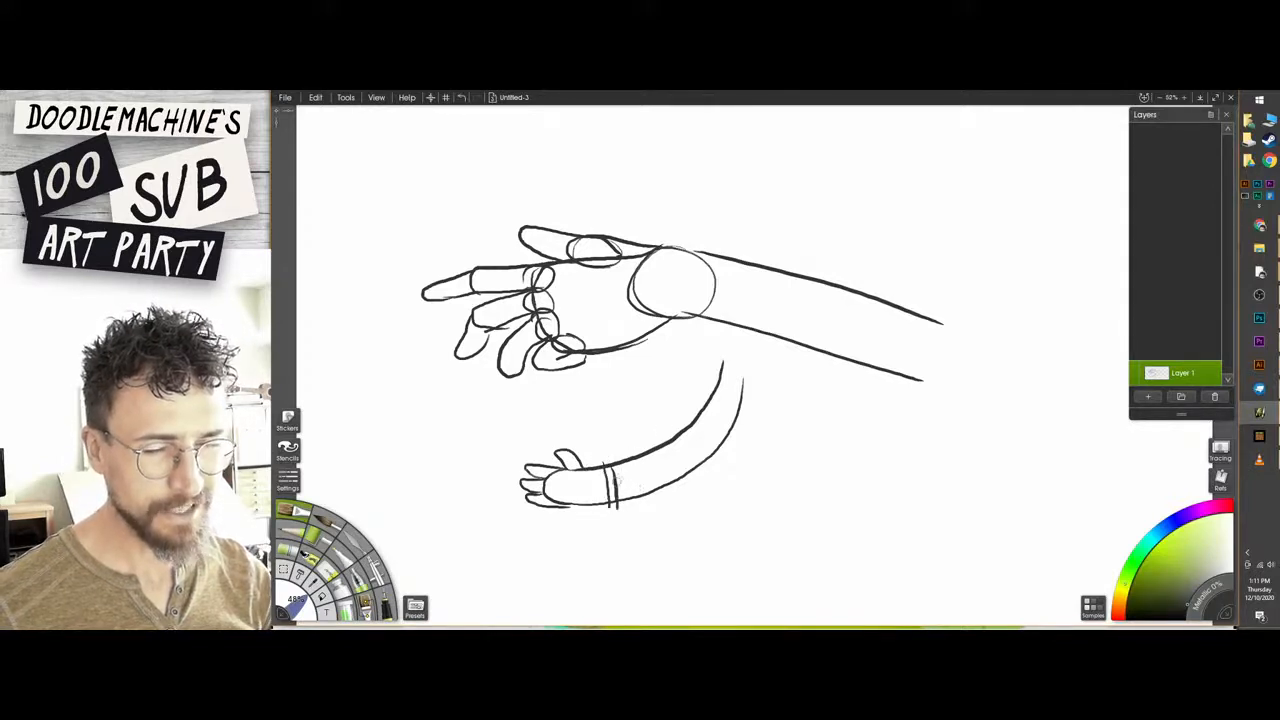
{"action": "key", "text": "ctrl+z"}
{"action": "left_click_drag", "start_coordinate": [609, 464], "coordinate": [618, 496]}
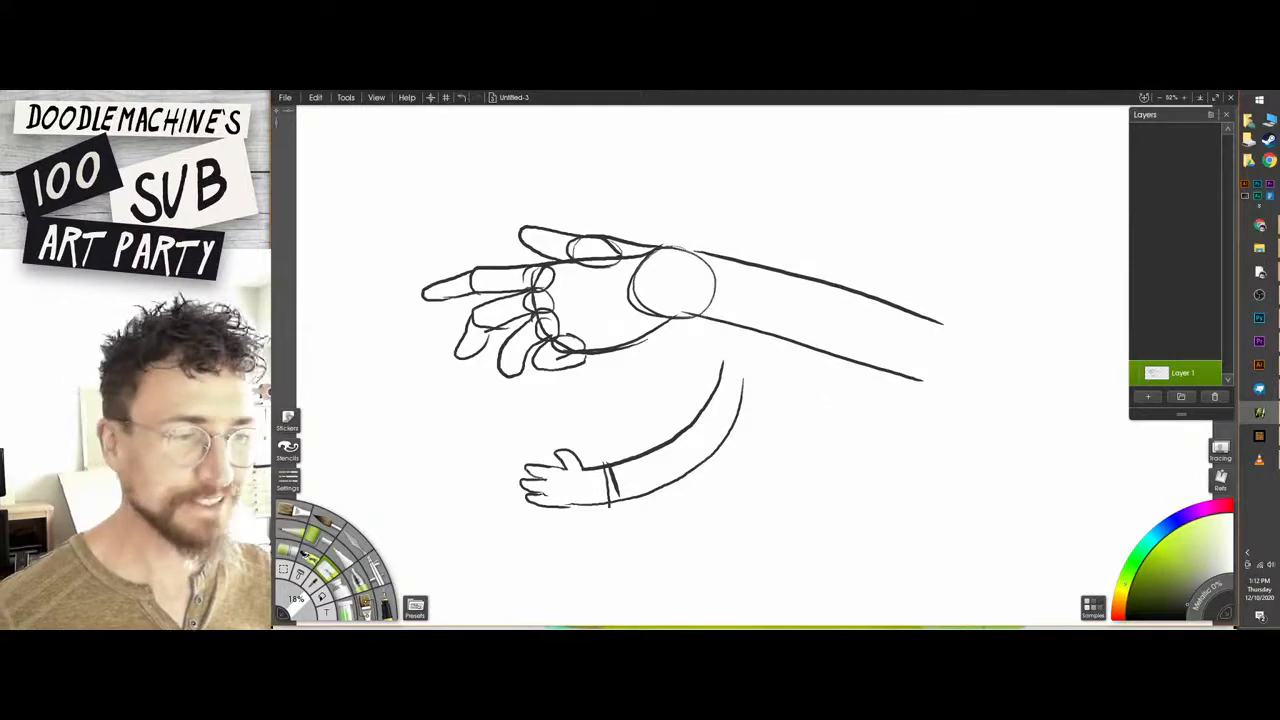
{"action": "mouse_move", "coordinate": [727, 368]}
{"action": "left_mouse_down"}
{"action": "mouse_move", "coordinate": [553, 459]}
{"action": "mouse_move", "coordinate": [740, 395]}
{"action": "left_mouse_up"}
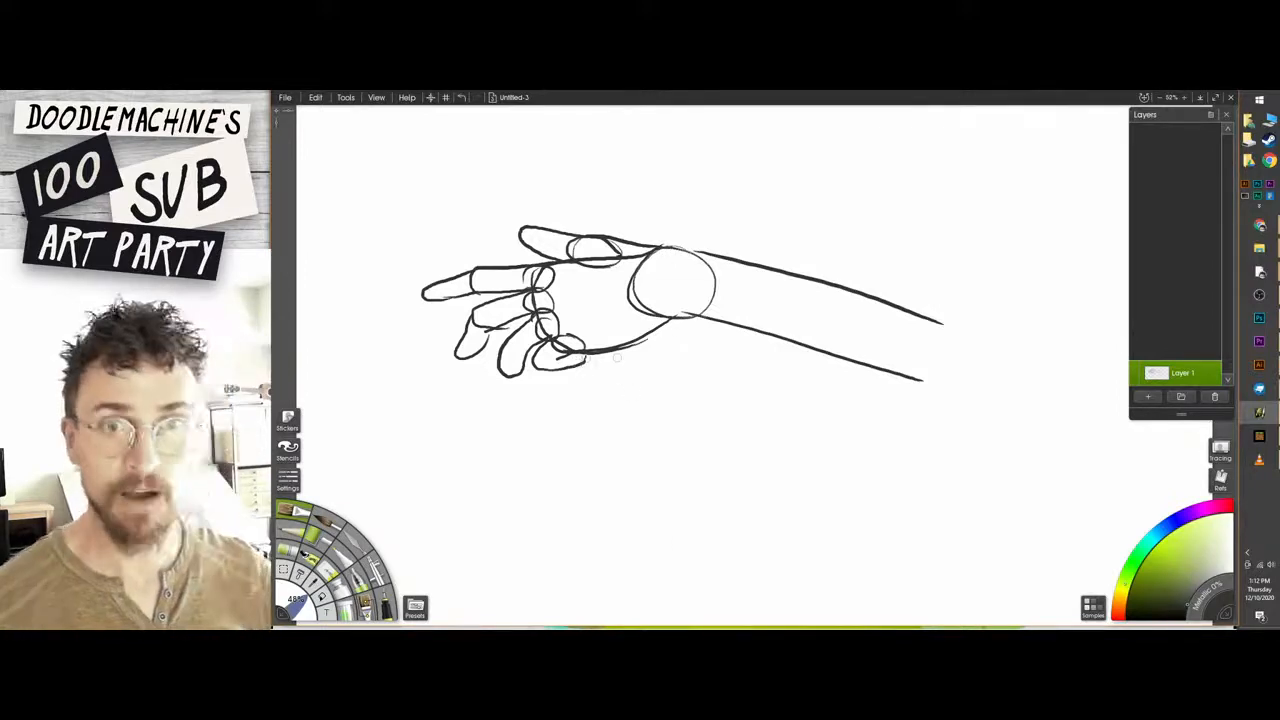
Erase the whole arm and hand sketch so Layer 1 is blank.
{"action": "key", "text": "e"}
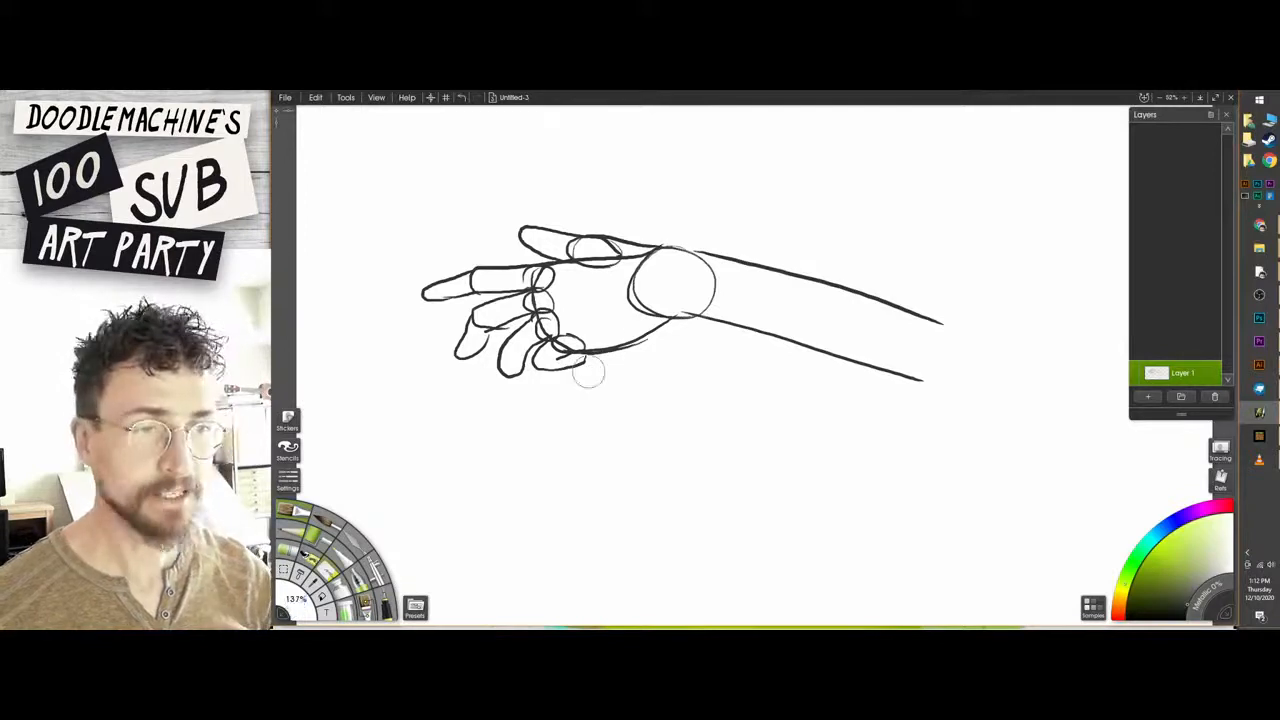
{"action": "left_click_drag", "start_coordinate": [588, 372], "coordinate": [602, 373]}
{"action": "key", "text": "ctrl+z"}
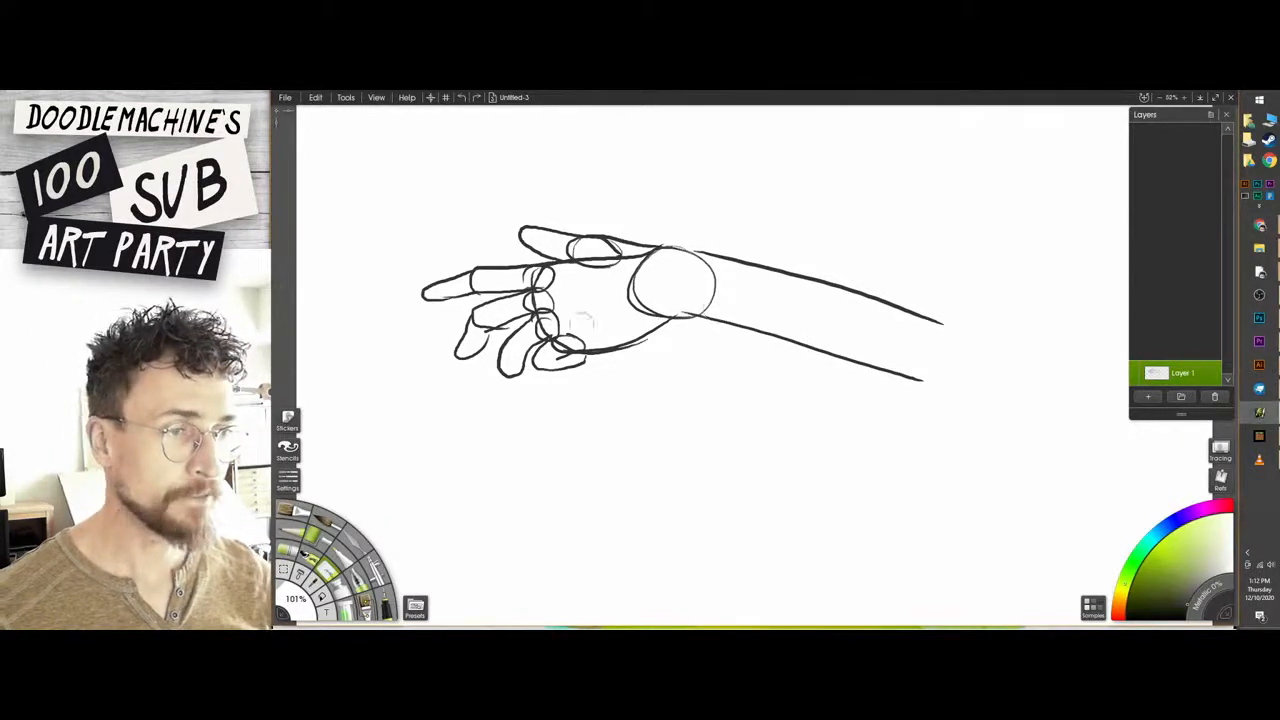
{"action": "mouse_move", "coordinate": [605, 238]}
{"action": "left_mouse_down"}
{"action": "mouse_move", "coordinate": [435, 276]}
{"action": "mouse_move", "coordinate": [423, 300]}
{"action": "mouse_move", "coordinate": [563, 274]}
{"action": "mouse_move", "coordinate": [645, 311]}
{"action": "mouse_move", "coordinate": [650, 342]}
{"action": "mouse_move", "coordinate": [612, 312]}
{"action": "mouse_move", "coordinate": [827, 327]}
{"action": "mouse_move", "coordinate": [549, 220]}
{"action": "mouse_move", "coordinate": [900, 274]}
{"action": "left_mouse_up"}
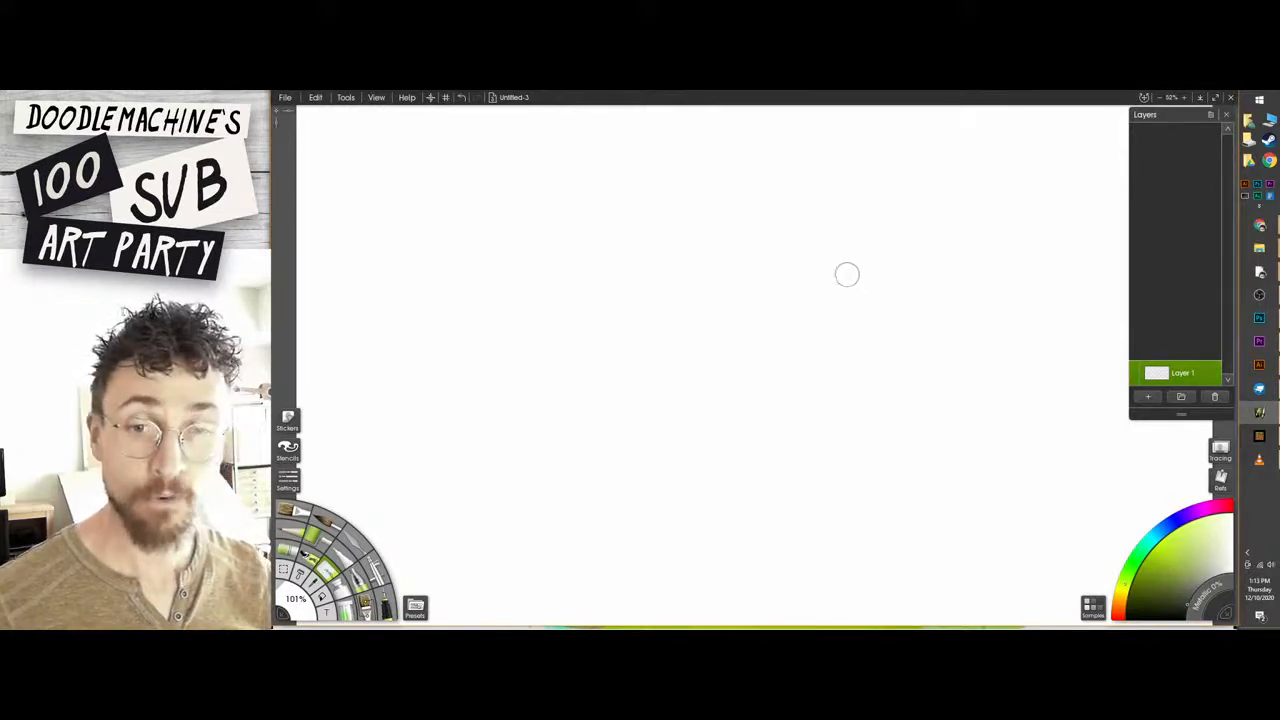
Paint a large solid gray patch across the middle of Layer 1 with the brush enlarged to 298%.
{"action": "key", "text": "b"}
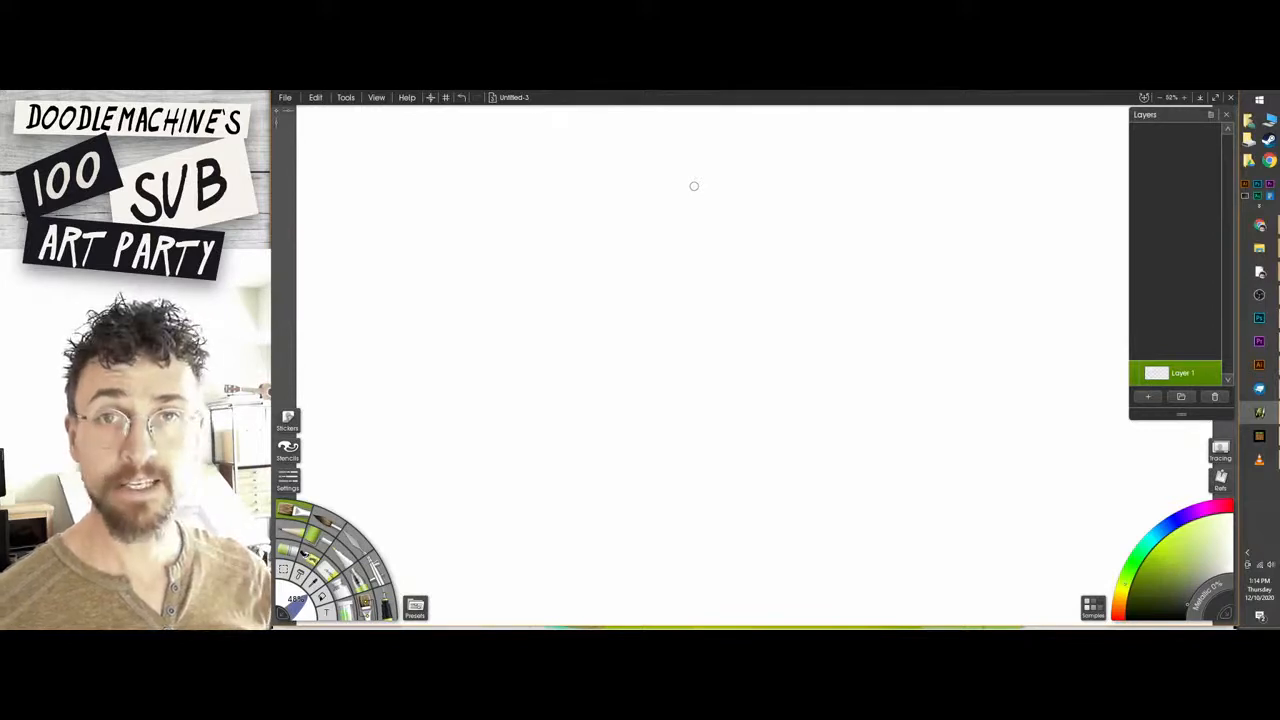
{"action": "mouse_move", "coordinate": [752, 278]}
{"action": "left_mouse_down"}
{"action": "mouse_move", "coordinate": [722, 242]}
{"action": "mouse_move", "coordinate": [582, 364]}
{"action": "mouse_move", "coordinate": [744, 378]}
{"action": "mouse_move", "coordinate": [742, 258]}
{"action": "mouse_move", "coordinate": [603, 242]}
{"action": "left_mouse_up"}
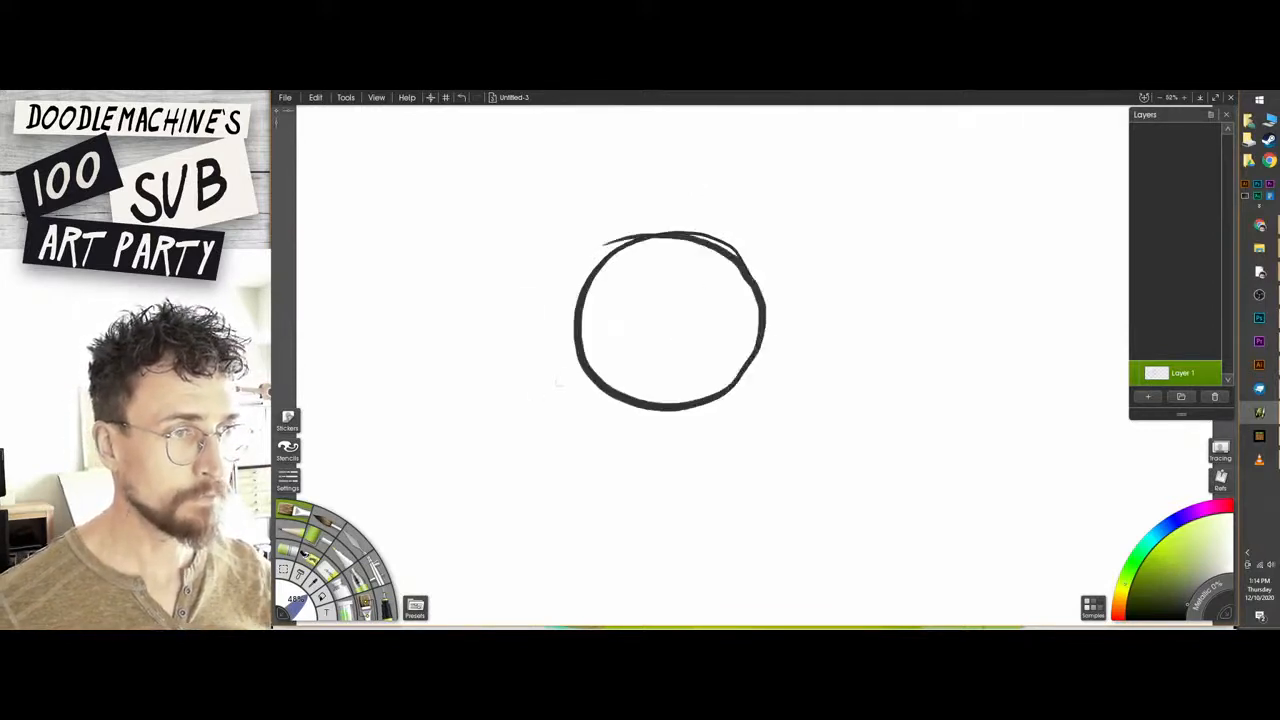
{"action": "key", "text": "ctrl+z"}
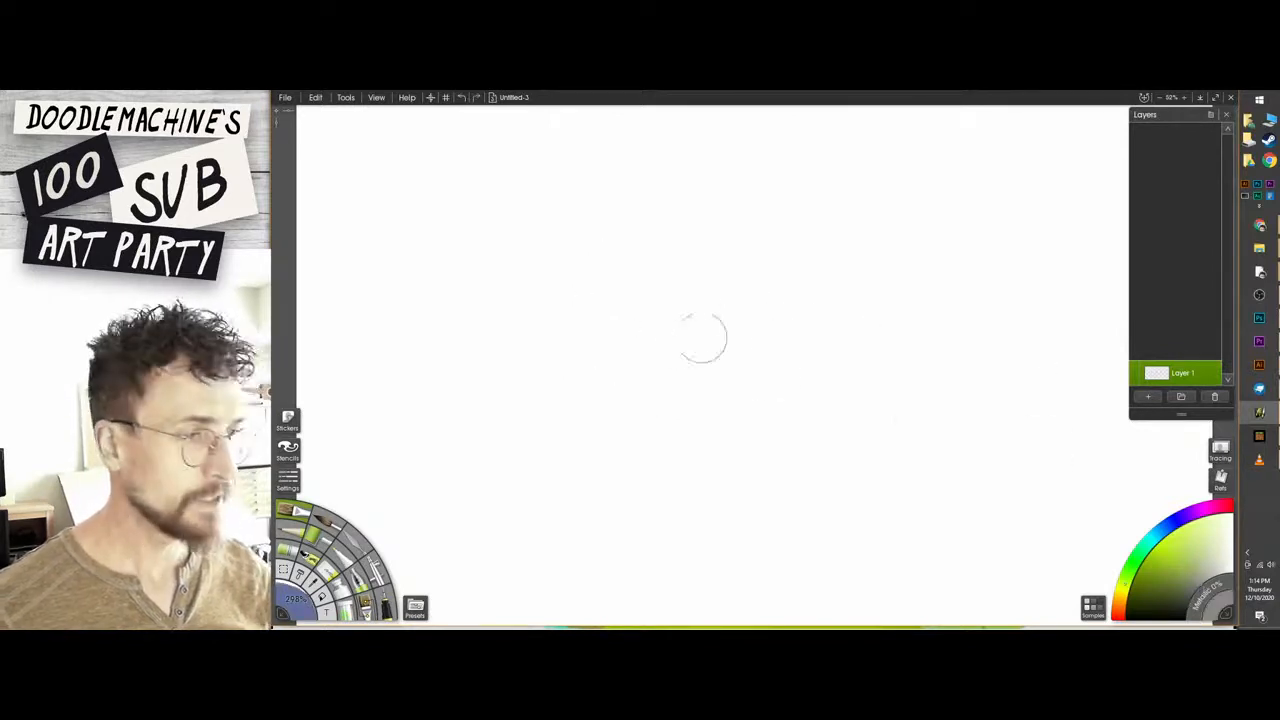
{"action": "mouse_move", "coordinate": [600, 250]}
{"action": "left_mouse_down"}
{"action": "mouse_move", "coordinate": [683, 232]}
{"action": "mouse_move", "coordinate": [830, 400]}
{"action": "mouse_move", "coordinate": [600, 500]}
{"action": "mouse_move", "coordinate": [500, 420]}
{"action": "mouse_move", "coordinate": [560, 215]}
{"action": "mouse_move", "coordinate": [860, 188]}
{"action": "left_mouse_up"}
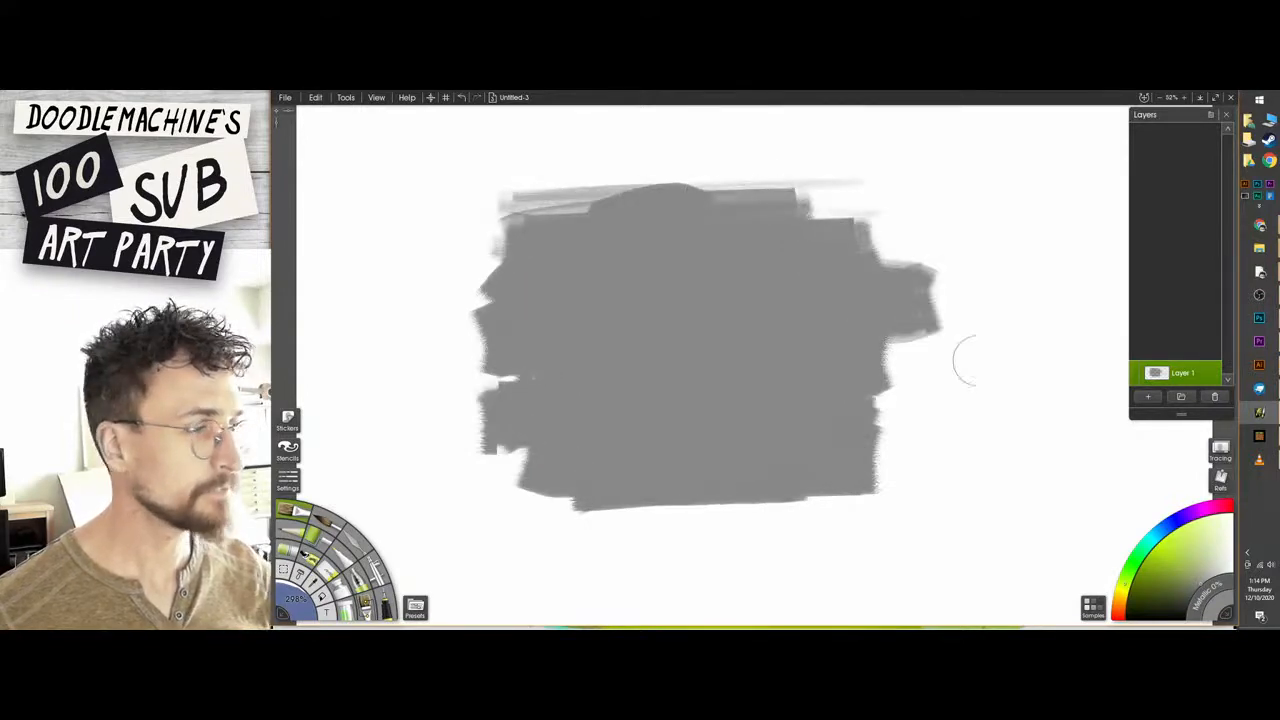
Add a second layer and paint a solid white circle in the centre of the gray patch.
{"action": "left_click", "coordinate": [1149, 397]}
{"action": "left_click", "coordinate": [1218, 606]}
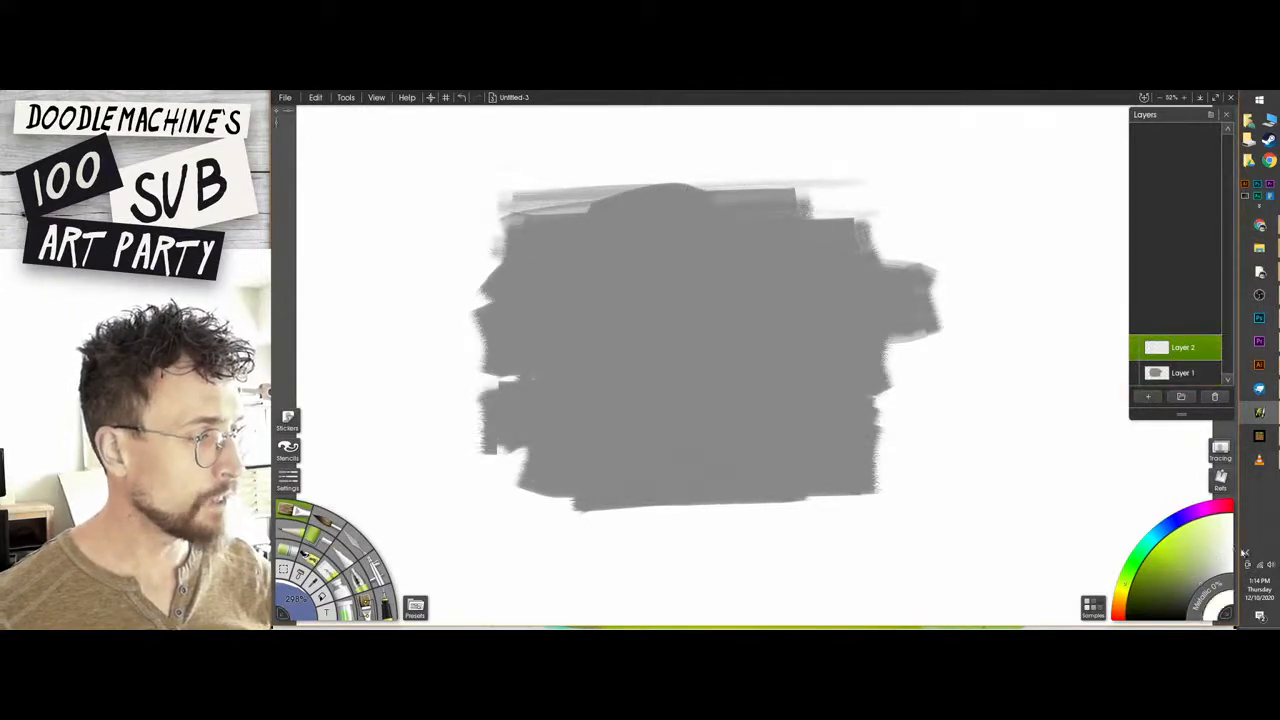
{"action": "mouse_move", "coordinate": [668, 252]}
{"action": "left_mouse_down"}
{"action": "mouse_move", "coordinate": [744, 310]}
{"action": "mouse_move", "coordinate": [709, 394]}
{"action": "mouse_move", "coordinate": [614, 351]}
{"action": "mouse_move", "coordinate": [700, 345]}
{"action": "left_mouse_up"}
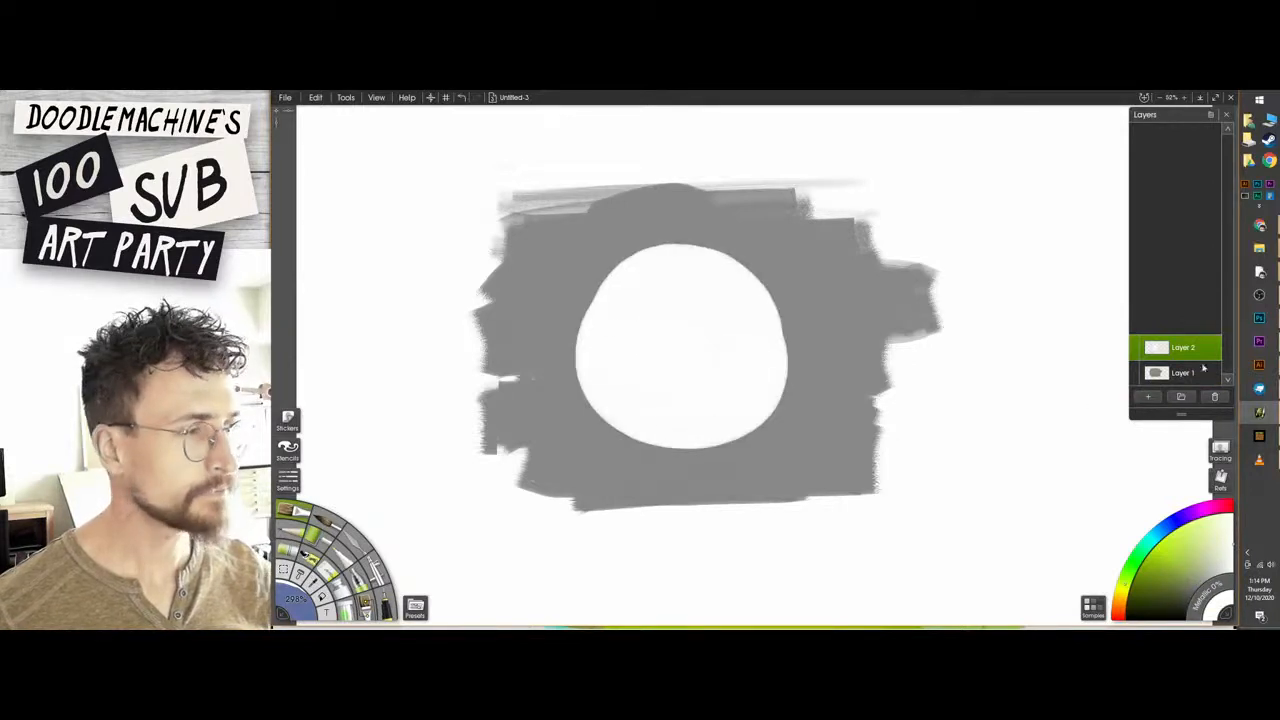
Add a third layer and draw a black arrow pointing diagonally down at the upper-left side of the white circle.
{"action": "left_click", "coordinate": [1150, 398]}
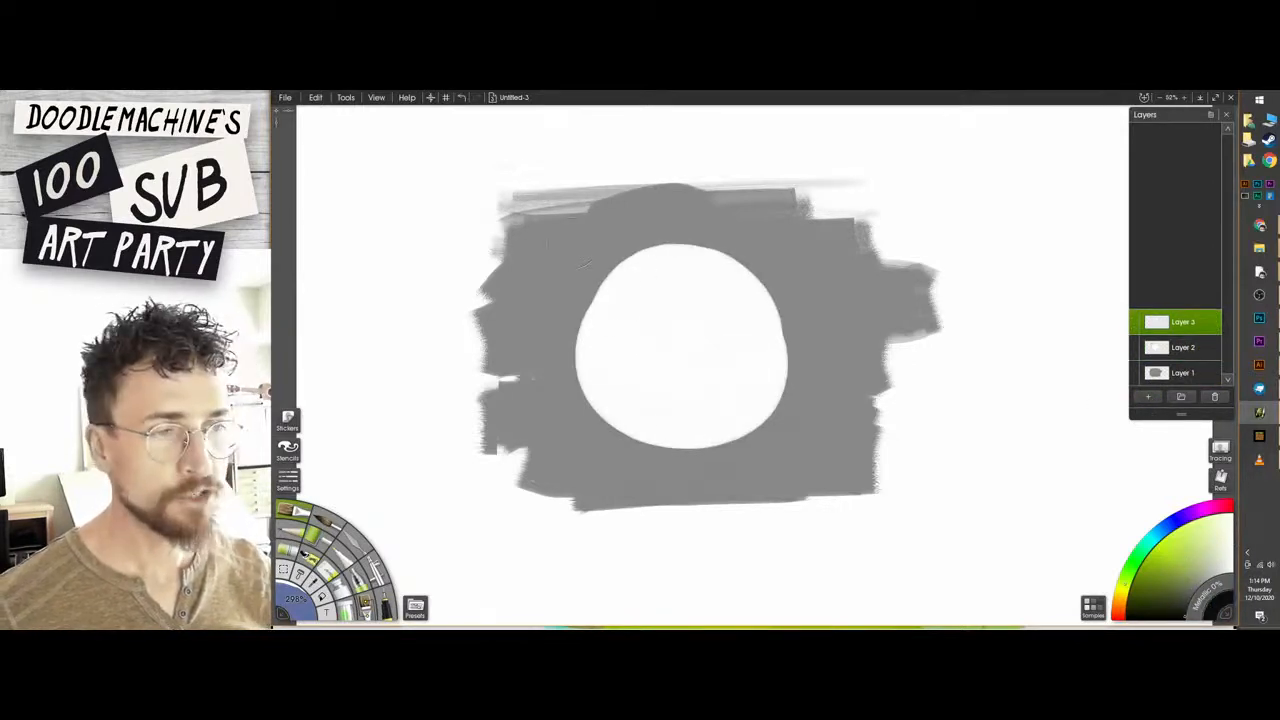
{"action": "left_click_drag", "start_coordinate": [551, 189], "coordinate": [440, 181]}
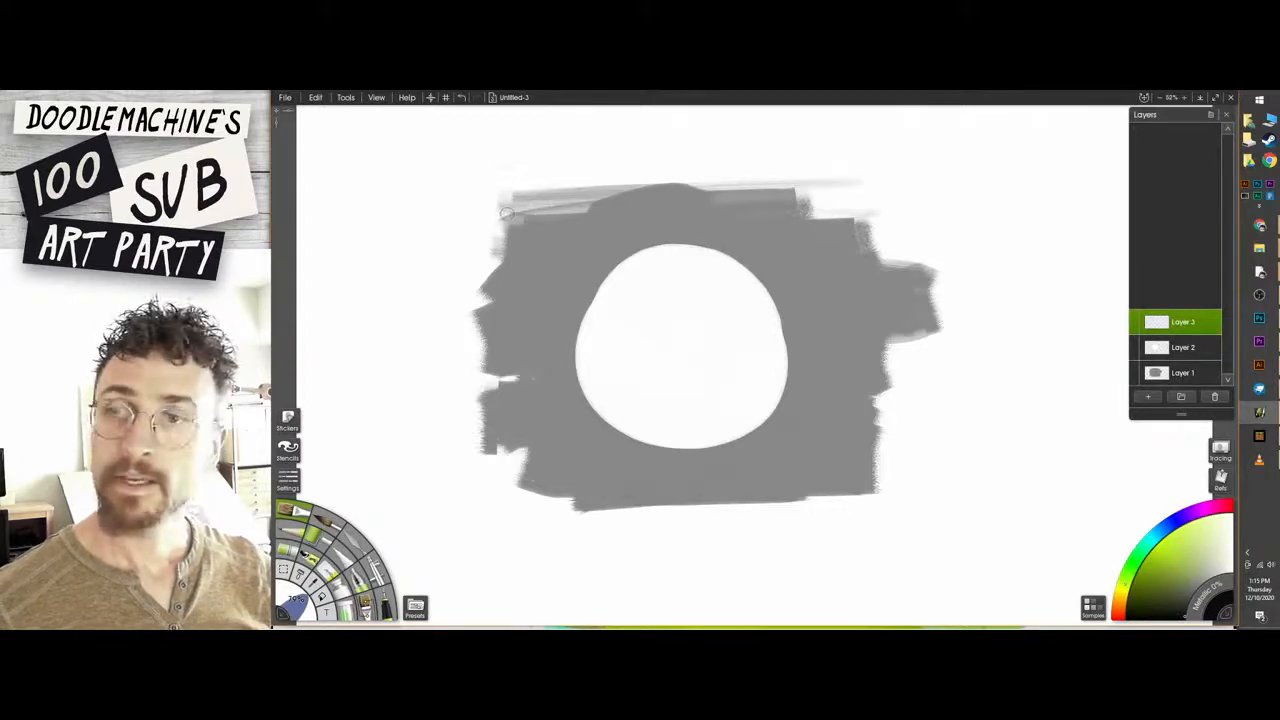
{"action": "mouse_move", "coordinate": [418, 162]}
{"action": "left_mouse_down"}
{"action": "mouse_move", "coordinate": [551, 257]}
{"action": "mouse_move", "coordinate": [553, 240]}
{"action": "mouse_move", "coordinate": [524, 274]}
{"action": "left_mouse_up"}
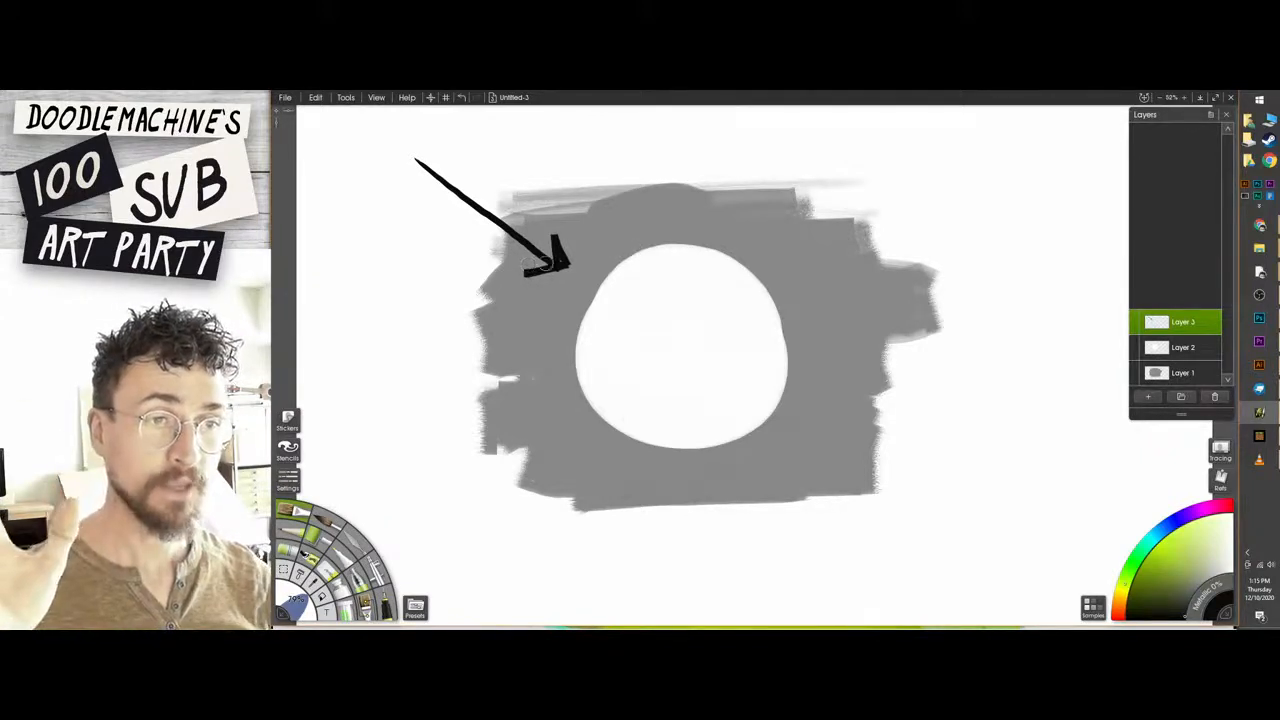
{"action": "mouse_move", "coordinate": [642, 265]}
{"action": "left_mouse_down"}
{"action": "mouse_move", "coordinate": [608, 271]}
{"action": "mouse_move", "coordinate": [661, 318]}
{"action": "mouse_move", "coordinate": [601, 340]}
{"action": "mouse_move", "coordinate": [644, 305]}
{"action": "left_mouse_up"}
{"action": "key", "text": "ctrl+z"}
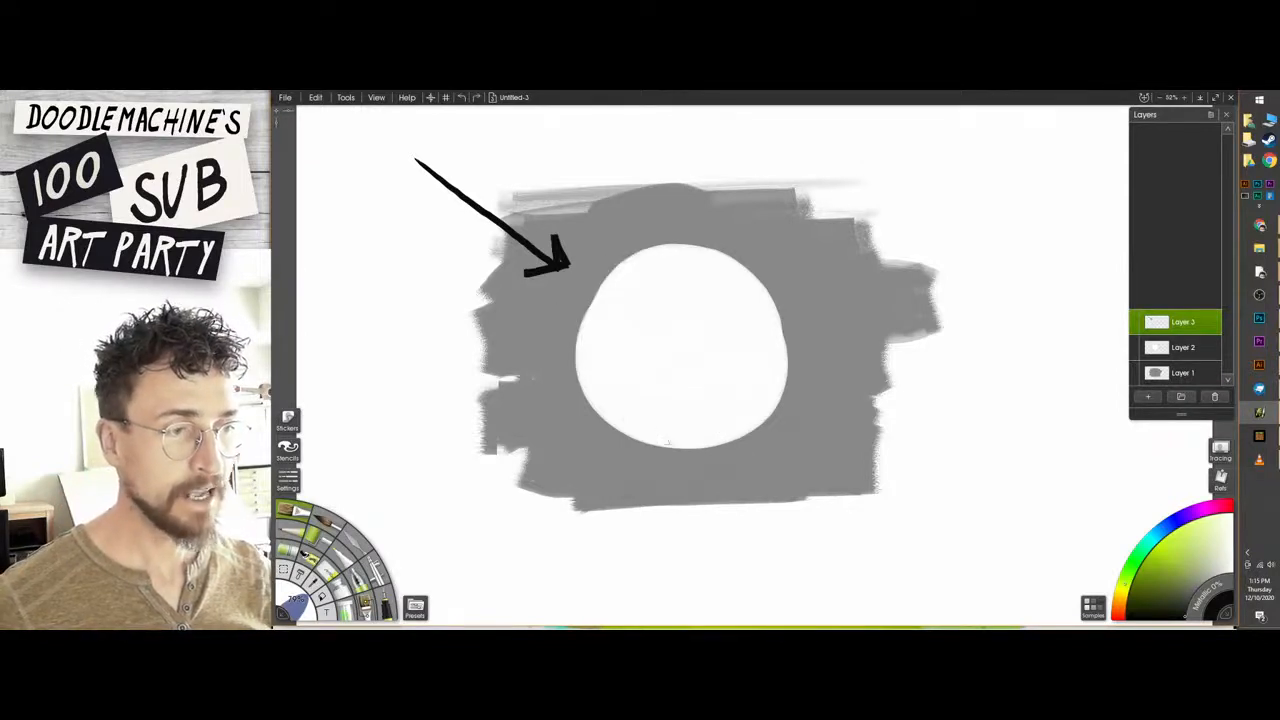
{"action": "mouse_move", "coordinate": [690, 445]}
{"action": "left_mouse_down"}
{"action": "mouse_move", "coordinate": [775, 360]}
{"action": "mouse_move", "coordinate": [790, 380]}
{"action": "left_mouse_up"}
{"action": "key", "text": "ctrl+z"}
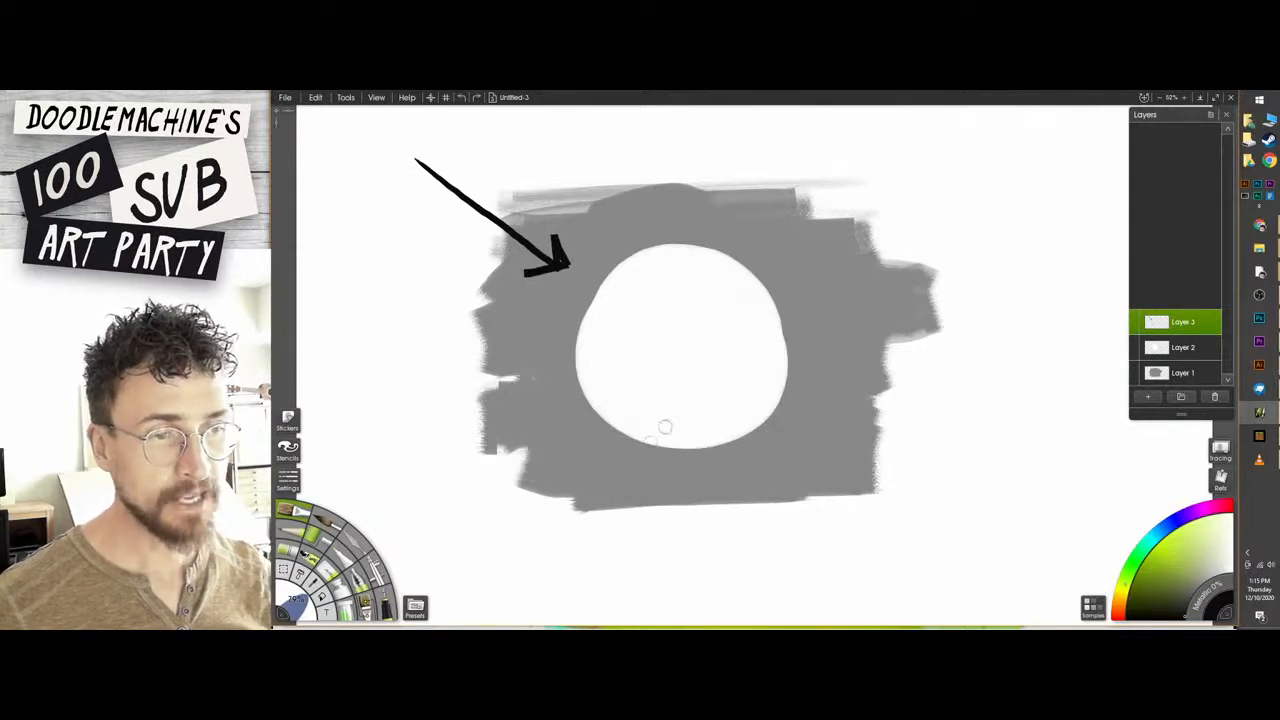
{"action": "mouse_move", "coordinate": [600, 440]}
{"action": "left_mouse_down"}
{"action": "mouse_move", "coordinate": [520, 442]}
{"action": "mouse_move", "coordinate": [660, 445]}
{"action": "mouse_move", "coordinate": [485, 450]}
{"action": "left_mouse_up"}
{"action": "key", "text": "ctrl+z"}
{"action": "mouse_move", "coordinate": [630, 456]}
{"action": "left_mouse_down"}
{"action": "mouse_move", "coordinate": [880, 425]}
{"action": "mouse_move", "coordinate": [740, 422]}
{"action": "left_mouse_up"}
{"action": "key", "text": "ctrl+z"}
Lock the transparency of Layer 2, the white circle's layer, and undo a test stroke on it.
{"action": "left_click", "coordinate": [1215, 374]}
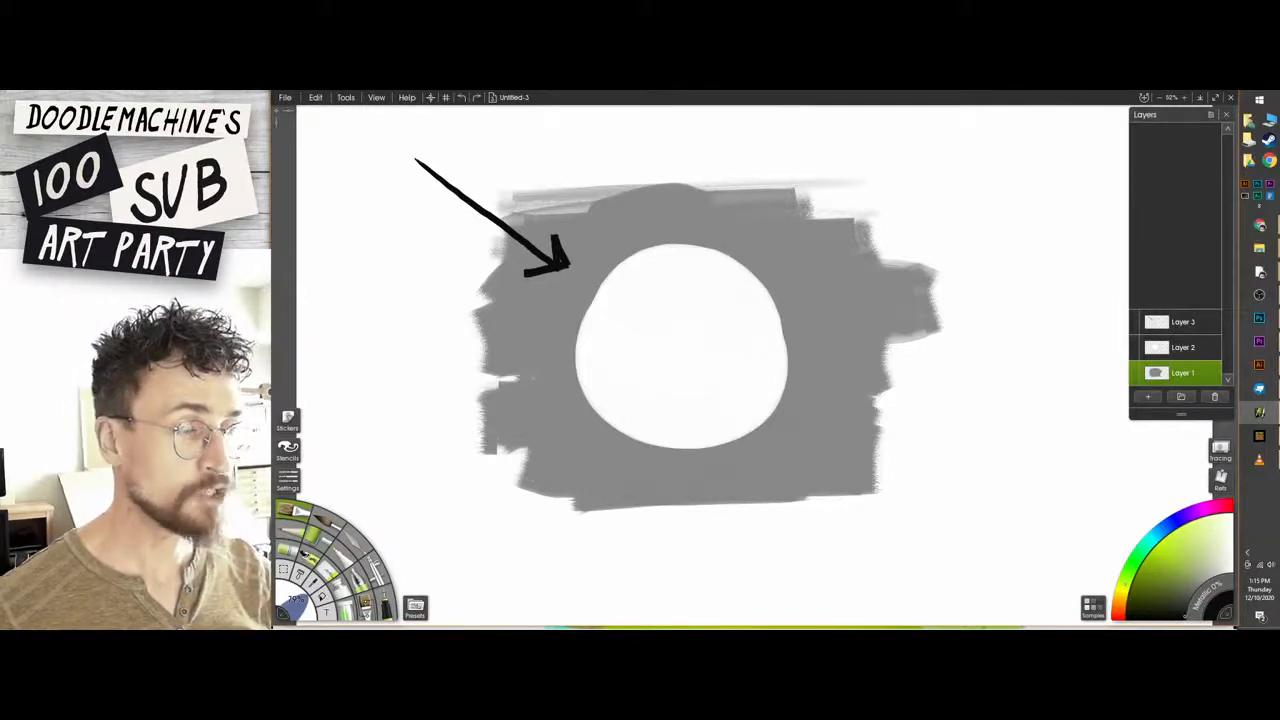
{"action": "left_click", "coordinate": [1200, 347]}
{"action": "left_click", "coordinate": [1216, 346]}
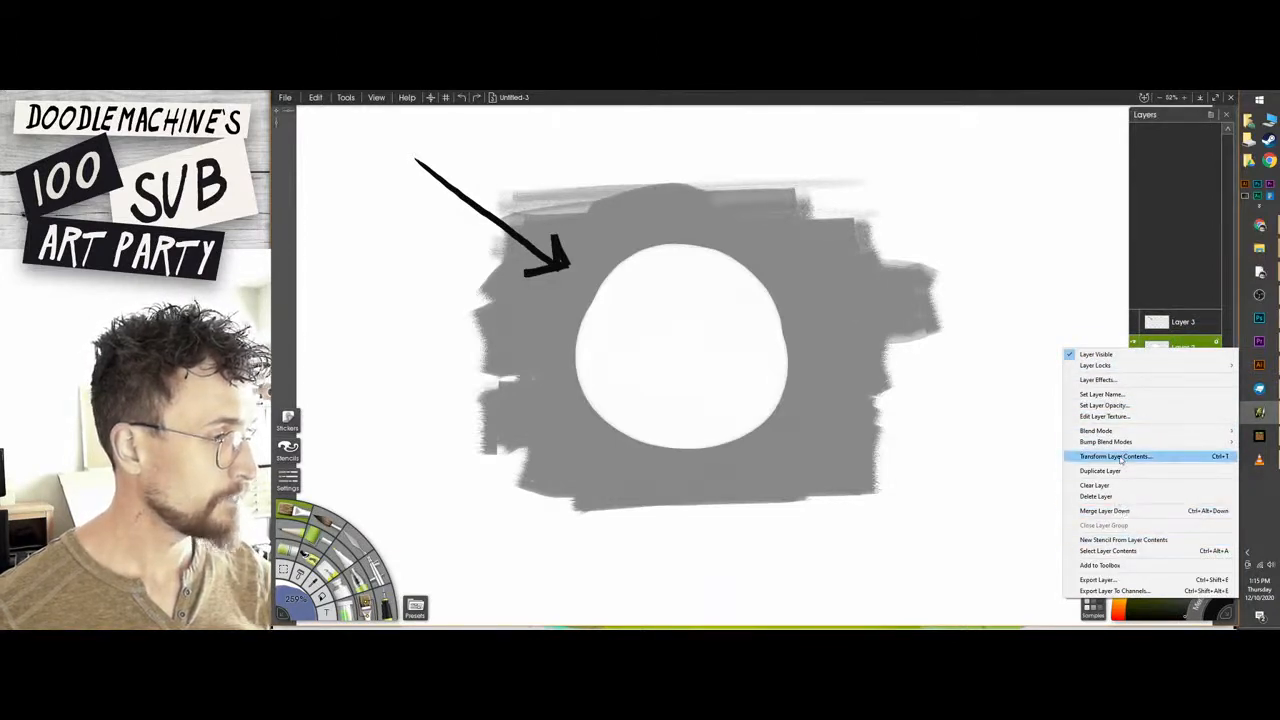
{"action": "left_click", "coordinate": [1215, 342]}
{"action": "left_click", "coordinate": [1215, 342]}
{"action": "left_click", "coordinate": [1193, 360]}
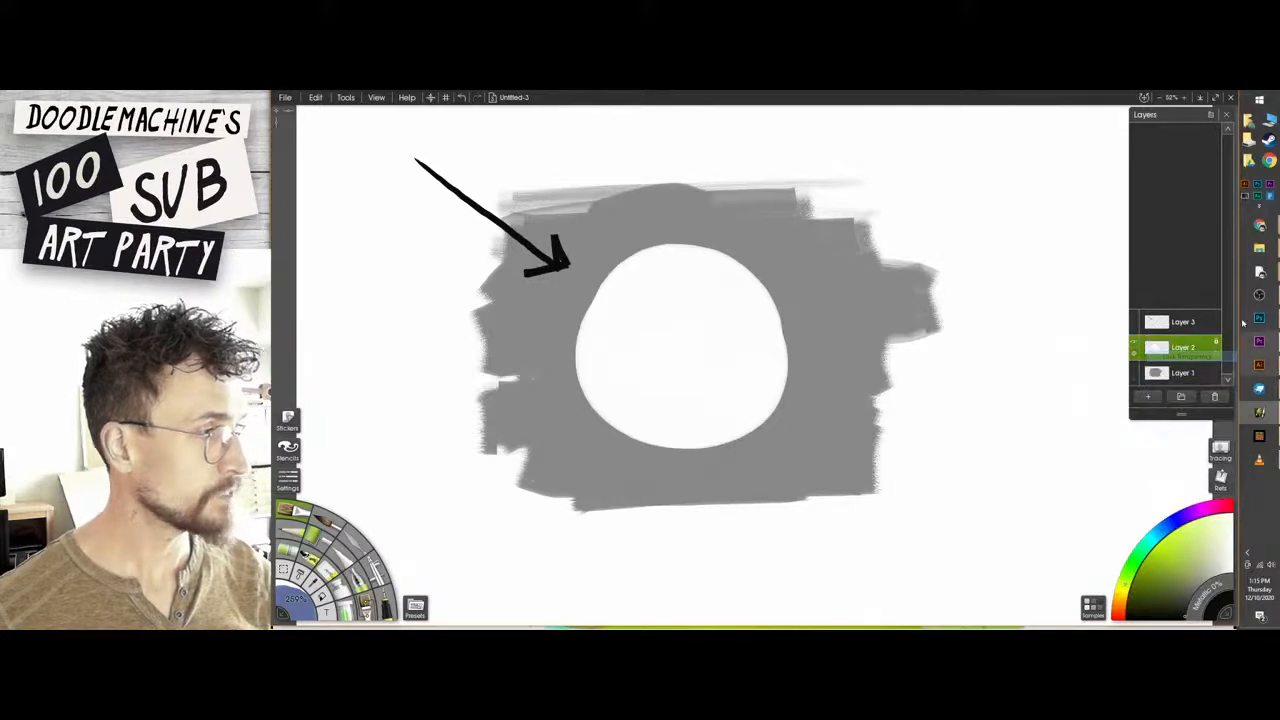
{"action": "mouse_move", "coordinate": [695, 358]}
{"action": "left_mouse_down"}
{"action": "mouse_move", "coordinate": [708, 385]}
{"action": "mouse_move", "coordinate": [735, 378]}
{"action": "left_mouse_up"}
{"action": "key", "text": "ctrl+z"}
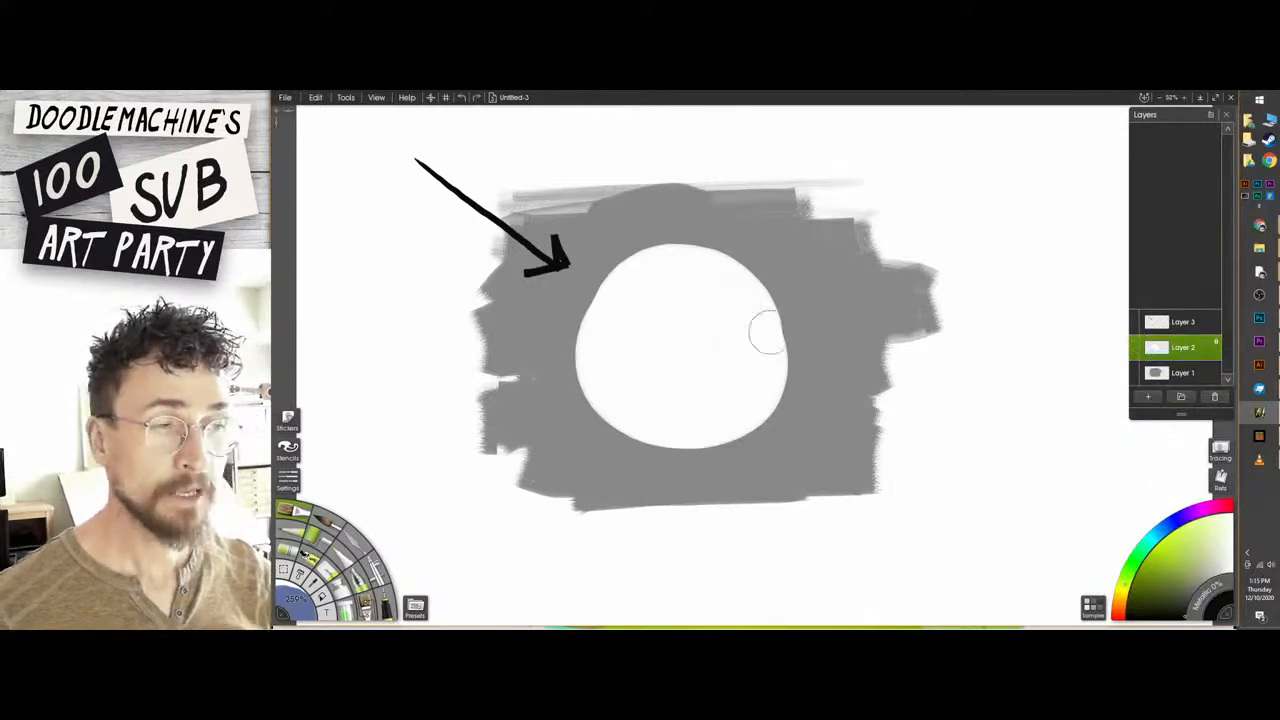
Airbrush soft black shading along the white circle's lower-right edge, undoing a stray stroke on its upper-left side.
{"action": "left_click", "coordinate": [1173, 594]}
{"action": "key", "text": "a"}
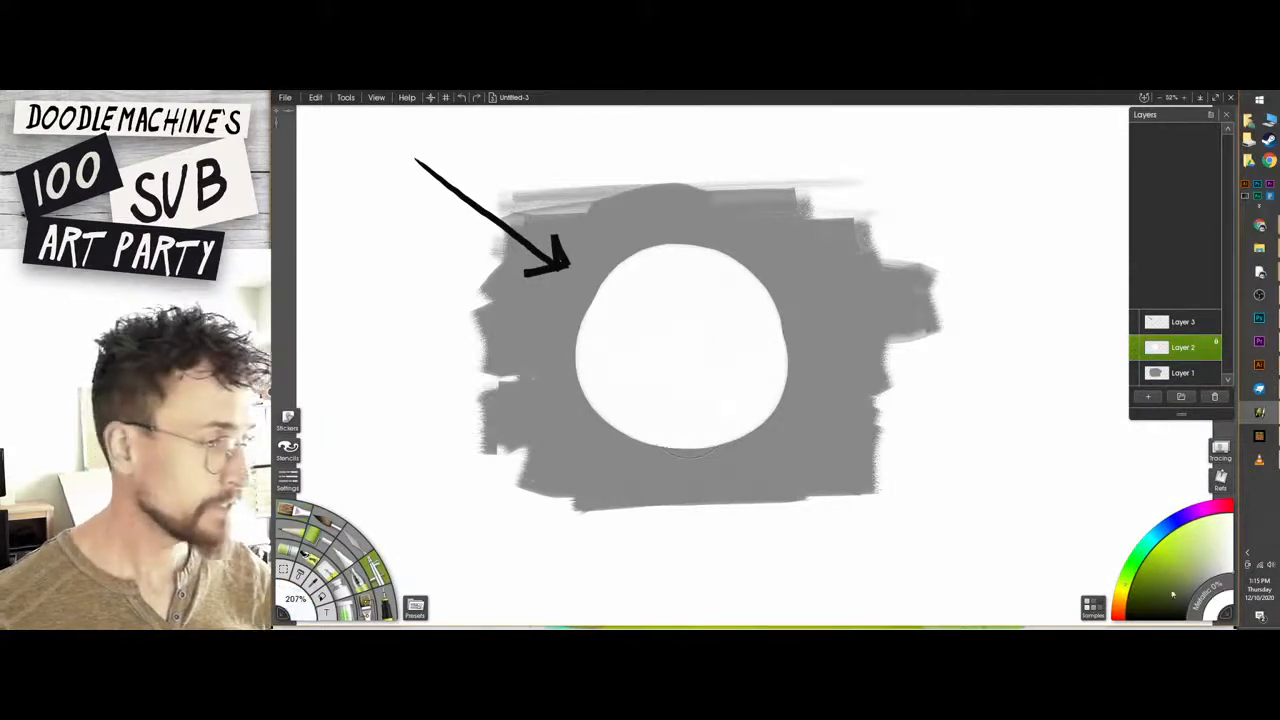
{"action": "left_click", "coordinate": [1185, 615]}
{"action": "mouse_move", "coordinate": [662, 442]}
{"action": "left_mouse_down"}
{"action": "mouse_move", "coordinate": [752, 426]}
{"action": "mouse_move", "coordinate": [718, 436]}
{"action": "mouse_move", "coordinate": [775, 380]}
{"action": "mouse_move", "coordinate": [775, 310]}
{"action": "mouse_move", "coordinate": [700, 440]}
{"action": "mouse_move", "coordinate": [660, 440]}
{"action": "mouse_move", "coordinate": [628, 395]}
{"action": "left_mouse_up"}
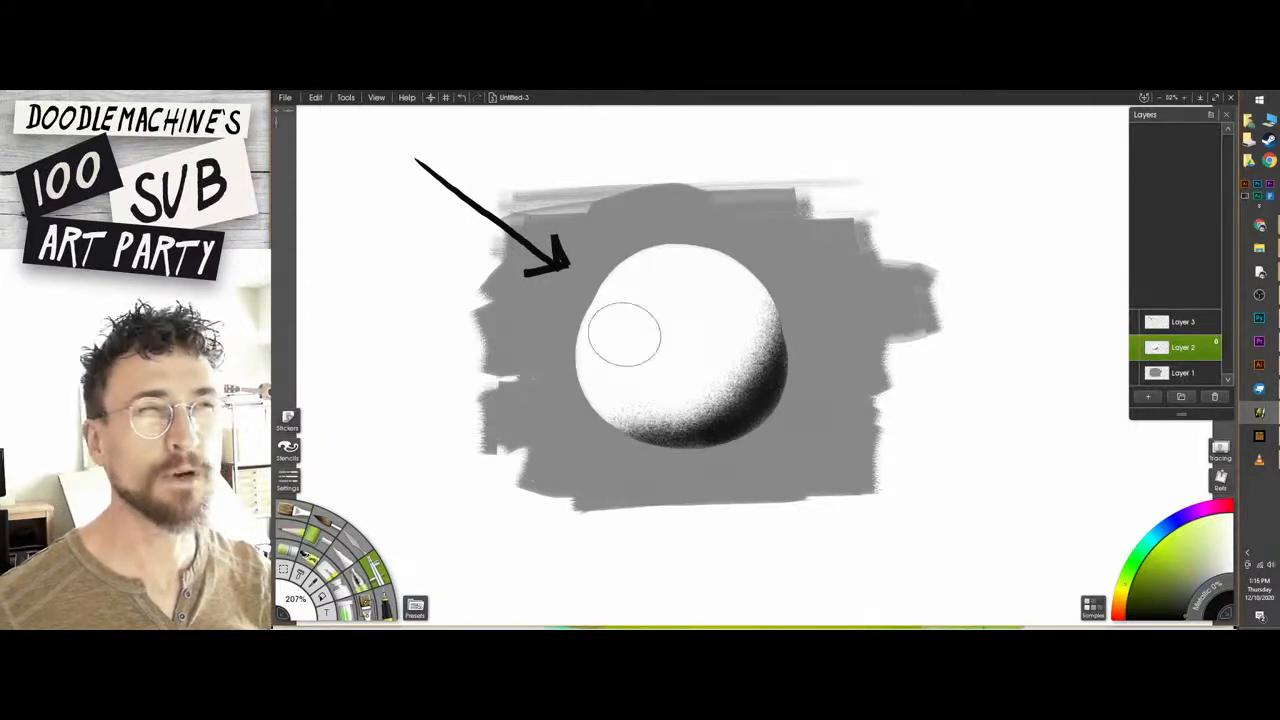
{"action": "left_click_drag", "start_coordinate": [626, 282], "coordinate": [624, 292]}
{"action": "key", "text": "ctrl+z"}
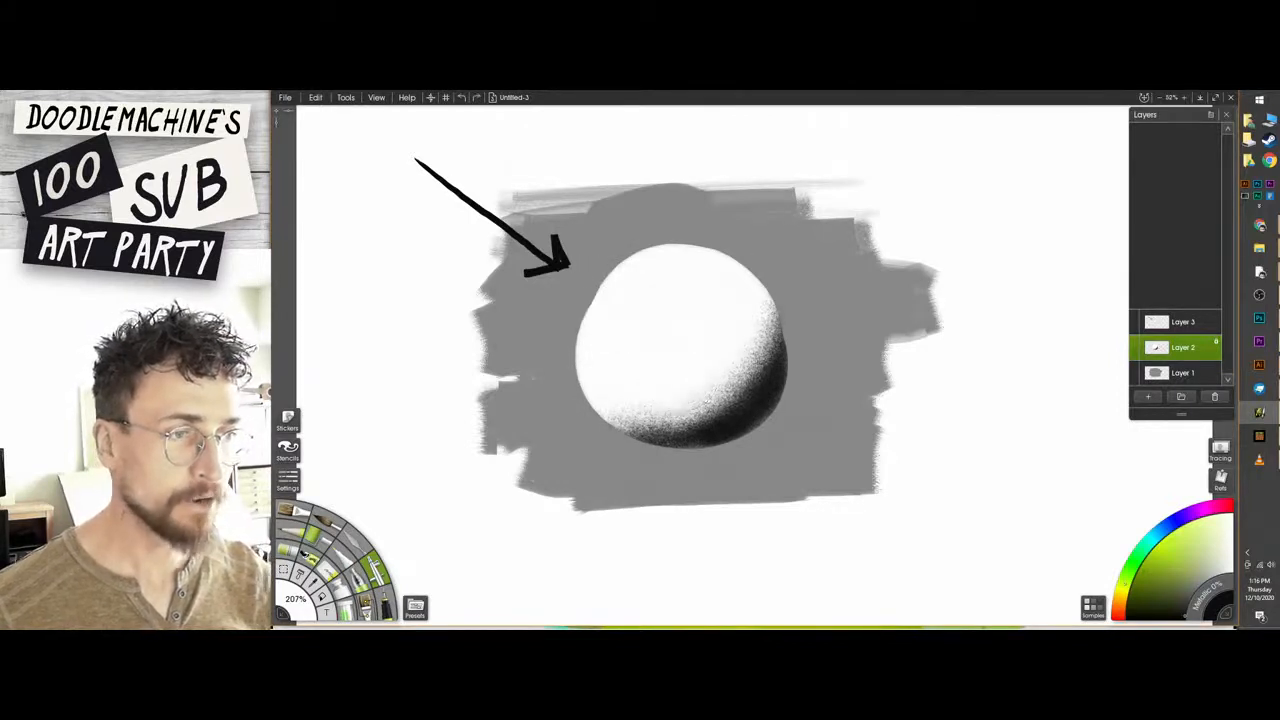
Airbrush mid gray over the circle's black shading, extending it into a soft gray shadow side across the lower right.
{"action": "mouse_move", "coordinate": [616, 422]}
{"action": "left_mouse_down"}
{"action": "mouse_move", "coordinate": [762, 344]}
{"action": "mouse_move", "coordinate": [684, 406]}
{"action": "mouse_move", "coordinate": [650, 424]}
{"action": "mouse_move", "coordinate": [640, 414]}
{"action": "mouse_move", "coordinate": [774, 385]}
{"action": "mouse_move", "coordinate": [735, 425]}
{"action": "mouse_move", "coordinate": [680, 435]}
{"action": "mouse_move", "coordinate": [765, 355]}
{"action": "mouse_move", "coordinate": [768, 302]}
{"action": "mouse_move", "coordinate": [722, 366]}
{"action": "mouse_move", "coordinate": [612, 400]}
{"action": "mouse_move", "coordinate": [664, 436]}
{"action": "left_mouse_up"}
{"action": "left_click", "coordinate": [800, 430], "text": "alt"}
{"action": "left_click", "coordinate": [722, 376], "text": "alt"}
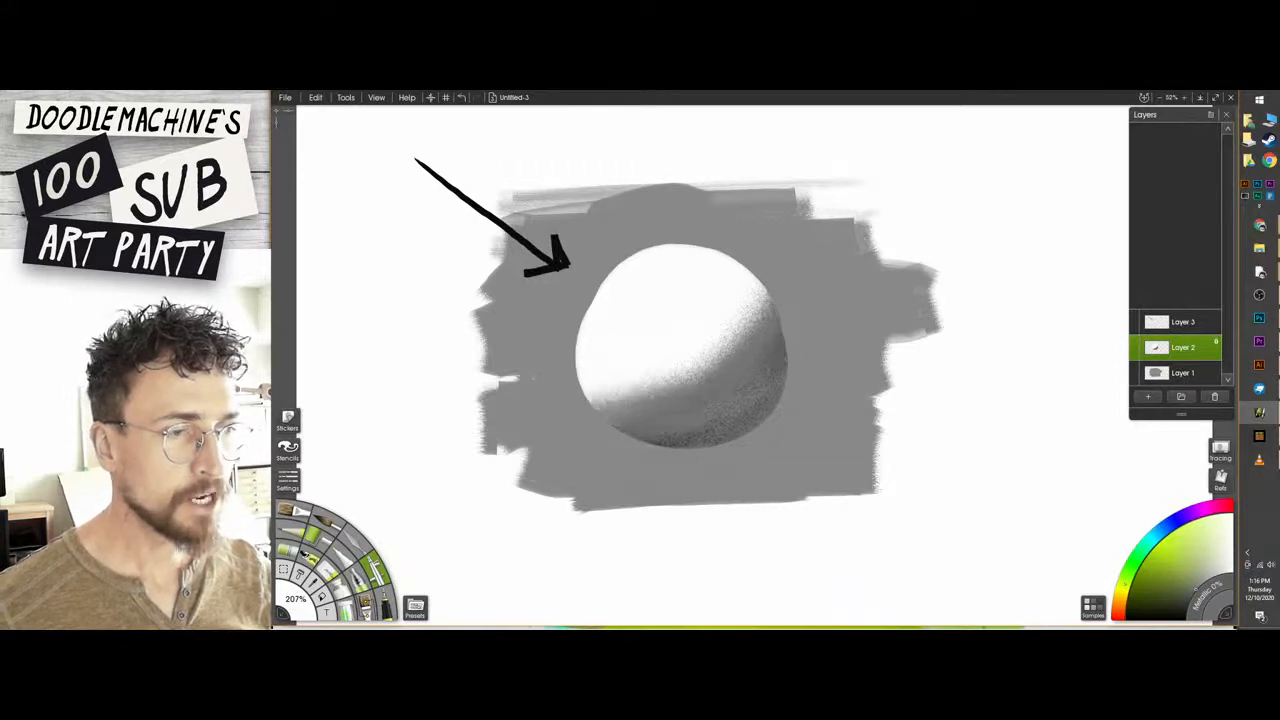
{"action": "left_click_drag", "start_coordinate": [782, 345], "coordinate": [776, 380]}
{"action": "left_click_drag", "start_coordinate": [686, 442], "coordinate": [654, 441]}
{"action": "mouse_move", "coordinate": [590, 394]}
{"action": "left_mouse_down"}
{"action": "mouse_move", "coordinate": [682, 380]}
{"action": "mouse_move", "coordinate": [764, 298]}
{"action": "mouse_move", "coordinate": [738, 316]}
{"action": "left_mouse_up"}
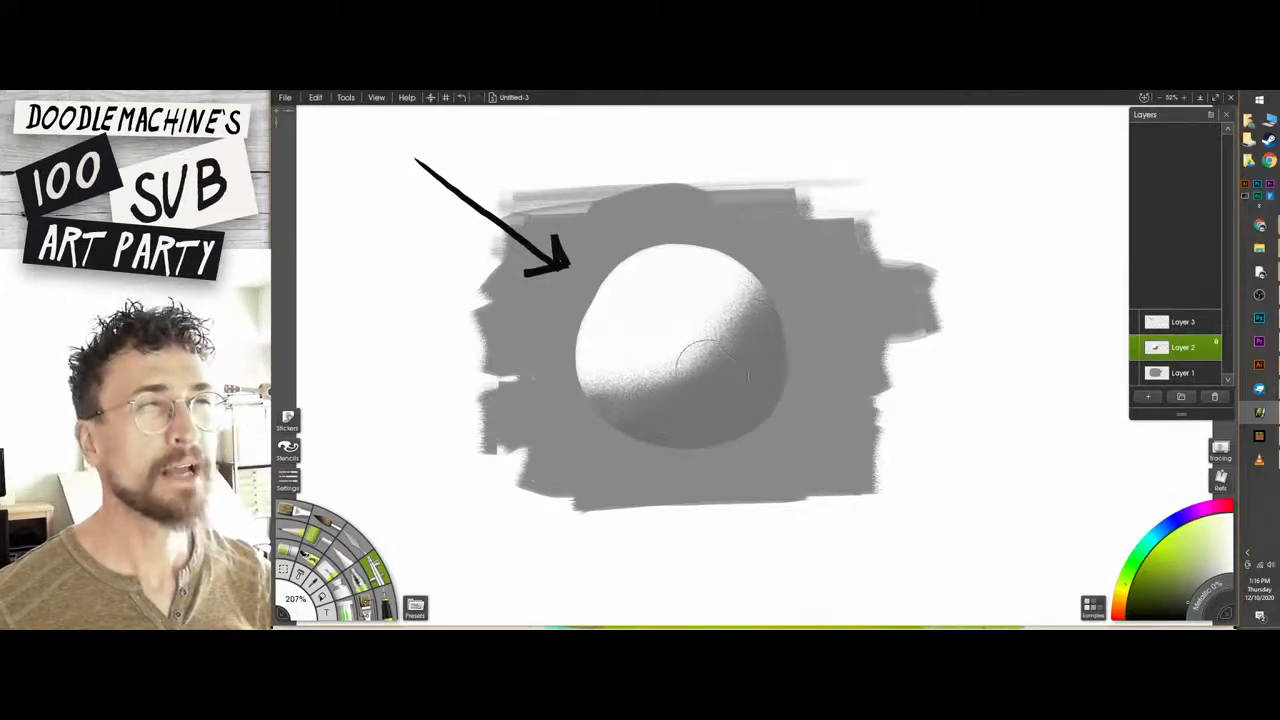
{"action": "mouse_move", "coordinate": [625, 393]}
{"action": "left_mouse_down"}
{"action": "mouse_move", "coordinate": [595, 385]}
{"action": "mouse_move", "coordinate": [606, 406]}
{"action": "left_mouse_up"}
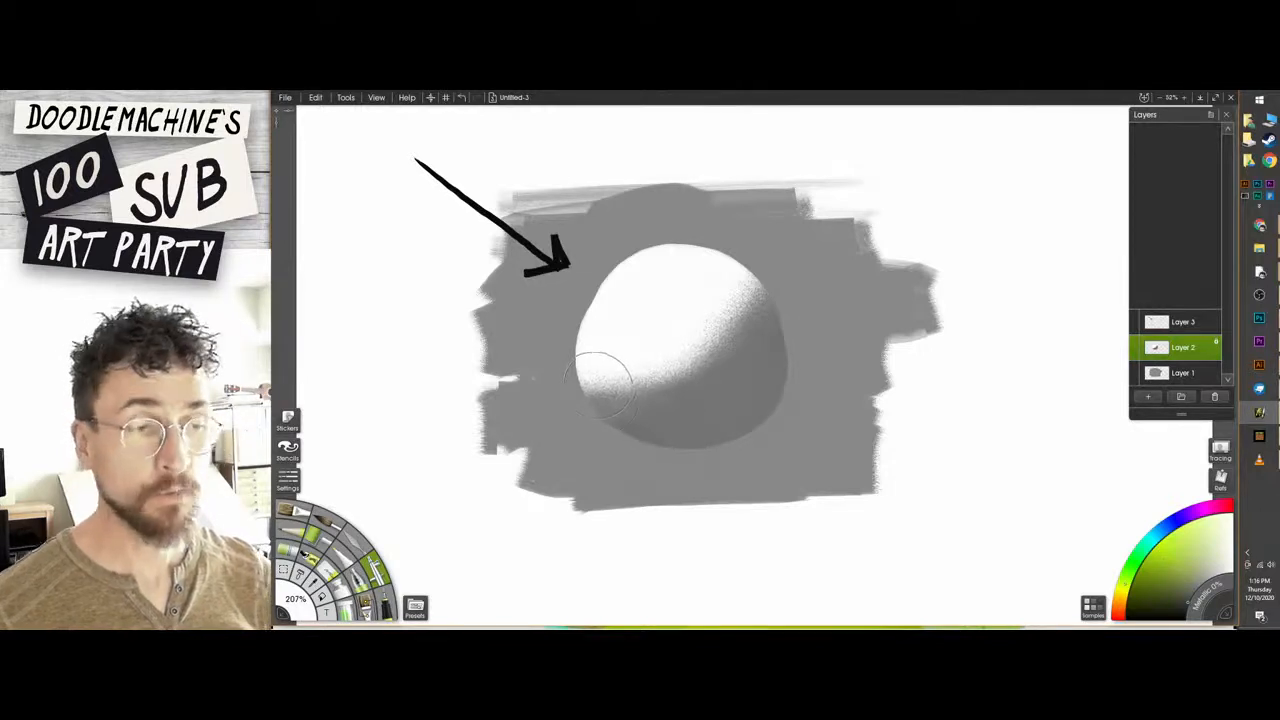
Try a darker band along the sphere's shadow boundary and a darker lower-right rim, undoing each.
{"action": "left_click_drag", "start_coordinate": [598, 398], "coordinate": [652, 404]}
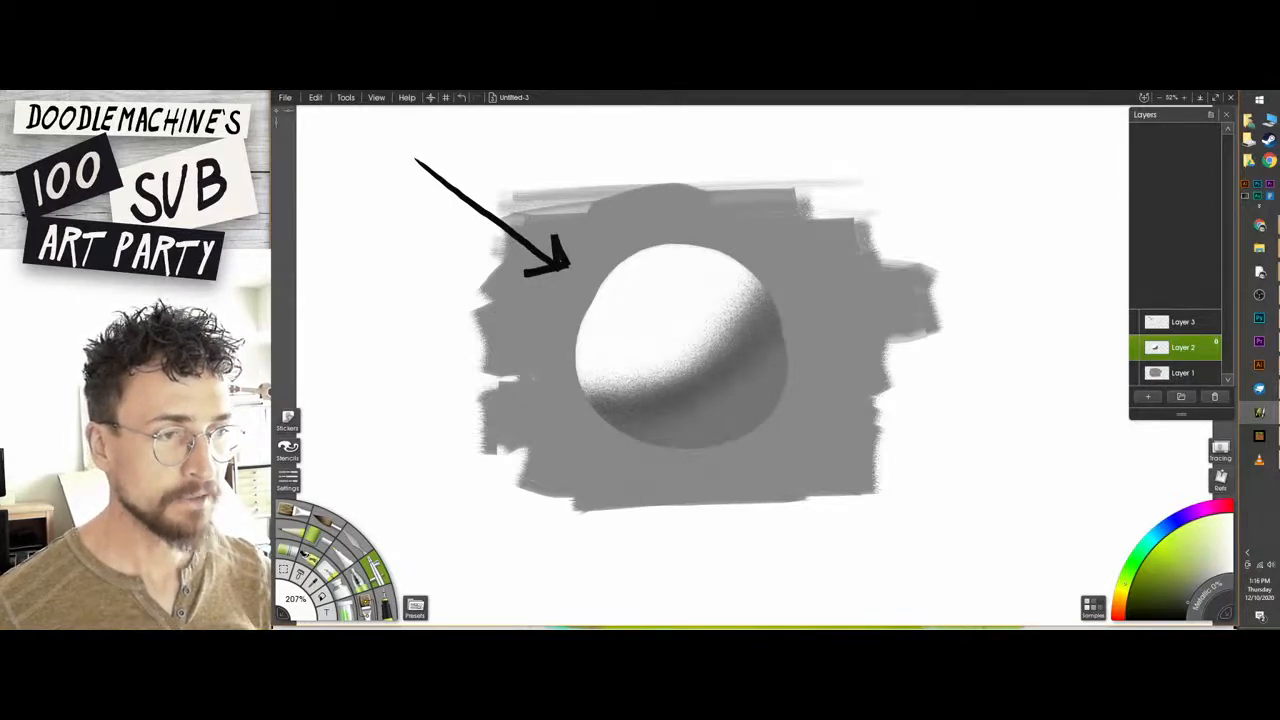
{"action": "key", "text": "ctrl+z"}
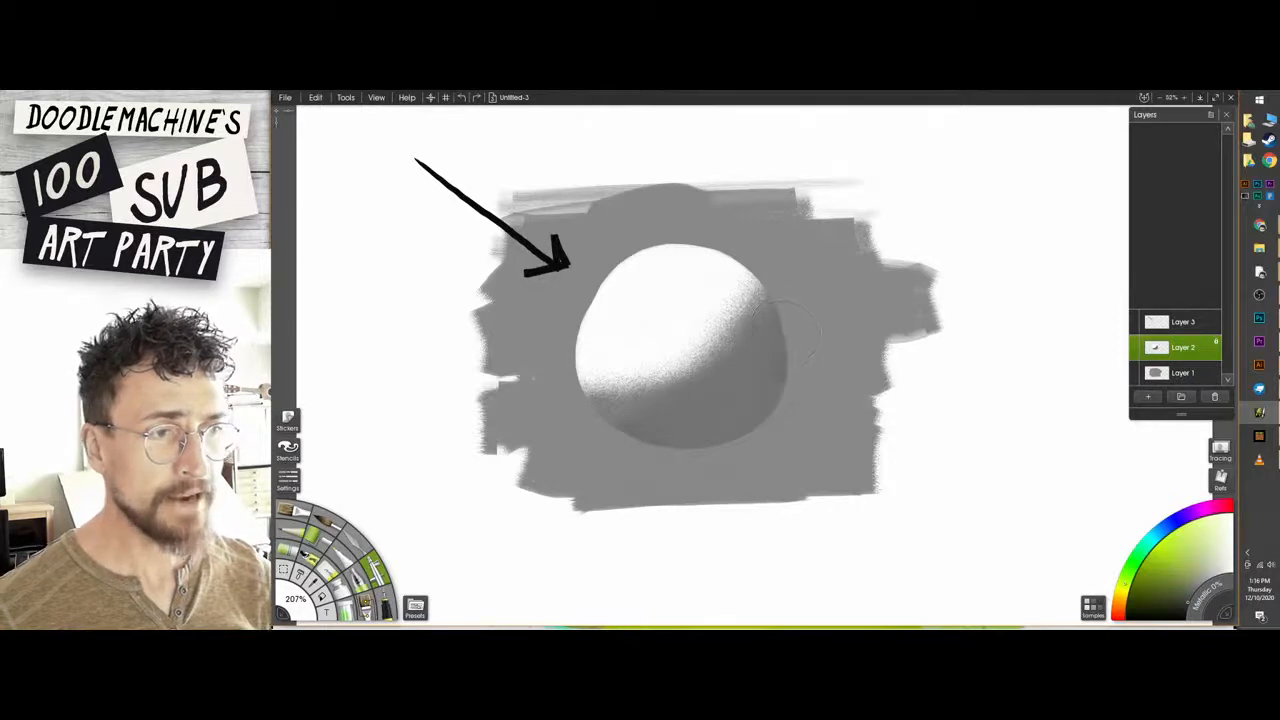
{"action": "left_click_drag", "start_coordinate": [782, 380], "coordinate": [637, 466]}
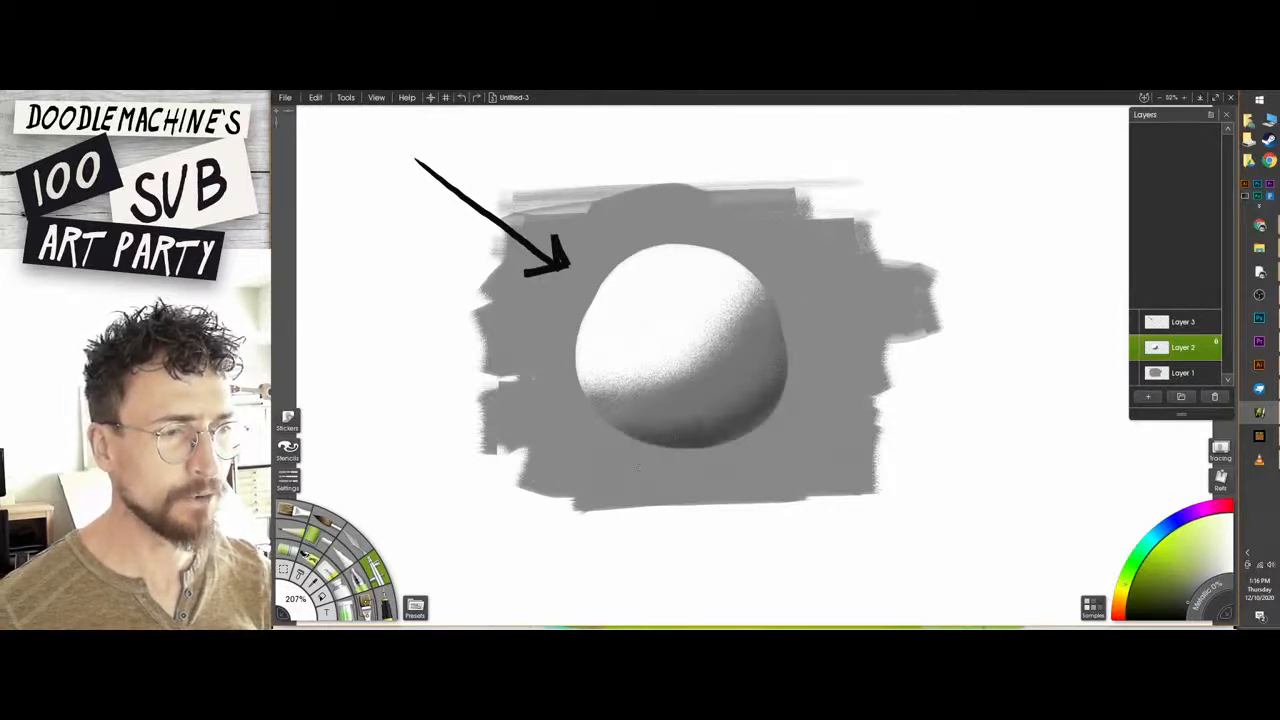
{"action": "left_click_drag", "start_coordinate": [778, 334], "coordinate": [760, 388]}
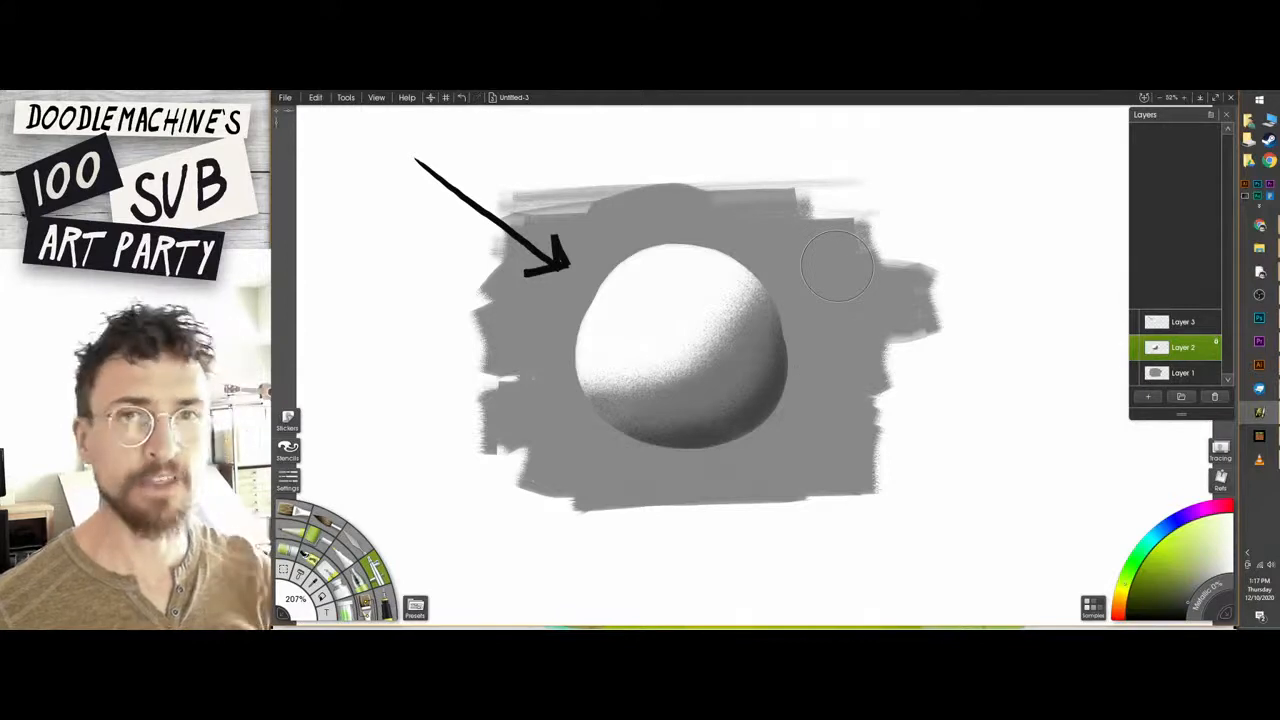
{"action": "key", "text": "ctrl+z"}
Airbrush a darker core shadow band diagonally along the boundary between the sphere's lit and shadow sides.
{"action": "left_click_drag", "start_coordinate": [688, 398], "coordinate": [616, 411]}
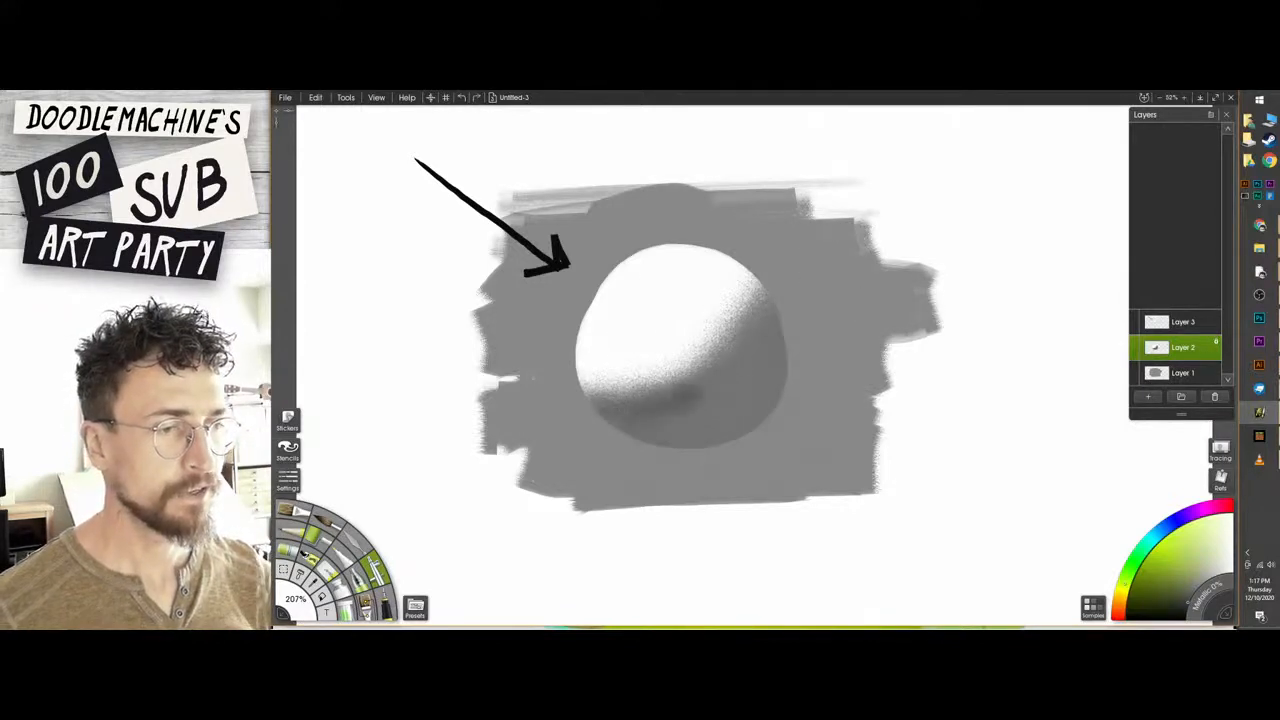
{"action": "left_click_drag", "start_coordinate": [692, 393], "coordinate": [745, 350]}
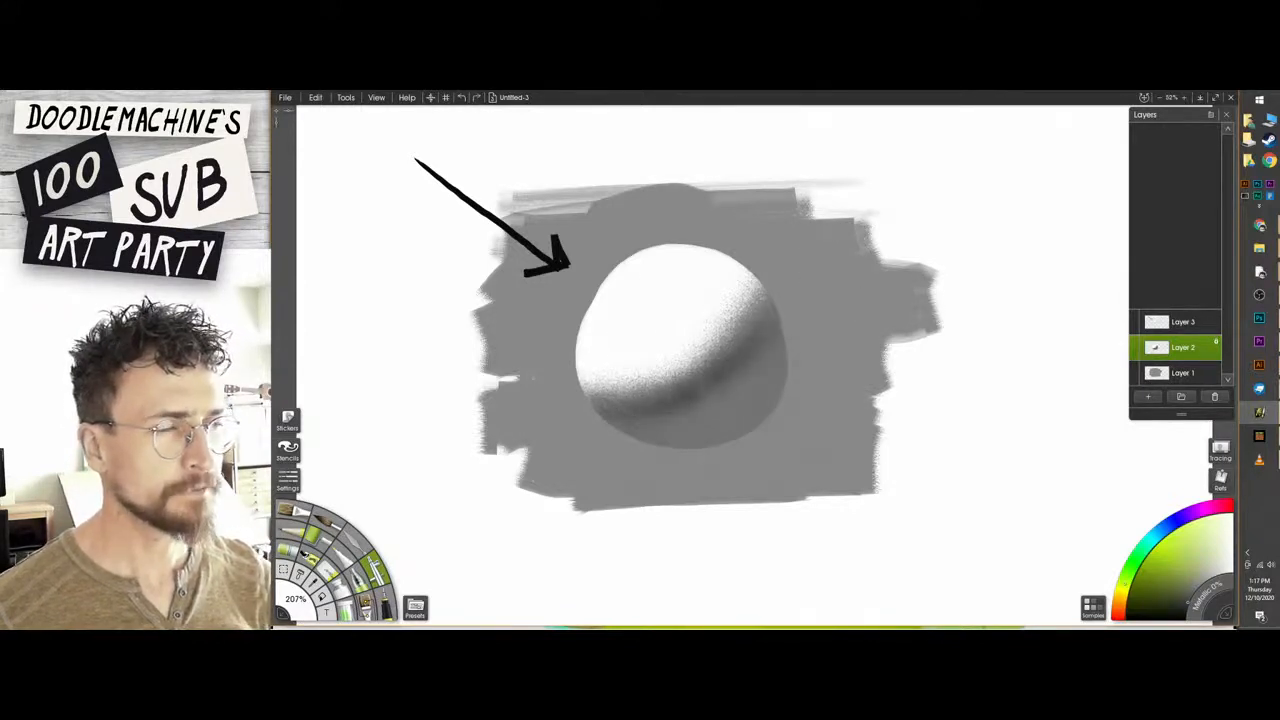
Add a layer directly above Layer 1 and airbrush a soft dark cast shadow beneath and to the lower right of the sphere.
{"action": "left_click", "coordinate": [1165, 373]}
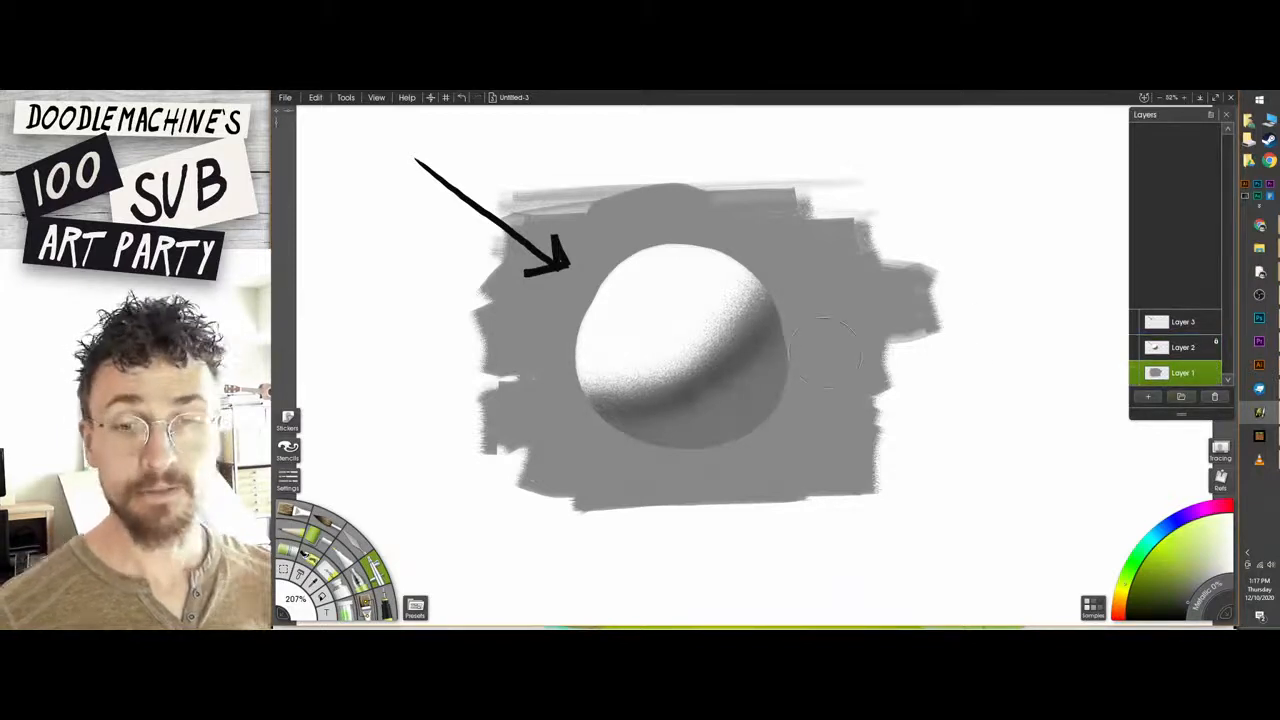
{"action": "left_click", "coordinate": [1148, 397]}
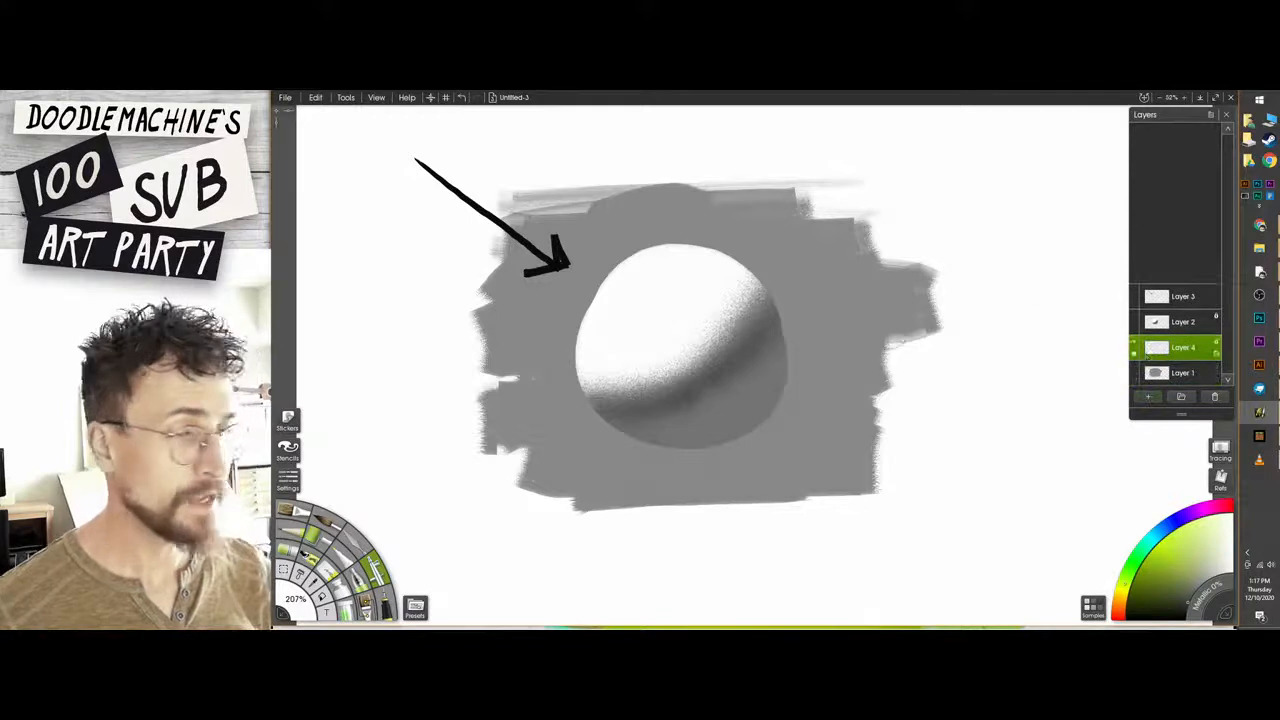
{"action": "mouse_move", "coordinate": [712, 432]}
{"action": "left_mouse_down"}
{"action": "mouse_move", "coordinate": [772, 424]}
{"action": "mouse_move", "coordinate": [690, 446]}
{"action": "mouse_move", "coordinate": [814, 430]}
{"action": "mouse_move", "coordinate": [672, 443]}
{"action": "mouse_move", "coordinate": [780, 428]}
{"action": "mouse_move", "coordinate": [690, 447]}
{"action": "left_mouse_up"}
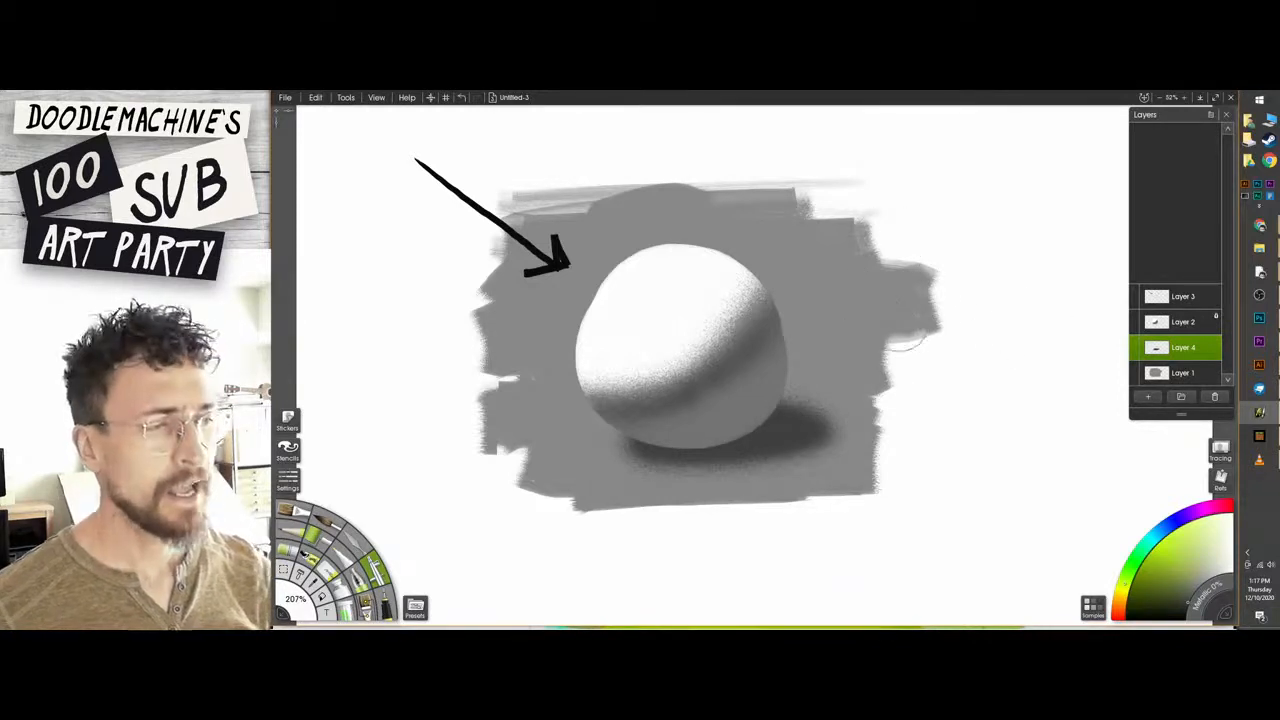
Switch to Layer 3 with the solid black brush and try an arrow toward the sphere's upper-right edge, undoing it.
{"action": "left_click", "coordinate": [1178, 297]}
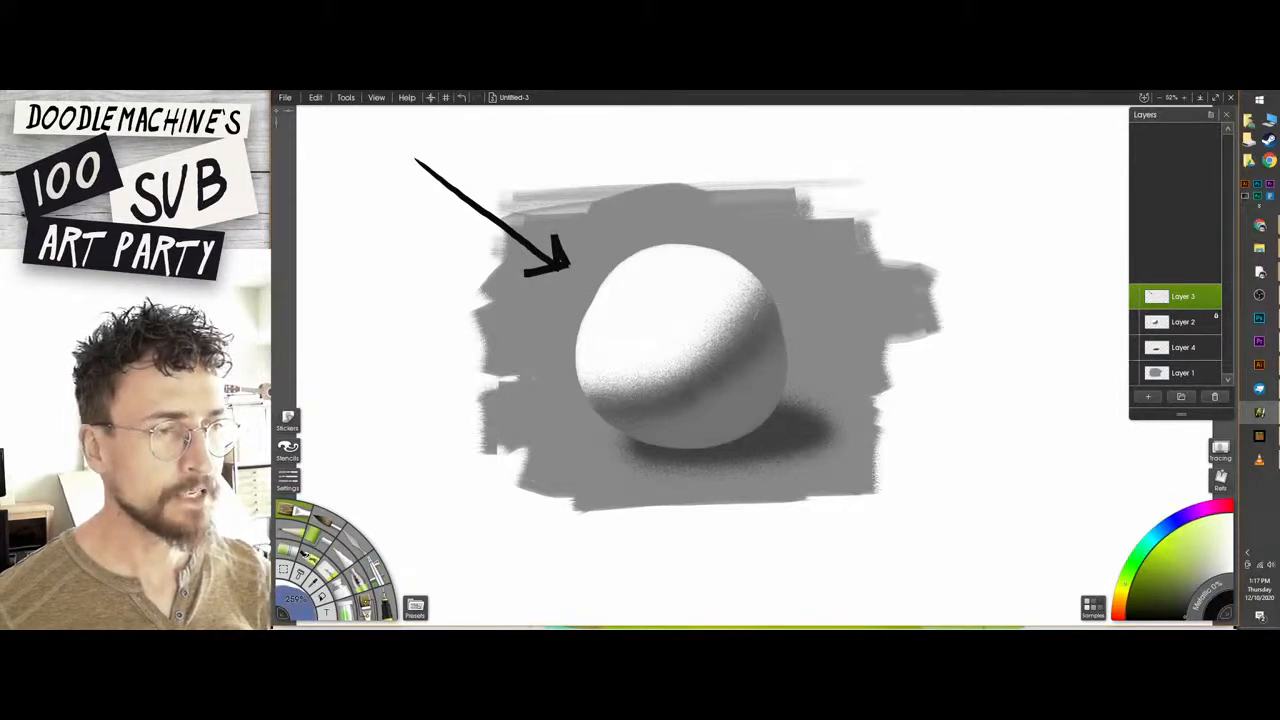
{"action": "left_click_drag", "start_coordinate": [848, 240], "coordinate": [778, 300]}
{"action": "key", "text": "ctrl+z"}
{"action": "mouse_move", "coordinate": [825, 205]}
{"action": "left_mouse_down"}
{"action": "mouse_move", "coordinate": [782, 282]}
{"action": "mouse_move", "coordinate": [812, 292]}
{"action": "left_mouse_up"}
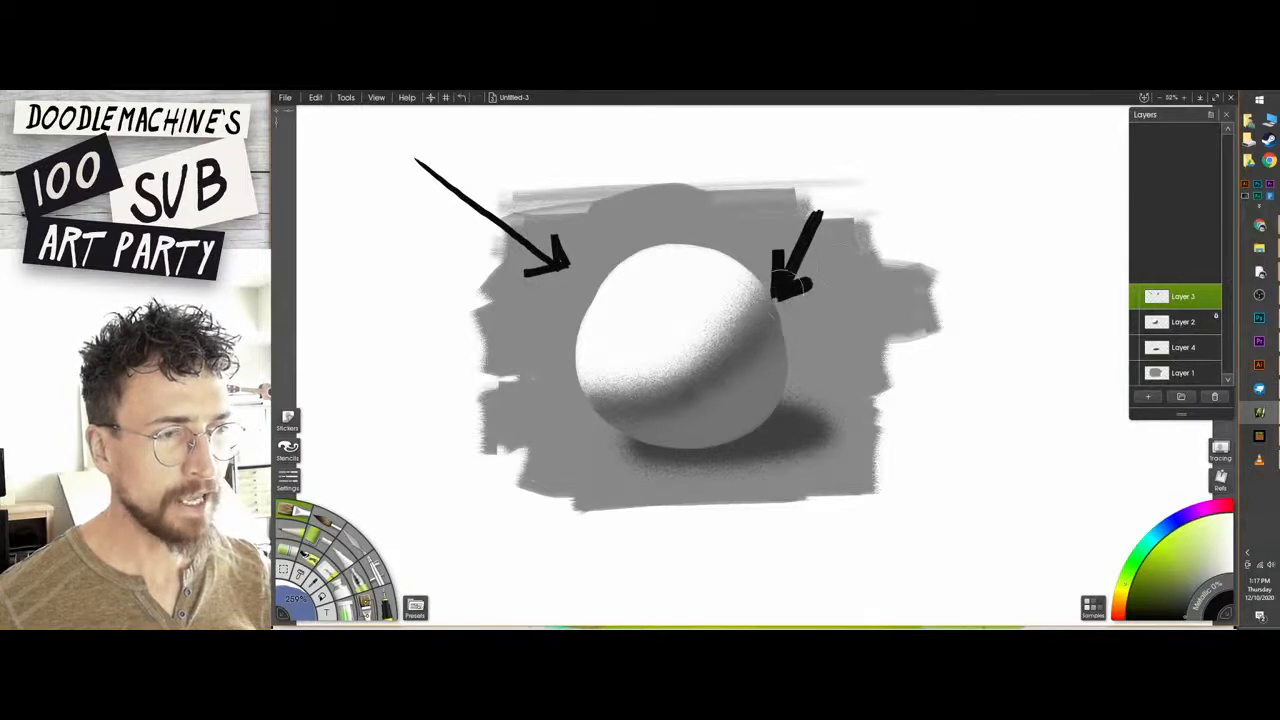
{"action": "key", "text": "ctrl+z"}
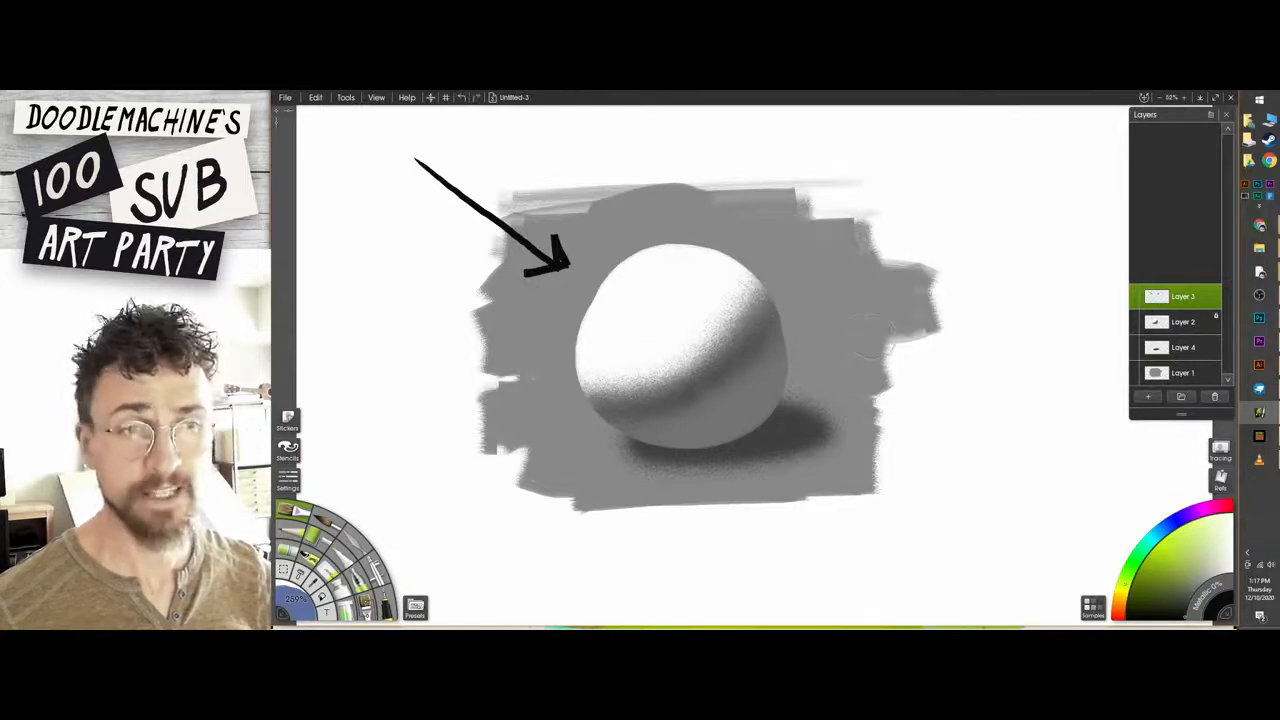
Sketch thick black arrows pointing in from the lower left, below and right of the sphere, and undo them all.
{"action": "mouse_move", "coordinate": [388, 252]}
{"action": "left_mouse_down"}
{"action": "mouse_move", "coordinate": [475, 360]}
{"action": "mouse_move", "coordinate": [574, 444]}
{"action": "mouse_move", "coordinate": [584, 412]}
{"action": "left_mouse_up"}
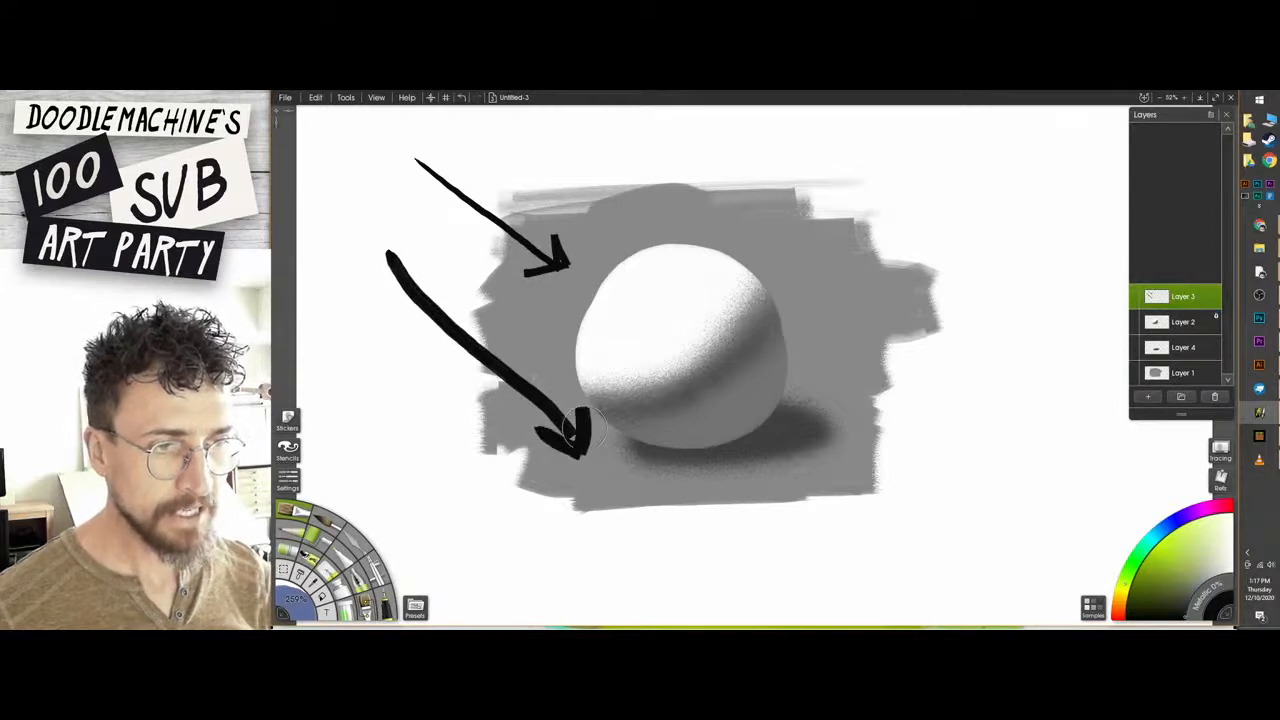
{"action": "left_click", "coordinate": [610, 487]}
{"action": "left_click", "coordinate": [658, 498]}
{"action": "key", "text": "ctrl+z"}
{"action": "mouse_move", "coordinate": [562, 556]}
{"action": "left_mouse_down"}
{"action": "mouse_move", "coordinate": [632, 480]}
{"action": "mouse_move", "coordinate": [640, 510]}
{"action": "left_mouse_up"}
{"action": "mouse_move", "coordinate": [746, 553]}
{"action": "left_mouse_down"}
{"action": "mouse_move", "coordinate": [743, 499]}
{"action": "mouse_move", "coordinate": [771, 513]}
{"action": "left_mouse_up"}
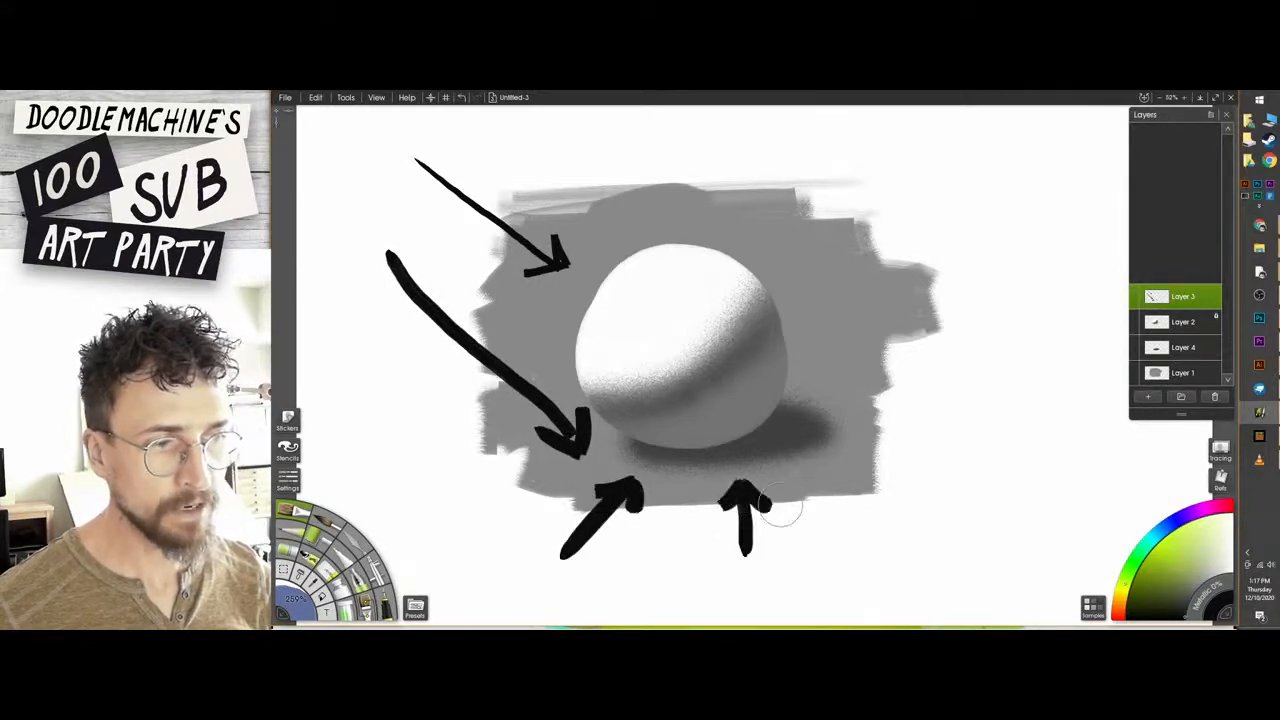
{"action": "left_click_drag", "start_coordinate": [906, 328], "coordinate": [850, 375]}
{"action": "mouse_move", "coordinate": [842, 350]}
{"action": "left_mouse_down"}
{"action": "mouse_move", "coordinate": [845, 380]}
{"action": "mouse_move", "coordinate": [888, 384]}
{"action": "left_mouse_up"}
{"action": "key", "text": "ctrl+z"}
{"action": "key", "text": "ctrl+z"}
{"action": "key", "text": "ctrl+z"}
{"action": "key", "text": "ctrl+z"}
{"action": "key", "text": "ctrl+z"}
{"action": "key", "text": "ctrl+z"}
{"action": "key", "text": "ctrl+z"}
{"action": "key", "text": "ctrl+z"}
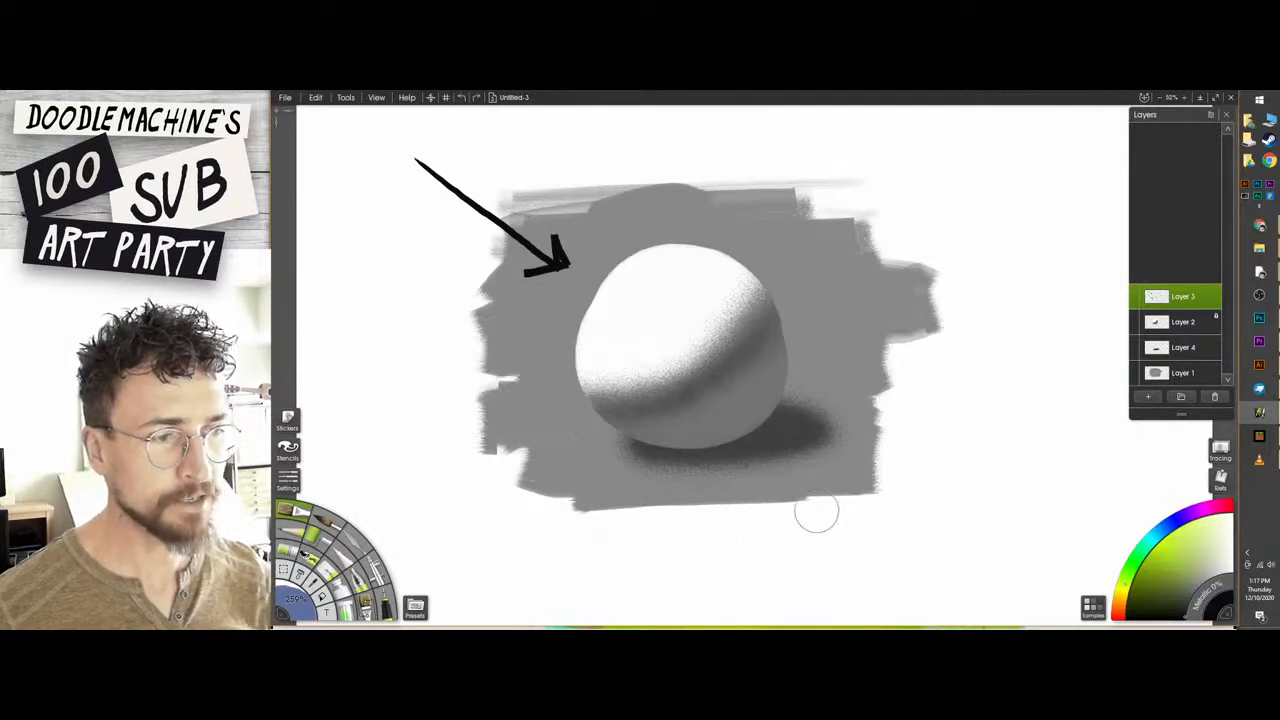
Sketch an arrow toward the ground right of the sphere with short strokes radiating from it, and undo these marks.
{"action": "left_click", "coordinate": [855, 397]}
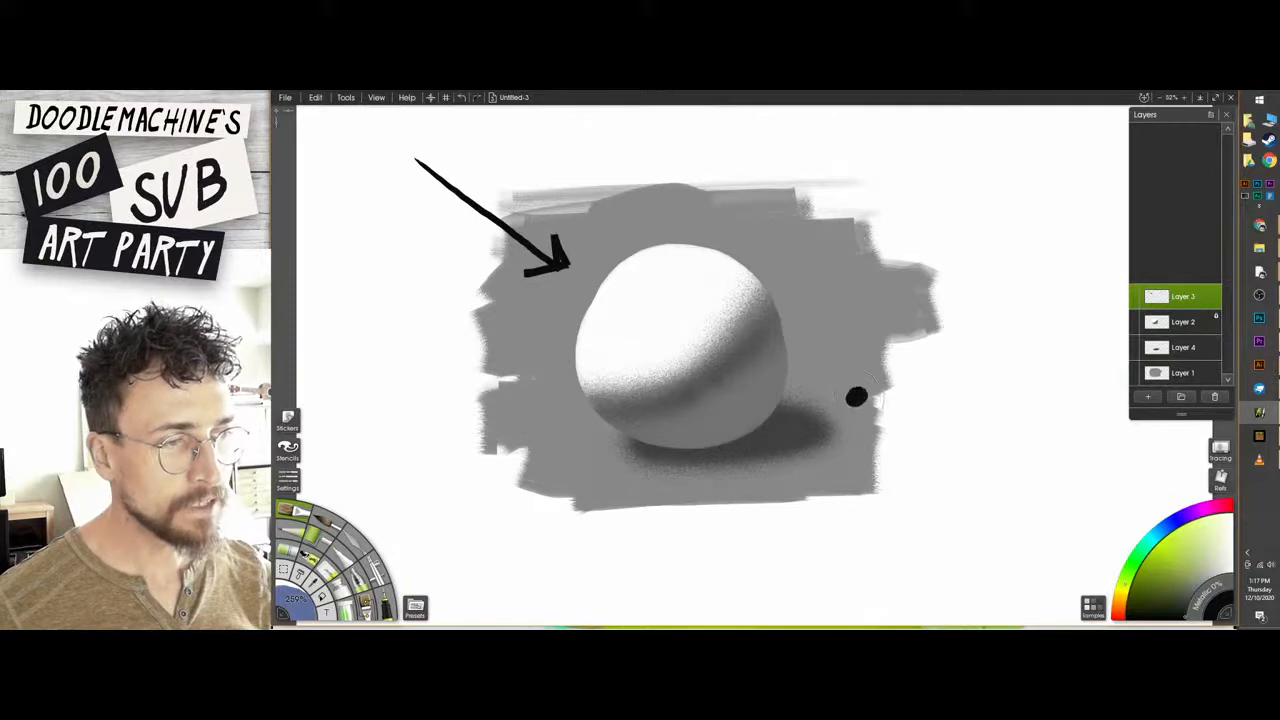
{"action": "key", "text": "ctrl+z"}
{"action": "mouse_move", "coordinate": [877, 322]}
{"action": "left_mouse_down"}
{"action": "mouse_move", "coordinate": [866, 355]}
{"action": "mouse_move", "coordinate": [846, 387]}
{"action": "mouse_move", "coordinate": [893, 373]}
{"action": "left_mouse_up"}
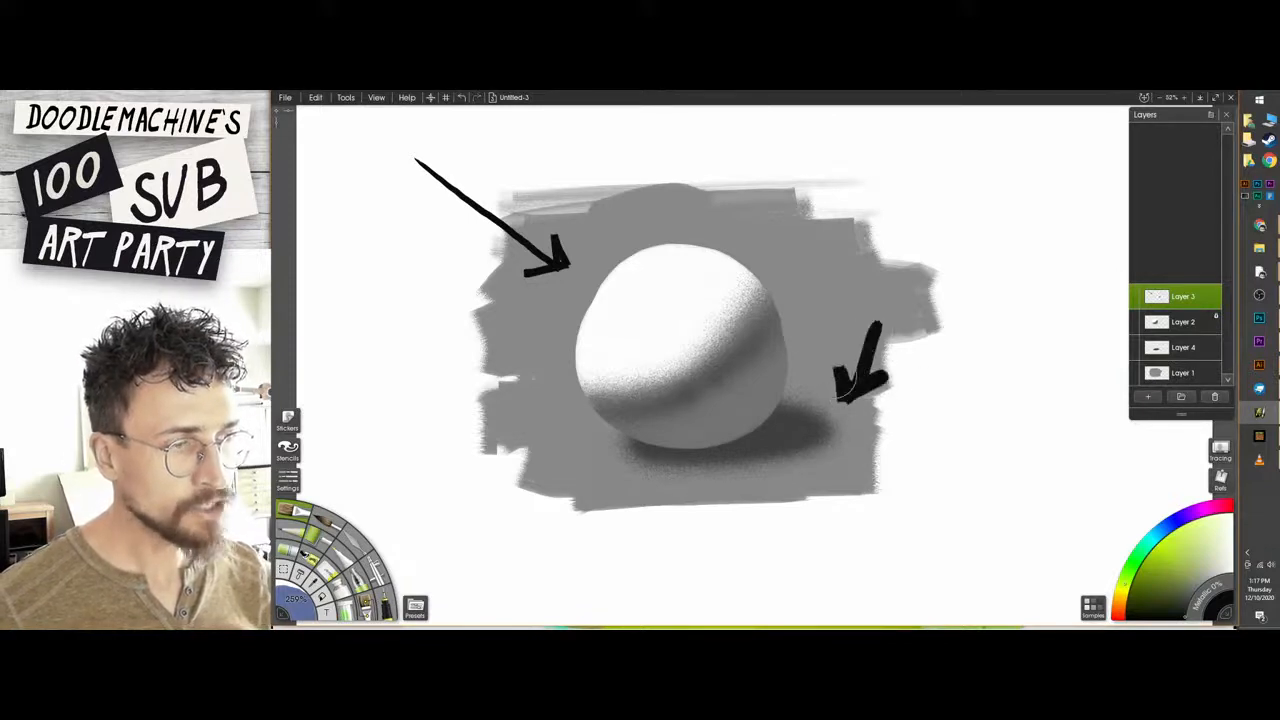
{"action": "mouse_move", "coordinate": [812, 310]}
{"action": "left_mouse_down"}
{"action": "mouse_move", "coordinate": [825, 350]}
{"action": "mouse_move", "coordinate": [812, 388]}
{"action": "mouse_move", "coordinate": [846, 440]}
{"action": "left_mouse_up"}
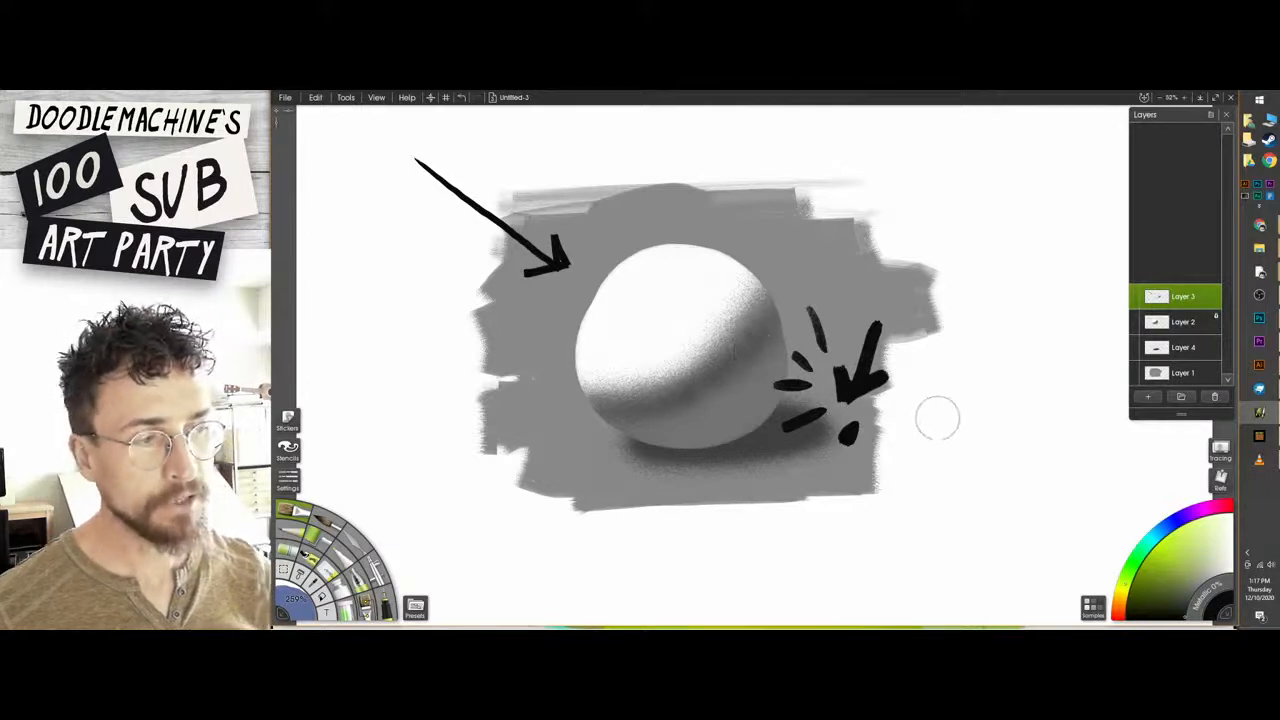
{"action": "key", "text": "ctrl+z"}
{"action": "key", "text": "ctrl+z"}
{"action": "key", "text": "ctrl+z"}
{"action": "key", "text": "ctrl+z"}
{"action": "key", "text": "ctrl+z"}
{"action": "key", "text": "ctrl+z"}
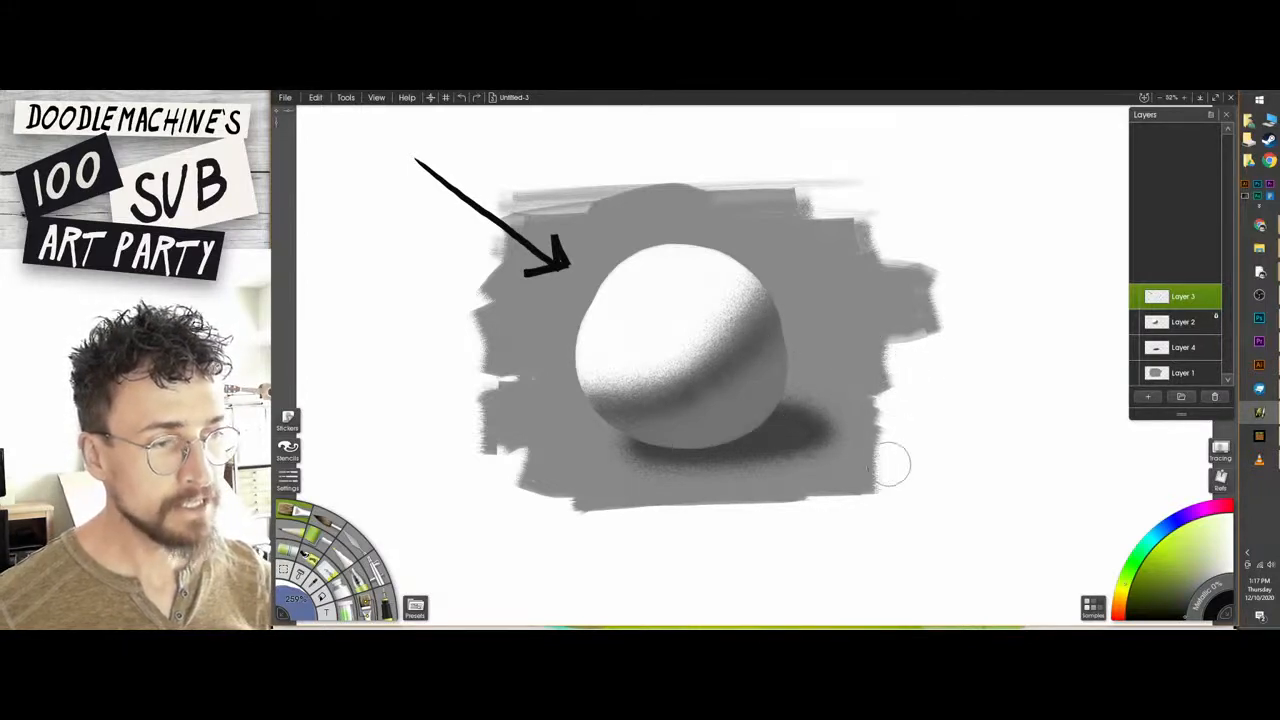
{"action": "mouse_move", "coordinate": [887, 421]}
{"action": "left_mouse_down"}
{"action": "mouse_move", "coordinate": [814, 410]}
{"action": "mouse_move", "coordinate": [813, 379]}
{"action": "left_mouse_up"}
{"action": "key", "text": "ctrl+z"}
{"action": "key", "text": "ctrl+z"}
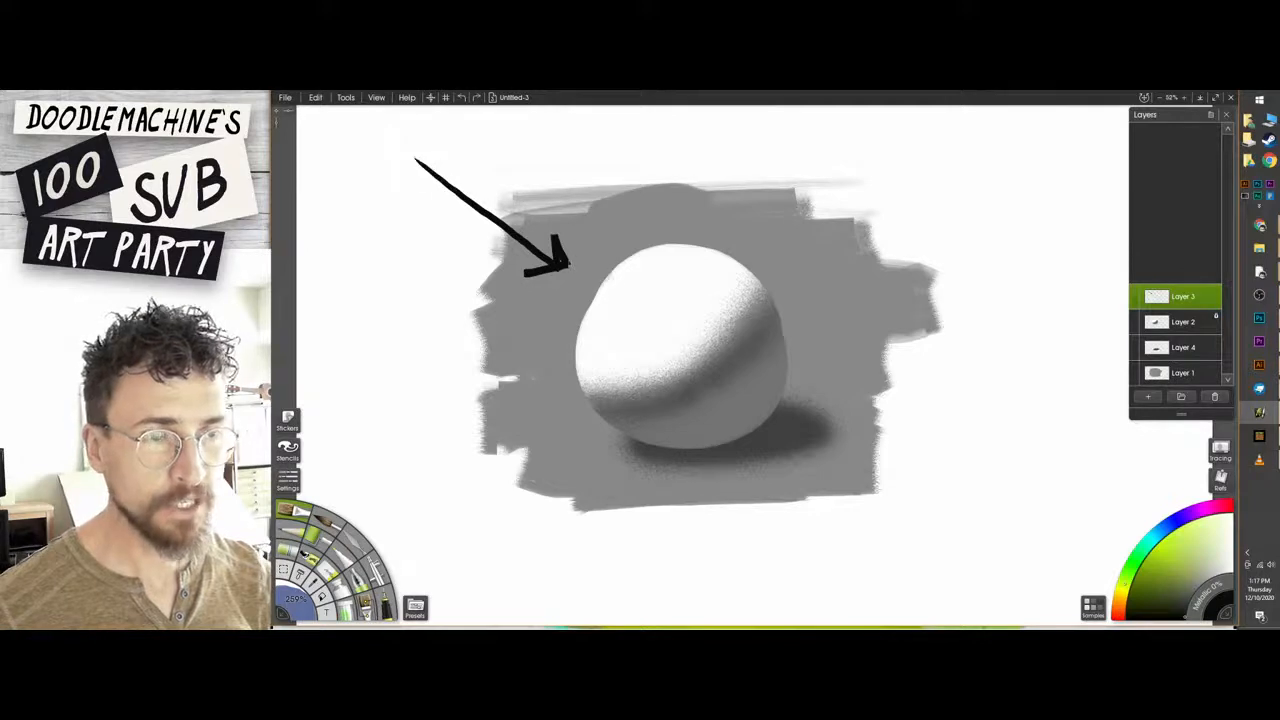
Reduce the brush size and draw a second, thinner black arrow toward the sphere's upper-left edge on Layer 3.
{"action": "key", "text": "["}
{"action": "mouse_move", "coordinate": [513, 147]}
{"action": "left_mouse_down"}
{"action": "mouse_move", "coordinate": [599, 238]}
{"action": "mouse_move", "coordinate": [571, 232]}
{"action": "mouse_move", "coordinate": [613, 223]}
{"action": "left_mouse_up"}
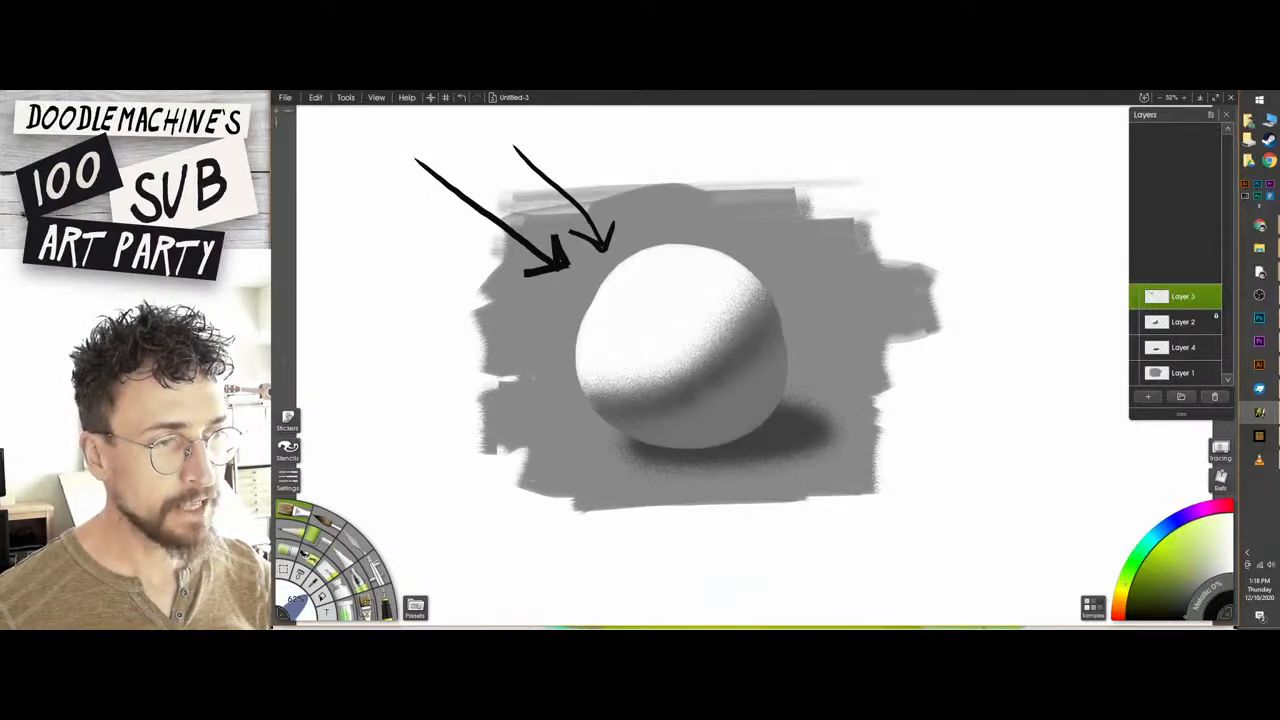
Sketch thin arrows toward the sphere's lower-right and upper-right edges, undoing each one.
{"action": "left_click_drag", "start_coordinate": [861, 401], "coordinate": [800, 371]}
{"action": "mouse_move", "coordinate": [812, 364]}
{"action": "left_mouse_down"}
{"action": "mouse_move", "coordinate": [799, 373]}
{"action": "mouse_move", "coordinate": [814, 390]}
{"action": "left_mouse_up"}
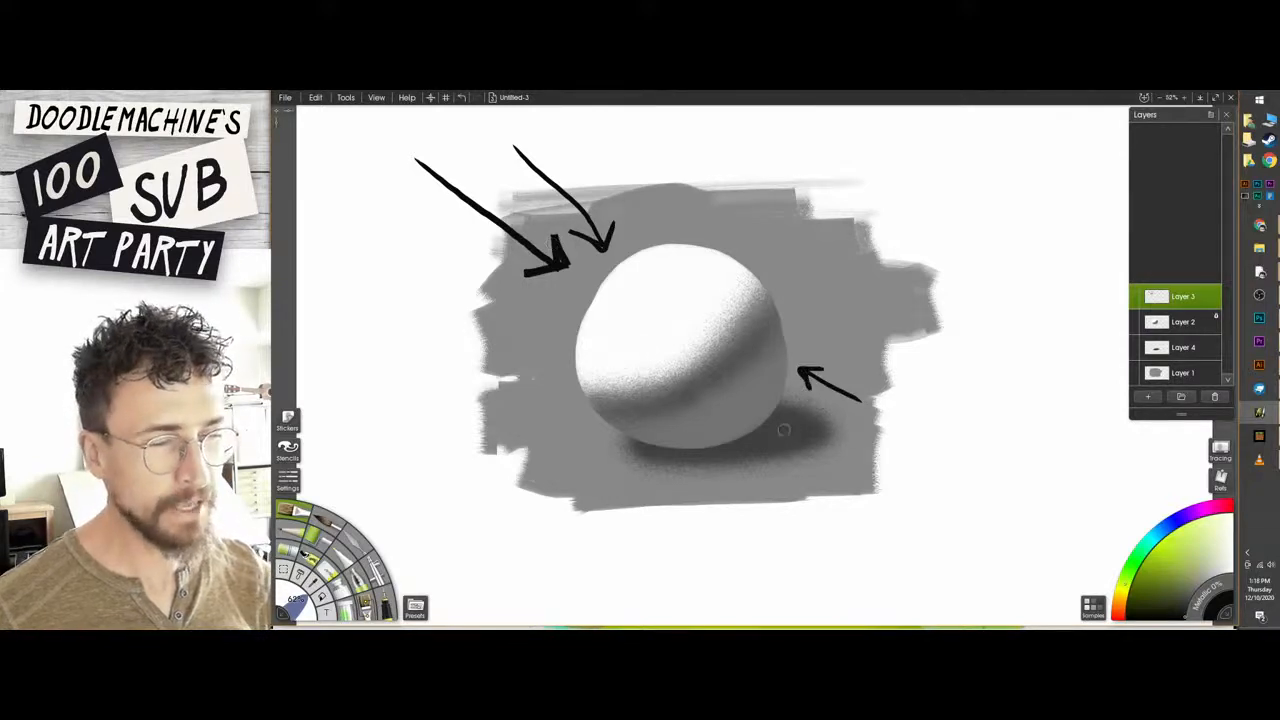
{"action": "key", "text": "ctrl+z"}
{"action": "key", "text": "ctrl+z"}
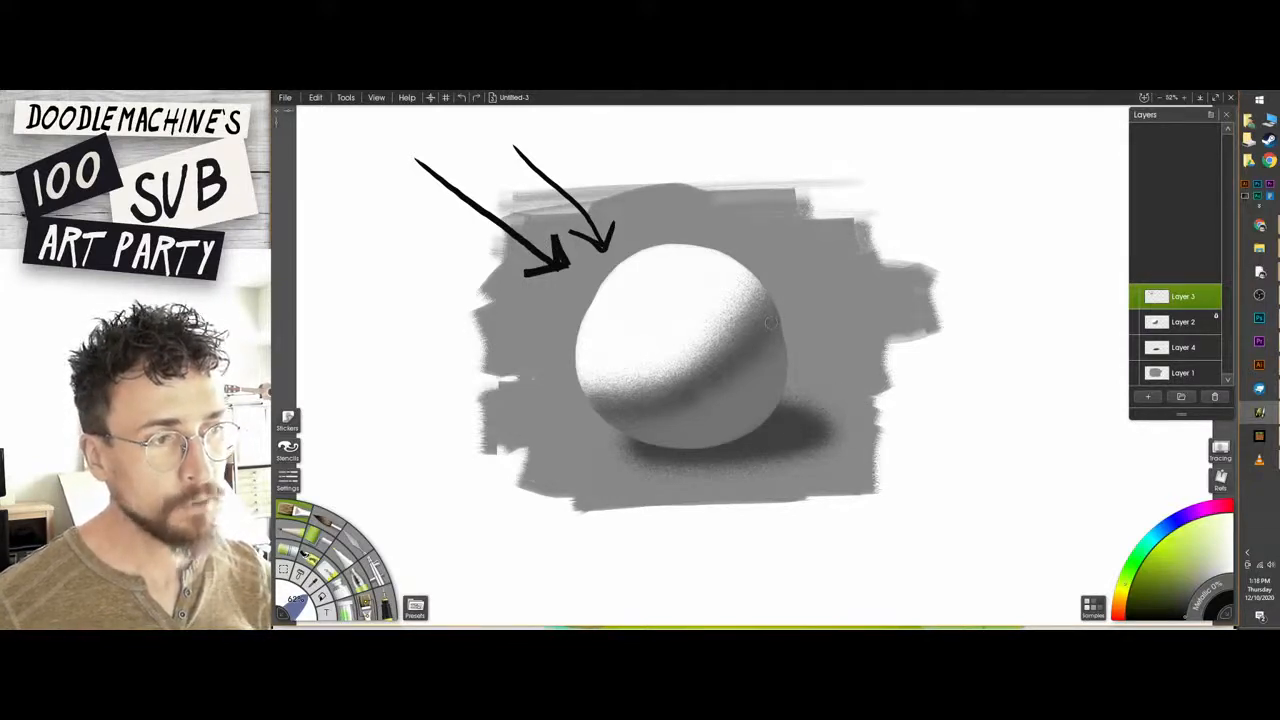
{"action": "left_click_drag", "start_coordinate": [822, 241], "coordinate": [779, 297]}
{"action": "left_click_drag", "start_coordinate": [779, 297], "coordinate": [806, 283]}
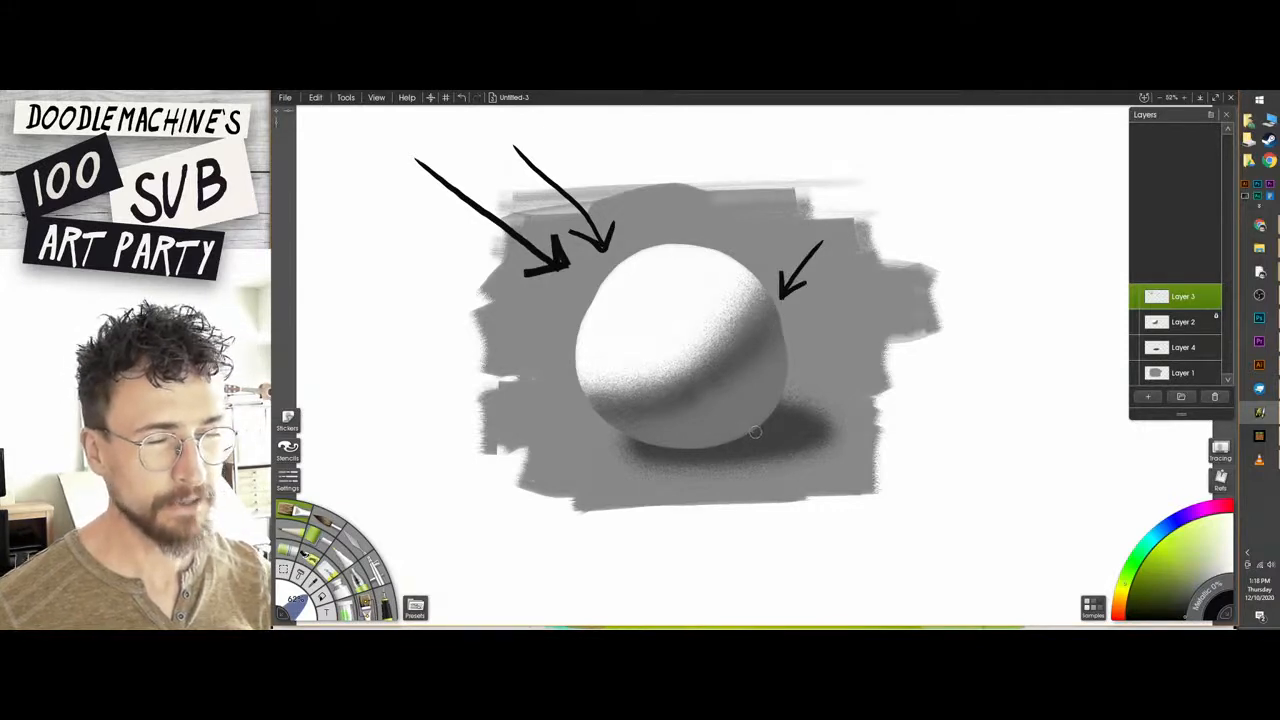
{"action": "key", "text": "ctrl+z"}
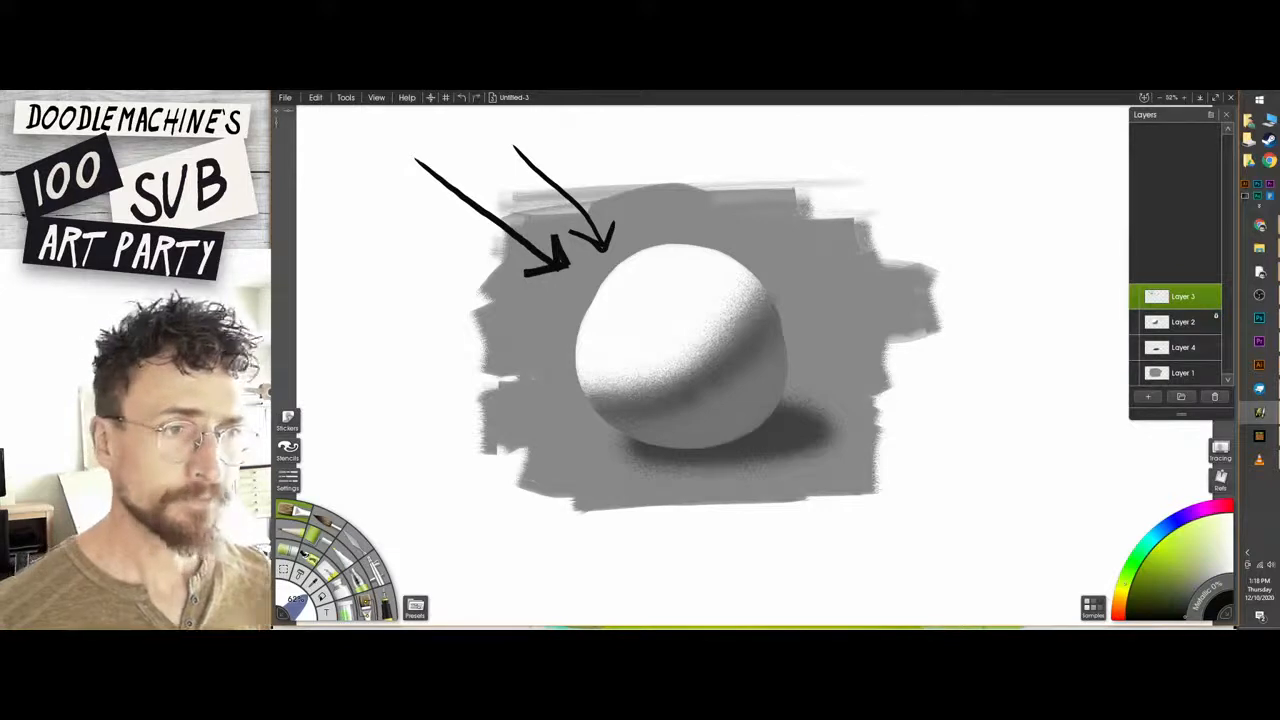
Undo the second arrow and clear the sphere from Layer 2.
{"action": "key", "text": "ctrl+z"}
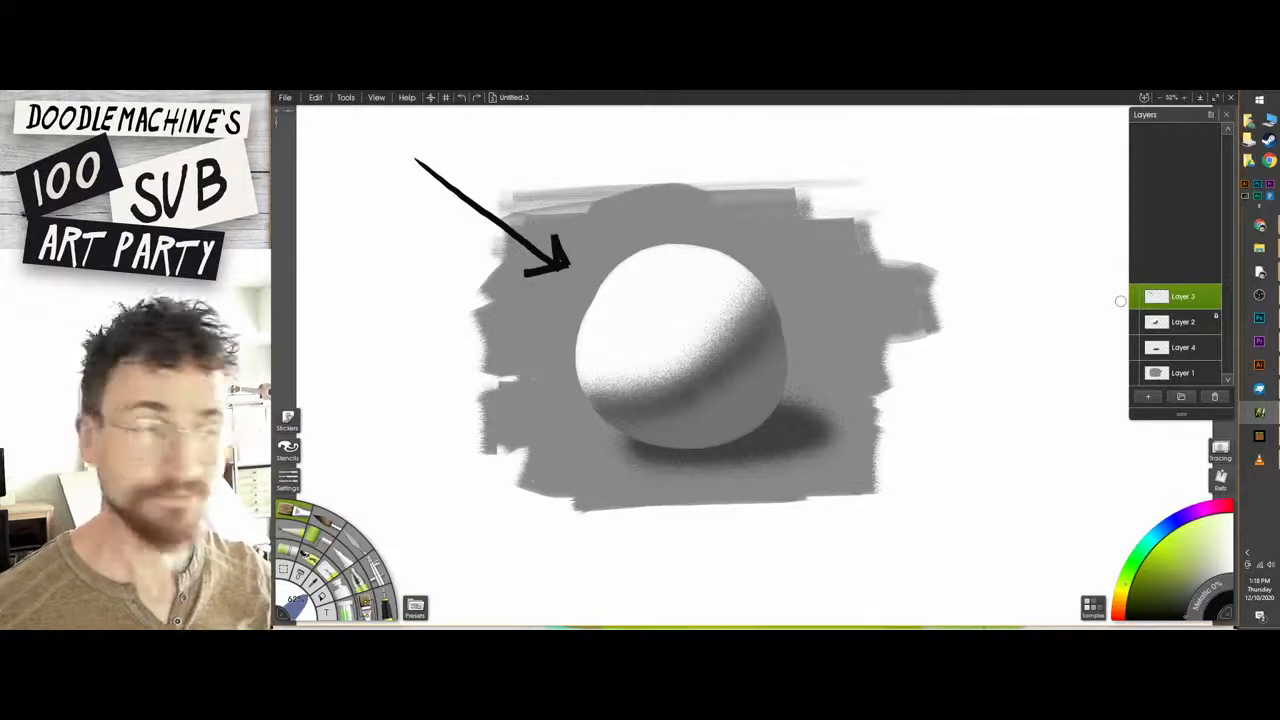
{"action": "left_click", "coordinate": [1165, 322]}
{"action": "key", "text": "ctrl+a"}
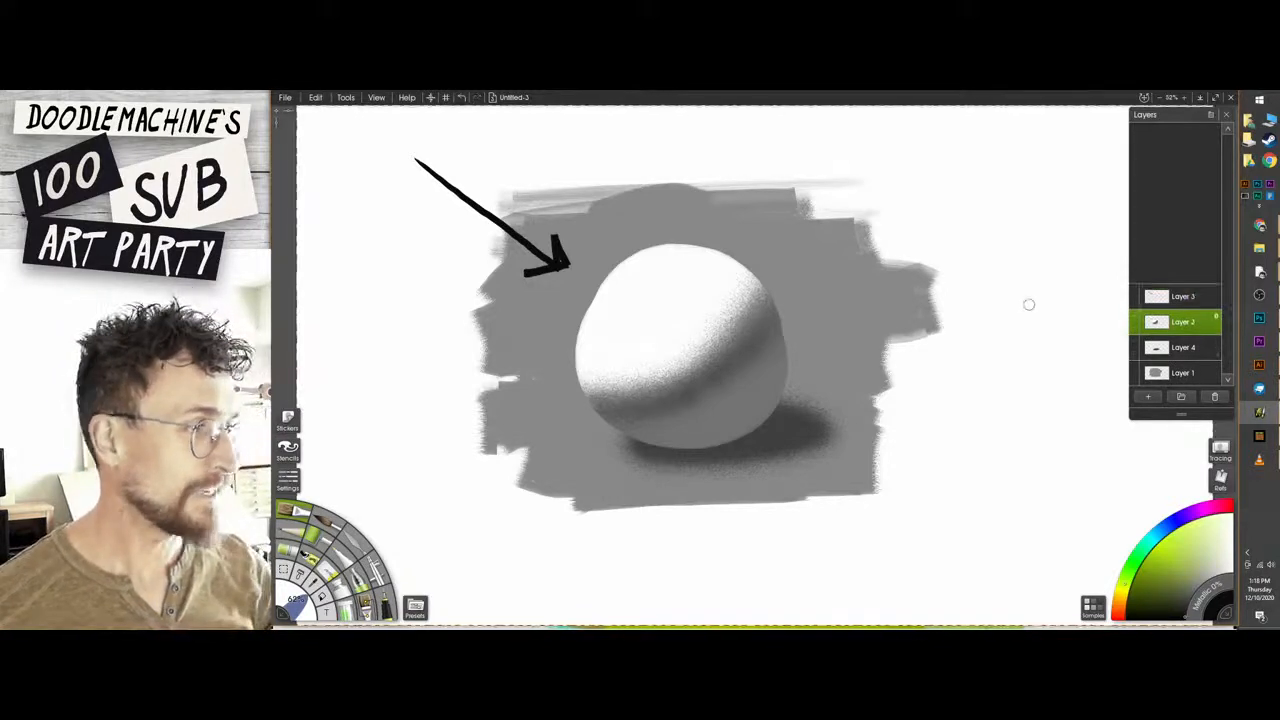
{"action": "key", "text": "Delete"}
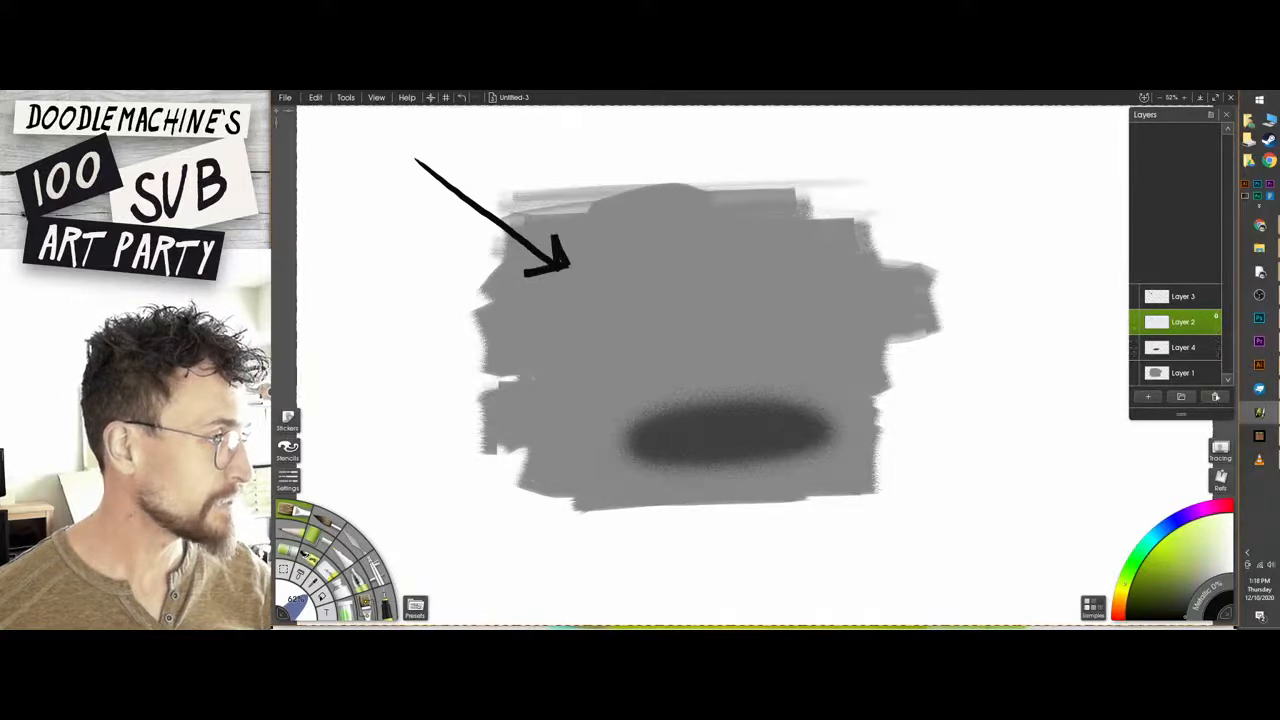
Delete Layers 2, 3 and 4, keeping only the grey background on Layer 1.
{"action": "left_click_drag", "start_coordinate": [1208, 325], "coordinate": [1224, 400]}
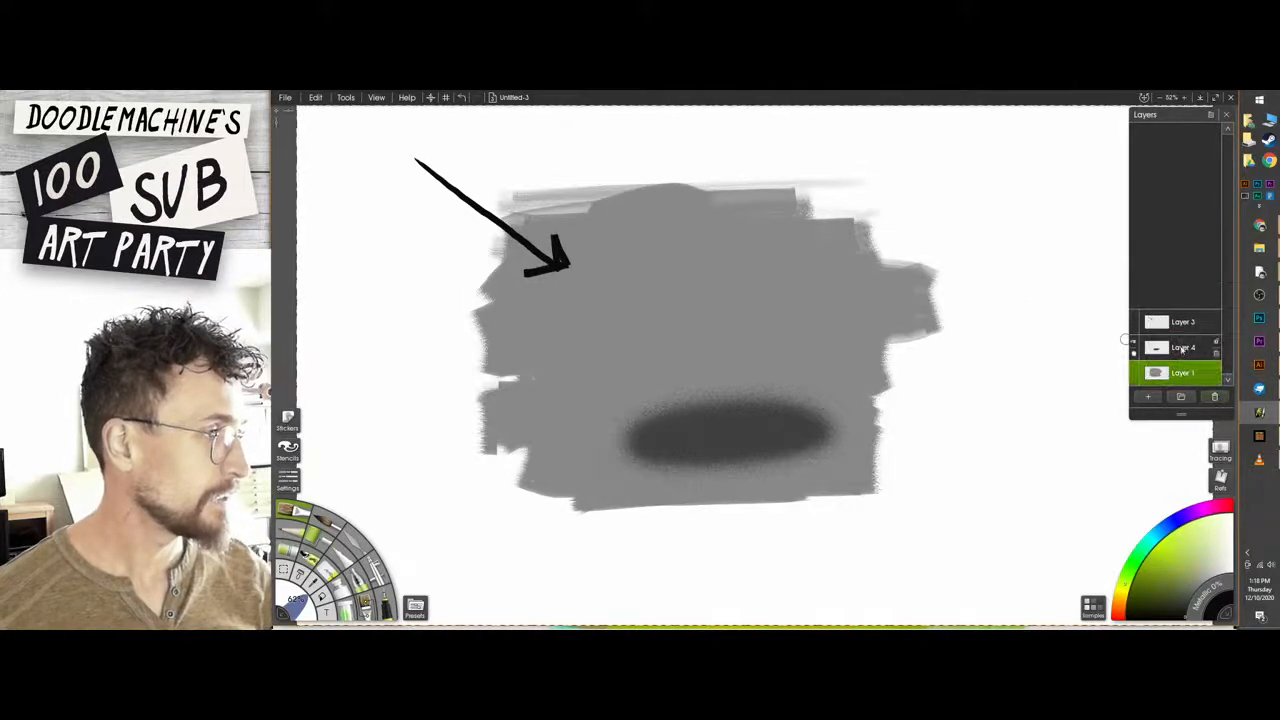
{"action": "left_click", "coordinate": [1176, 322]}
{"action": "left_click", "coordinate": [1216, 398]}
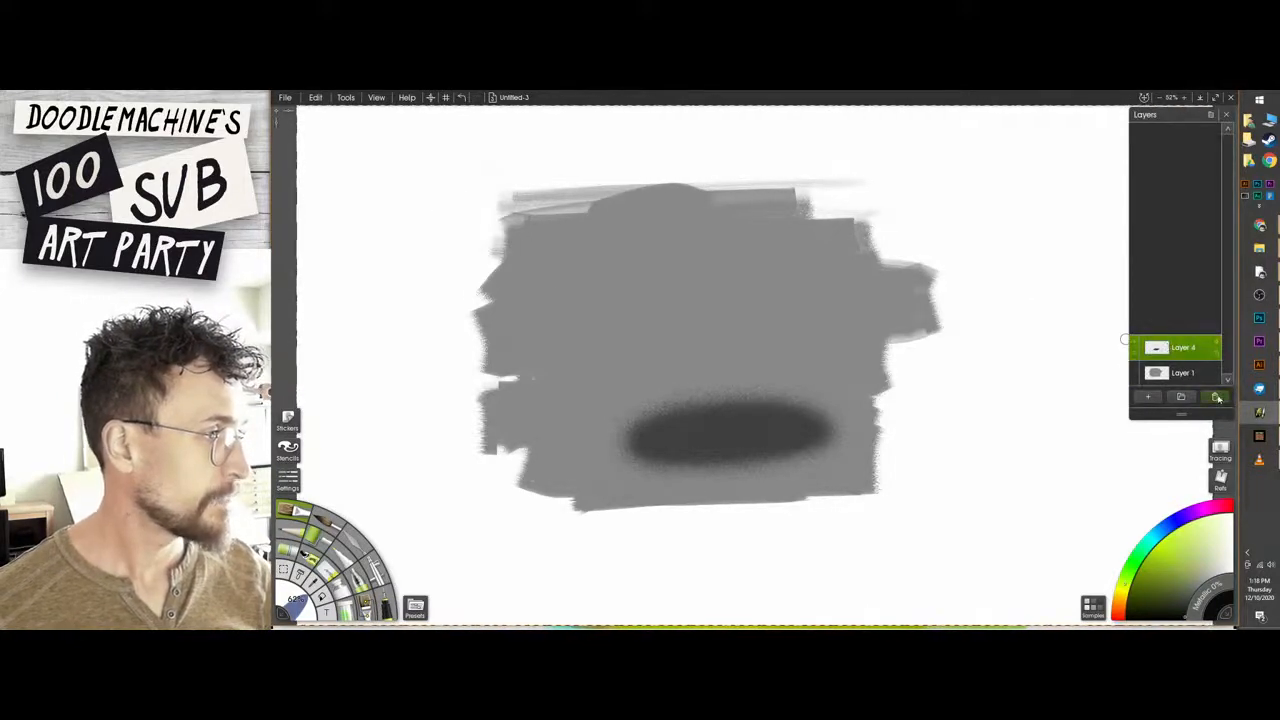
{"action": "left_click", "coordinate": [1216, 398]}
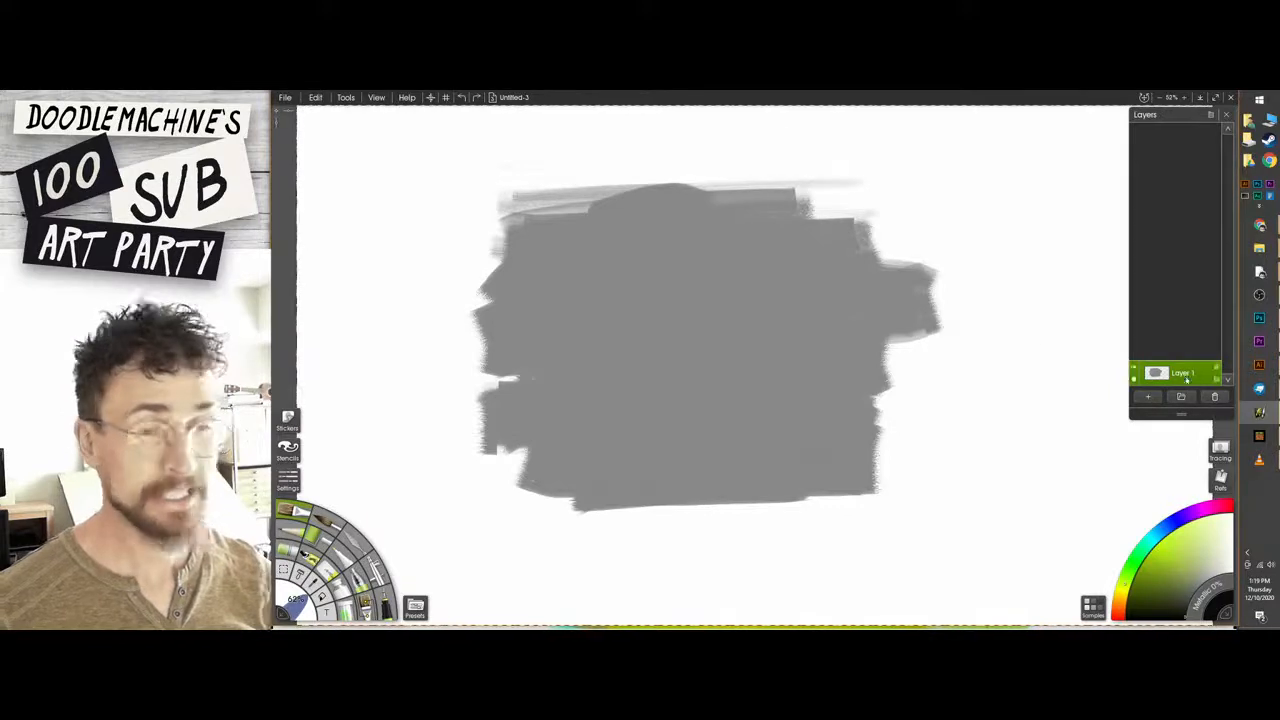
Add a new empty layer and delete the grey Layer 1.
{"action": "left_click", "coordinate": [1165, 376], "text": "ctrl"}
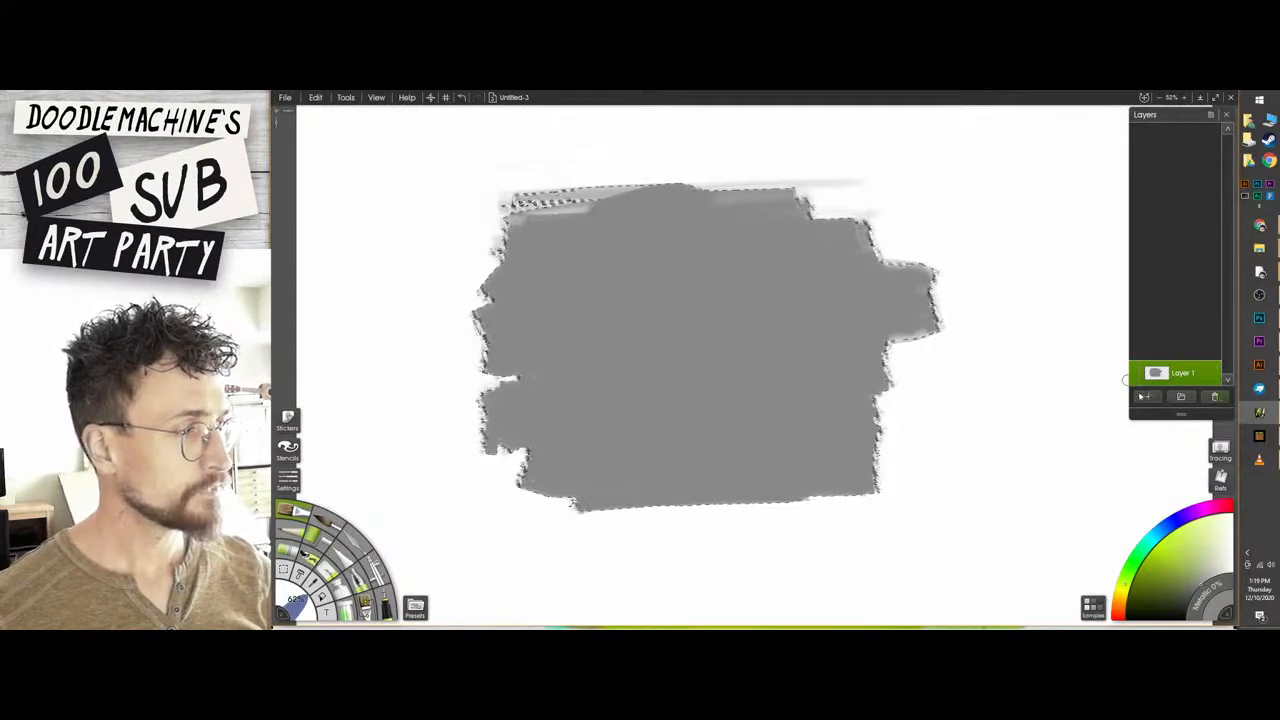
{"action": "left_click", "coordinate": [1148, 397]}
{"action": "left_click", "coordinate": [1188, 374]}
{"action": "left_click", "coordinate": [1215, 397]}
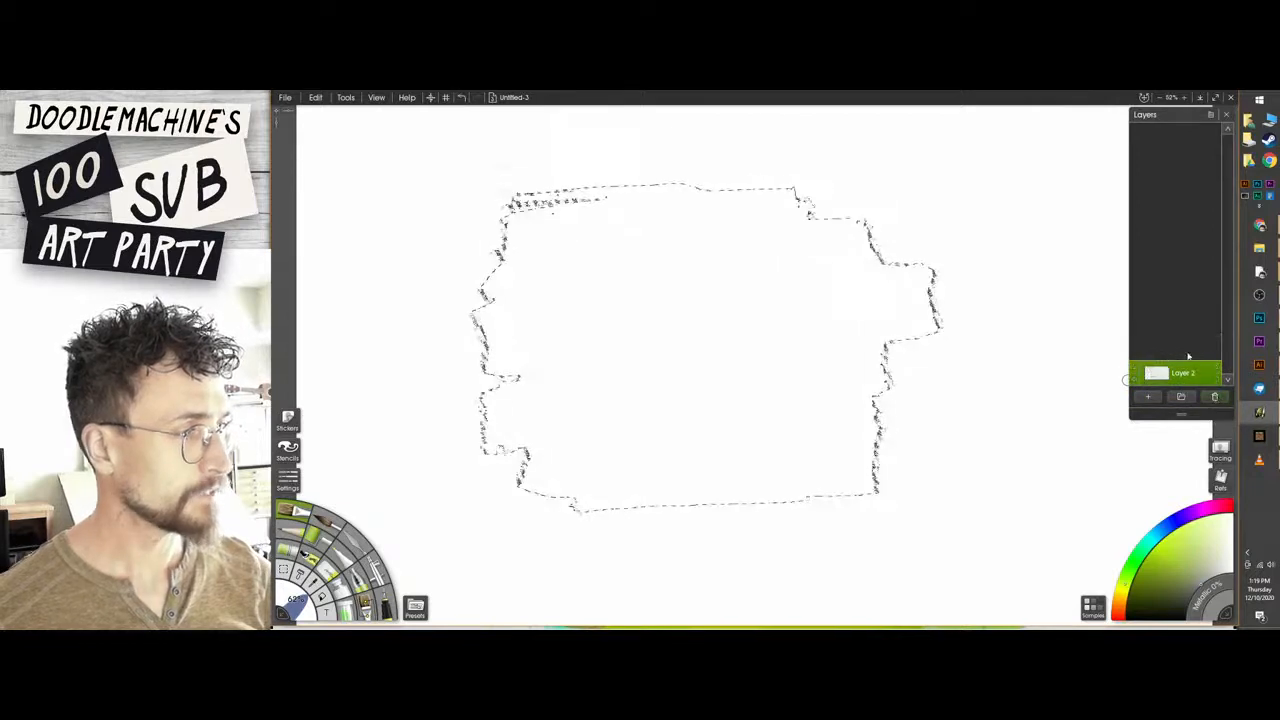
Paint grey watercolor strokes, run bright green strokes through them to show the colours mixing, and clear the layer.
{"action": "left_click_drag", "start_coordinate": [569, 327], "coordinate": [765, 304]}
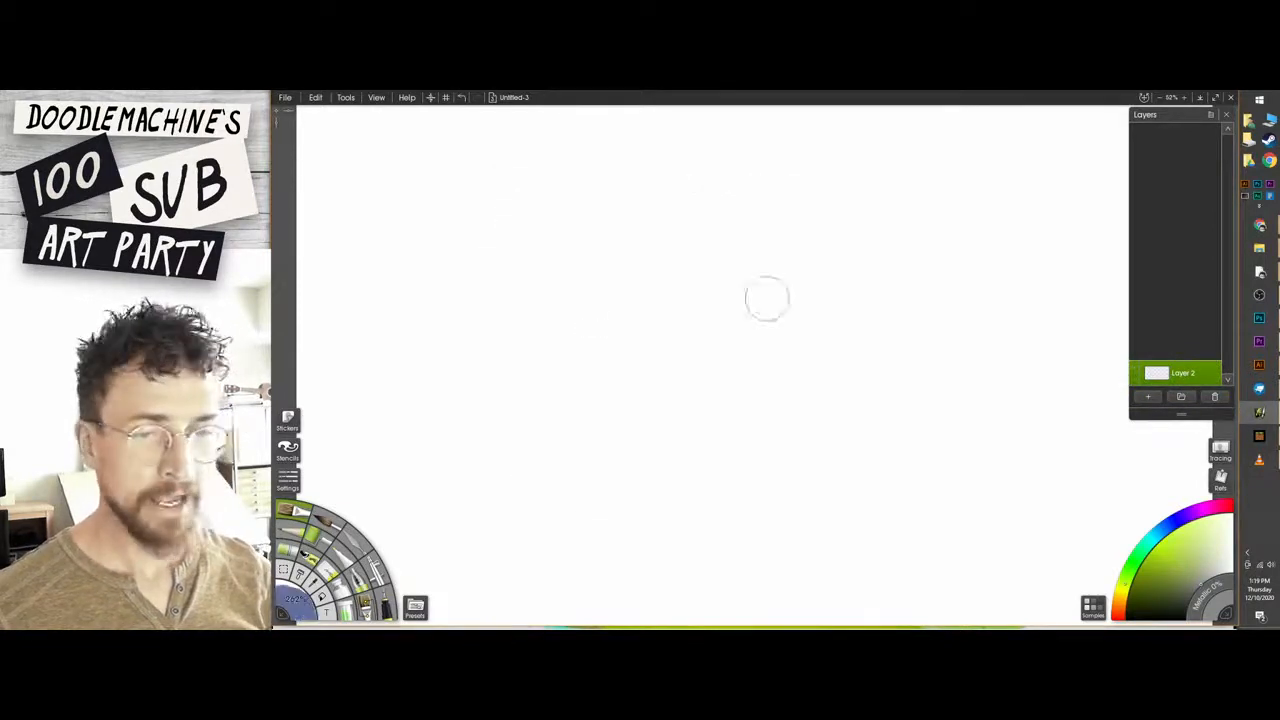
{"action": "mouse_move", "coordinate": [545, 335]}
{"action": "left_mouse_down"}
{"action": "mouse_move", "coordinate": [466, 369]}
{"action": "mouse_move", "coordinate": [571, 429]}
{"action": "mouse_move", "coordinate": [590, 392]}
{"action": "mouse_move", "coordinate": [649, 349]}
{"action": "mouse_move", "coordinate": [537, 286]}
{"action": "mouse_move", "coordinate": [575, 330]}
{"action": "mouse_move", "coordinate": [640, 323]}
{"action": "left_mouse_up"}
{"action": "left_click", "coordinate": [1225, 550]}
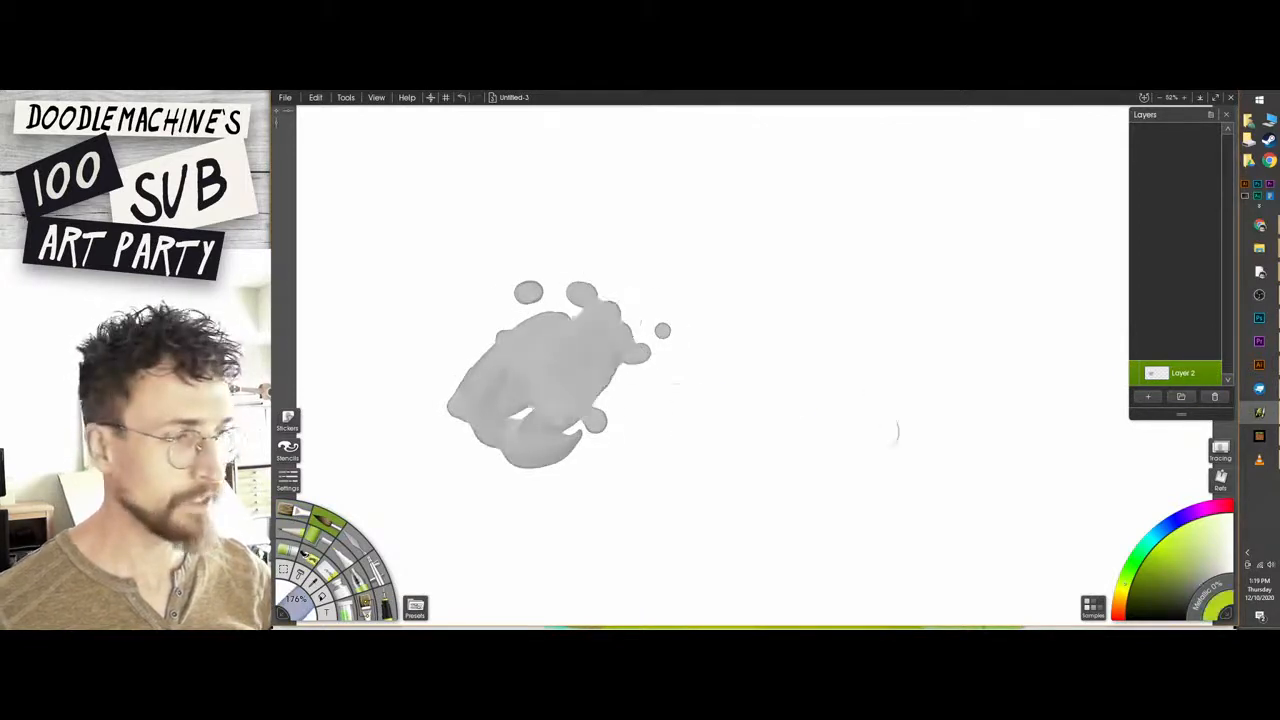
{"action": "mouse_move", "coordinate": [806, 402]}
{"action": "left_mouse_down"}
{"action": "mouse_move", "coordinate": [580, 372]}
{"action": "mouse_move", "coordinate": [562, 347]}
{"action": "mouse_move", "coordinate": [677, 486]}
{"action": "mouse_move", "coordinate": [503, 509]}
{"action": "mouse_move", "coordinate": [440, 457]}
{"action": "left_mouse_up"}
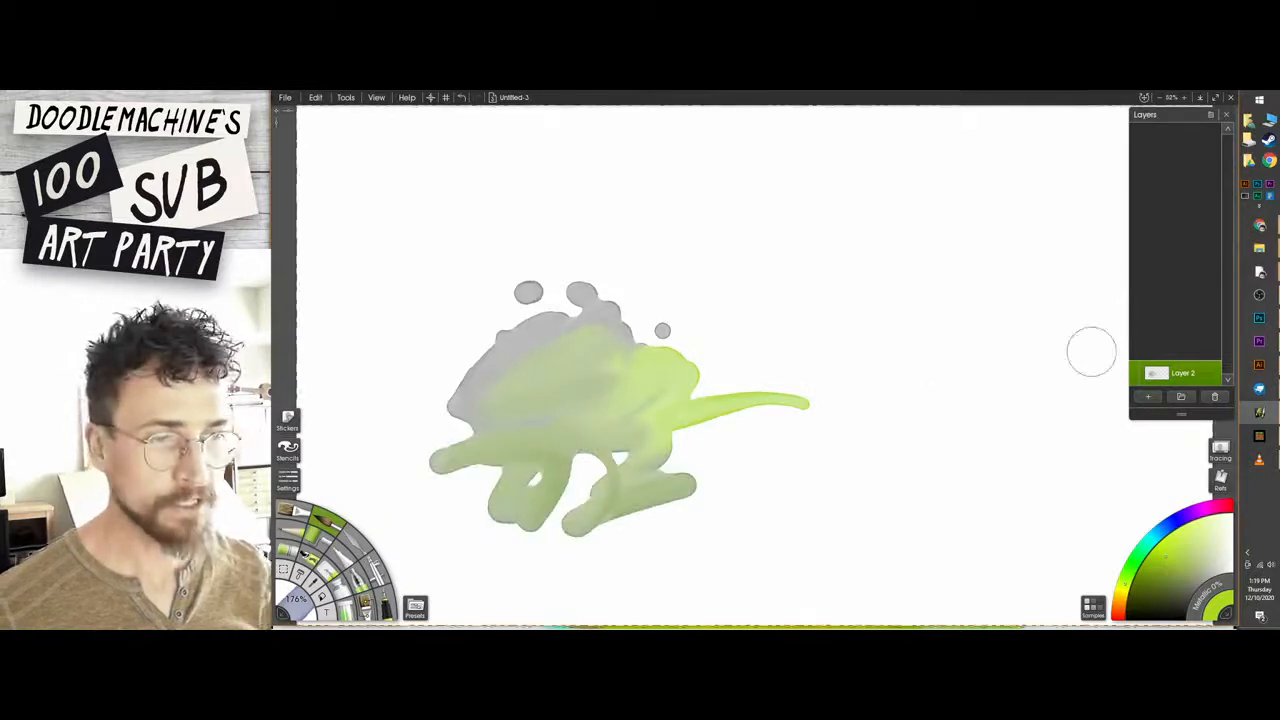
{"action": "key", "text": "Delete"}
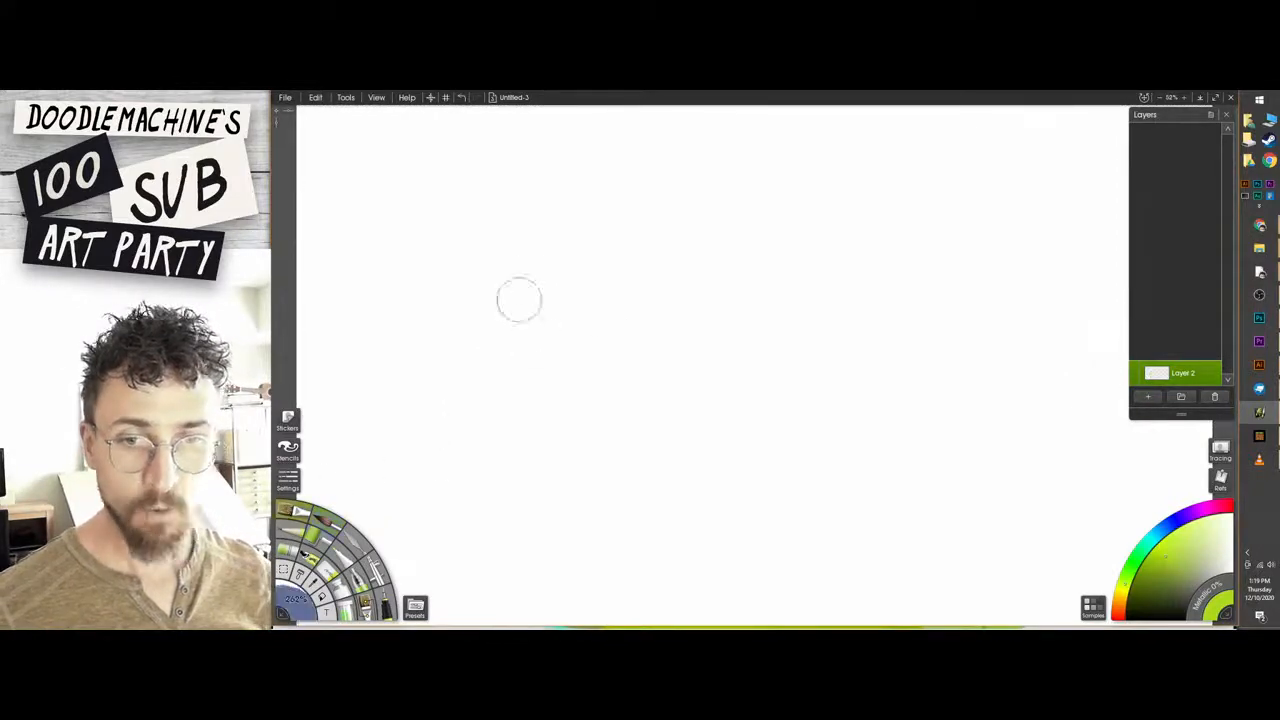
Paint a lime green patch with the oil brush and lay darker green strokes over it and around its edges.
{"action": "mouse_move", "coordinate": [540, 255]}
{"action": "left_mouse_down"}
{"action": "mouse_move", "coordinate": [660, 300]}
{"action": "mouse_move", "coordinate": [665, 390]}
{"action": "left_mouse_up"}
{"action": "left_click", "coordinate": [1145, 582]}
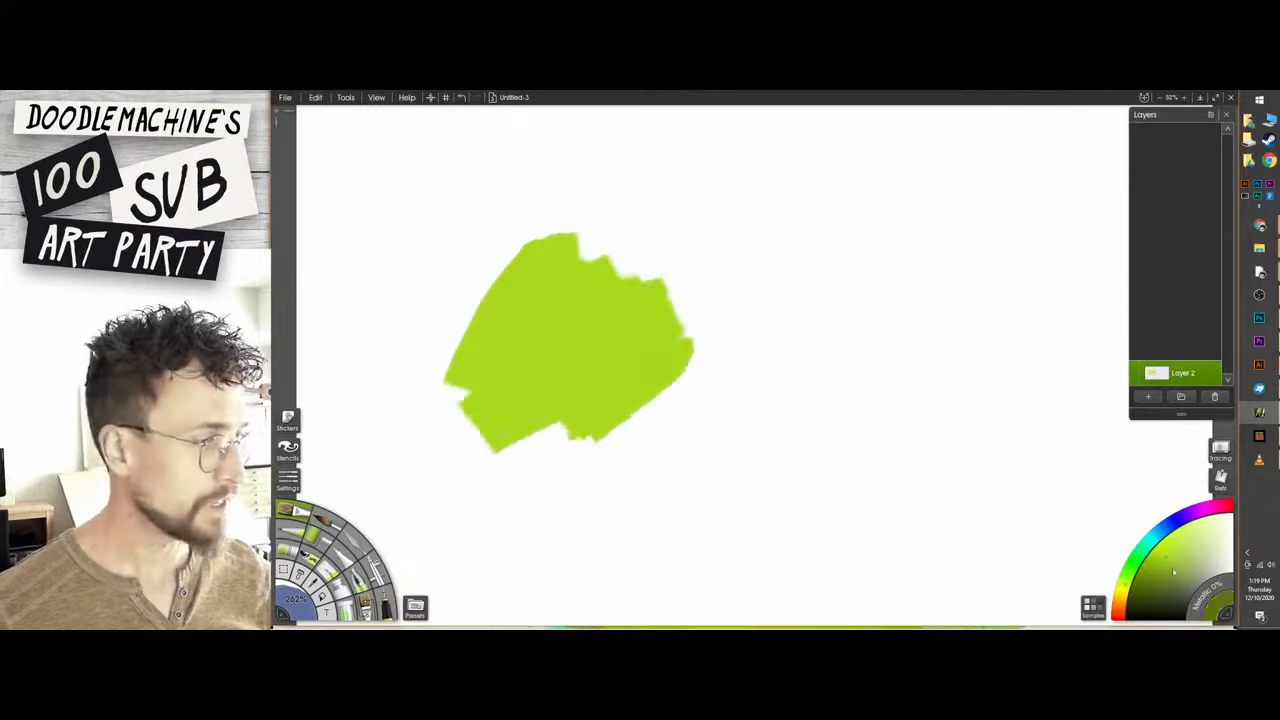
{"action": "mouse_move", "coordinate": [608, 305]}
{"action": "left_mouse_down"}
{"action": "mouse_move", "coordinate": [606, 328]}
{"action": "mouse_move", "coordinate": [709, 327]}
{"action": "mouse_move", "coordinate": [734, 297]}
{"action": "mouse_move", "coordinate": [600, 305]}
{"action": "mouse_move", "coordinate": [520, 250]}
{"action": "mouse_move", "coordinate": [475, 264]}
{"action": "left_mouse_up"}
{"action": "mouse_move", "coordinate": [577, 434]}
{"action": "left_mouse_down"}
{"action": "mouse_move", "coordinate": [567, 451]}
{"action": "mouse_move", "coordinate": [695, 425]}
{"action": "left_mouse_up"}
{"action": "mouse_move", "coordinate": [538, 421]}
{"action": "left_mouse_down"}
{"action": "mouse_move", "coordinate": [383, 346]}
{"action": "mouse_move", "coordinate": [528, 280]}
{"action": "left_mouse_up"}
{"action": "left_click_drag", "start_coordinate": [465, 292], "coordinate": [471, 380]}
{"action": "mouse_move", "coordinate": [424, 285]}
{"action": "left_mouse_down"}
{"action": "mouse_move", "coordinate": [440, 373]}
{"action": "mouse_move", "coordinate": [518, 400]}
{"action": "left_mouse_up"}
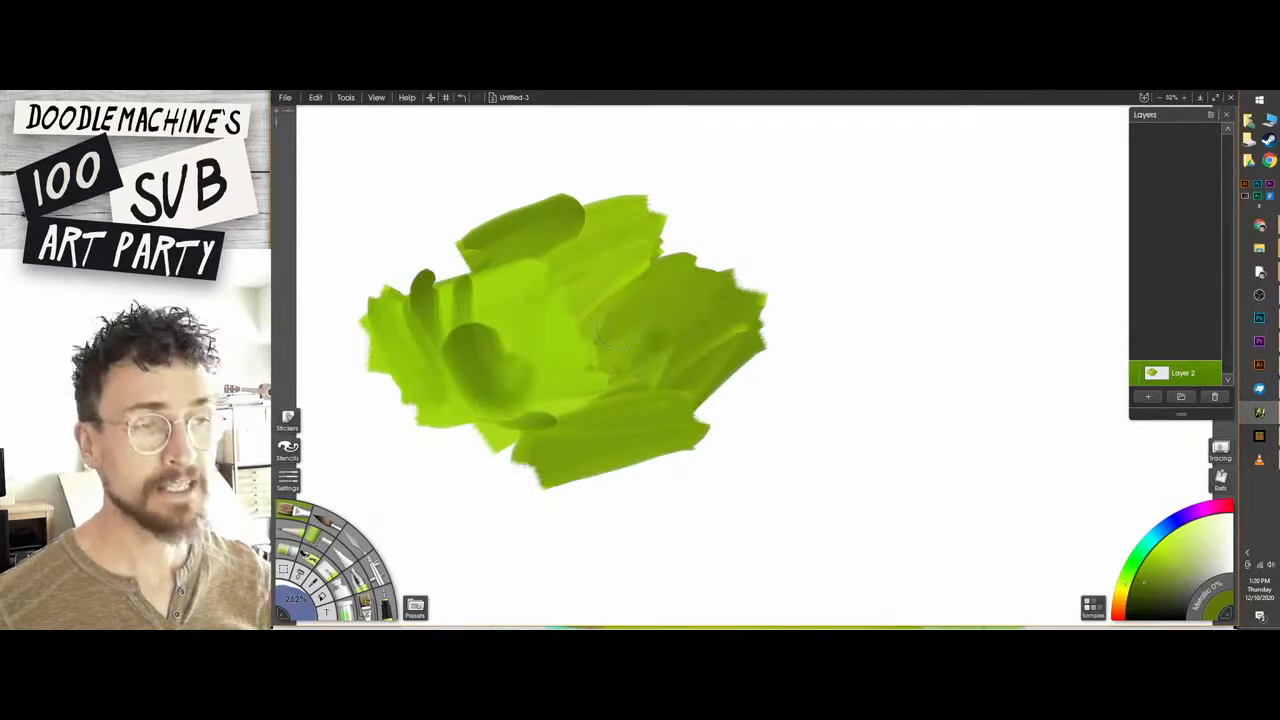
Swirl large circular green oil strokes around the patch to mix the tones, and undo the last stroke.
{"action": "left_click_drag", "start_coordinate": [642, 358], "coordinate": [616, 376]}
{"action": "left_click_drag", "start_coordinate": [630, 297], "coordinate": [502, 352]}
{"action": "mouse_move", "coordinate": [686, 335]}
{"action": "left_mouse_down"}
{"action": "mouse_move", "coordinate": [728, 340]}
{"action": "mouse_move", "coordinate": [600, 228]}
{"action": "mouse_move", "coordinate": [545, 208]}
{"action": "mouse_move", "coordinate": [468, 508]}
{"action": "left_mouse_up"}
{"action": "mouse_move", "coordinate": [508, 464]}
{"action": "left_mouse_down"}
{"action": "mouse_move", "coordinate": [574, 350]}
{"action": "mouse_move", "coordinate": [558, 410]}
{"action": "mouse_move", "coordinate": [655, 415]}
{"action": "left_mouse_up"}
{"action": "key", "text": "ctrl+z"}
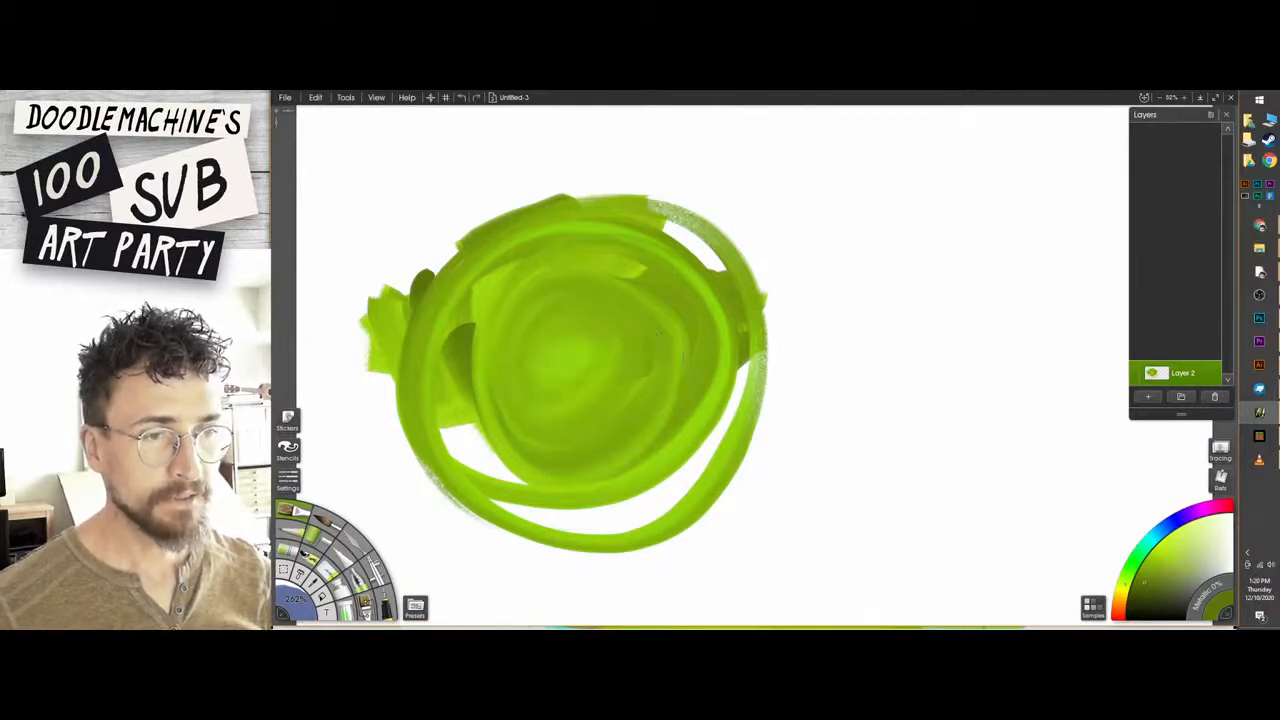
Paint a lighter green area in the middle of the swirl with a darker green area beside it.
{"action": "left_click", "coordinate": [590, 335], "text": "alt"}
{"action": "mouse_move", "coordinate": [605, 310]}
{"action": "left_mouse_down"}
{"action": "mouse_move", "coordinate": [550, 395]}
{"action": "mouse_move", "coordinate": [620, 400]}
{"action": "left_mouse_up"}
{"action": "left_click", "coordinate": [685, 335], "text": "alt"}
{"action": "mouse_move", "coordinate": [642, 345]}
{"action": "left_mouse_down"}
{"action": "mouse_move", "coordinate": [672, 362]}
{"action": "mouse_move", "coordinate": [715, 350]}
{"action": "left_mouse_up"}
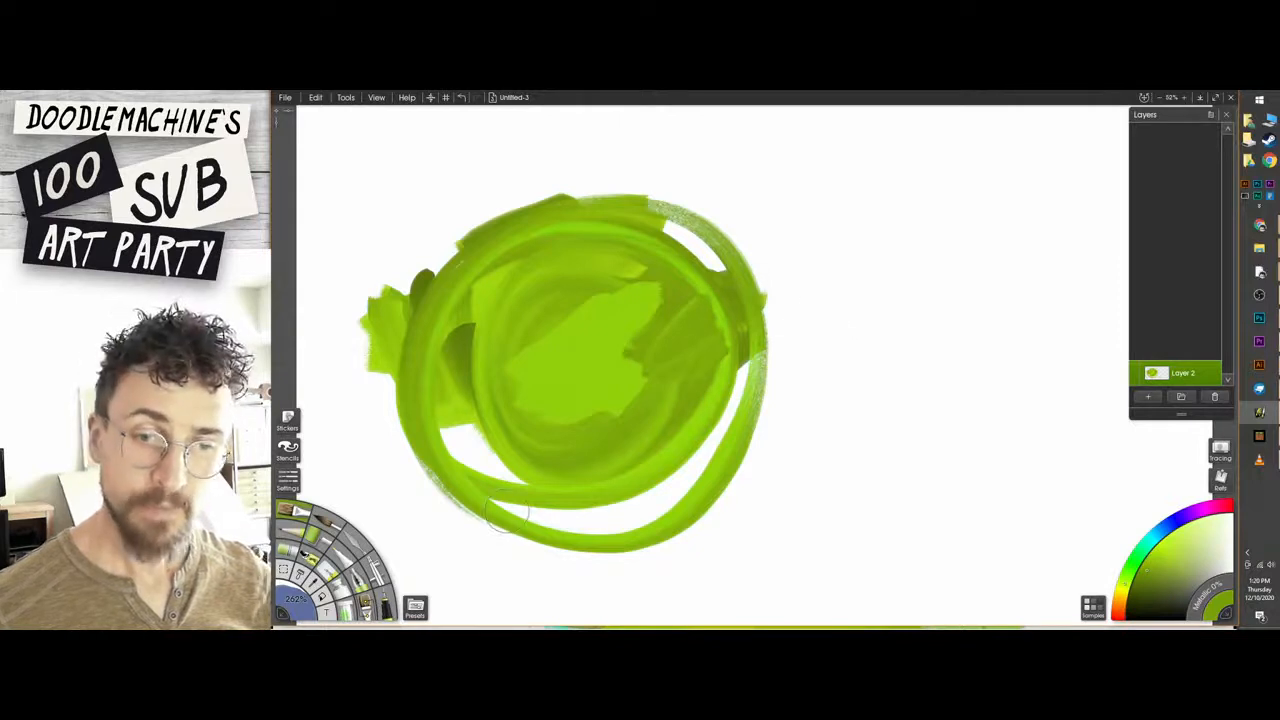
Smear the green paint with the palette knife from the middle of the swirl outward and along its upper edge.
{"action": "left_click", "coordinate": [358, 547]}
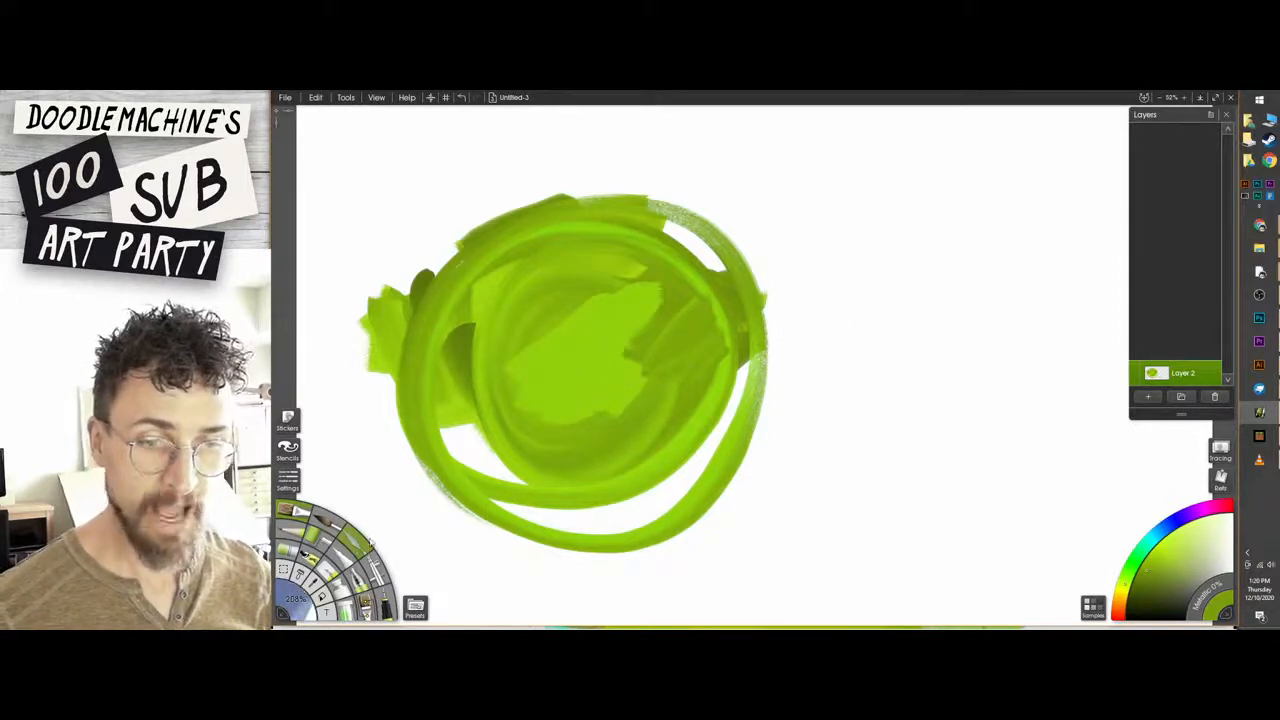
{"action": "left_click_drag", "start_coordinate": [548, 345], "coordinate": [548, 425]}
{"action": "mouse_move", "coordinate": [645, 345]}
{"action": "left_mouse_down"}
{"action": "mouse_move", "coordinate": [835, 260]}
{"action": "mouse_move", "coordinate": [785, 330]}
{"action": "mouse_move", "coordinate": [788, 352]}
{"action": "left_mouse_up"}
{"action": "left_click_drag", "start_coordinate": [643, 208], "coordinate": [392, 233]}
Paint a separate dark green oil patch right of the swirl and smear its edges outward with the palette knife.
{"action": "left_click", "coordinate": [291, 511]}
{"action": "mouse_move", "coordinate": [914, 250]}
{"action": "left_mouse_down"}
{"action": "mouse_move", "coordinate": [891, 286]}
{"action": "mouse_move", "coordinate": [925, 334]}
{"action": "left_mouse_up"}
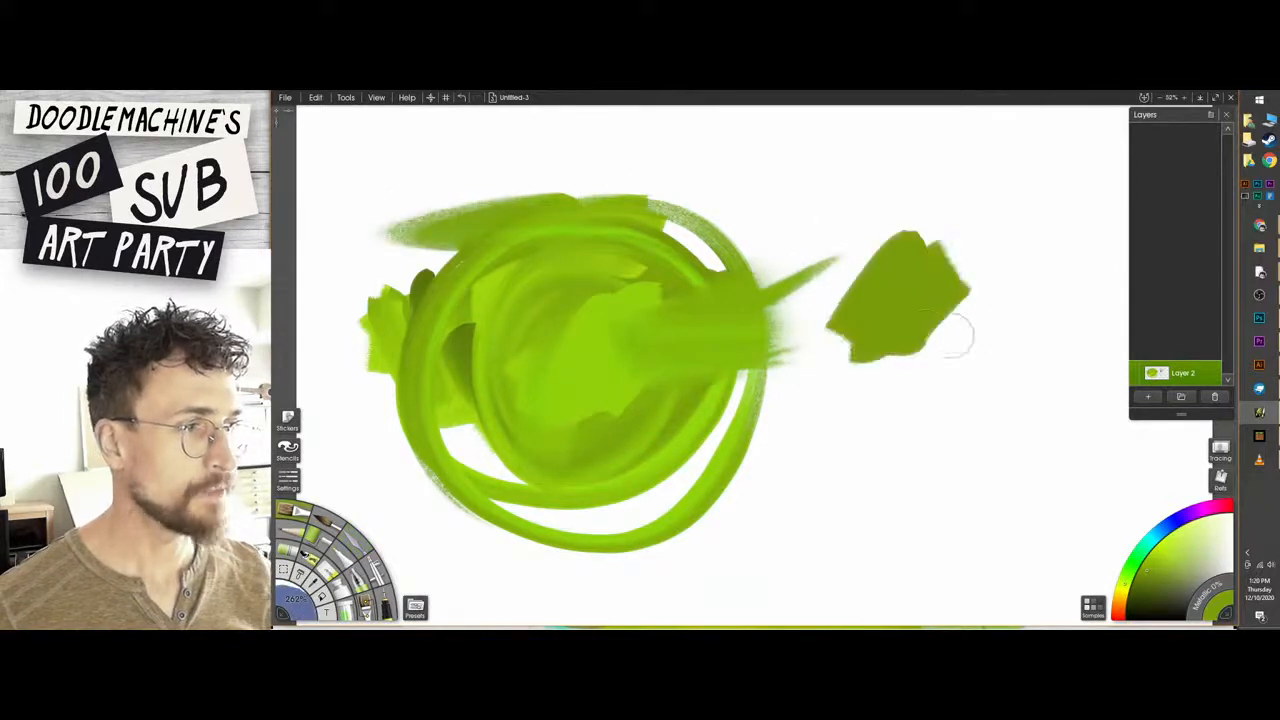
{"action": "key", "text": "k"}
{"action": "left_click_drag", "start_coordinate": [858, 265], "coordinate": [1042, 252]}
{"action": "left_click_drag", "start_coordinate": [915, 262], "coordinate": [790, 285]}
{"action": "mouse_move", "coordinate": [925, 318]}
{"action": "left_mouse_down"}
{"action": "mouse_move", "coordinate": [1008, 315]}
{"action": "mouse_move", "coordinate": [790, 350]}
{"action": "mouse_move", "coordinate": [860, 396]}
{"action": "left_mouse_up"}
{"action": "mouse_move", "coordinate": [914, 260]}
{"action": "left_mouse_down"}
{"action": "mouse_move", "coordinate": [916, 190]}
{"action": "mouse_move", "coordinate": [975, 422]}
{"action": "left_mouse_up"}
{"action": "mouse_move", "coordinate": [636, 368]}
{"action": "left_mouse_down"}
{"action": "mouse_move", "coordinate": [712, 455]}
{"action": "mouse_move", "coordinate": [714, 510]}
{"action": "left_mouse_up"}
Paint a blue diagonal oil stroke across the green swirl, blend it in with the palette knife, and clear the layer.
{"action": "left_click", "coordinate": [290, 510]}
{"action": "left_click", "coordinate": [1145, 535]}
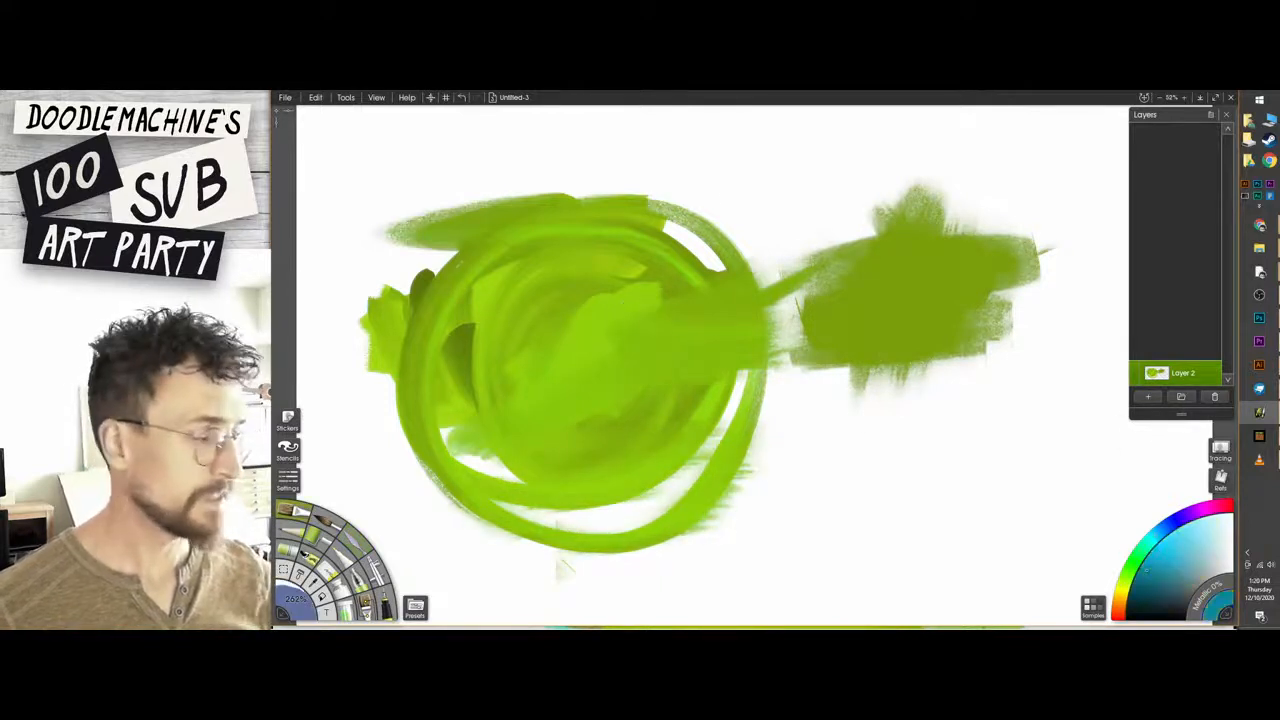
{"action": "mouse_move", "coordinate": [740, 182]}
{"action": "left_mouse_down"}
{"action": "mouse_move", "coordinate": [665, 240]}
{"action": "mouse_move", "coordinate": [600, 340]}
{"action": "mouse_move", "coordinate": [495, 405]}
{"action": "mouse_move", "coordinate": [440, 480]}
{"action": "left_mouse_up"}
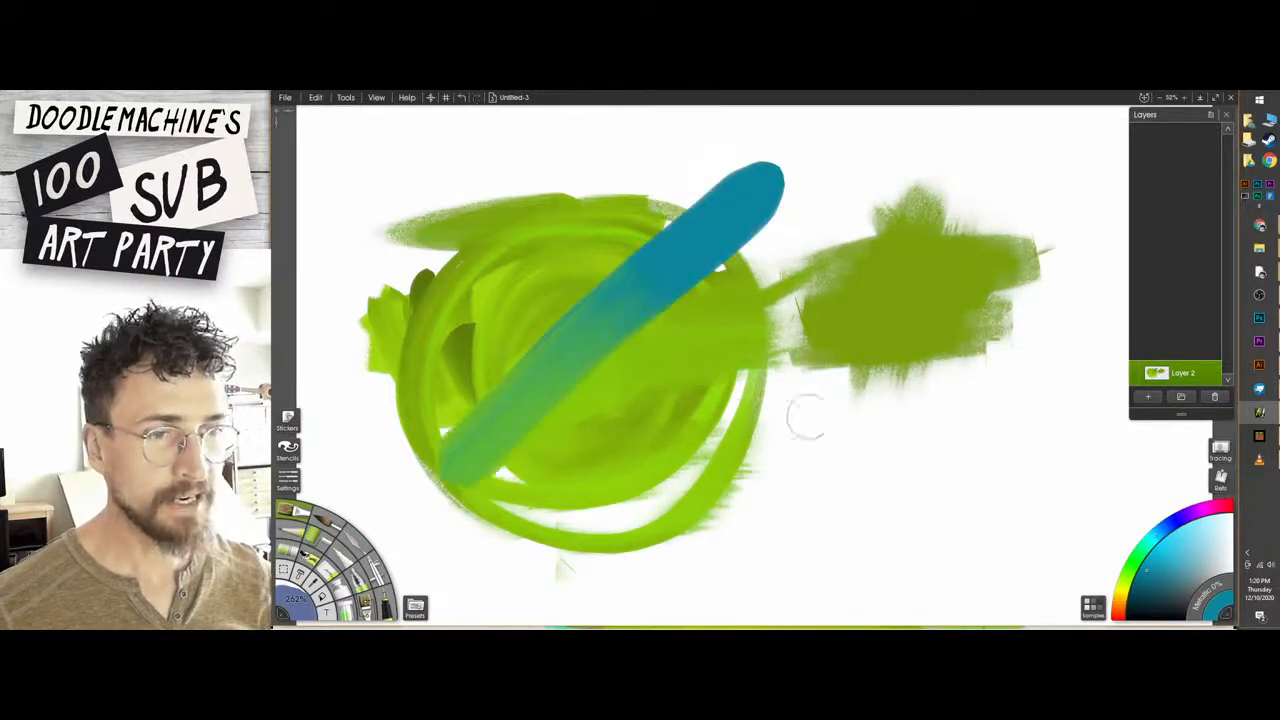
{"action": "mouse_move", "coordinate": [645, 354]}
{"action": "left_mouse_down"}
{"action": "mouse_move", "coordinate": [698, 312]}
{"action": "mouse_move", "coordinate": [505, 284]}
{"action": "mouse_move", "coordinate": [560, 423]}
{"action": "mouse_move", "coordinate": [553, 408]}
{"action": "mouse_move", "coordinate": [645, 235]}
{"action": "mouse_move", "coordinate": [738, 285]}
{"action": "mouse_move", "coordinate": [768, 192]}
{"action": "mouse_move", "coordinate": [745, 222]}
{"action": "mouse_move", "coordinate": [690, 200]}
{"action": "mouse_move", "coordinate": [530, 352]}
{"action": "mouse_move", "coordinate": [688, 400]}
{"action": "mouse_move", "coordinate": [652, 412]}
{"action": "left_mouse_up"}
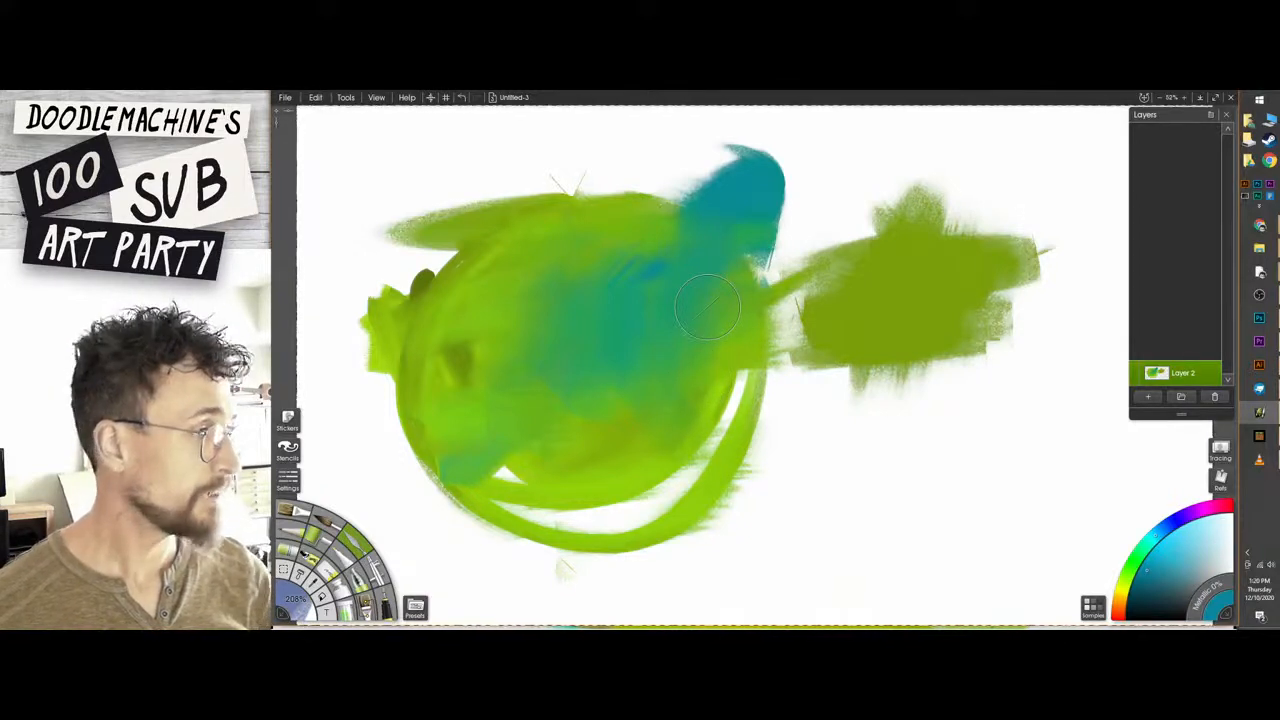
{"action": "key", "text": "Delete"}
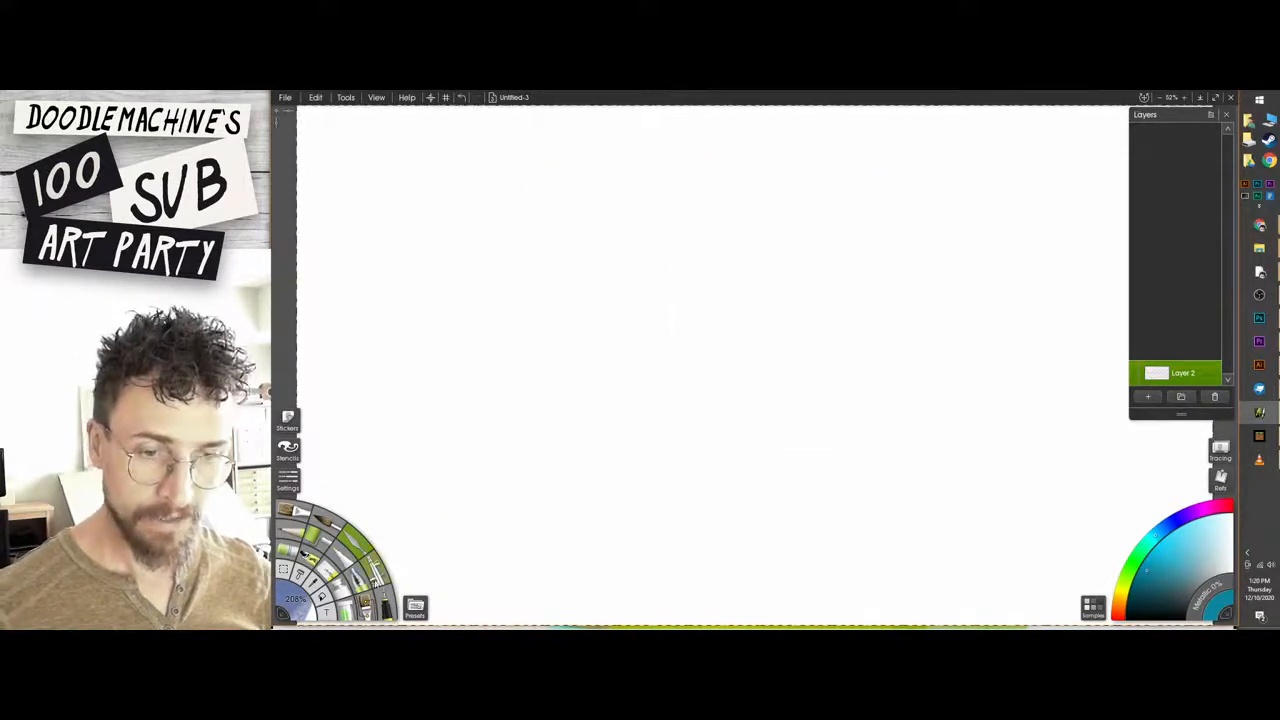
Paint a large solid hot-pink square in the centre of the canvas with the oil brush.
{"action": "left_click", "coordinate": [294, 511]}
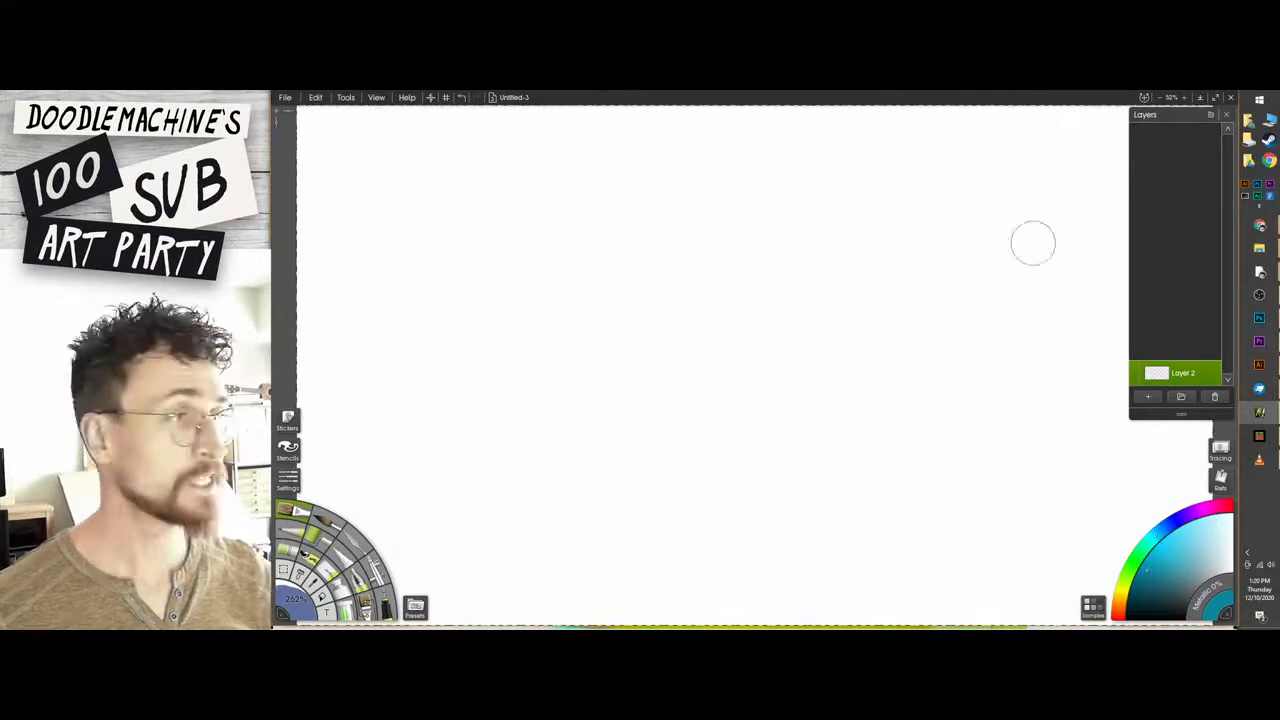
{"action": "left_click_drag", "start_coordinate": [1124, 587], "coordinate": [1117, 603]}
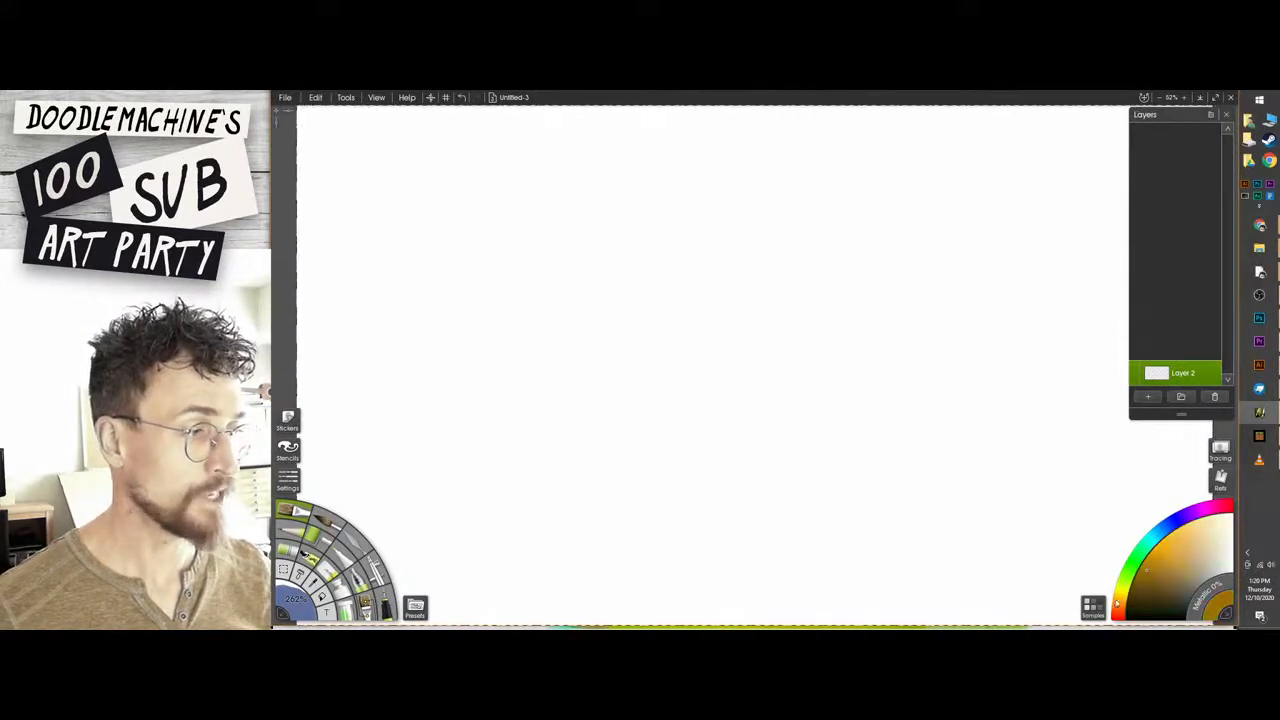
{"action": "left_click", "coordinate": [1215, 507]}
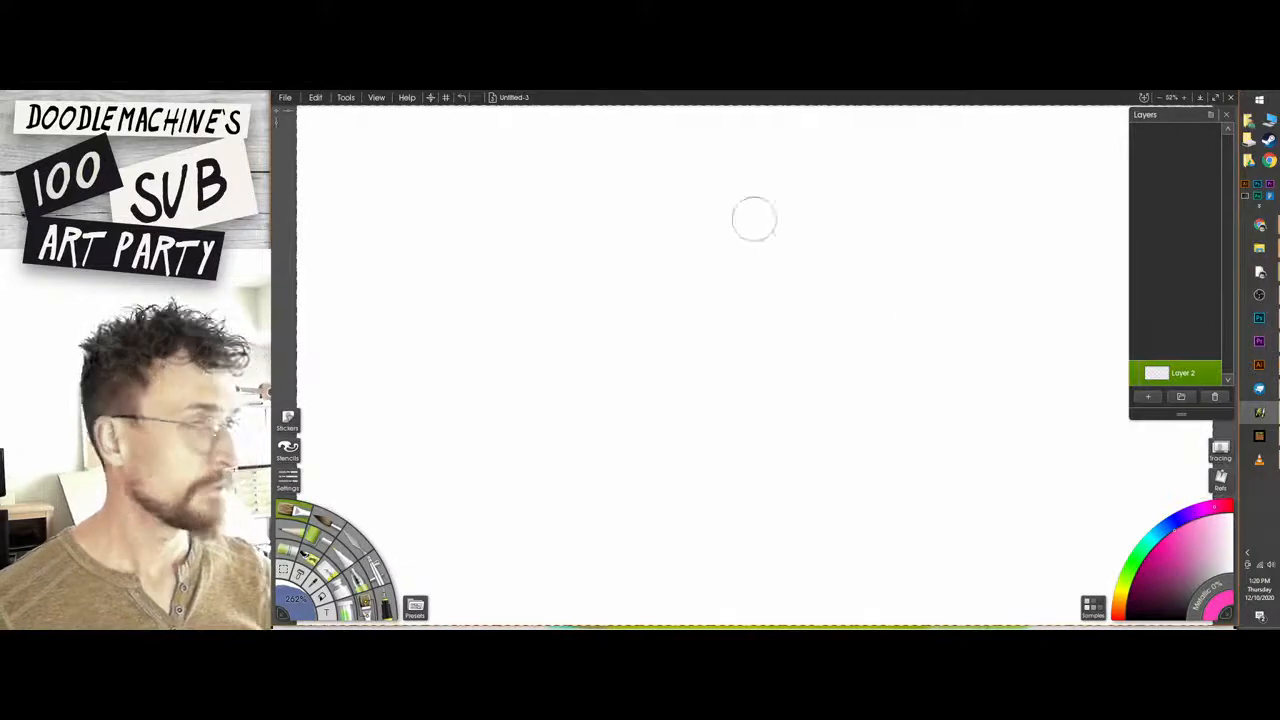
{"action": "mouse_move", "coordinate": [548, 235]}
{"action": "left_mouse_down"}
{"action": "mouse_move", "coordinate": [705, 230]}
{"action": "mouse_move", "coordinate": [528, 371]}
{"action": "mouse_move", "coordinate": [740, 470]}
{"action": "mouse_move", "coordinate": [560, 480]}
{"action": "mouse_move", "coordinate": [712, 475]}
{"action": "mouse_move", "coordinate": [814, 371]}
{"action": "mouse_move", "coordinate": [540, 495]}
{"action": "mouse_move", "coordinate": [767, 468]}
{"action": "left_mouse_up"}
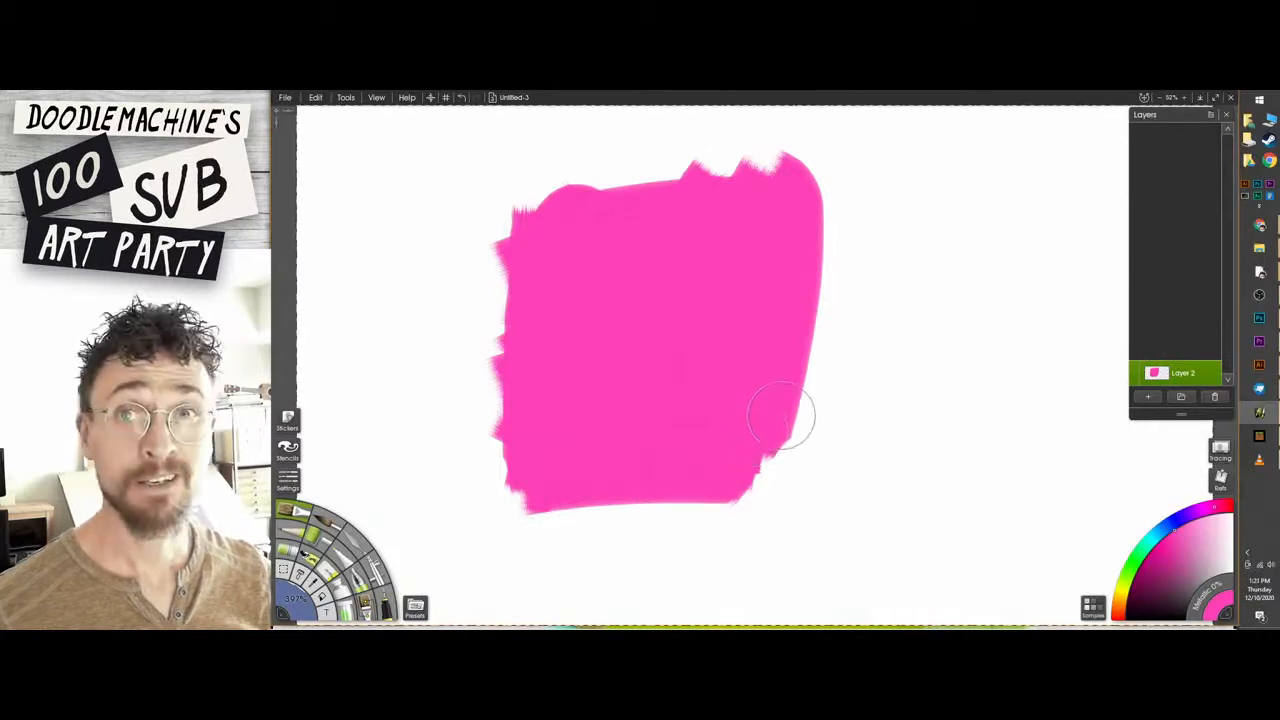
{"action": "mouse_move", "coordinate": [771, 473]}
{"action": "left_mouse_down"}
{"action": "mouse_move", "coordinate": [774, 292]}
{"action": "mouse_move", "coordinate": [794, 478]}
{"action": "mouse_move", "coordinate": [816, 210]}
{"action": "mouse_move", "coordinate": [774, 490]}
{"action": "mouse_move", "coordinate": [816, 480]}
{"action": "mouse_move", "coordinate": [722, 472]}
{"action": "left_mouse_up"}
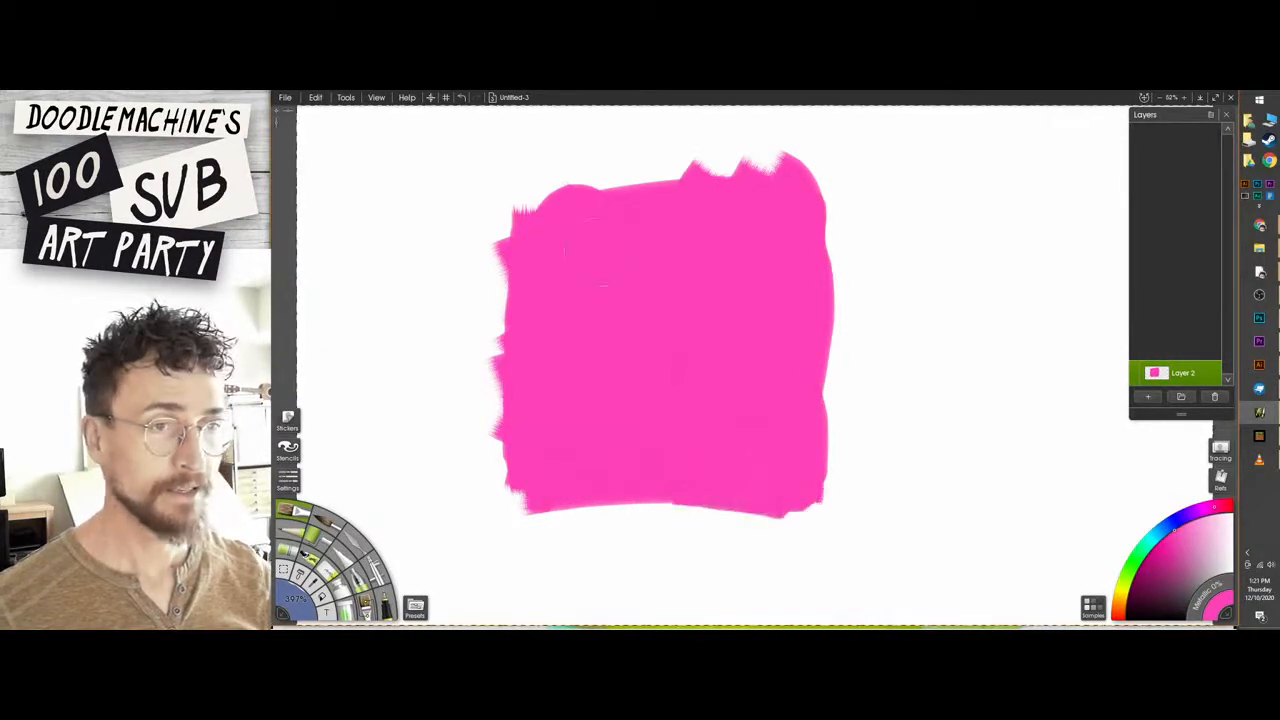
{"action": "mouse_move", "coordinate": [684, 200]}
{"action": "left_mouse_down"}
{"action": "mouse_move", "coordinate": [528, 202]}
{"action": "mouse_move", "coordinate": [538, 206]}
{"action": "left_mouse_up"}
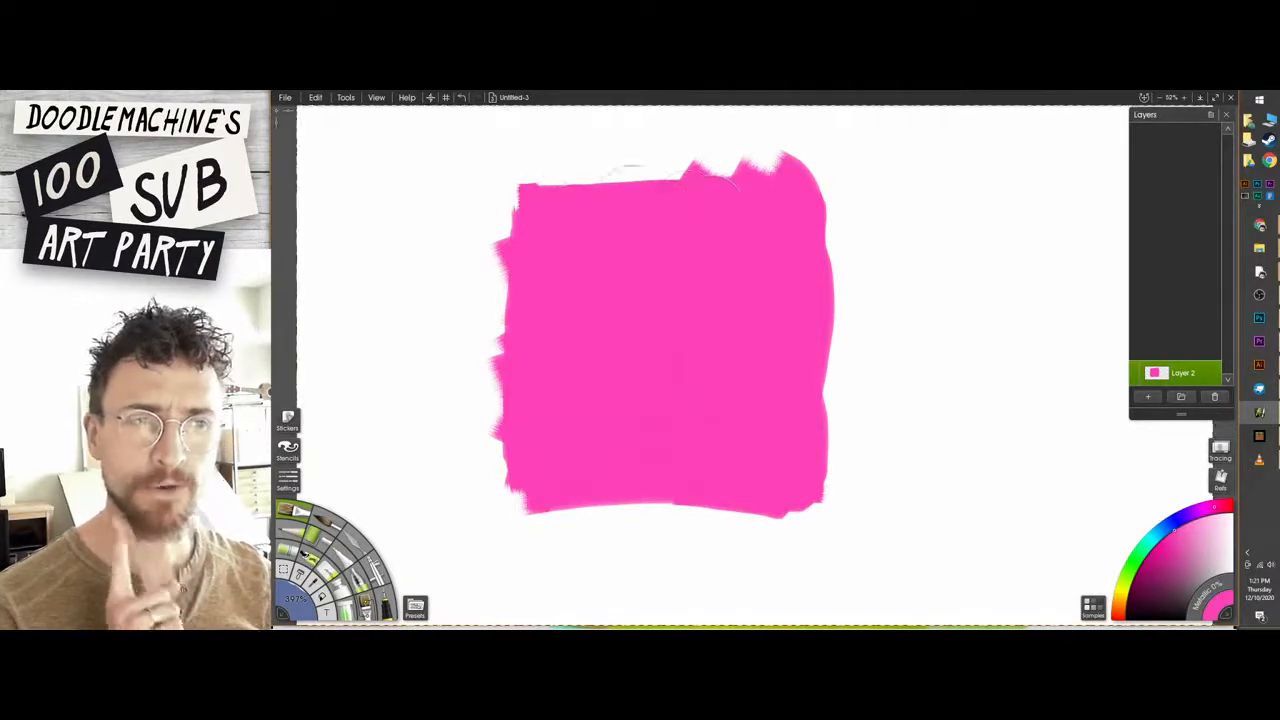
Erase the ragged paint along all four sides of the pink square to give it clean edges.
{"action": "key", "text": "e"}
{"action": "mouse_move", "coordinate": [444, 177]}
{"action": "left_mouse_down"}
{"action": "mouse_move", "coordinate": [663, 147]}
{"action": "mouse_move", "coordinate": [834, 151]}
{"action": "mouse_move", "coordinate": [897, 171]}
{"action": "left_mouse_up"}
{"action": "left_click_drag", "start_coordinate": [480, 206], "coordinate": [530, 554]}
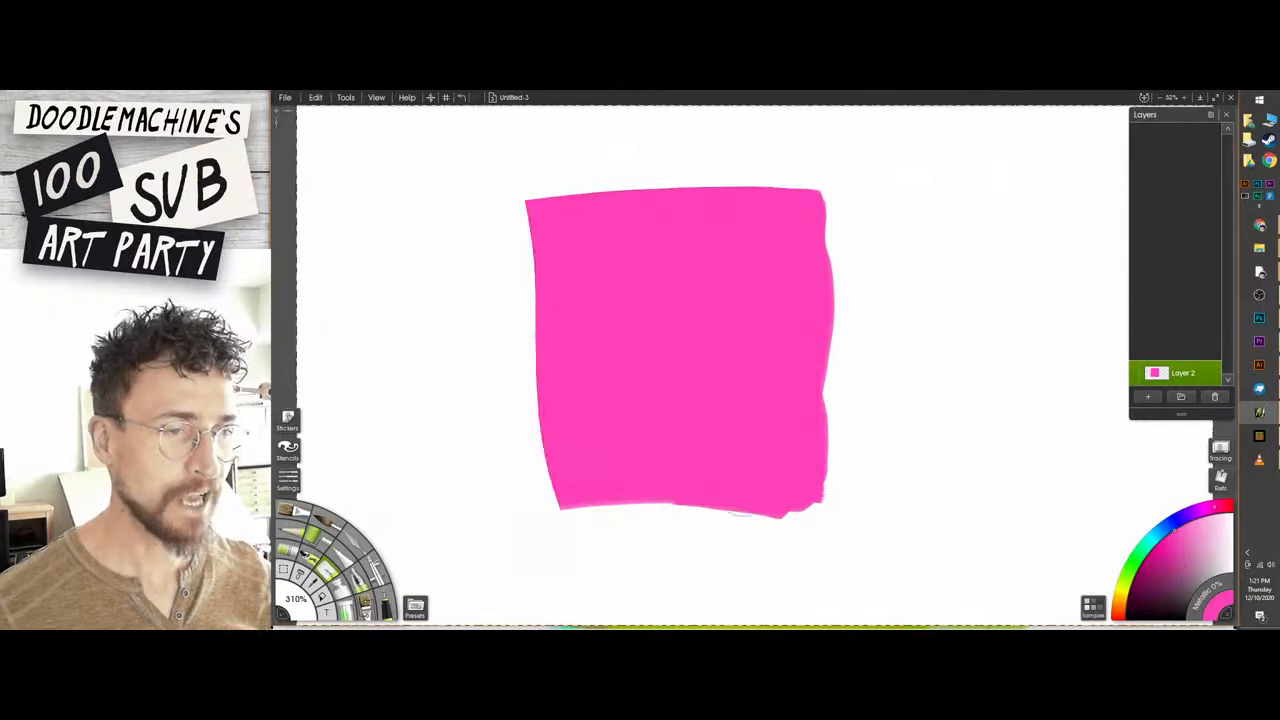
{"action": "mouse_move", "coordinate": [837, 206]}
{"action": "left_mouse_down"}
{"action": "mouse_move", "coordinate": [803, 573]}
{"action": "mouse_move", "coordinate": [867, 502]}
{"action": "mouse_move", "coordinate": [574, 531]}
{"action": "left_mouse_up"}
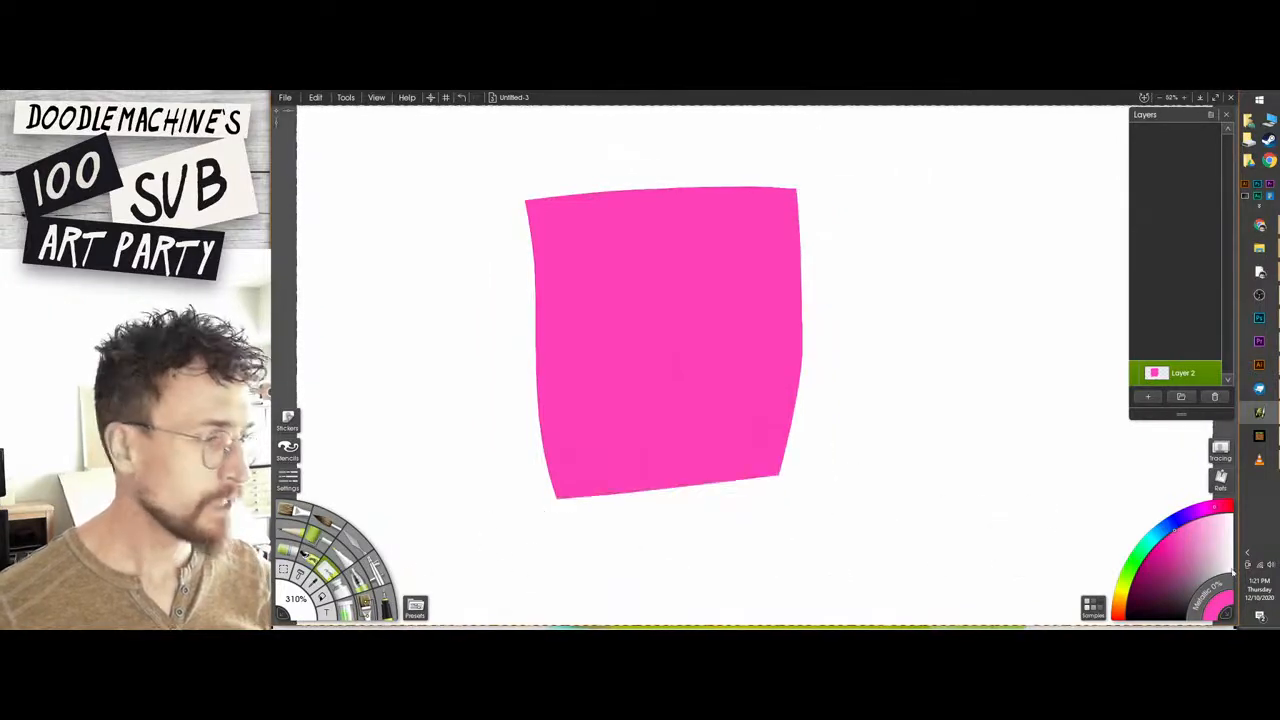
Add a new layer above the pink square and set the oil brush colour to orange.
{"action": "key", "text": "b"}
{"action": "left_click", "coordinate": [1148, 396]}
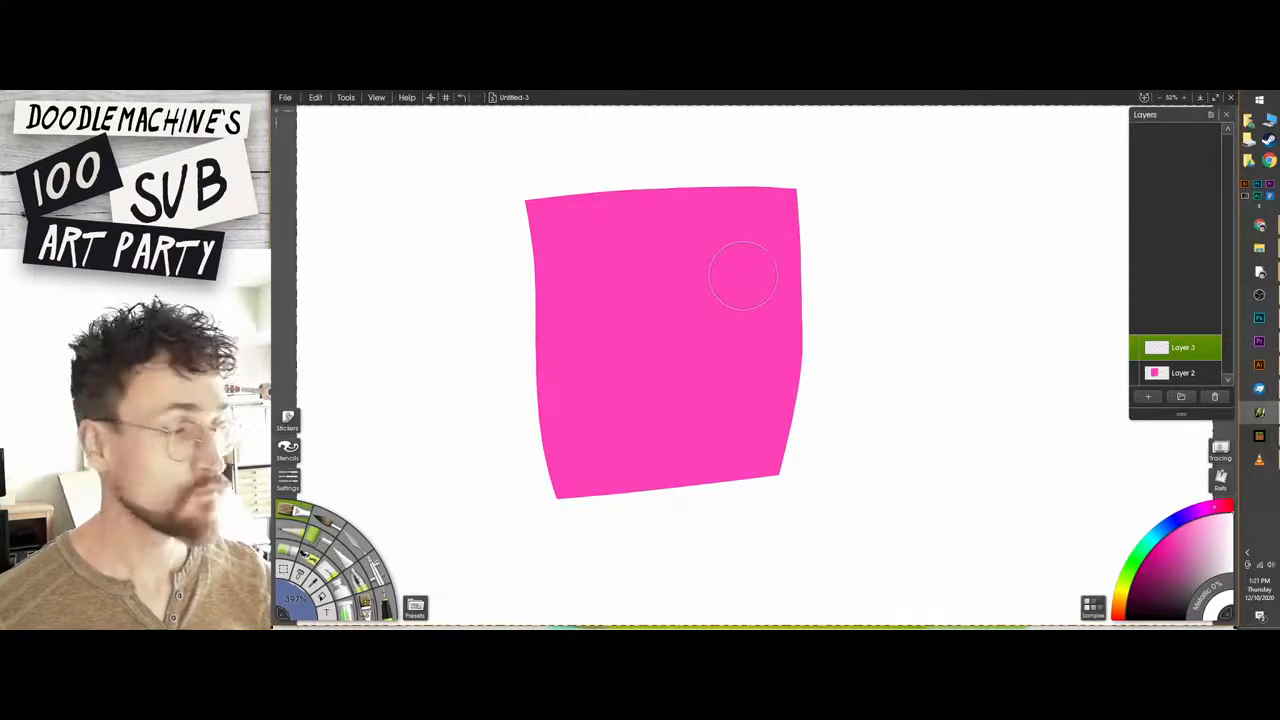
{"action": "left_click", "coordinate": [1121, 598]}
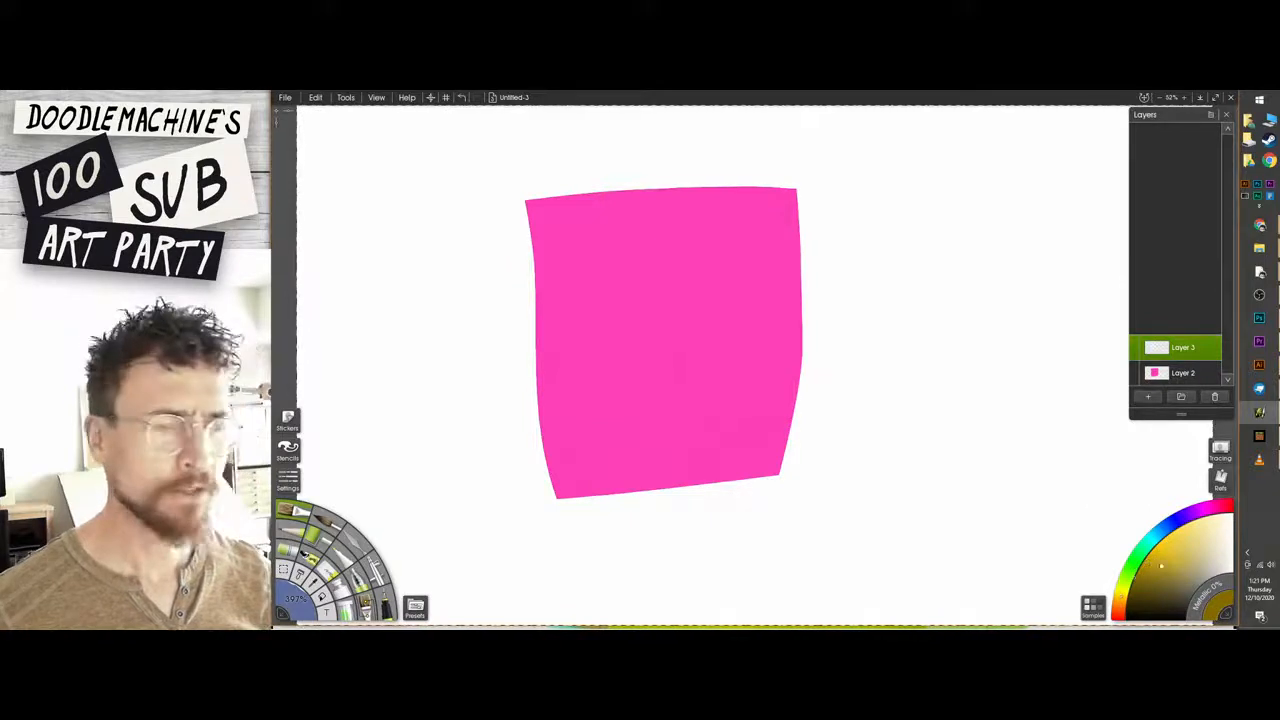
{"action": "left_click_drag", "start_coordinate": [1121, 597], "coordinate": [1118, 607]}
Try orange test strokes in different shades on the pink square, undoing each one.
{"action": "left_click_drag", "start_coordinate": [615, 285], "coordinate": [635, 355]}
{"action": "key", "text": "ctrl+z"}
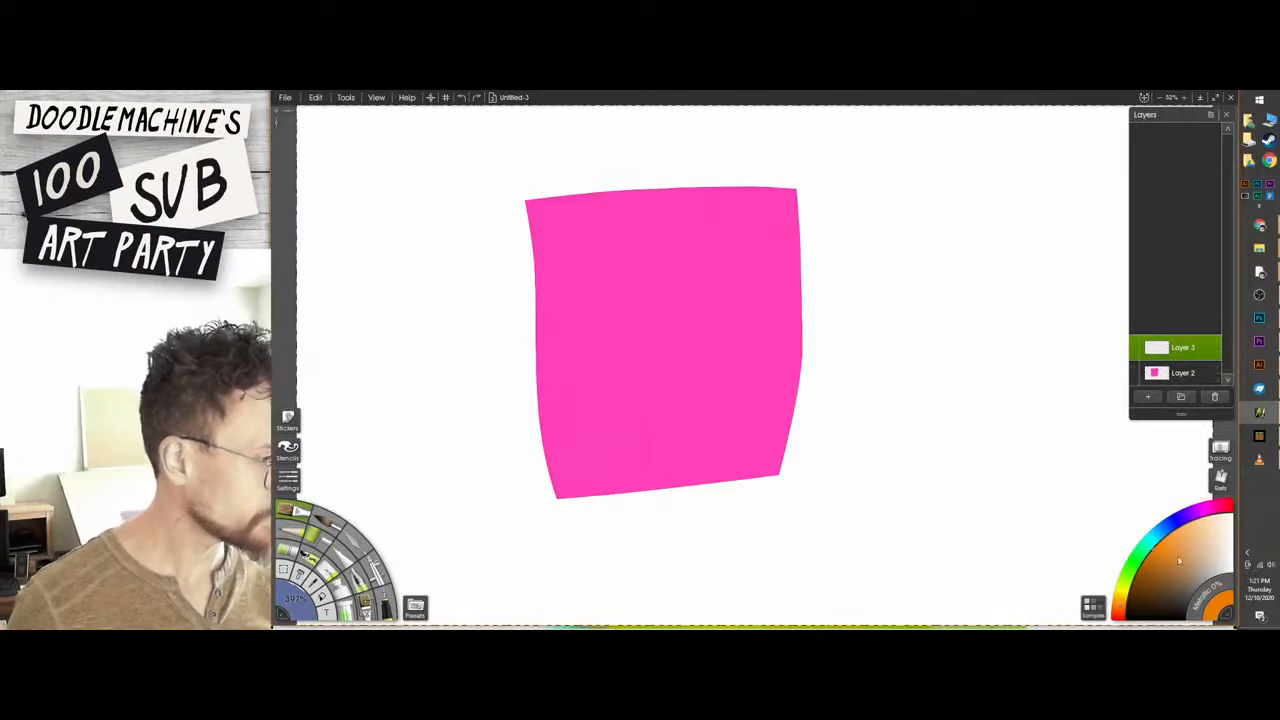
{"action": "mouse_move", "coordinate": [698, 334]}
{"action": "left_mouse_down"}
{"action": "mouse_move", "coordinate": [742, 378]}
{"action": "mouse_move", "coordinate": [645, 350]}
{"action": "left_mouse_up"}
{"action": "key", "text": "ctrl+z"}
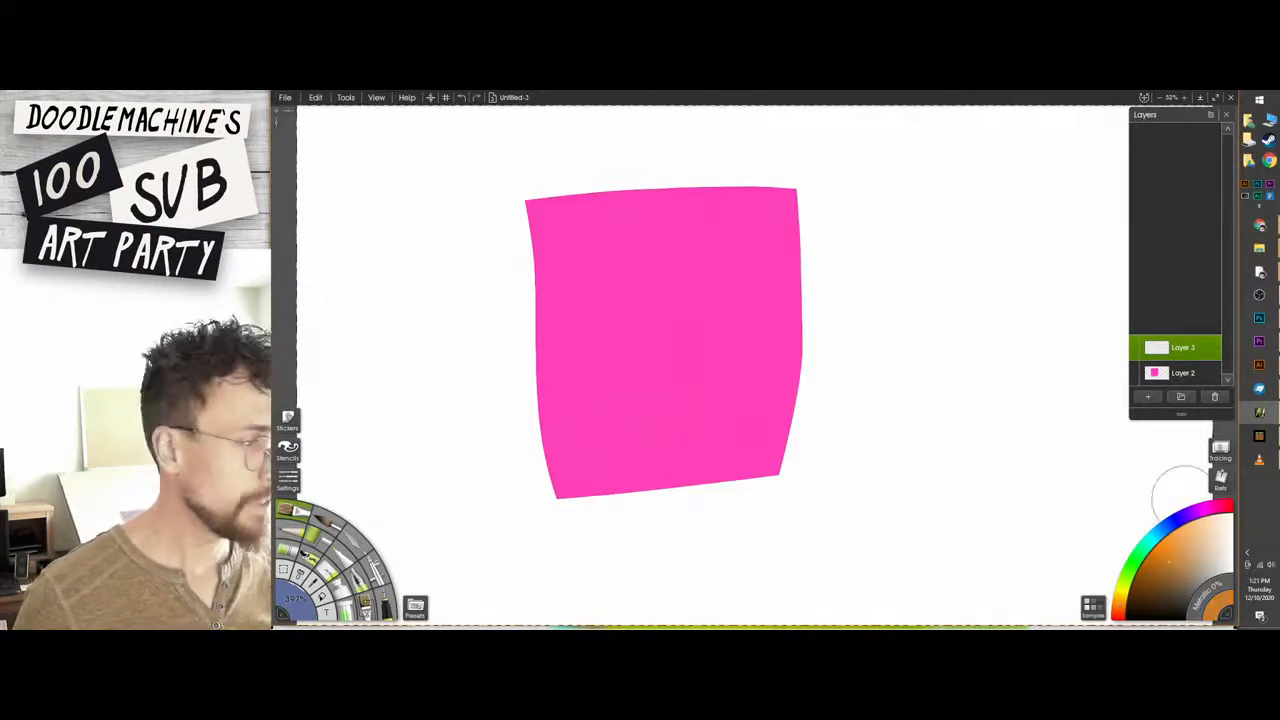
{"action": "left_click", "coordinate": [1183, 553]}
{"action": "left_click_drag", "start_coordinate": [612, 300], "coordinate": [628, 385]}
{"action": "key", "text": "ctrl+z"}
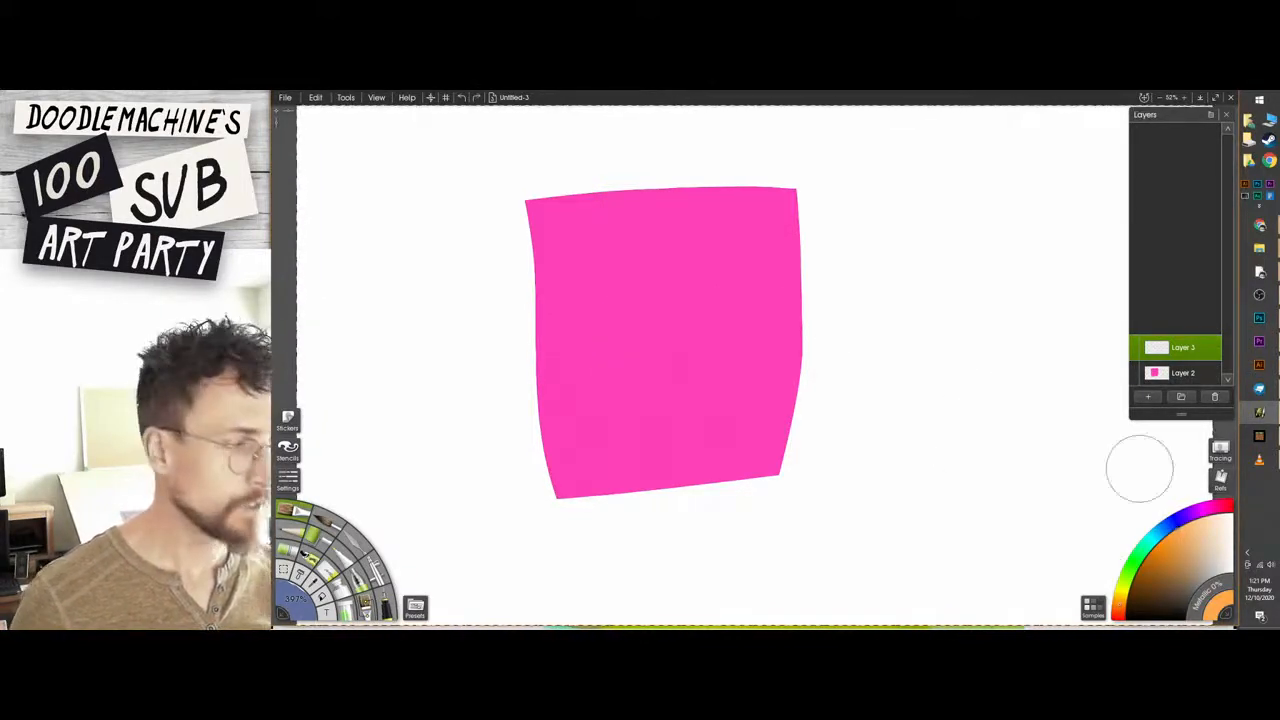
Shift the brush colour to yellow-orange, trying strokes on the pink square and undoing each one.
{"action": "left_click", "coordinate": [1120, 595]}
{"action": "mouse_move", "coordinate": [672, 316]}
{"action": "left_mouse_down"}
{"action": "mouse_move", "coordinate": [710, 300]}
{"action": "mouse_move", "coordinate": [718, 376]}
{"action": "left_mouse_up"}
{"action": "key", "text": "ctrl+z"}
{"action": "left_click", "coordinate": [1124, 603]}
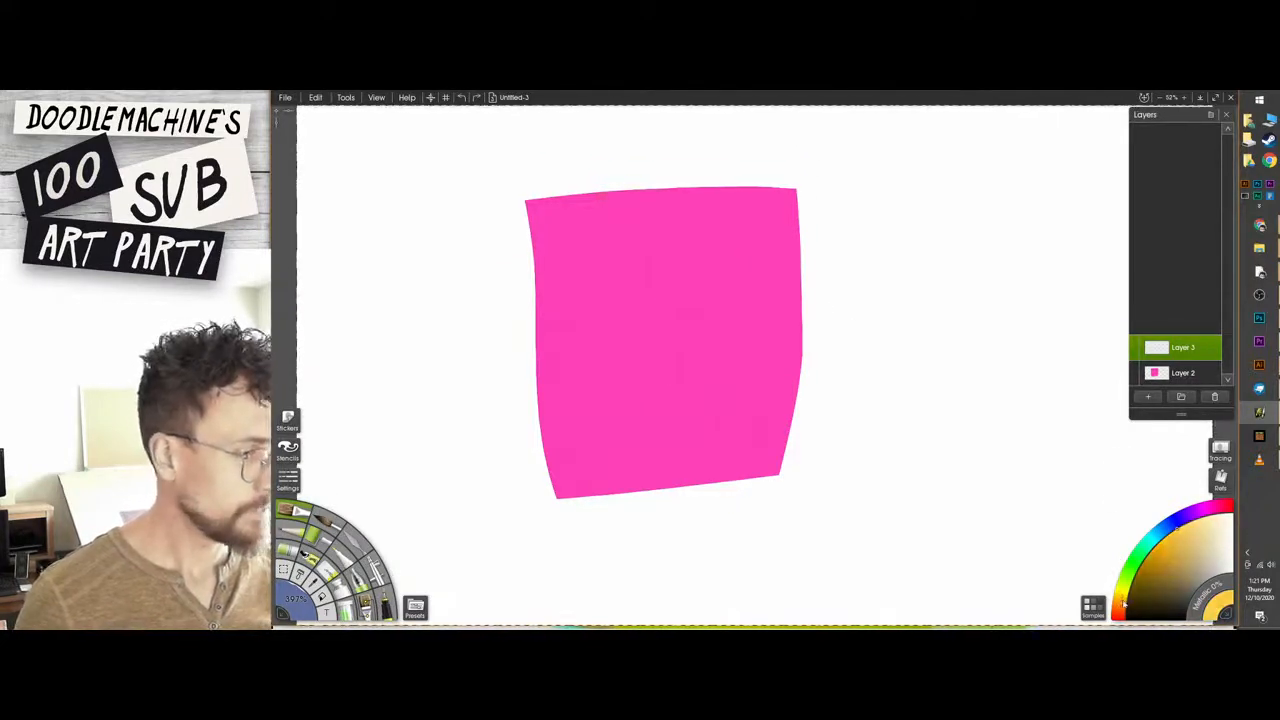
{"action": "left_click_drag", "start_coordinate": [630, 378], "coordinate": [720, 256]}
{"action": "key", "text": "ctrl+z"}
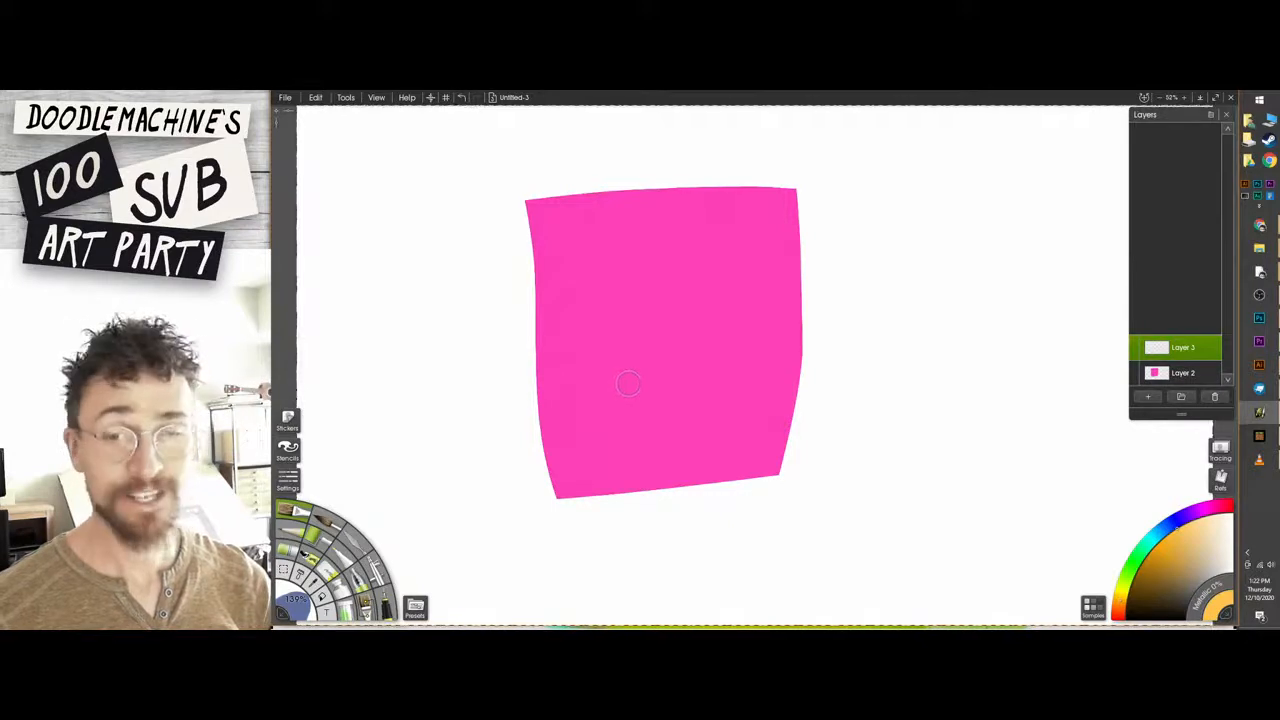
Paint a solid yellow-orange oval in the middle of the pink square and erase its upper end flat.
{"action": "mouse_move", "coordinate": [710, 382]}
{"action": "left_mouse_down"}
{"action": "mouse_move", "coordinate": [726, 245]}
{"action": "mouse_move", "coordinate": [592, 300]}
{"action": "mouse_move", "coordinate": [682, 430]}
{"action": "mouse_move", "coordinate": [718, 305]}
{"action": "left_mouse_up"}
{"action": "mouse_move", "coordinate": [735, 207]}
{"action": "left_mouse_down"}
{"action": "mouse_move", "coordinate": [700, 320]}
{"action": "mouse_move", "coordinate": [700, 240]}
{"action": "mouse_move", "coordinate": [676, 275]}
{"action": "mouse_move", "coordinate": [637, 258]}
{"action": "mouse_move", "coordinate": [612, 372]}
{"action": "mouse_move", "coordinate": [668, 400]}
{"action": "mouse_move", "coordinate": [655, 440]}
{"action": "mouse_move", "coordinate": [632, 408]}
{"action": "mouse_move", "coordinate": [655, 410]}
{"action": "left_mouse_up"}
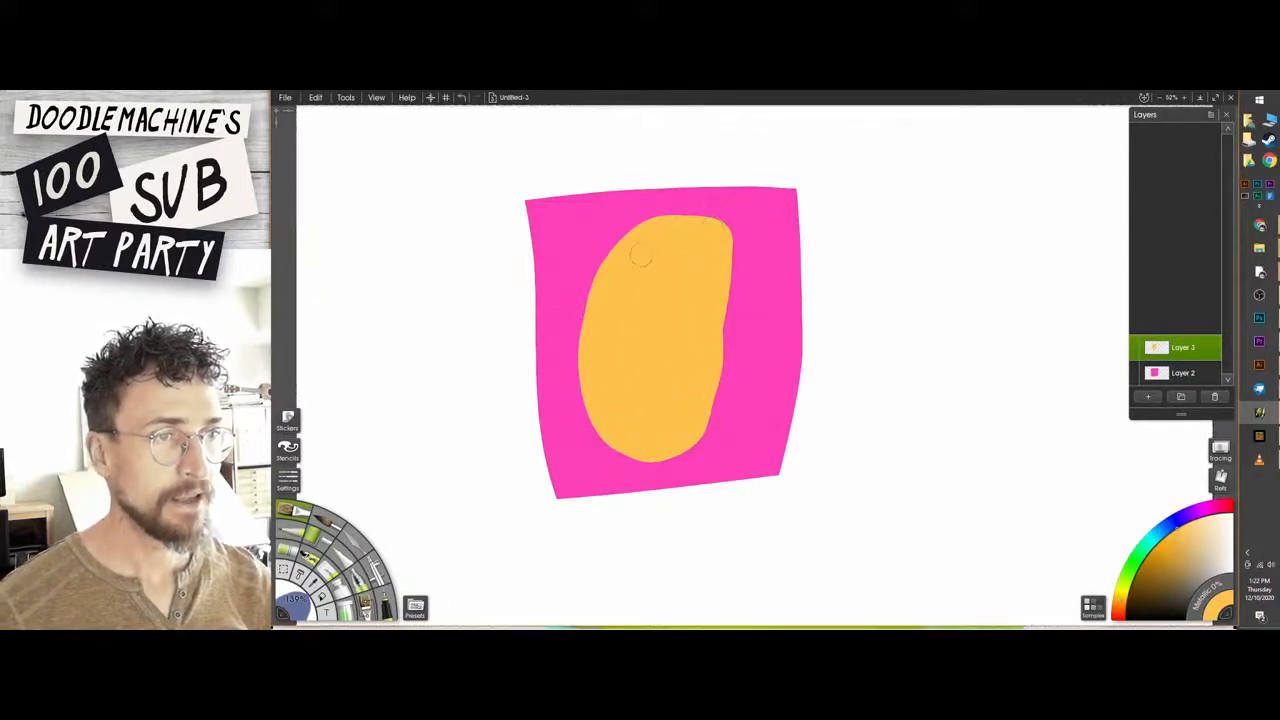
{"action": "mouse_move", "coordinate": [615, 212]}
{"action": "left_mouse_down"}
{"action": "mouse_move", "coordinate": [705, 214]}
{"action": "mouse_move", "coordinate": [605, 222]}
{"action": "mouse_move", "coordinate": [700, 210]}
{"action": "mouse_move", "coordinate": [725, 245]}
{"action": "left_mouse_up"}
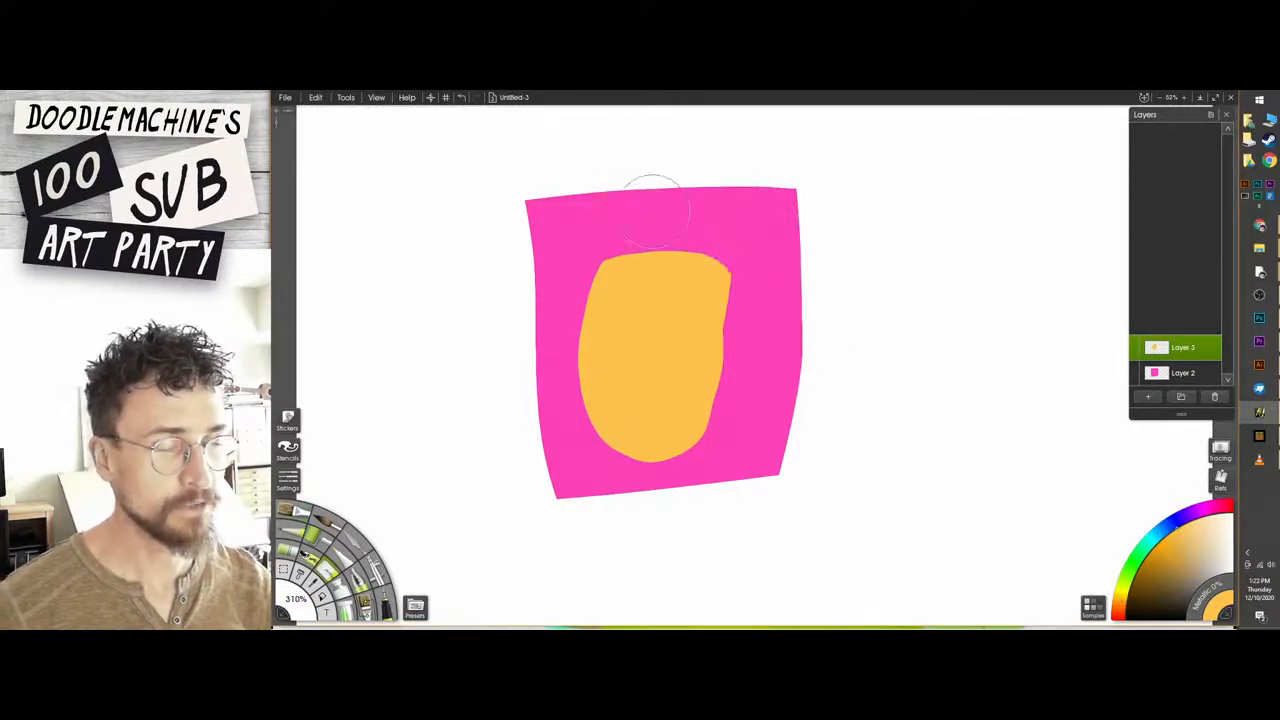
Paint a pointed yellow-orange ear on each side of the flat upper edge, redoing the right one closer in.
{"action": "mouse_move", "coordinate": [612, 262]}
{"action": "left_mouse_down"}
{"action": "mouse_move", "coordinate": [614, 232]}
{"action": "mouse_move", "coordinate": [627, 276]}
{"action": "mouse_move", "coordinate": [620, 238]}
{"action": "left_mouse_up"}
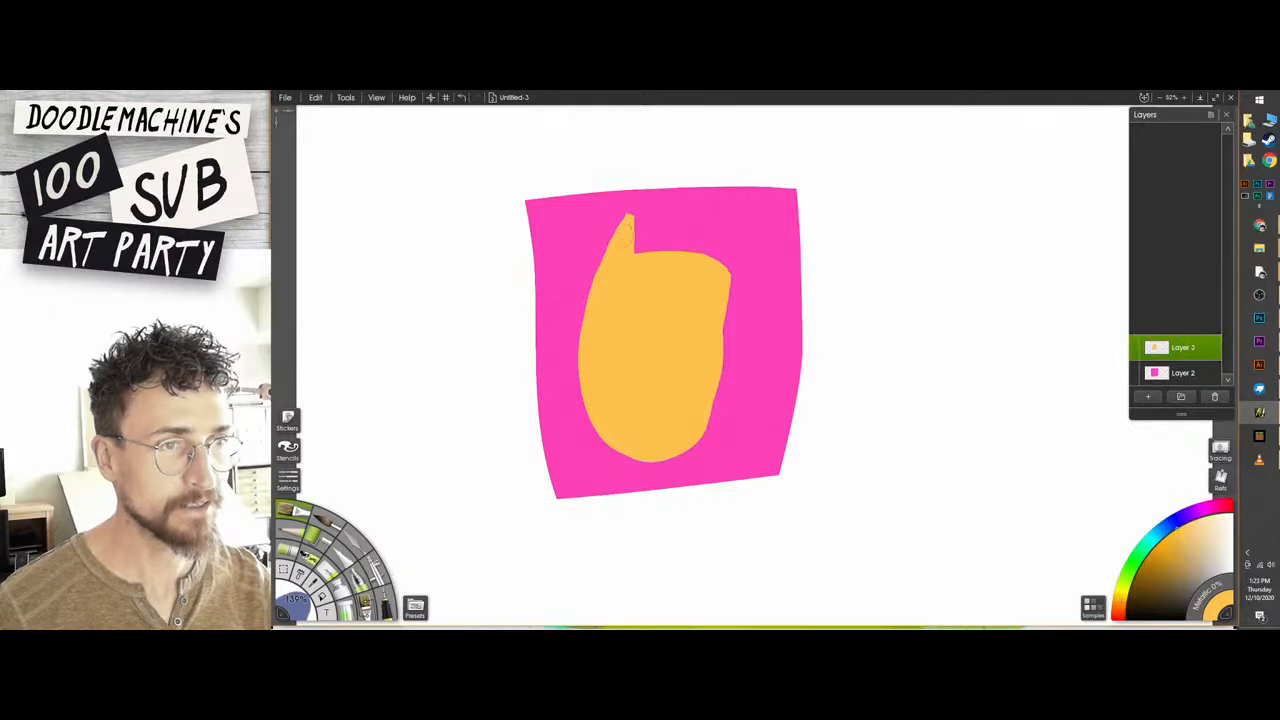
{"action": "mouse_move", "coordinate": [680, 268]}
{"action": "left_mouse_down"}
{"action": "mouse_move", "coordinate": [732, 226]}
{"action": "mouse_move", "coordinate": [738, 270]}
{"action": "mouse_move", "coordinate": [728, 250]}
{"action": "mouse_move", "coordinate": [712, 262]}
{"action": "left_mouse_up"}
{"action": "key", "text": "h"}
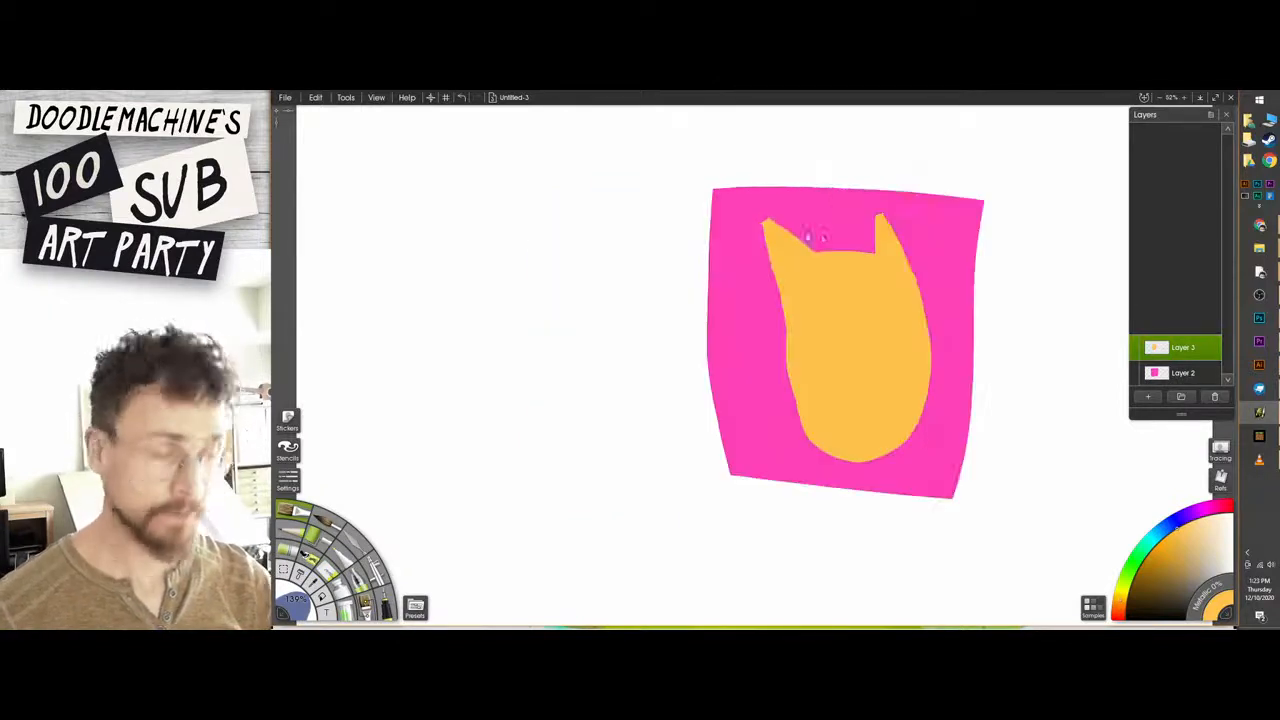
{"action": "key", "text": "h"}
{"action": "key", "text": "ctrl+z"}
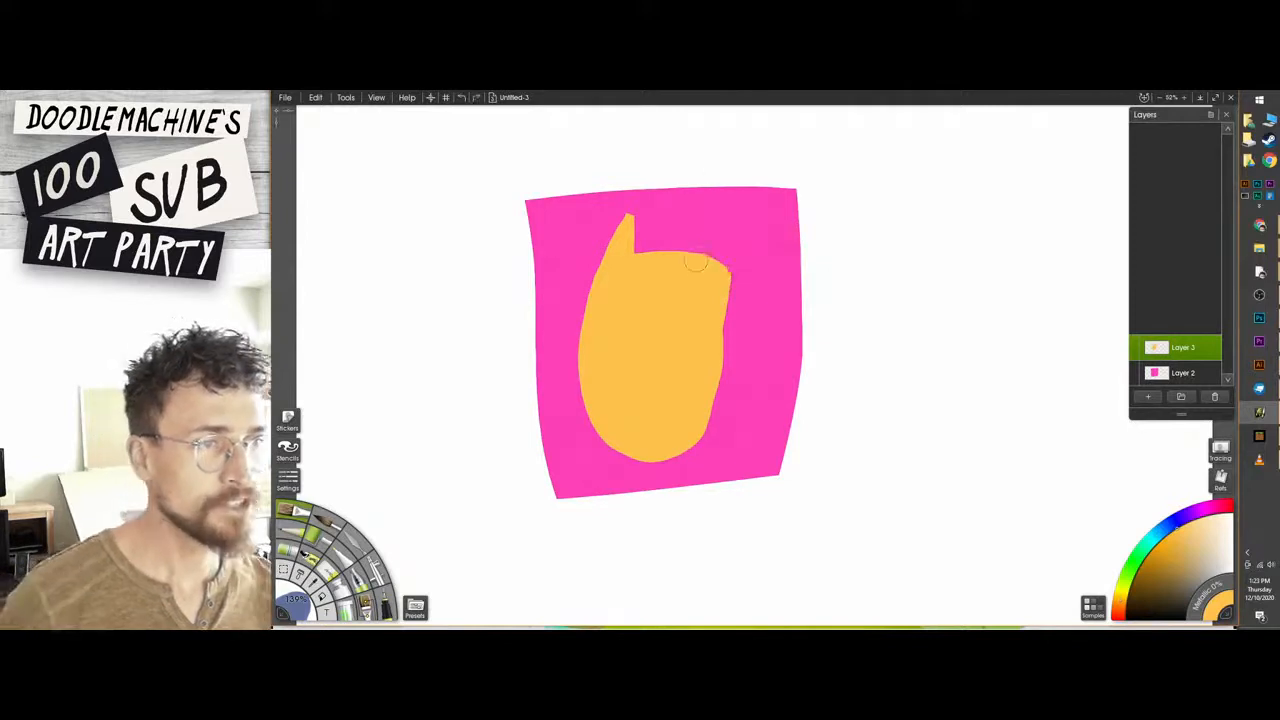
{"action": "mouse_move", "coordinate": [682, 266]}
{"action": "left_mouse_down"}
{"action": "mouse_move", "coordinate": [698, 224]}
{"action": "mouse_move", "coordinate": [696, 262]}
{"action": "left_mouse_up"}
Erase the excess along the outer right side of the head and tidy the left ear with a smaller eraser.
{"action": "key", "text": "e"}
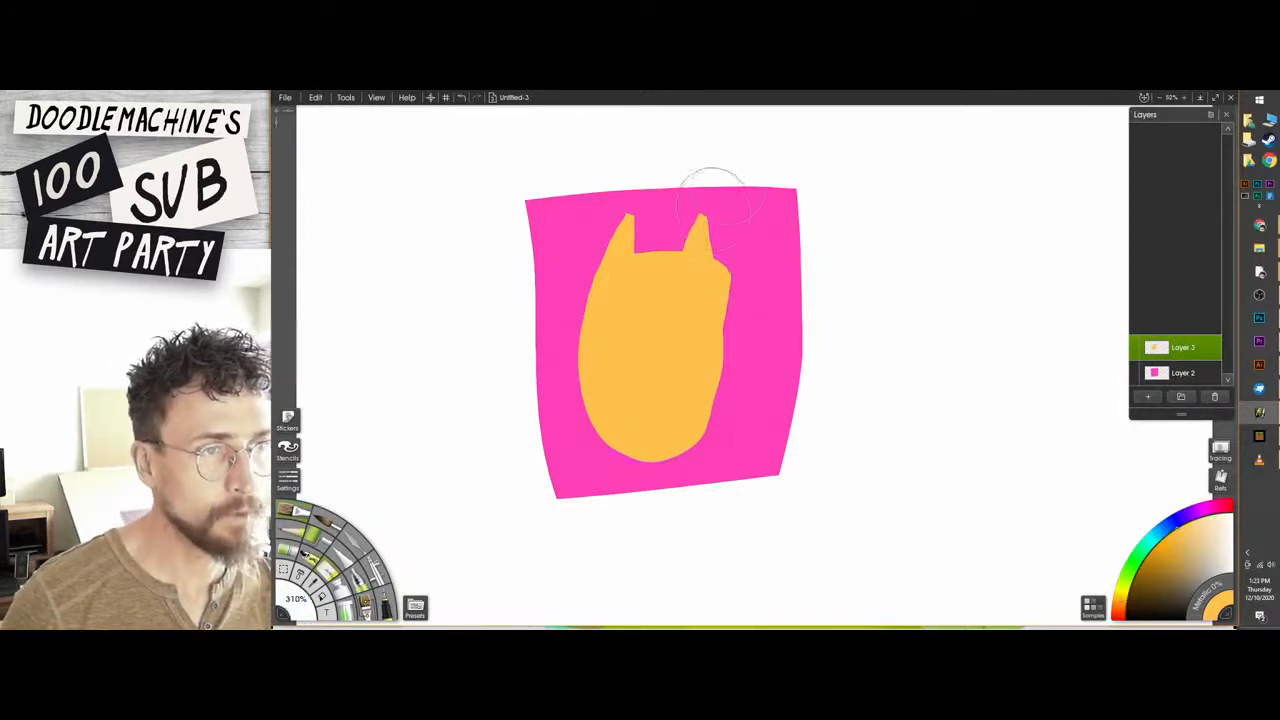
{"action": "key", "text": "bracketleft"}
{"action": "key", "text": "bracketleft"}
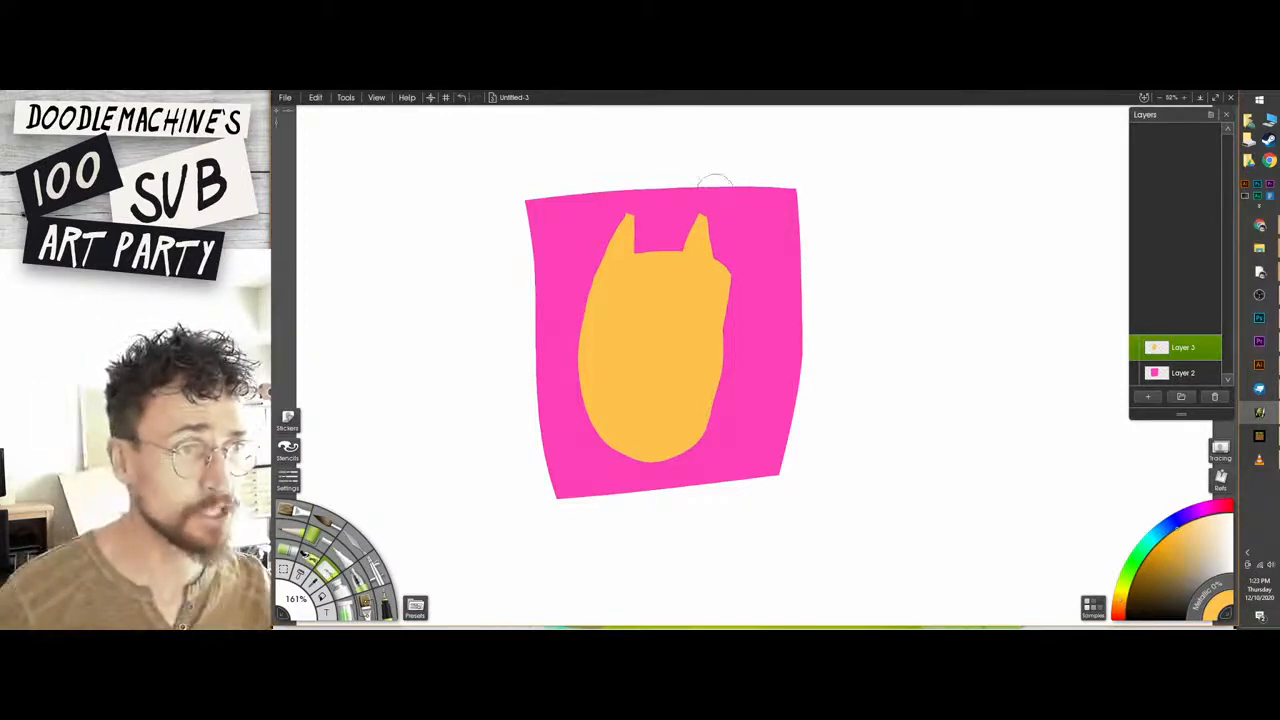
{"action": "left_click_drag", "start_coordinate": [713, 190], "coordinate": [750, 395]}
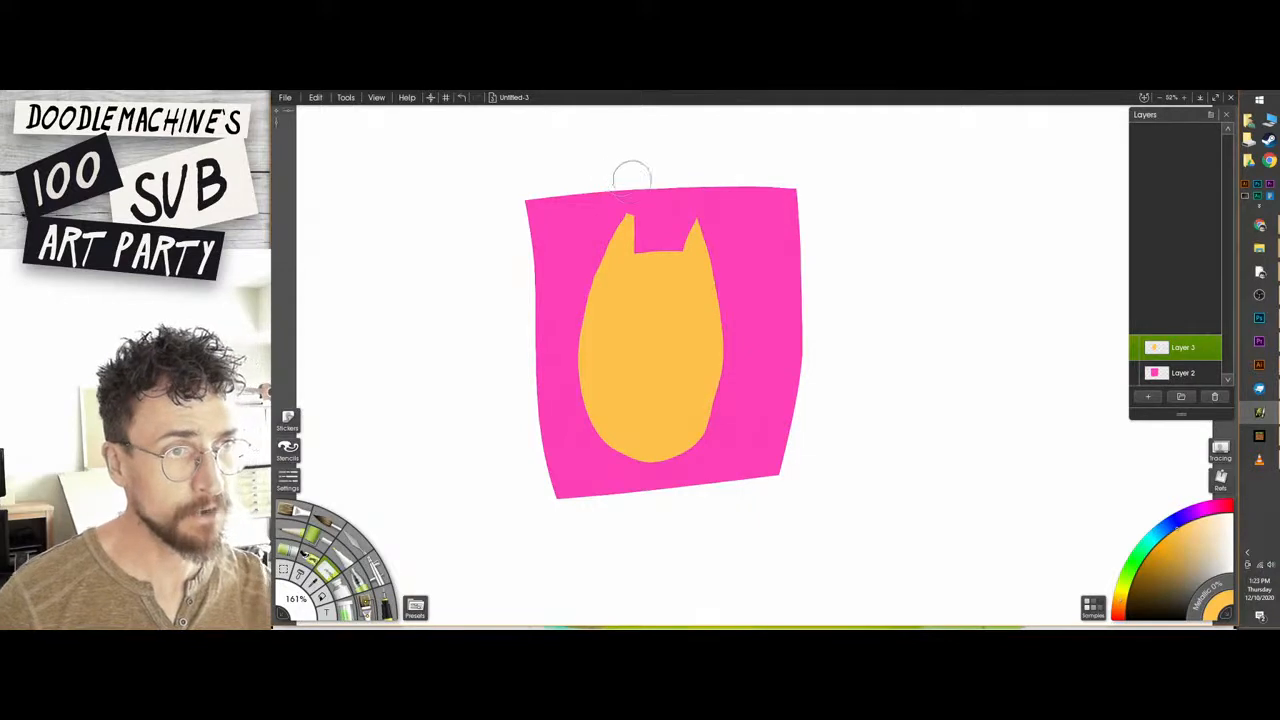
{"action": "left_click_drag", "start_coordinate": [615, 196], "coordinate": [560, 343]}
{"action": "key", "text": "ctrl+z"}
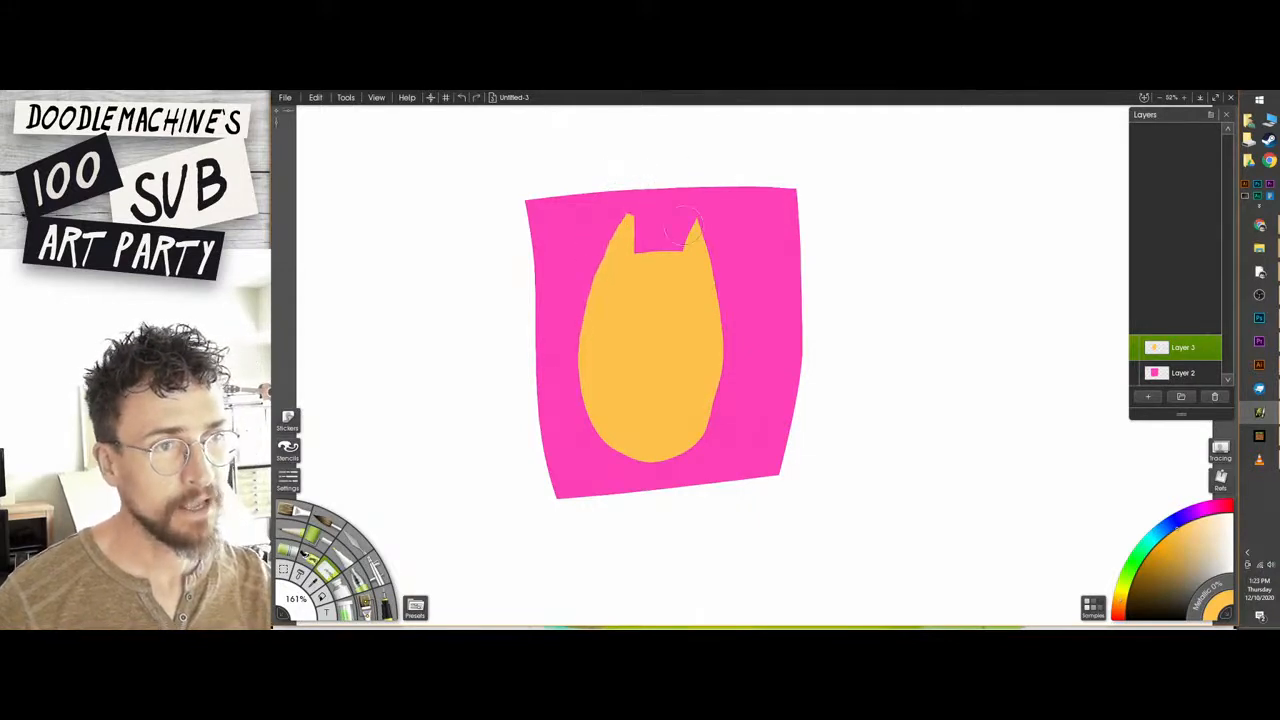
{"action": "key", "text": "ctrl+plus"}
{"action": "mouse_move", "coordinate": [630, 155]}
{"action": "left_mouse_down"}
{"action": "mouse_move", "coordinate": [583, 198]}
{"action": "mouse_move", "coordinate": [588, 232]}
{"action": "left_mouse_up"}
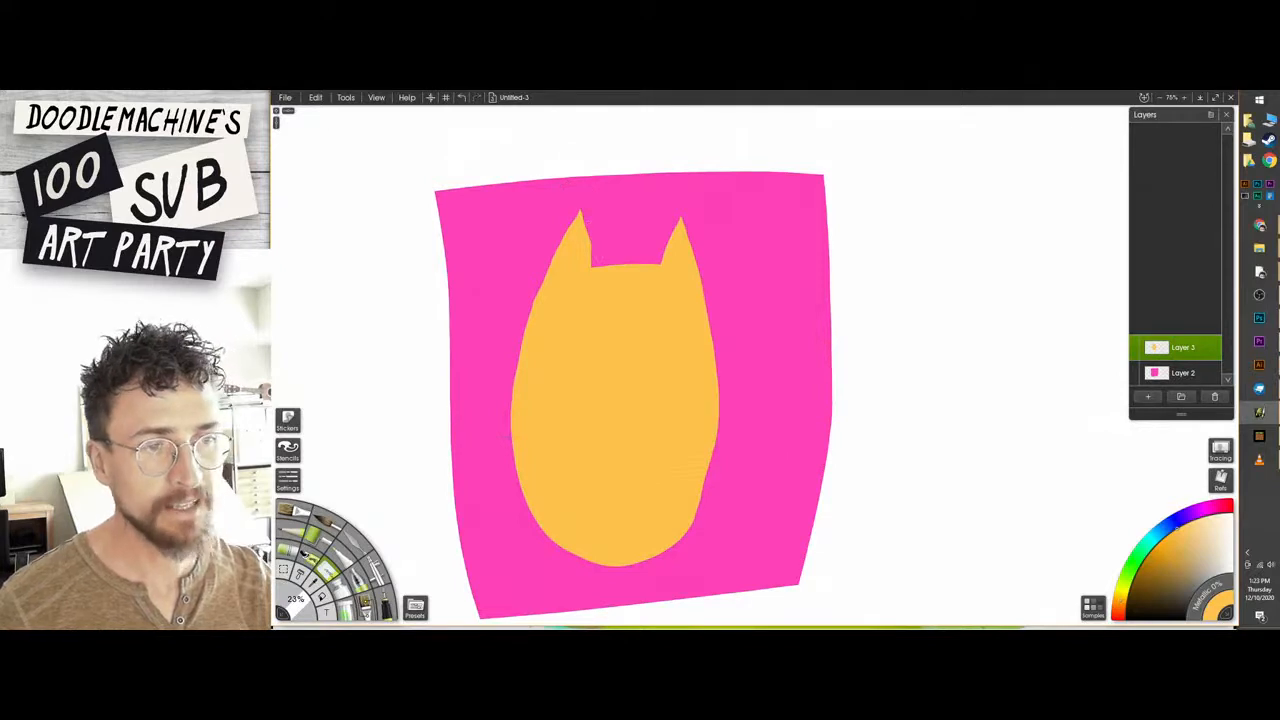
Erase the rounded lower end of the head to leave a flatter, shorter chin.
{"action": "key", "text": "ctrl+minus"}
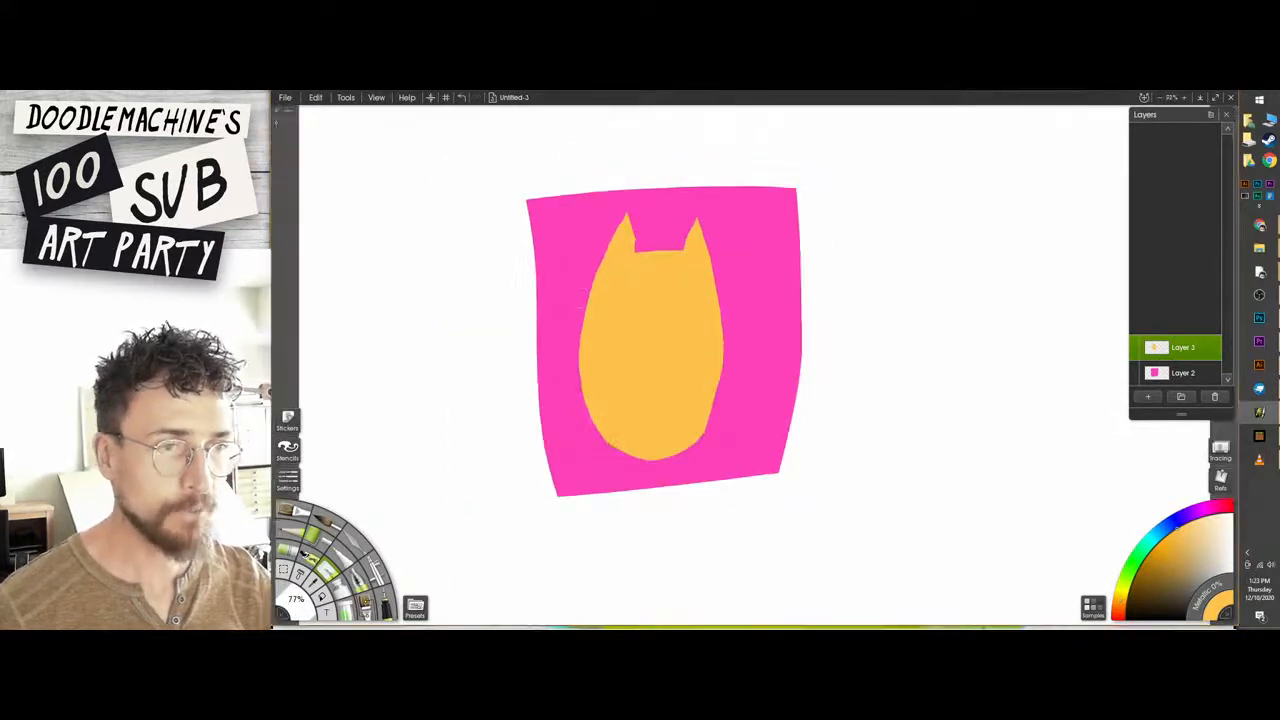
{"action": "mouse_move", "coordinate": [577, 364]}
{"action": "left_mouse_down"}
{"action": "mouse_move", "coordinate": [629, 434]}
{"action": "mouse_move", "coordinate": [698, 444]}
{"action": "left_mouse_up"}
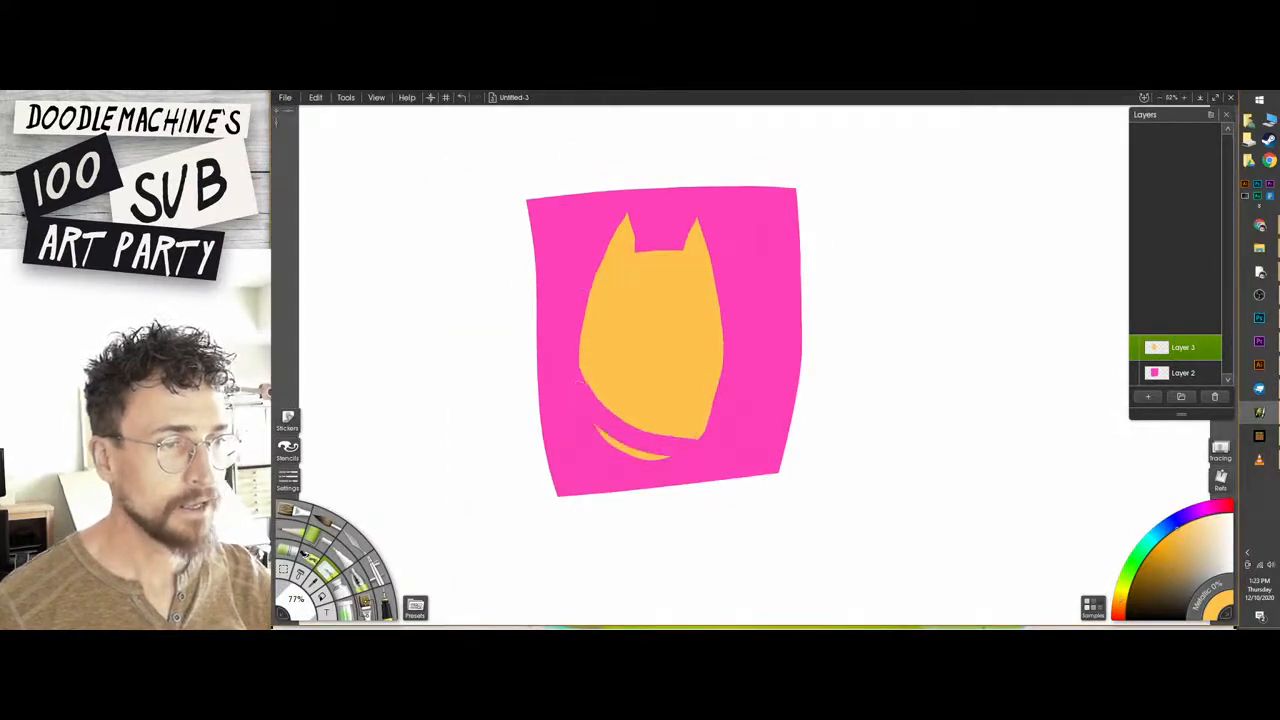
{"action": "mouse_move", "coordinate": [602, 430]}
{"action": "left_mouse_down"}
{"action": "mouse_move", "coordinate": [710, 430]}
{"action": "mouse_move", "coordinate": [668, 456]}
{"action": "left_mouse_up"}
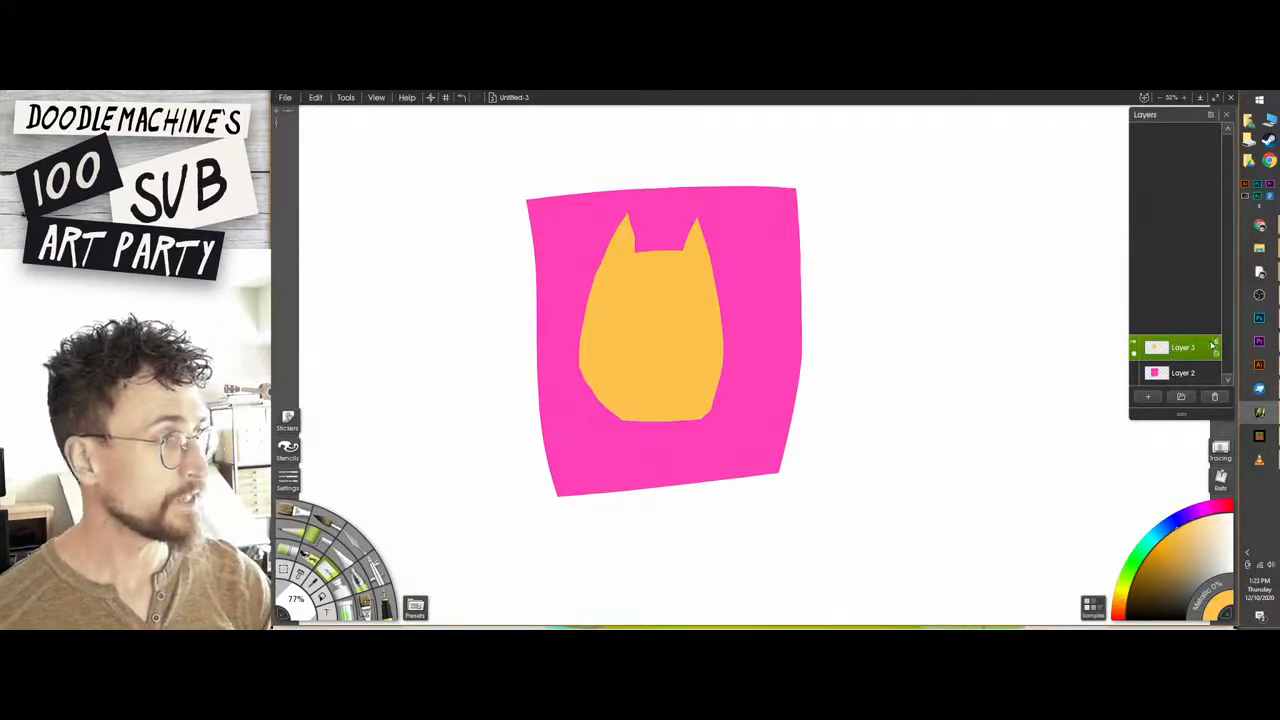
Lock the transparency of Layer 3 and brush deeper orange patches over the cat head shape.
{"action": "left_click", "coordinate": [1217, 344]}
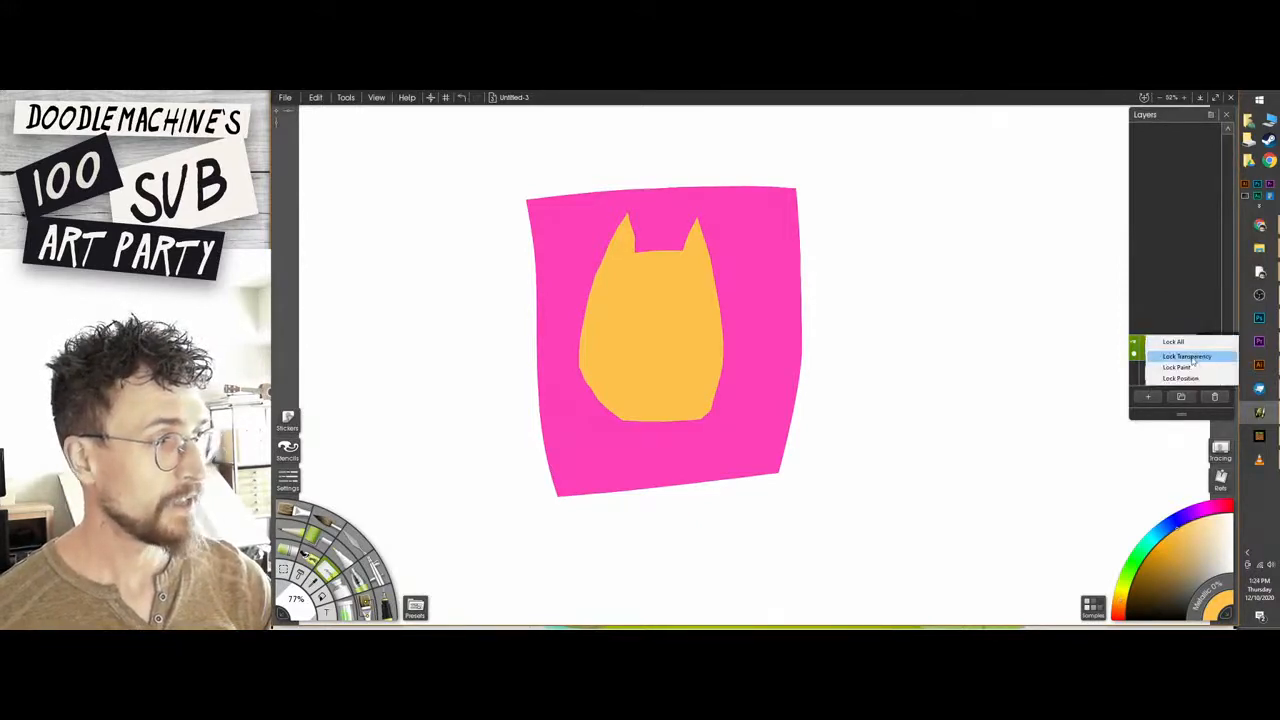
{"action": "left_click", "coordinate": [1191, 358]}
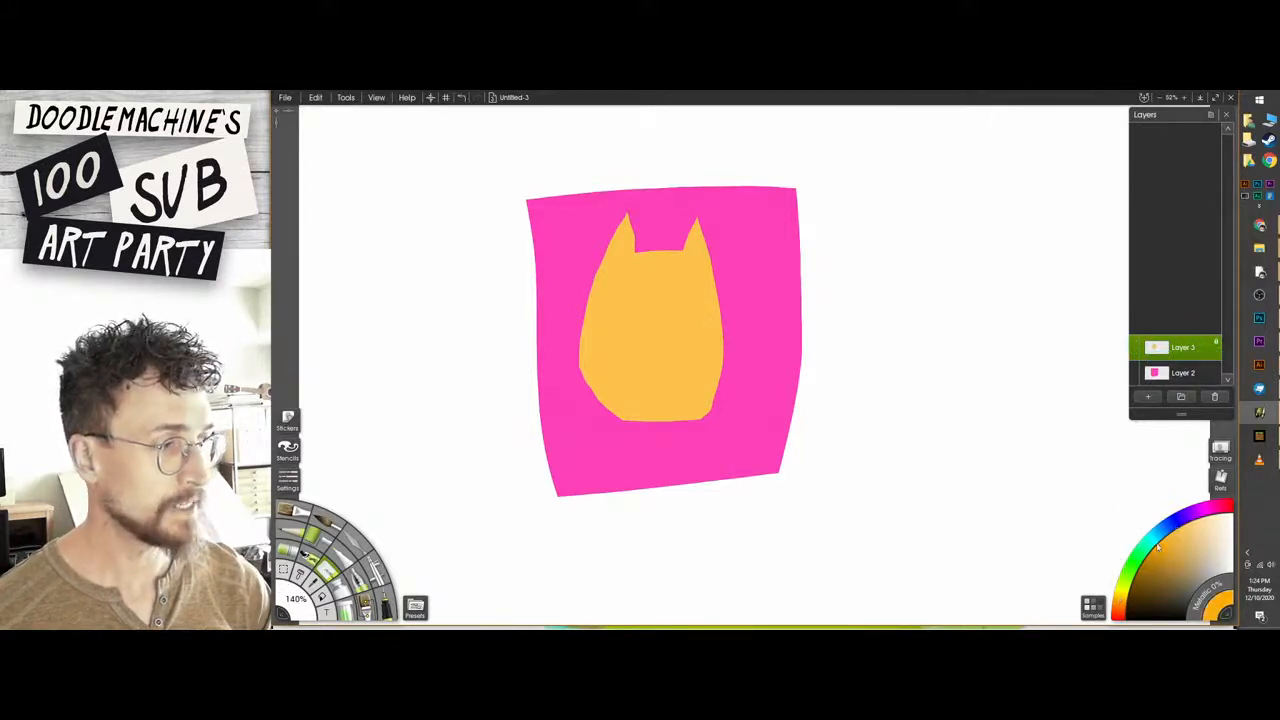
{"action": "mouse_move", "coordinate": [661, 304]}
{"action": "left_mouse_down"}
{"action": "mouse_move", "coordinate": [718, 345]}
{"action": "mouse_move", "coordinate": [690, 412]}
{"action": "left_mouse_up"}
{"action": "key", "text": "ctrl+z"}
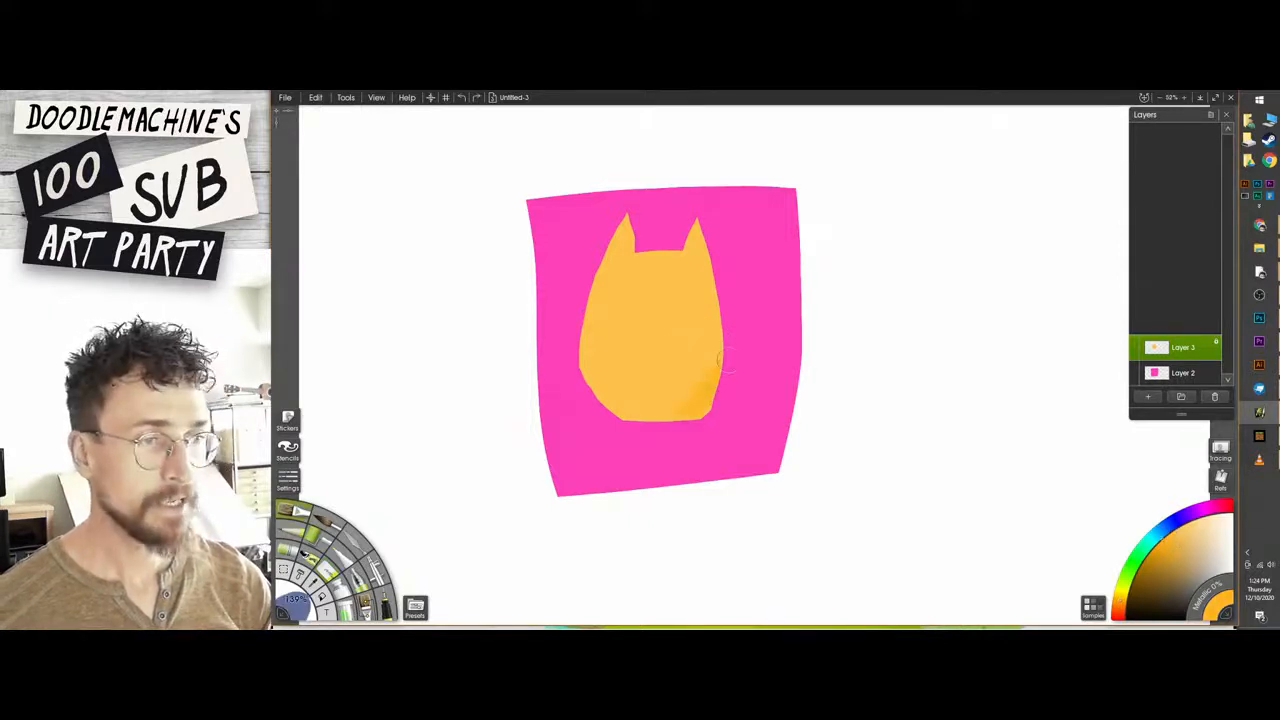
{"action": "left_click_drag", "start_coordinate": [712, 338], "coordinate": [676, 372]}
{"action": "mouse_move", "coordinate": [716, 300]}
{"action": "left_mouse_down"}
{"action": "mouse_move", "coordinate": [646, 340]}
{"action": "mouse_move", "coordinate": [598, 312]}
{"action": "mouse_move", "coordinate": [645, 277]}
{"action": "mouse_move", "coordinate": [700, 300]}
{"action": "left_mouse_up"}
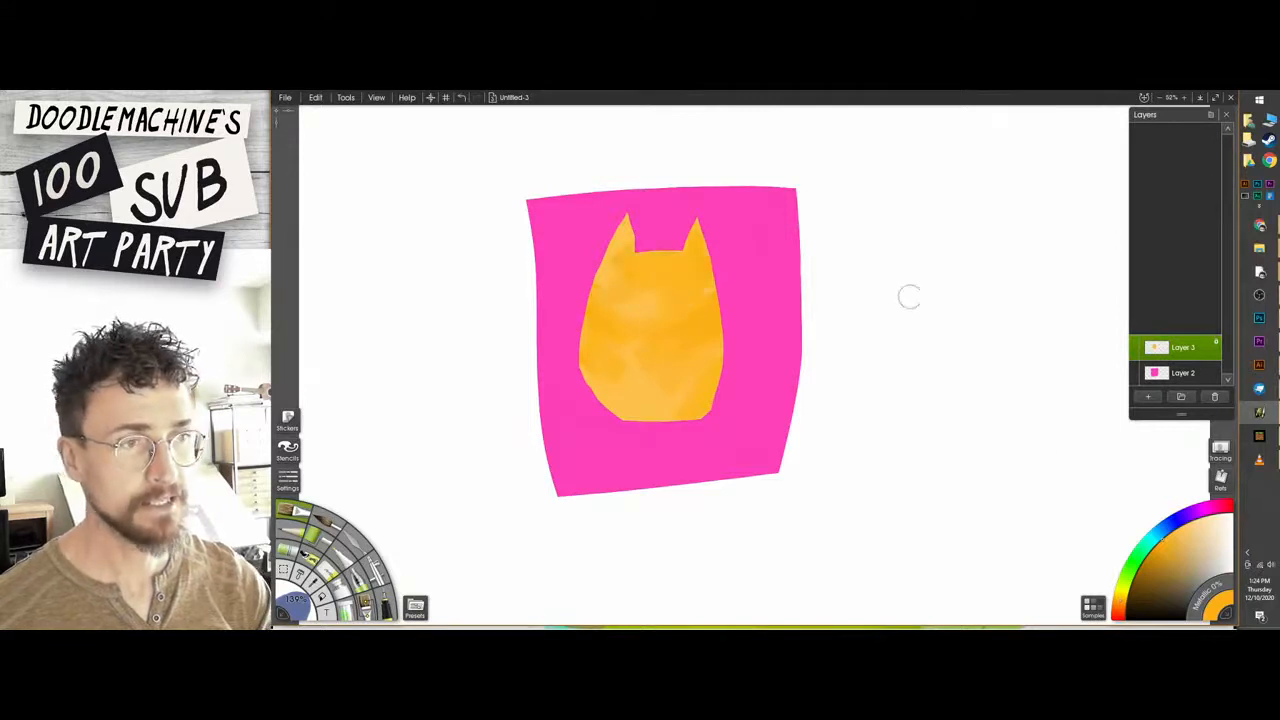
Add pale yellow-orange tones to the cat head and a stronger orange patch on its right side.
{"action": "left_click", "coordinate": [1196, 531]}
{"action": "mouse_move", "coordinate": [700, 275]}
{"action": "left_mouse_down"}
{"action": "mouse_move", "coordinate": [612, 300]}
{"action": "mouse_move", "coordinate": [701, 377]}
{"action": "mouse_move", "coordinate": [610, 350]}
{"action": "mouse_move", "coordinate": [625, 415]}
{"action": "mouse_move", "coordinate": [640, 330]}
{"action": "mouse_move", "coordinate": [700, 300]}
{"action": "mouse_move", "coordinate": [655, 340]}
{"action": "mouse_move", "coordinate": [610, 345]}
{"action": "mouse_move", "coordinate": [685, 410]}
{"action": "mouse_move", "coordinate": [685, 240]}
{"action": "left_mouse_up"}
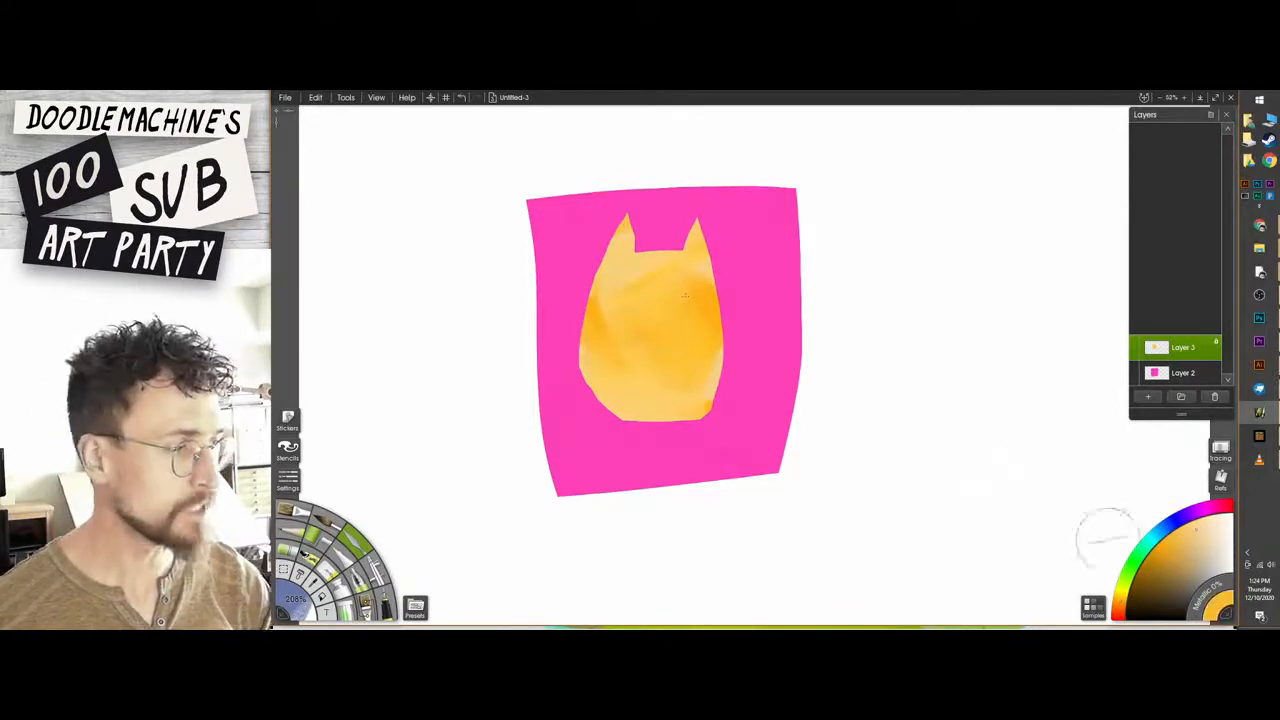
{"action": "left_click", "coordinate": [1116, 606]}
{"action": "mouse_move", "coordinate": [672, 330]}
{"action": "left_mouse_down"}
{"action": "mouse_move", "coordinate": [724, 327]}
{"action": "mouse_move", "coordinate": [718, 292]}
{"action": "left_mouse_up"}
Add bright yellow and orange accents to the cat head and blend them with the palette knife.
{"action": "left_click", "coordinate": [1126, 603]}
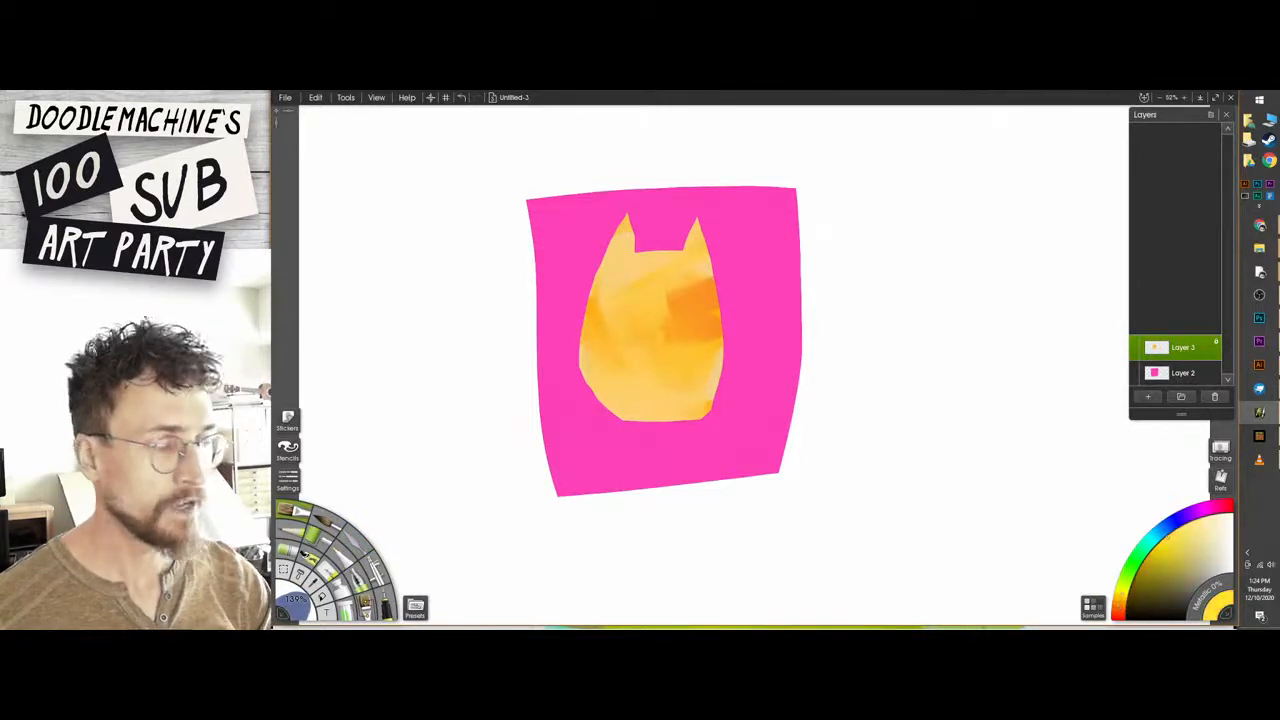
{"action": "mouse_move", "coordinate": [602, 303]}
{"action": "left_mouse_down"}
{"action": "mouse_move", "coordinate": [580, 275]}
{"action": "mouse_move", "coordinate": [612, 295]}
{"action": "left_mouse_up"}
{"action": "left_click_drag", "start_coordinate": [642, 382], "coordinate": [670, 386]}
{"action": "mouse_move", "coordinate": [624, 336]}
{"action": "left_mouse_down"}
{"action": "mouse_move", "coordinate": [600, 336]}
{"action": "mouse_move", "coordinate": [600, 387]}
{"action": "mouse_move", "coordinate": [620, 325]}
{"action": "mouse_move", "coordinate": [700, 282]}
{"action": "mouse_move", "coordinate": [620, 335]}
{"action": "left_mouse_up"}
{"action": "left_click", "coordinate": [711, 332], "text": "alt"}
{"action": "left_click_drag", "start_coordinate": [655, 395], "coordinate": [593, 360]}
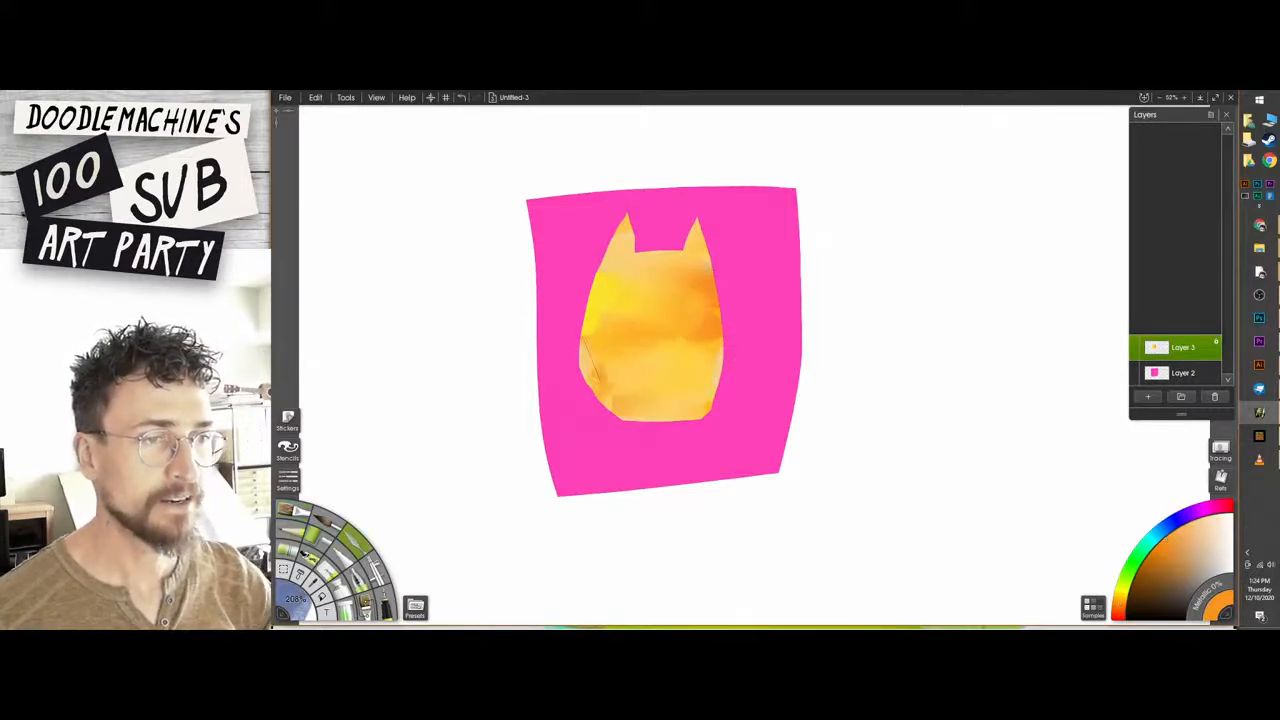
{"action": "mouse_move", "coordinate": [702, 312]}
{"action": "left_mouse_down"}
{"action": "mouse_move", "coordinate": [656, 352]}
{"action": "mouse_move", "coordinate": [662, 370]}
{"action": "left_mouse_up"}
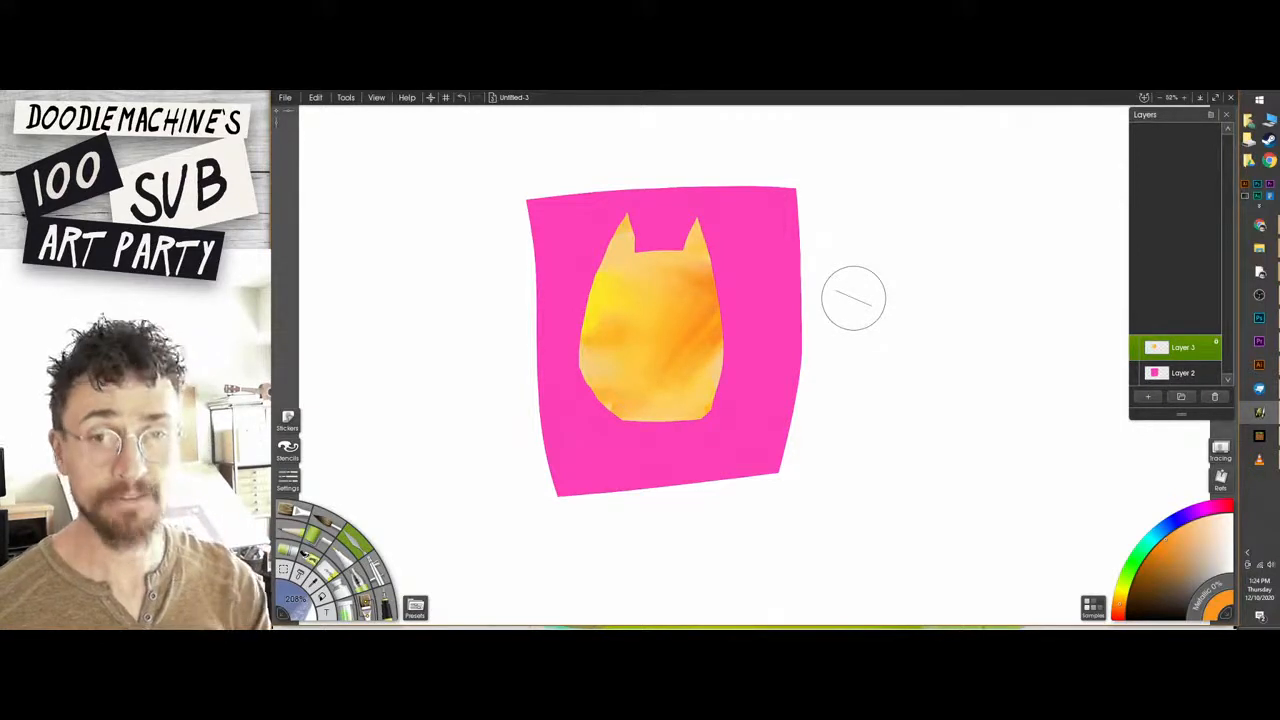
Paint the cat's left ear a deeper orange, undoing the first stroke and repeating it.
{"action": "key", "text": "b"}
{"action": "left_click_drag", "start_coordinate": [627, 228], "coordinate": [606, 268]}
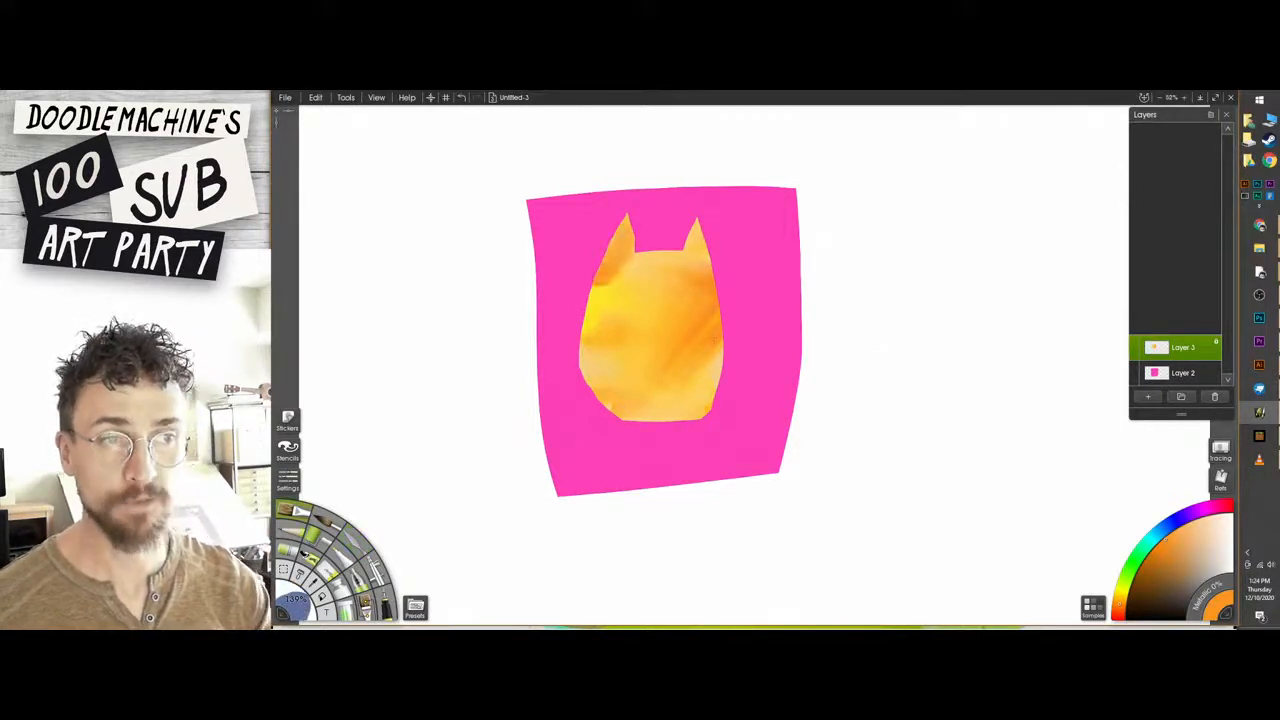
{"action": "key", "text": "ctrl+z"}
{"action": "mouse_move", "coordinate": [627, 222]}
{"action": "left_mouse_down"}
{"action": "mouse_move", "coordinate": [610, 256]}
{"action": "mouse_move", "coordinate": [634, 264]}
{"action": "left_mouse_up"}
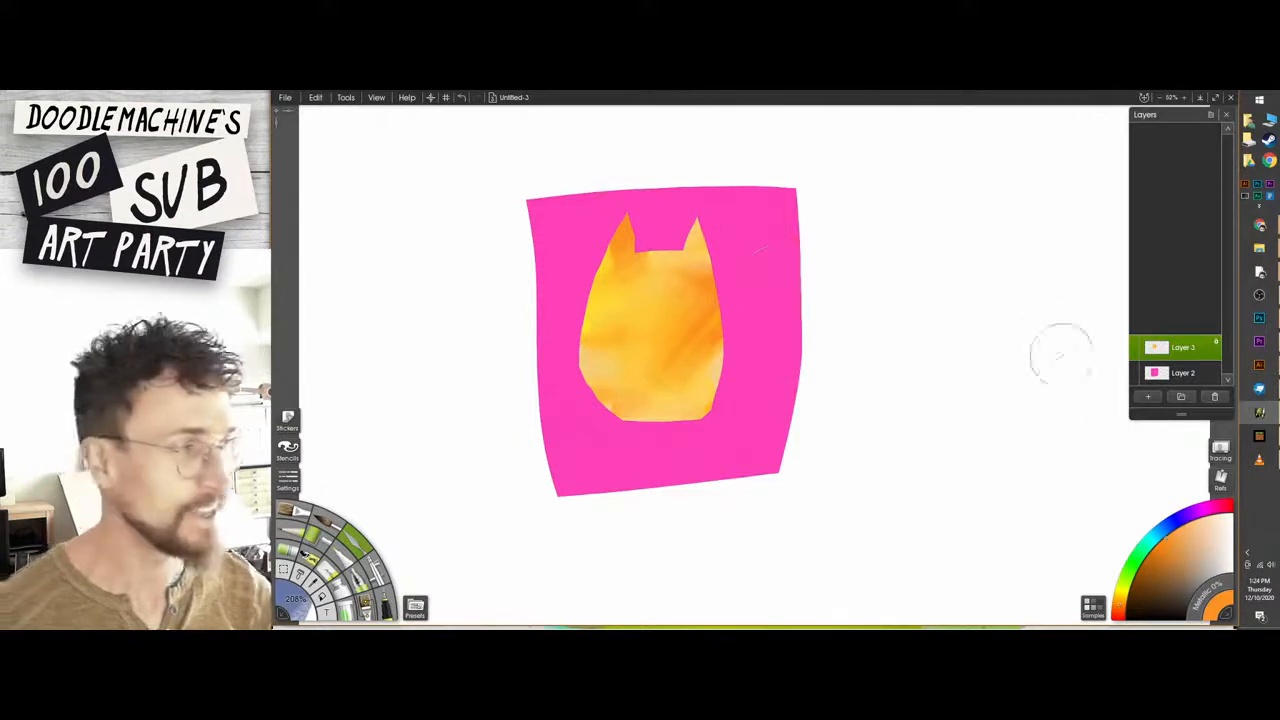
Lock the transparency of Layer 2 and paint darker pink patches over the square with a larger brush.
{"action": "left_click", "coordinate": [1175, 373]}
{"action": "left_click", "coordinate": [768, 260], "text": "alt"}
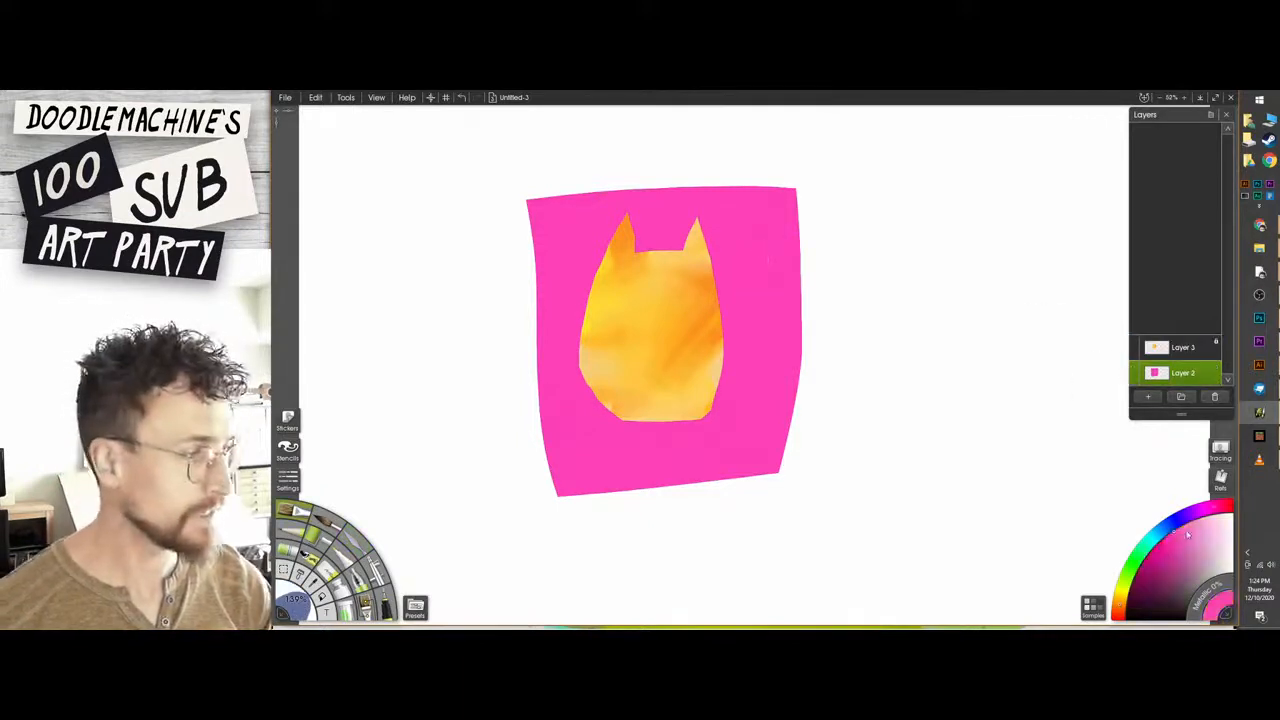
{"action": "left_click", "coordinate": [1188, 535]}
{"action": "left_click", "coordinate": [1170, 546]}
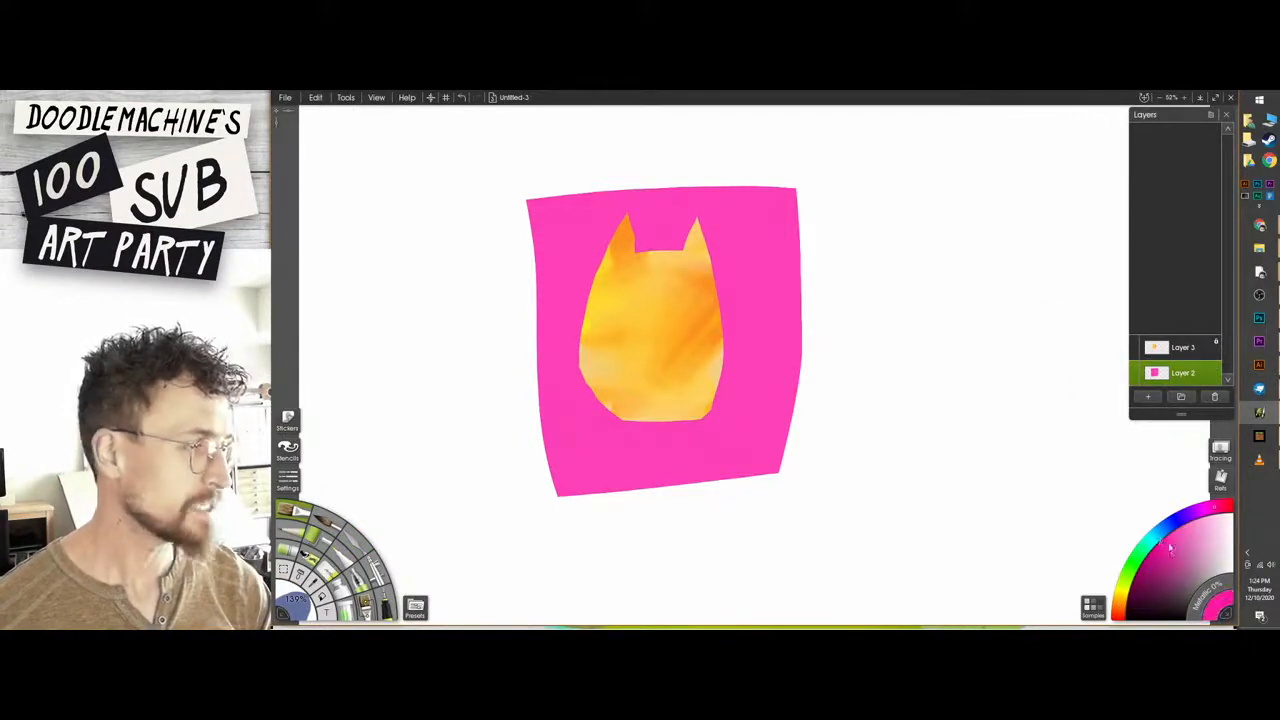
{"action": "key", "text": "bracketright"}
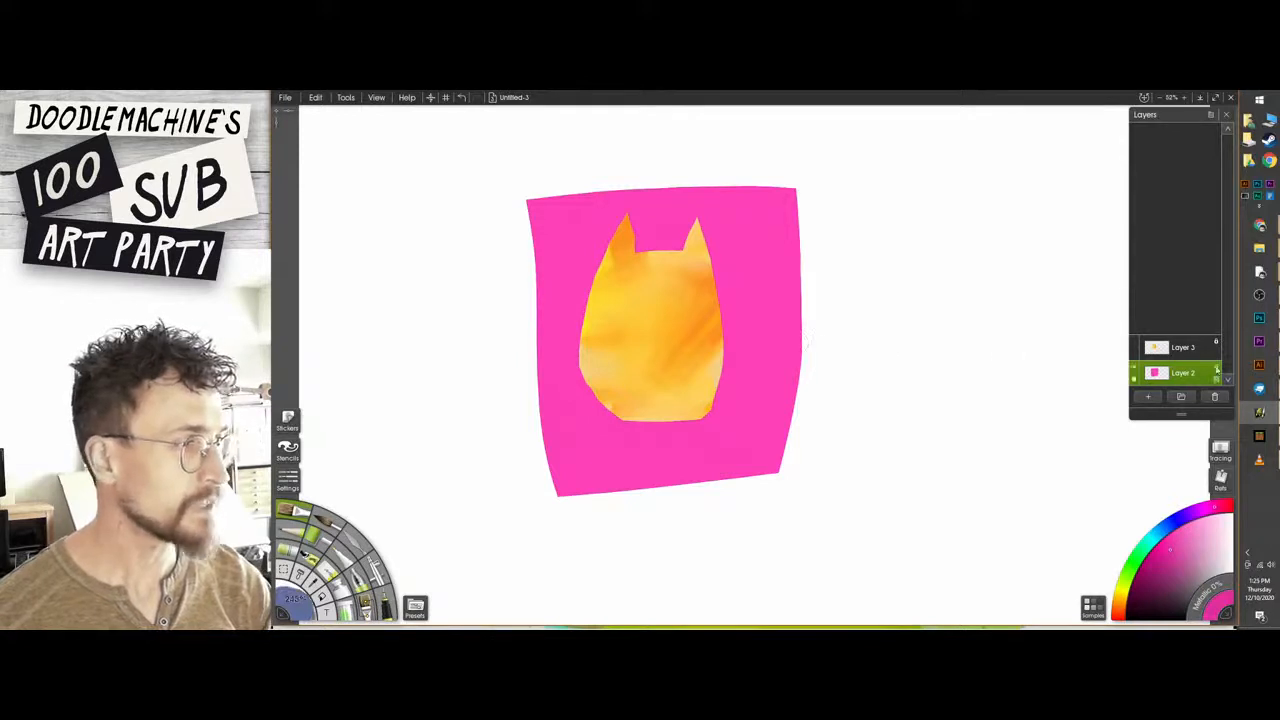
{"action": "left_click", "coordinate": [1217, 369]}
{"action": "left_click", "coordinate": [1206, 386]}
{"action": "mouse_move", "coordinate": [815, 350]}
{"action": "left_mouse_down"}
{"action": "mouse_move", "coordinate": [788, 345]}
{"action": "mouse_move", "coordinate": [756, 270]}
{"action": "mouse_move", "coordinate": [502, 357]}
{"action": "mouse_move", "coordinate": [660, 470]}
{"action": "mouse_move", "coordinate": [720, 400]}
{"action": "mouse_move", "coordinate": [570, 470]}
{"action": "left_mouse_up"}
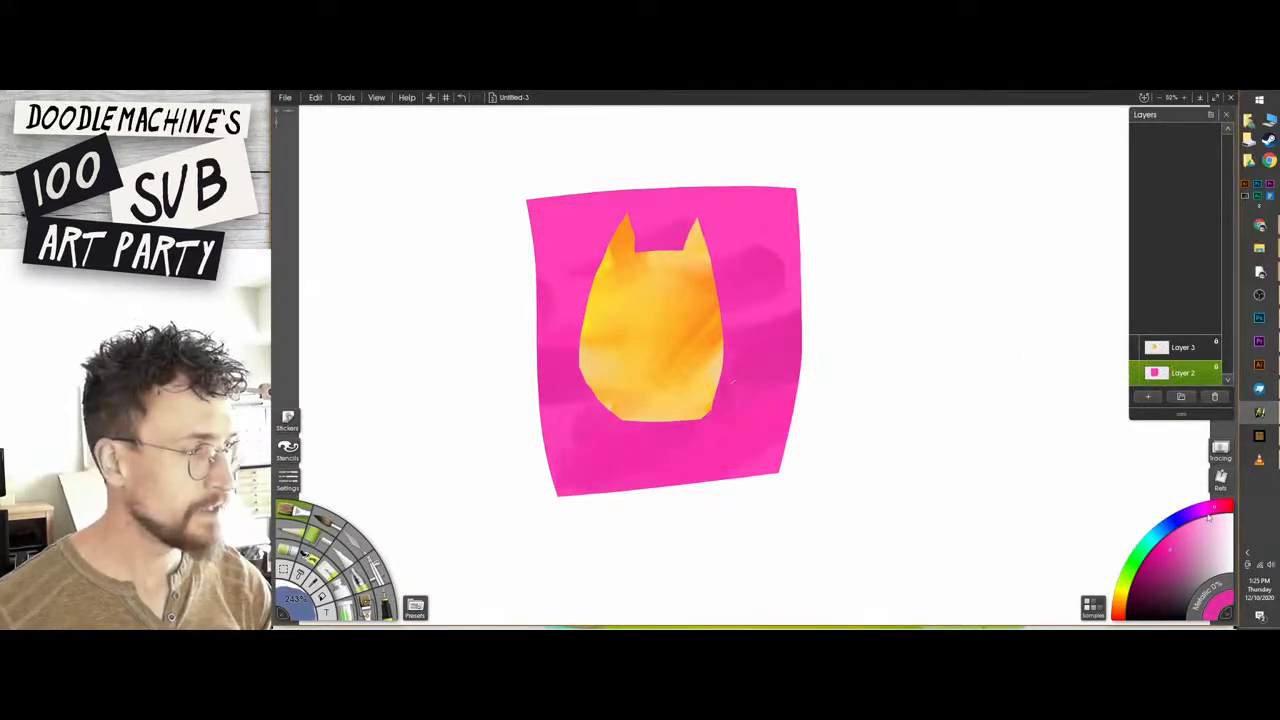
Paint purple patches across the background square and light pink patches at its upper right, left edge and lower edge.
{"action": "mouse_move", "coordinate": [790, 240]}
{"action": "left_mouse_down"}
{"action": "mouse_move", "coordinate": [820, 417]}
{"action": "mouse_move", "coordinate": [511, 426]}
{"action": "mouse_move", "coordinate": [509, 206]}
{"action": "mouse_move", "coordinate": [949, 371]}
{"action": "left_mouse_up"}
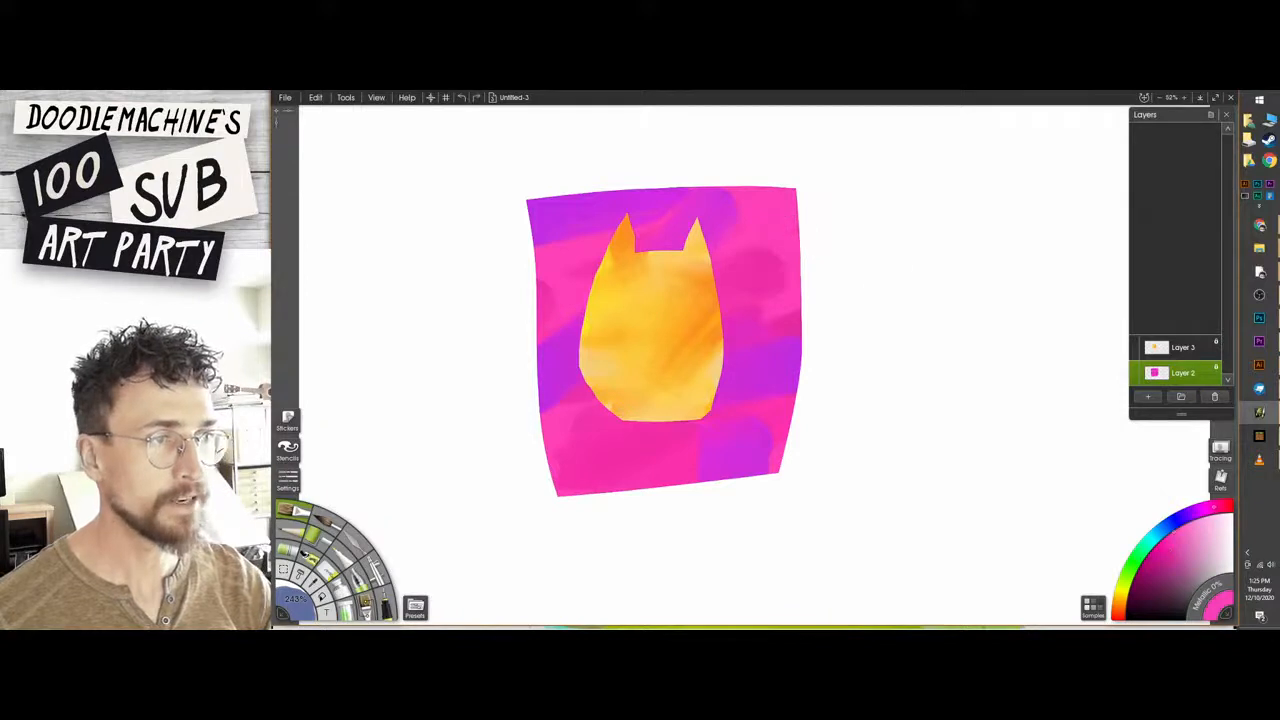
{"action": "left_click", "coordinate": [1189, 524]}
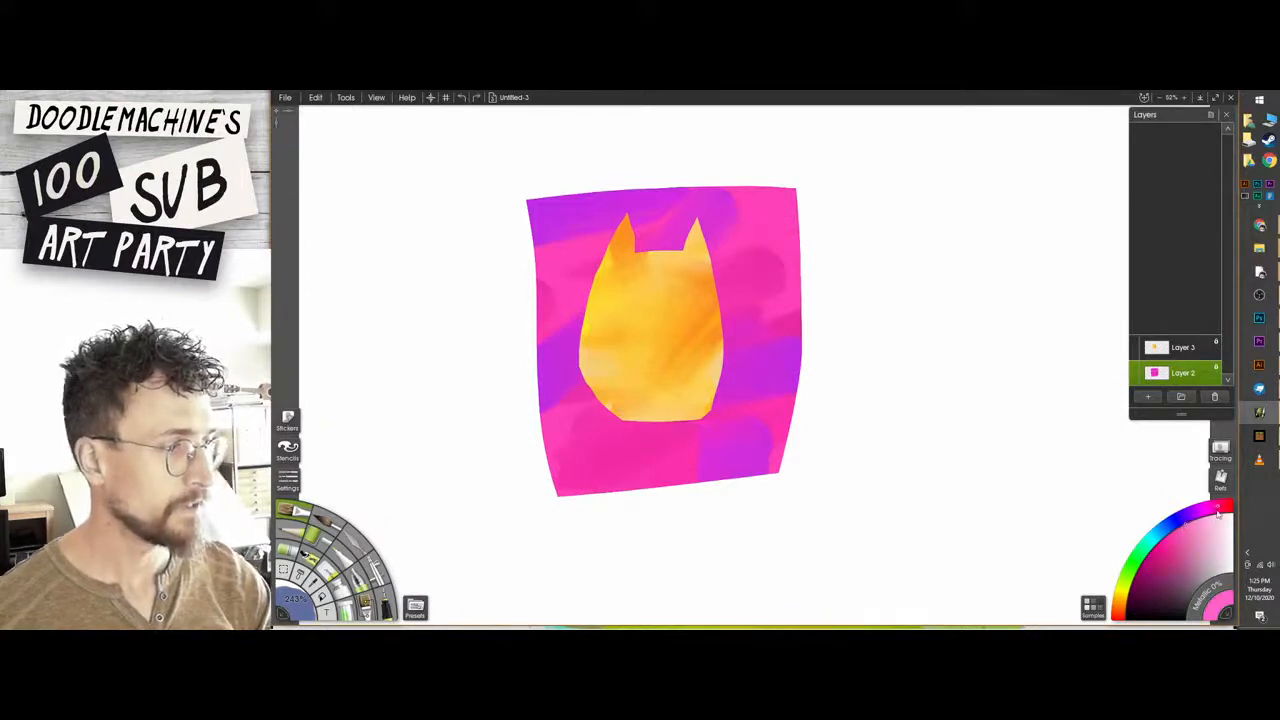
{"action": "left_click_drag", "start_coordinate": [806, 212], "coordinate": [734, 242]}
{"action": "left_click_drag", "start_coordinate": [800, 176], "coordinate": [728, 206]}
{"action": "left_click_drag", "start_coordinate": [525, 304], "coordinate": [545, 298]}
{"action": "left_click_drag", "start_coordinate": [630, 452], "coordinate": [627, 490]}
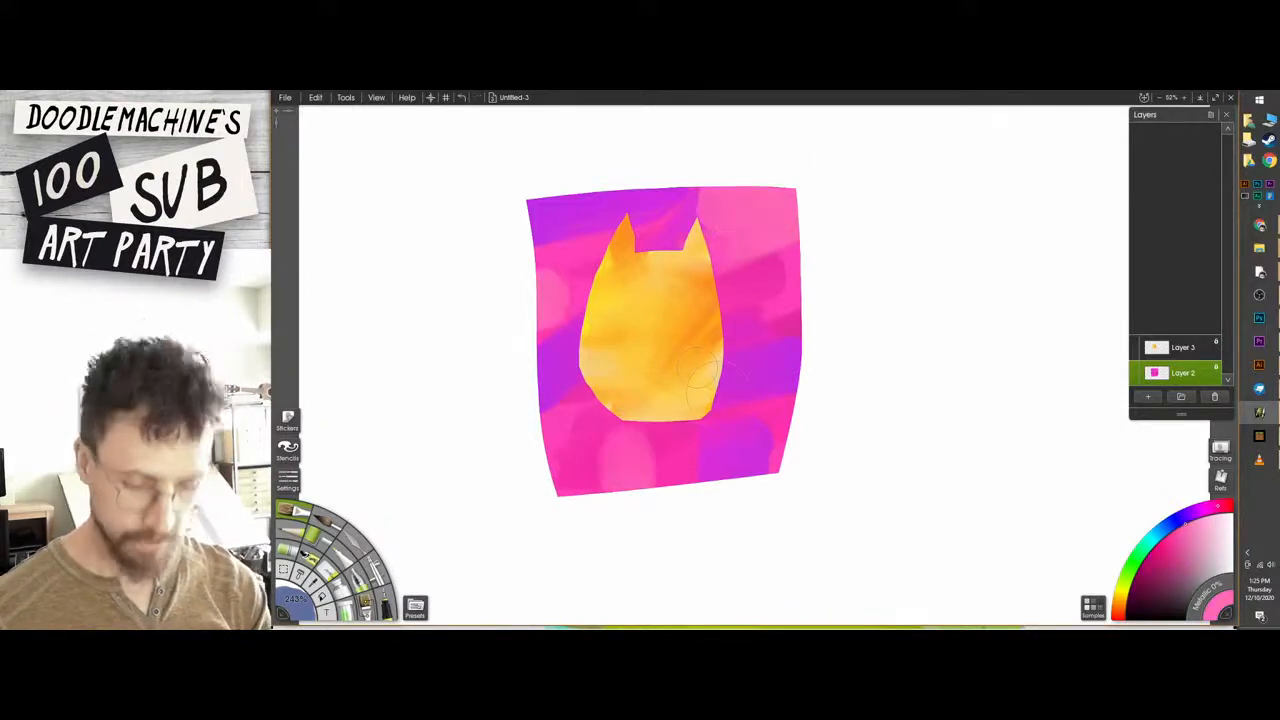
Blend the pink and purple patches of the background square together with a large palette knife.
{"action": "left_click_drag", "start_coordinate": [784, 400], "coordinate": [660, 448]}
{"action": "mouse_move", "coordinate": [822, 342]}
{"action": "left_mouse_down"}
{"action": "mouse_move", "coordinate": [790, 337]}
{"action": "mouse_move", "coordinate": [723, 388]}
{"action": "left_mouse_up"}
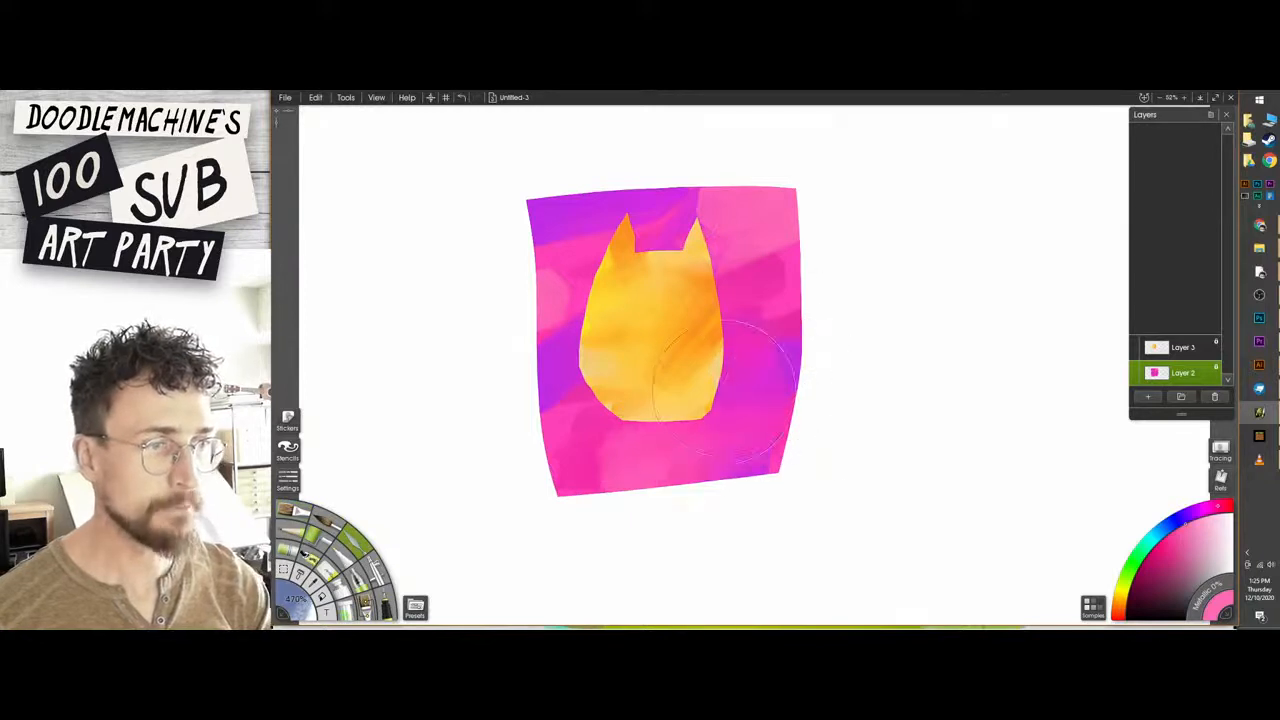
{"action": "left_click_drag", "start_coordinate": [808, 360], "coordinate": [718, 450]}
{"action": "key", "text": "["}
{"action": "left_click_drag", "start_coordinate": [784, 360], "coordinate": [745, 372]}
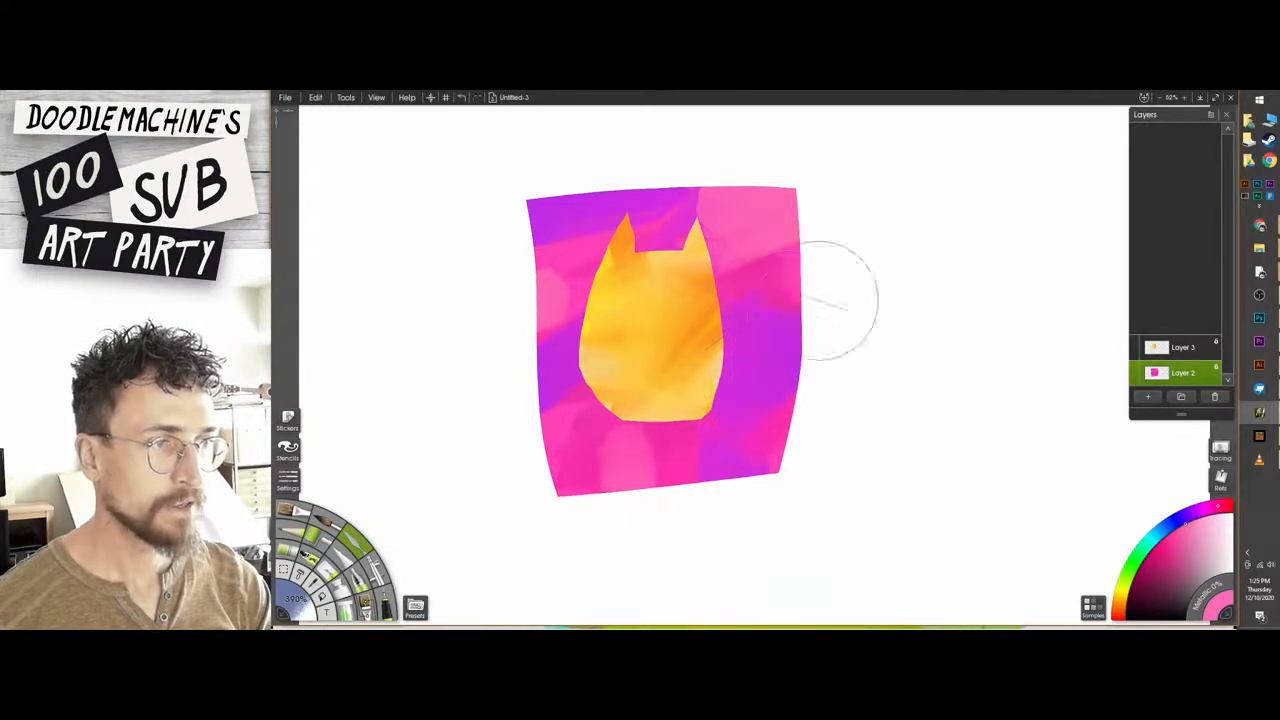
{"action": "left_click_drag", "start_coordinate": [610, 222], "coordinate": [550, 262]}
{"action": "left_click_drag", "start_coordinate": [554, 329], "coordinate": [531, 414]}
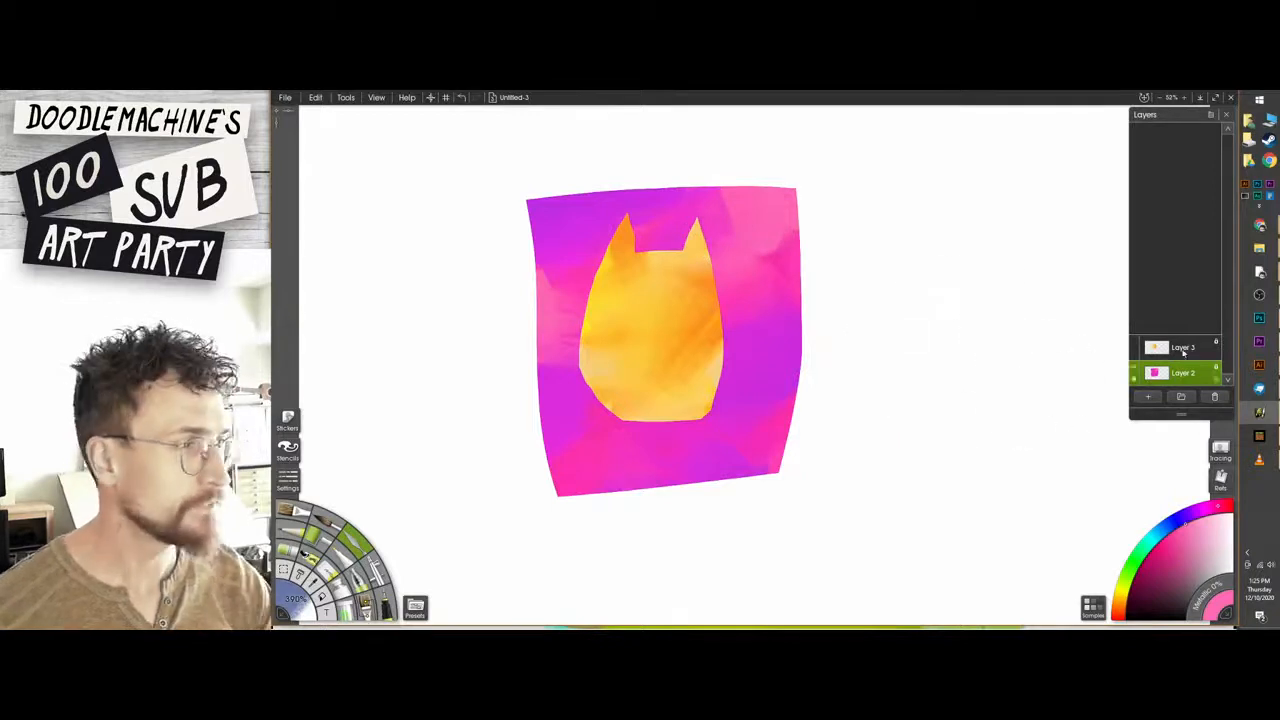
Add a new layer between the cat's body layer and the background layer, and select it with the body's orange as paint colour.
{"action": "left_click", "coordinate": [1174, 346]}
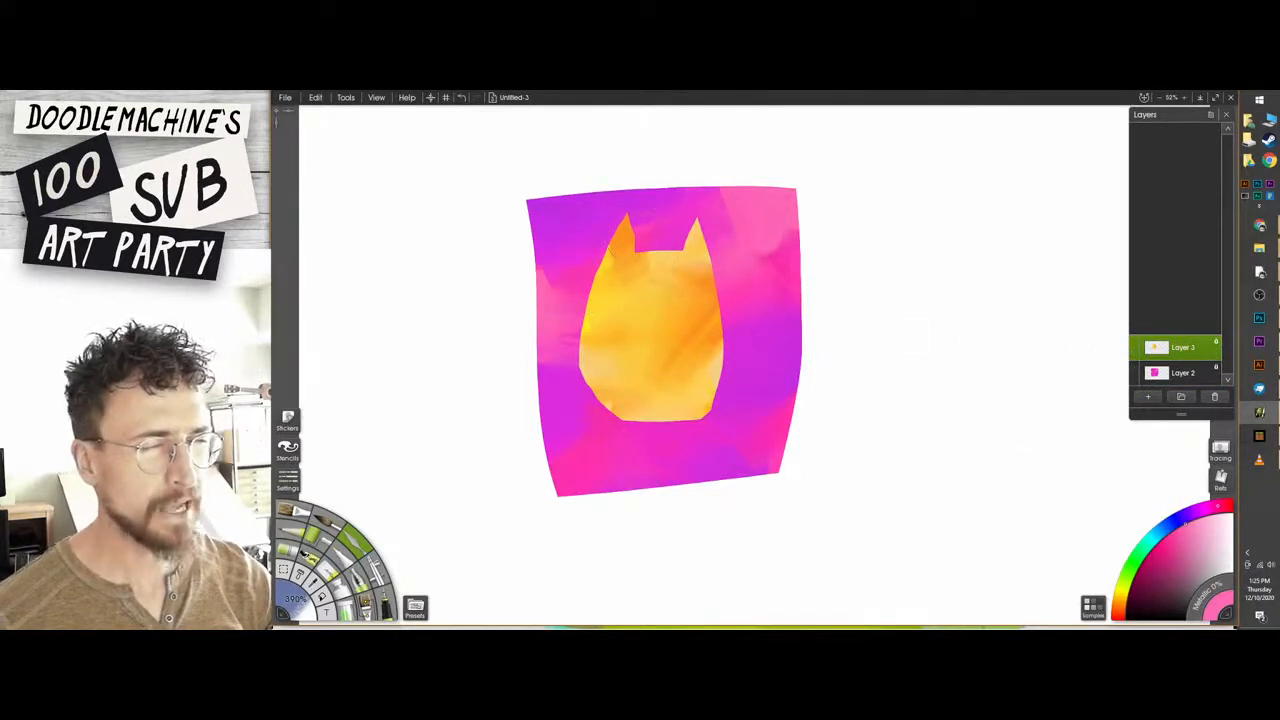
{"action": "left_click", "coordinate": [1147, 398]}
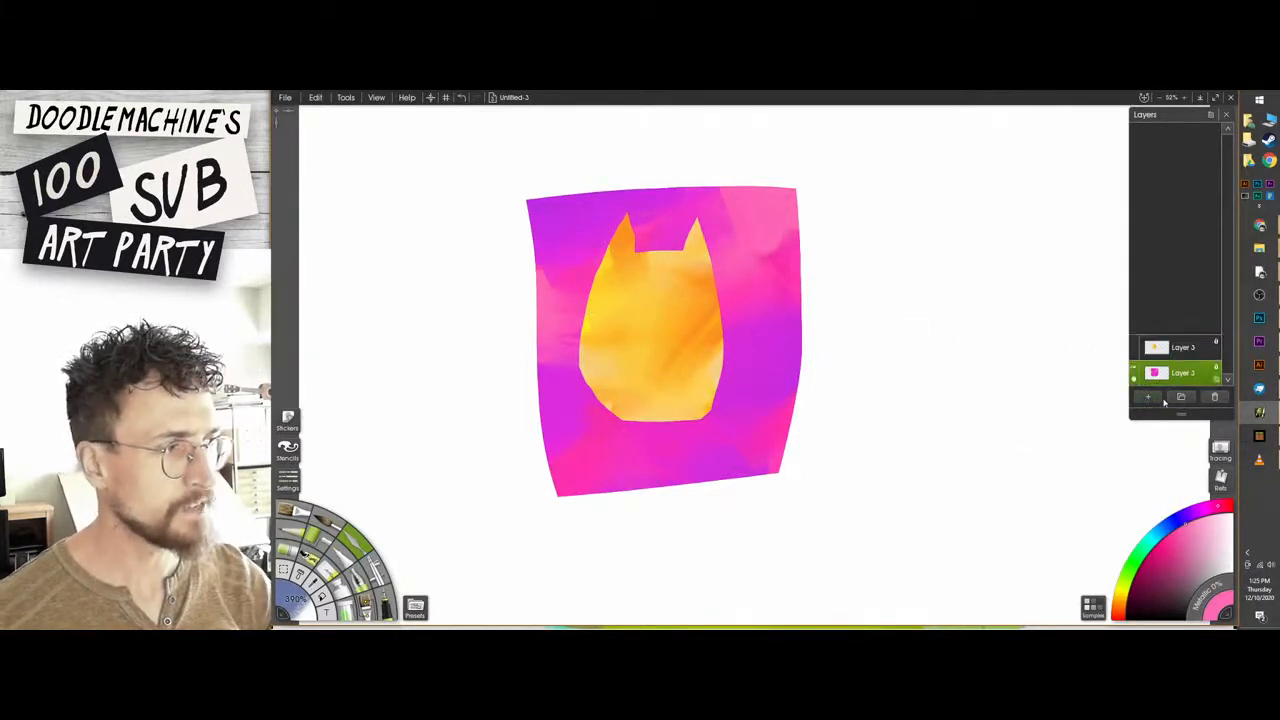
{"action": "left_click", "coordinate": [1165, 322]}
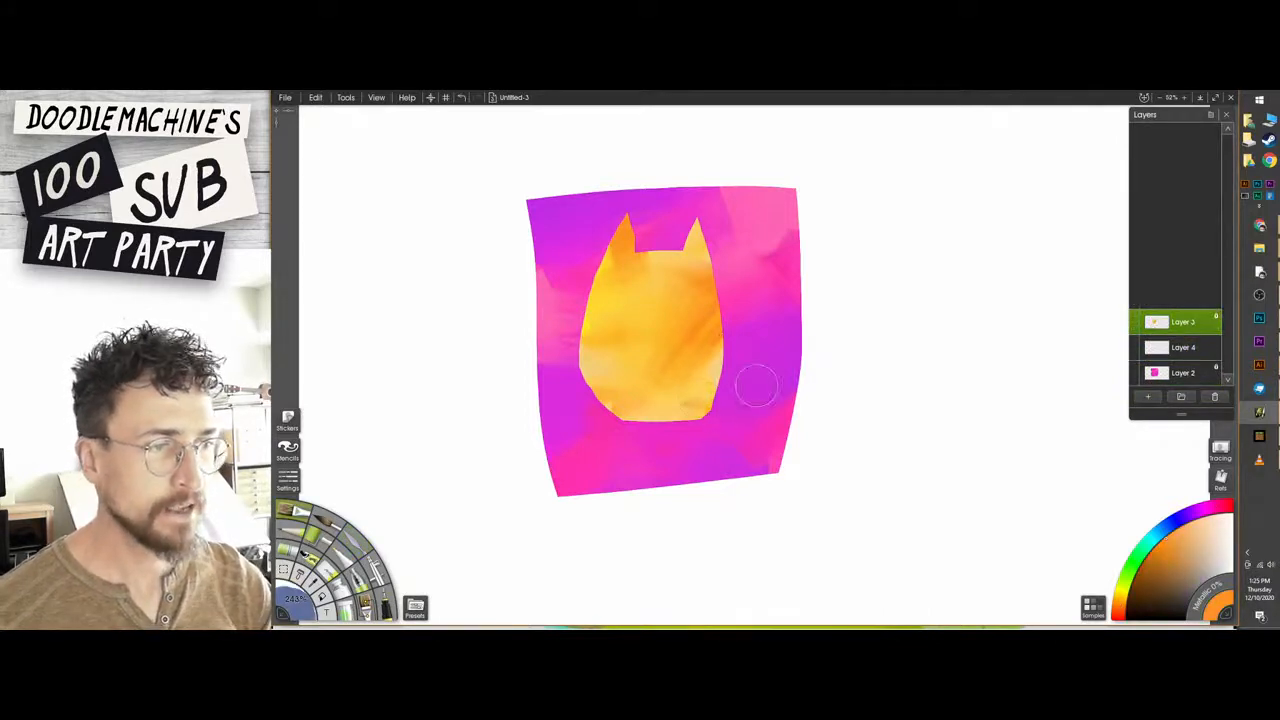
{"action": "left_click", "coordinate": [1180, 347]}
Try a thin, curving orange tail from the lower right of the cat's body and undo each attempt.
{"action": "mouse_move", "coordinate": [712, 400]}
{"action": "left_mouse_down"}
{"action": "mouse_move", "coordinate": [769, 376]}
{"action": "mouse_move", "coordinate": [736, 305]}
{"action": "mouse_move", "coordinate": [768, 240]}
{"action": "left_mouse_up"}
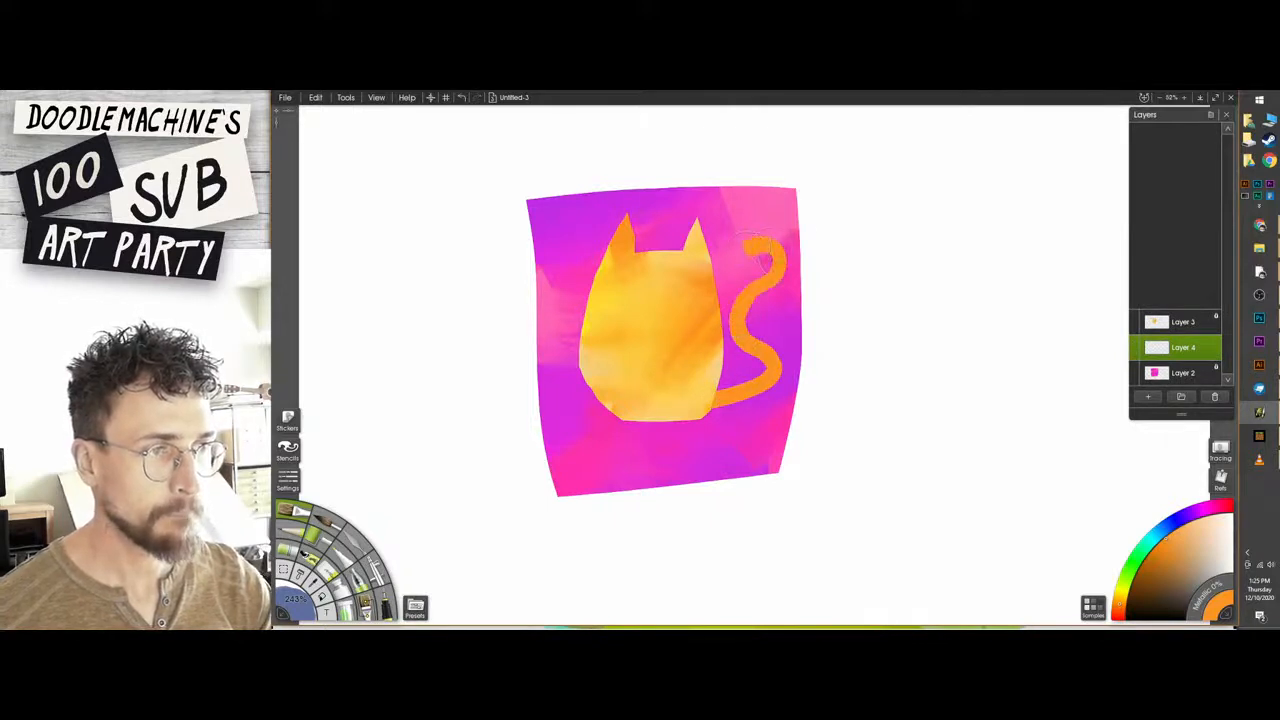
{"action": "key", "text": "ctrl+z"}
{"action": "mouse_move", "coordinate": [712, 405]}
{"action": "left_mouse_down"}
{"action": "mouse_move", "coordinate": [778, 353]}
{"action": "mouse_move", "coordinate": [740, 268]}
{"action": "left_mouse_up"}
{"action": "key", "text": "ctrl+z"}
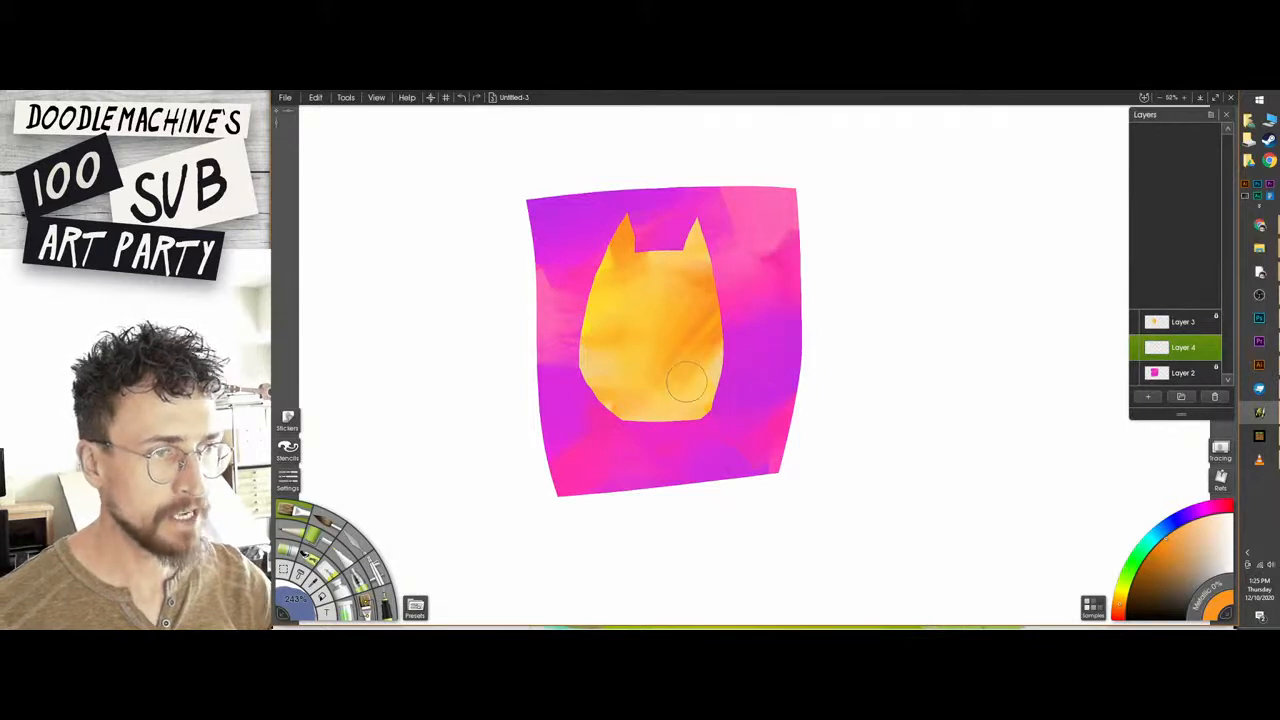
{"action": "mouse_move", "coordinate": [712, 405]}
{"action": "left_mouse_down"}
{"action": "mouse_move", "coordinate": [795, 320]}
{"action": "mouse_move", "coordinate": [765, 252]}
{"action": "mouse_move", "coordinate": [745, 262]}
{"action": "mouse_move", "coordinate": [758, 340]}
{"action": "mouse_move", "coordinate": [717, 408]}
{"action": "left_mouse_up"}
{"action": "key", "text": "ctrl+z"}
Paint a thick, upward-curving orange tail with a pointed tip behind the cat's lower right side.
{"action": "scroll", "coordinate": [745, 385], "scroll_direction": "up", "scroll_amount": 3}
{"action": "mouse_move", "coordinate": [636, 478]}
{"action": "left_mouse_down"}
{"action": "mouse_move", "coordinate": [731, 410]}
{"action": "mouse_move", "coordinate": [757, 350]}
{"action": "mouse_move", "coordinate": [767, 256]}
{"action": "mouse_move", "coordinate": [745, 196]}
{"action": "mouse_move", "coordinate": [684, 396]}
{"action": "mouse_move", "coordinate": [604, 452]}
{"action": "mouse_move", "coordinate": [722, 372]}
{"action": "mouse_move", "coordinate": [746, 262]}
{"action": "left_mouse_up"}
{"action": "mouse_move", "coordinate": [744, 178]}
{"action": "left_mouse_down"}
{"action": "mouse_move", "coordinate": [718, 200]}
{"action": "mouse_move", "coordinate": [779, 219]}
{"action": "left_mouse_up"}
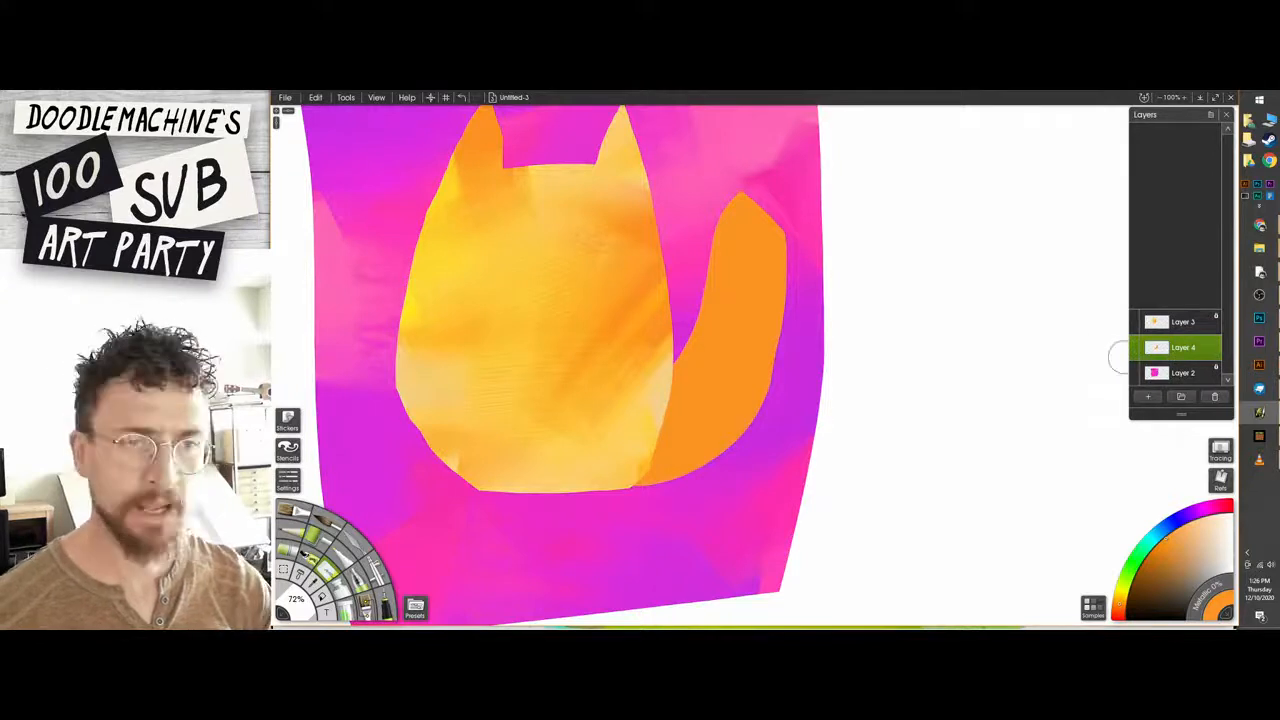
Select the painted contents of Layer 4 and add a new layer directly above it.
{"action": "right_click", "coordinate": [1216, 354]}
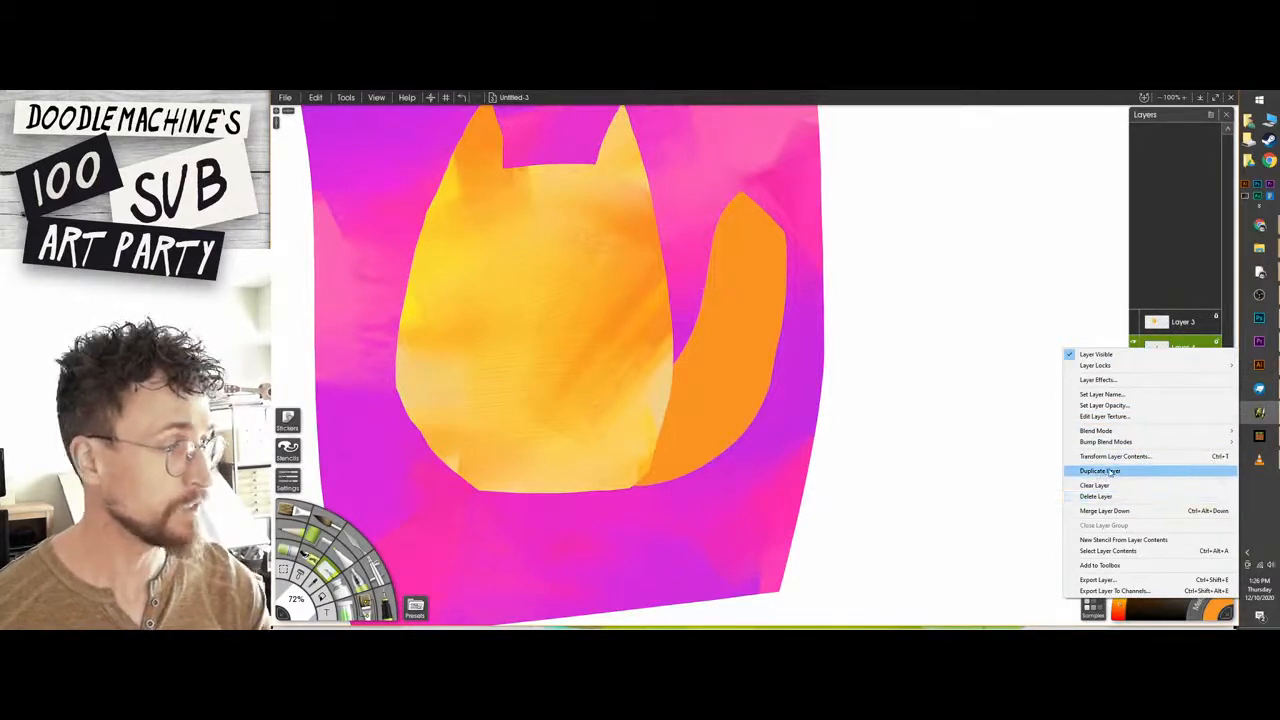
{"action": "left_click", "coordinate": [1207, 294]}
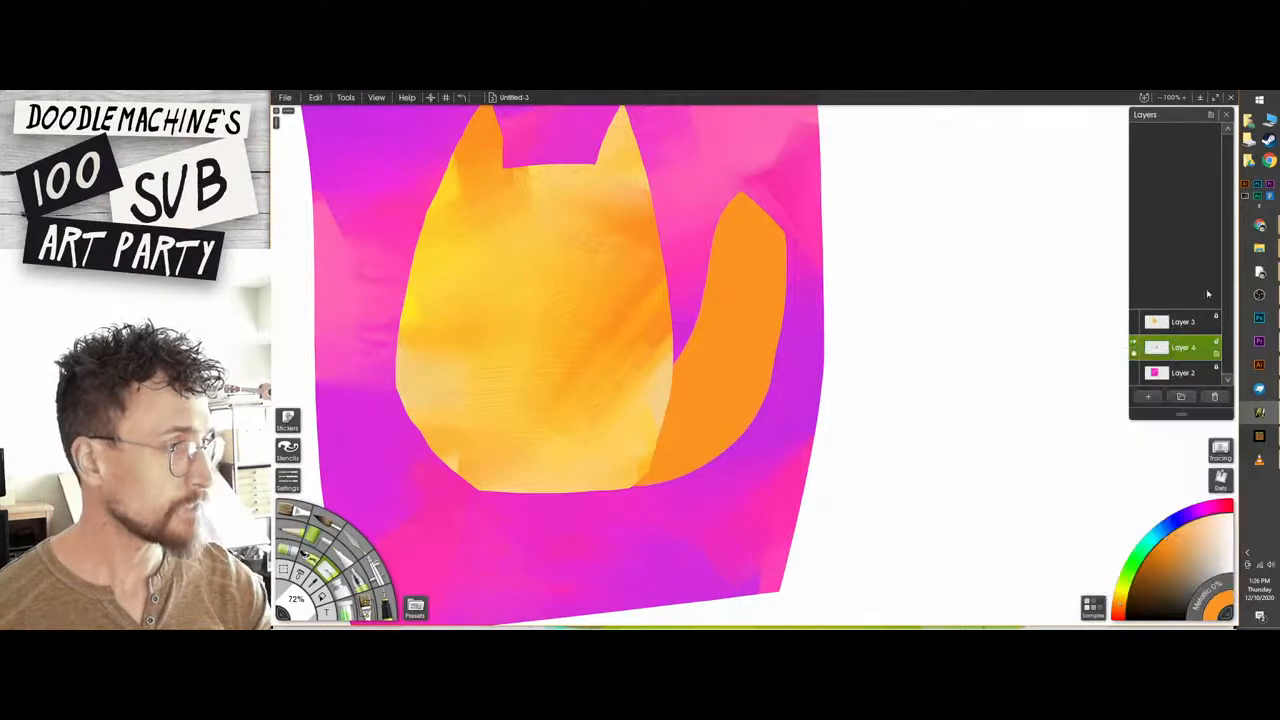
{"action": "left_click", "coordinate": [1158, 347], "text": "ctrl"}
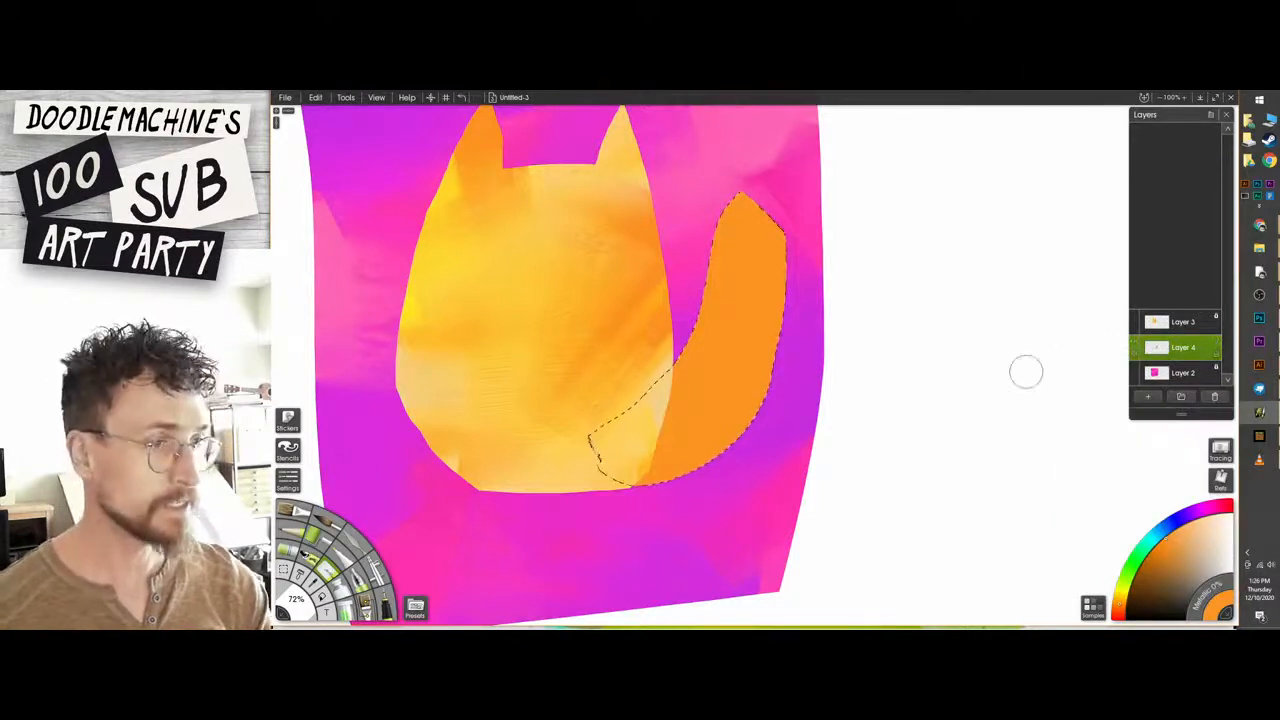
{"action": "left_click", "coordinate": [1148, 398]}
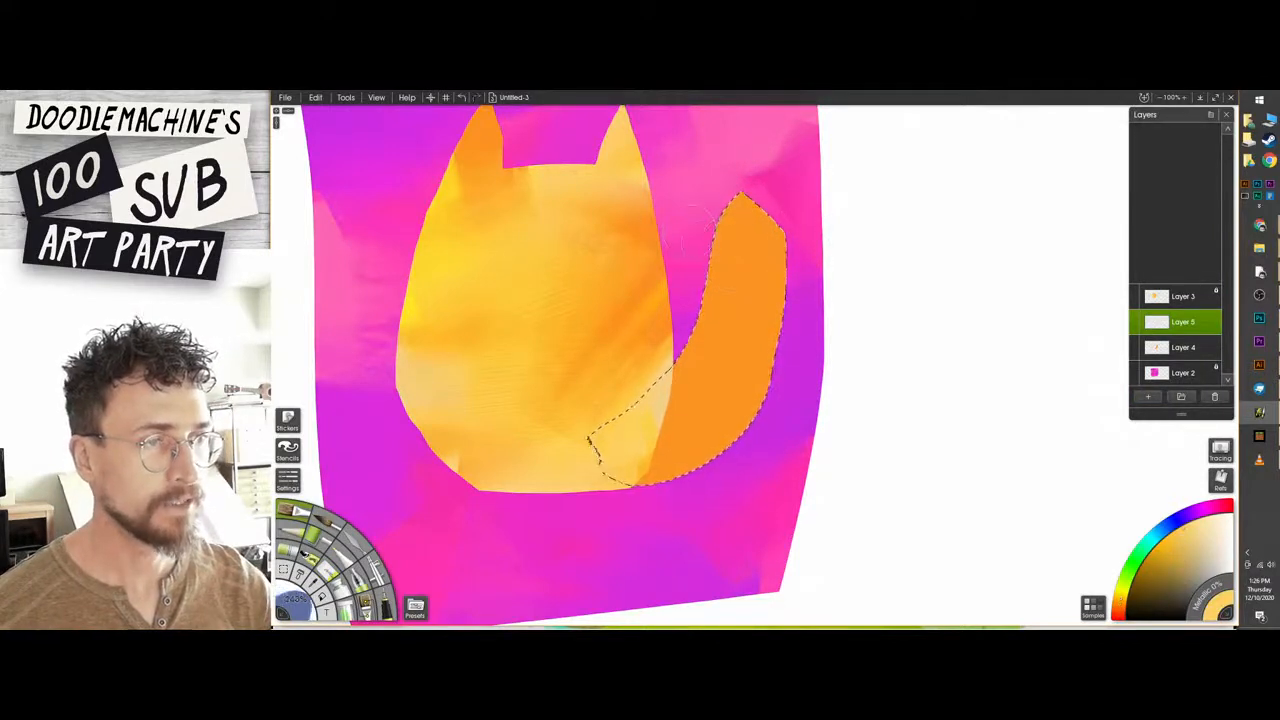
Paint a light yellow-orange tail tip with a jagged fur edge inside the selection, then clear the selection.
{"action": "mouse_move", "coordinate": [708, 300]}
{"action": "left_mouse_down"}
{"action": "mouse_move", "coordinate": [739, 250]}
{"action": "mouse_move", "coordinate": [749, 295]}
{"action": "mouse_move", "coordinate": [774, 250]}
{"action": "mouse_move", "coordinate": [794, 295]}
{"action": "mouse_move", "coordinate": [774, 228]}
{"action": "mouse_move", "coordinate": [759, 245]}
{"action": "mouse_move", "coordinate": [744, 220]}
{"action": "mouse_move", "coordinate": [728, 229]}
{"action": "mouse_move", "coordinate": [742, 208]}
{"action": "mouse_move", "coordinate": [726, 220]}
{"action": "mouse_move", "coordinate": [738, 294]}
{"action": "left_mouse_up"}
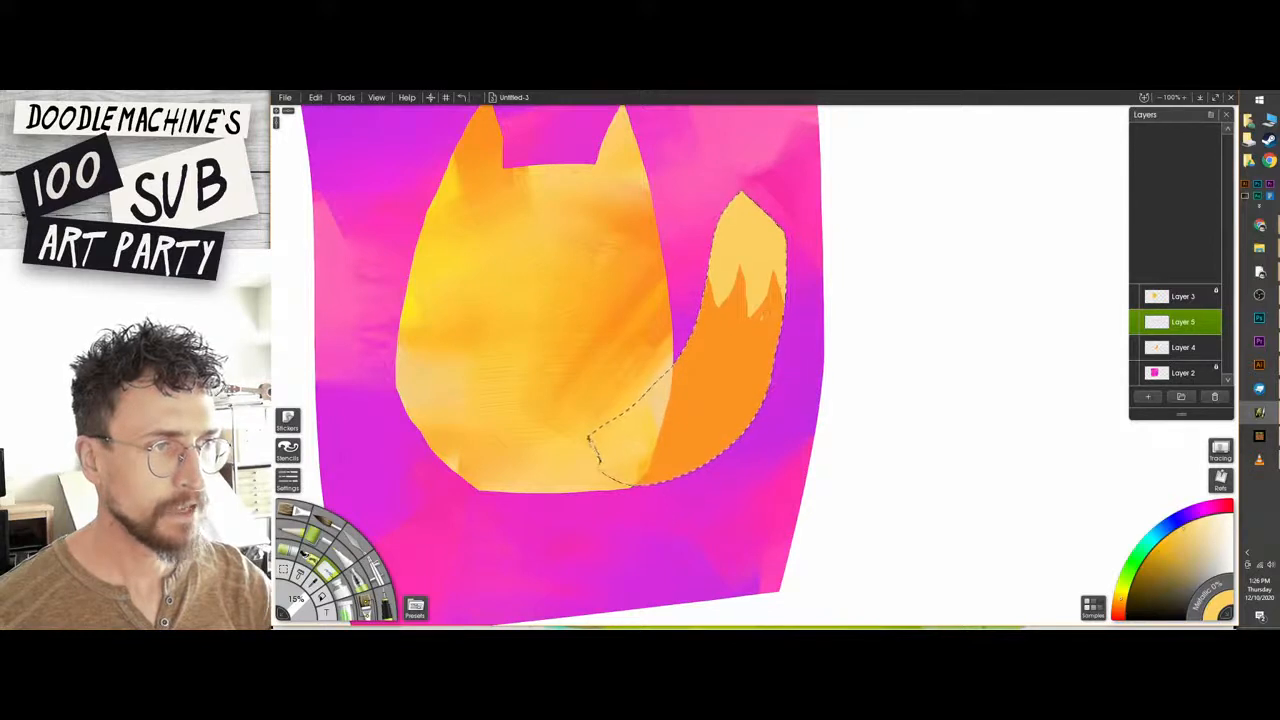
{"action": "key", "text": "ctrl+z"}
{"action": "left_click_drag", "start_coordinate": [750, 285], "coordinate": [751, 308]}
{"action": "key", "text": "ctrl+z"}
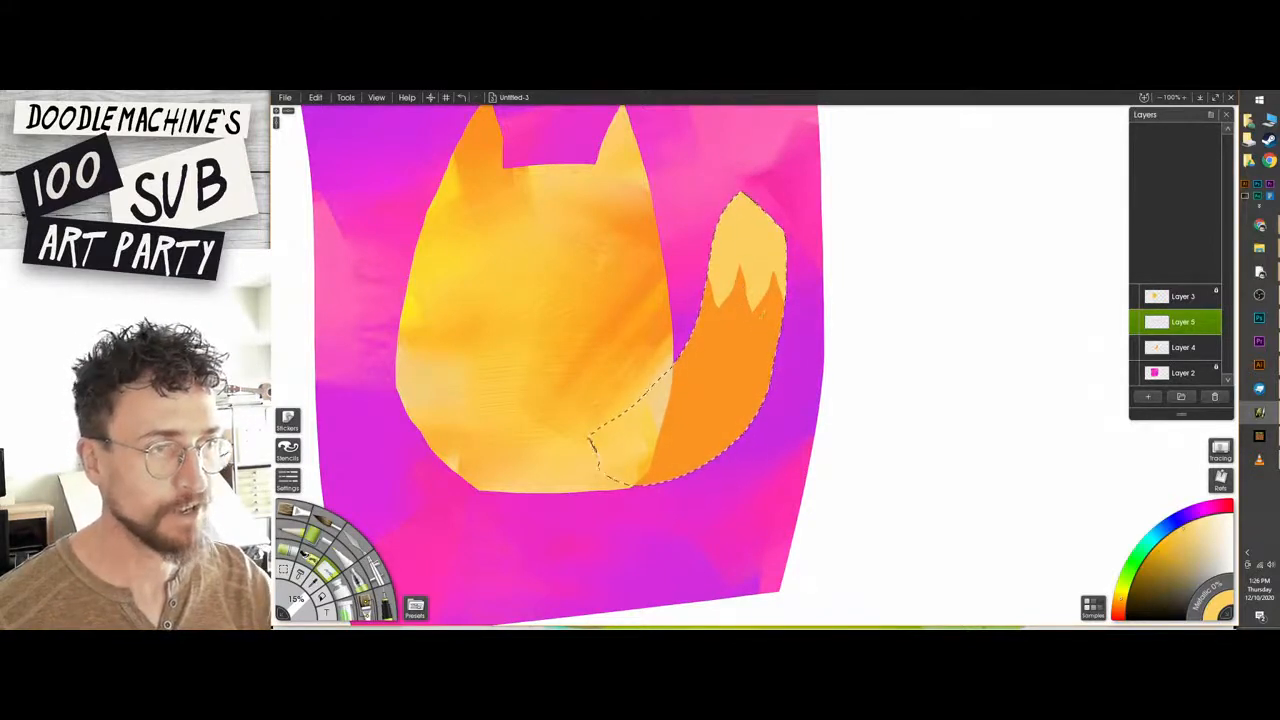
{"action": "key", "text": "ctrl+d"}
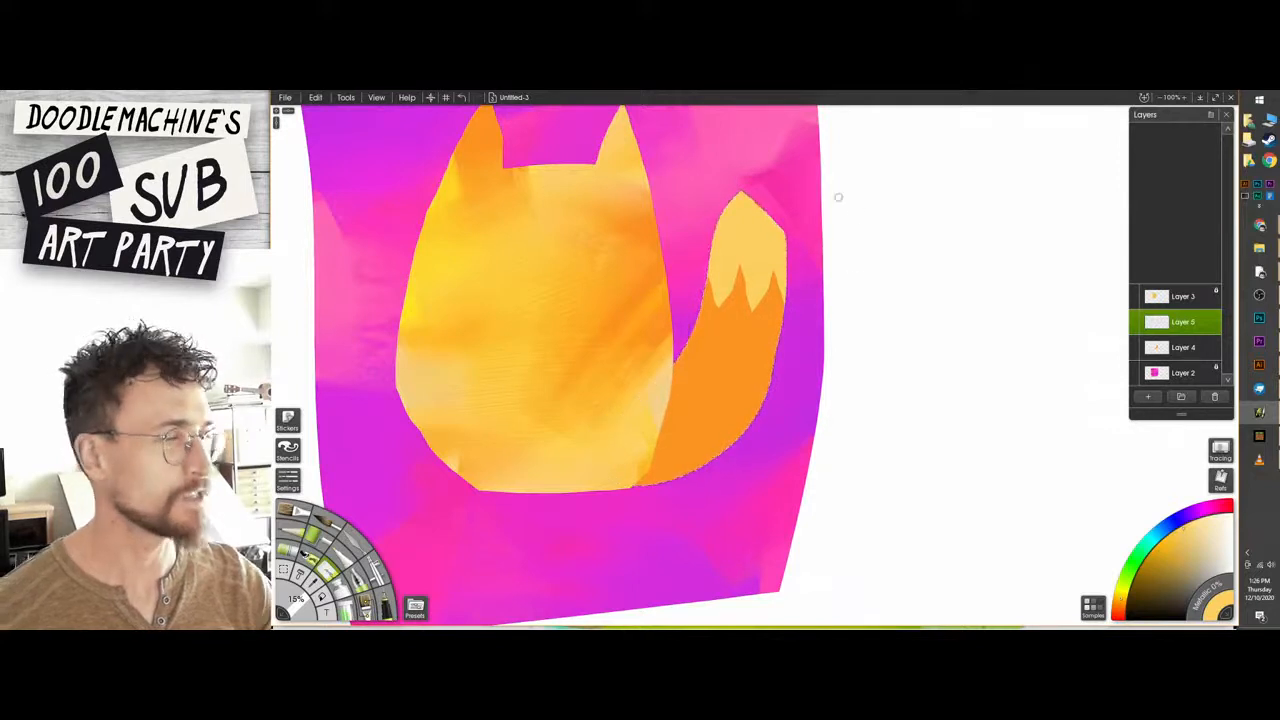
Lock the transparency of Layer 4 and paint darker orange shading over the tail, blending it with the palette knife.
{"action": "left_click", "coordinate": [1160, 350]}
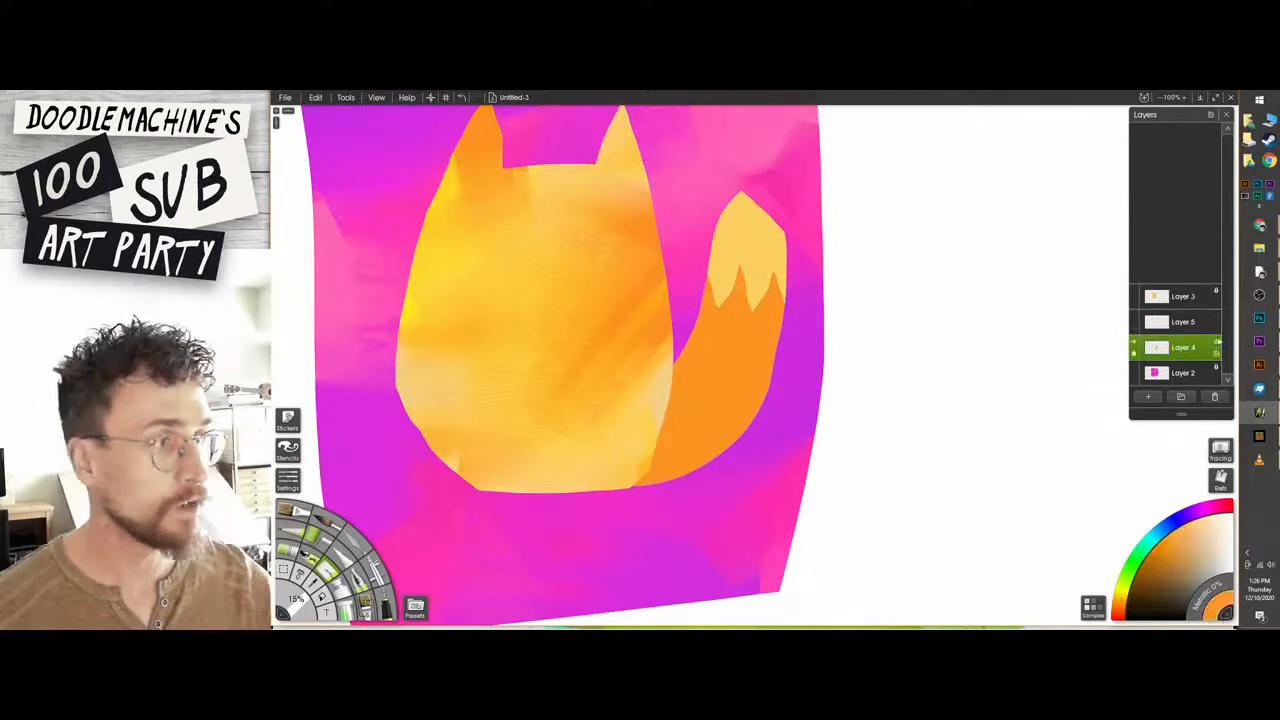
{"action": "left_click", "coordinate": [1218, 342]}
{"action": "left_click", "coordinate": [1205, 356]}
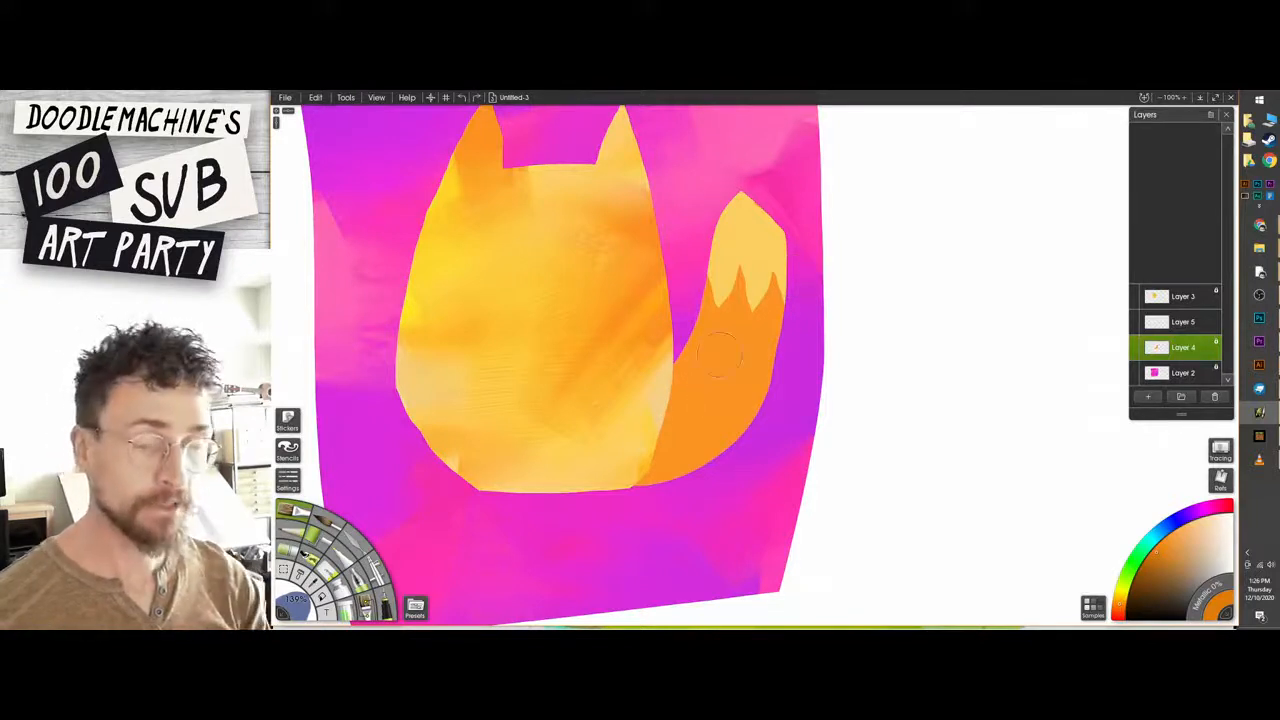
{"action": "mouse_move", "coordinate": [650, 470]}
{"action": "left_mouse_down"}
{"action": "mouse_move", "coordinate": [696, 424]}
{"action": "mouse_move", "coordinate": [715, 445]}
{"action": "left_mouse_up"}
{"action": "mouse_move", "coordinate": [738, 400]}
{"action": "left_mouse_down"}
{"action": "mouse_move", "coordinate": [768, 298]}
{"action": "mouse_move", "coordinate": [727, 375]}
{"action": "mouse_move", "coordinate": [848, 346]}
{"action": "mouse_move", "coordinate": [778, 295]}
{"action": "left_mouse_up"}
{"action": "key", "text": "k"}
{"action": "key", "text": "ctrl+z"}
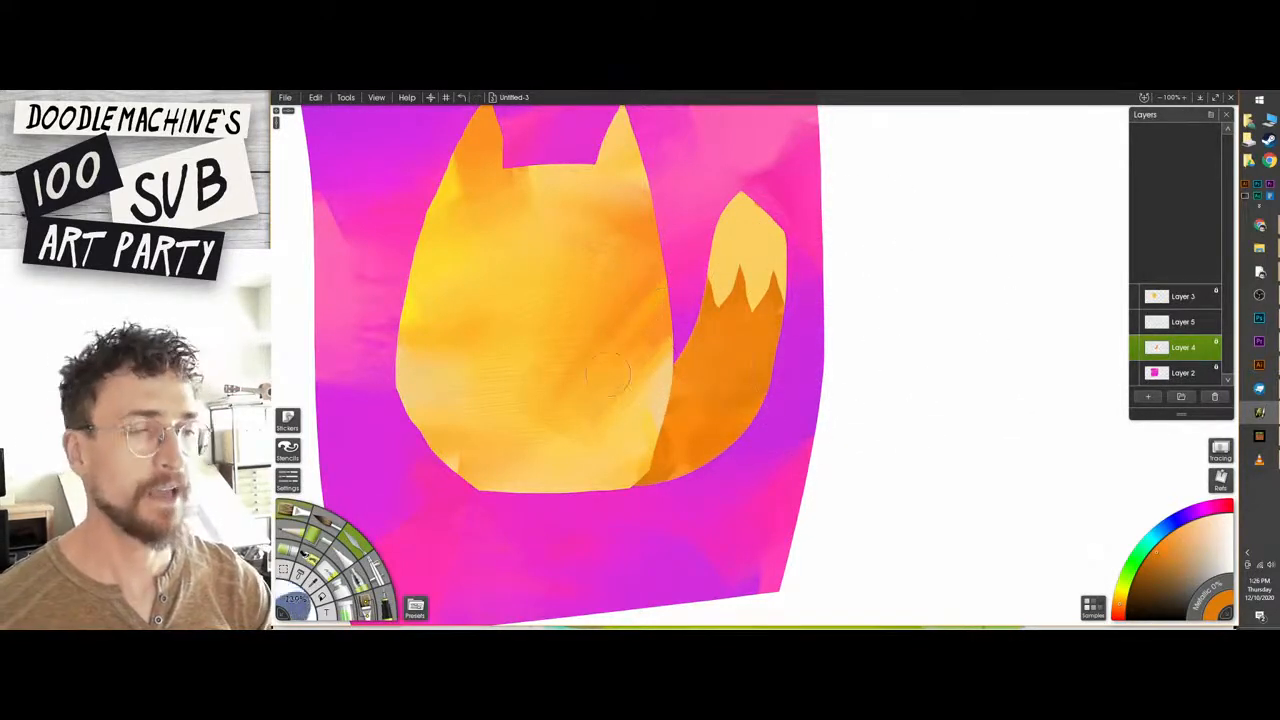
Dab light yellow-orange patches on the lower tail and blend them into the darker orange with the palette knife.
{"action": "key", "text": "o"}
{"action": "mouse_move", "coordinate": [710, 361]}
{"action": "left_mouse_down"}
{"action": "mouse_move", "coordinate": [686, 378]}
{"action": "mouse_move", "coordinate": [688, 450]}
{"action": "left_mouse_up"}
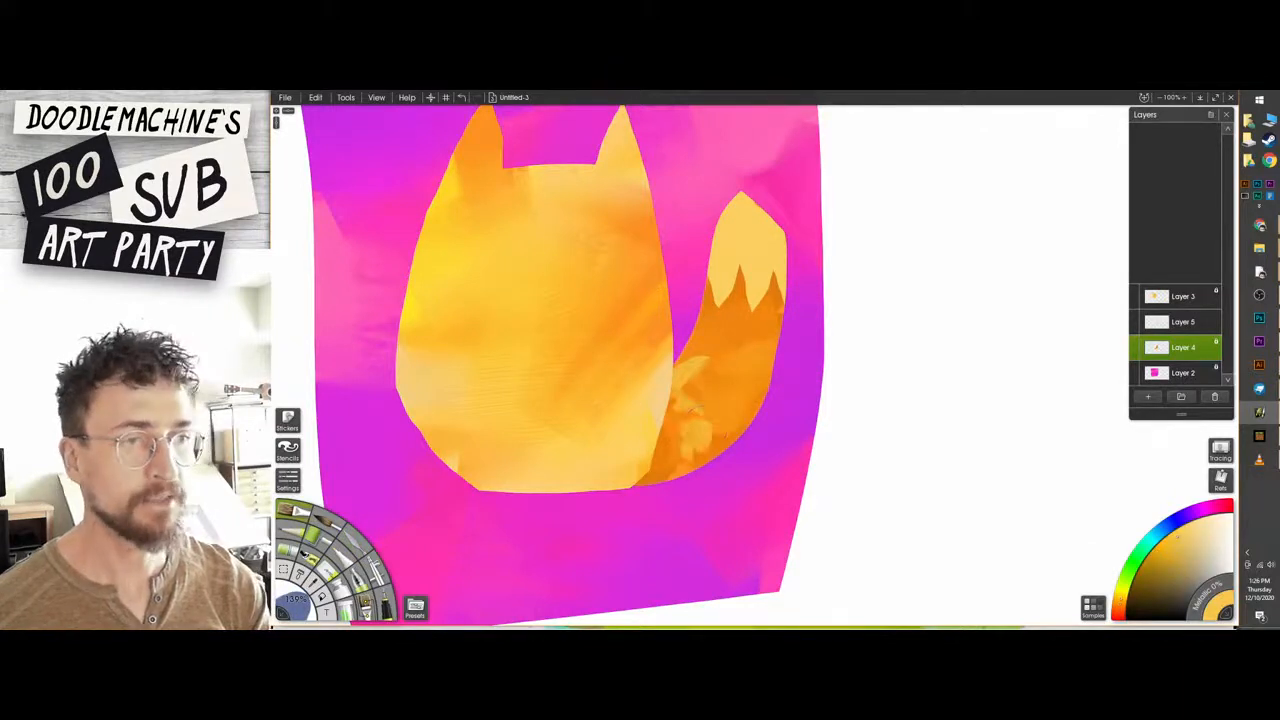
{"action": "mouse_move", "coordinate": [718, 338]}
{"action": "left_mouse_down"}
{"action": "mouse_move", "coordinate": [733, 346]}
{"action": "mouse_move", "coordinate": [702, 384]}
{"action": "mouse_move", "coordinate": [746, 432]}
{"action": "left_mouse_up"}
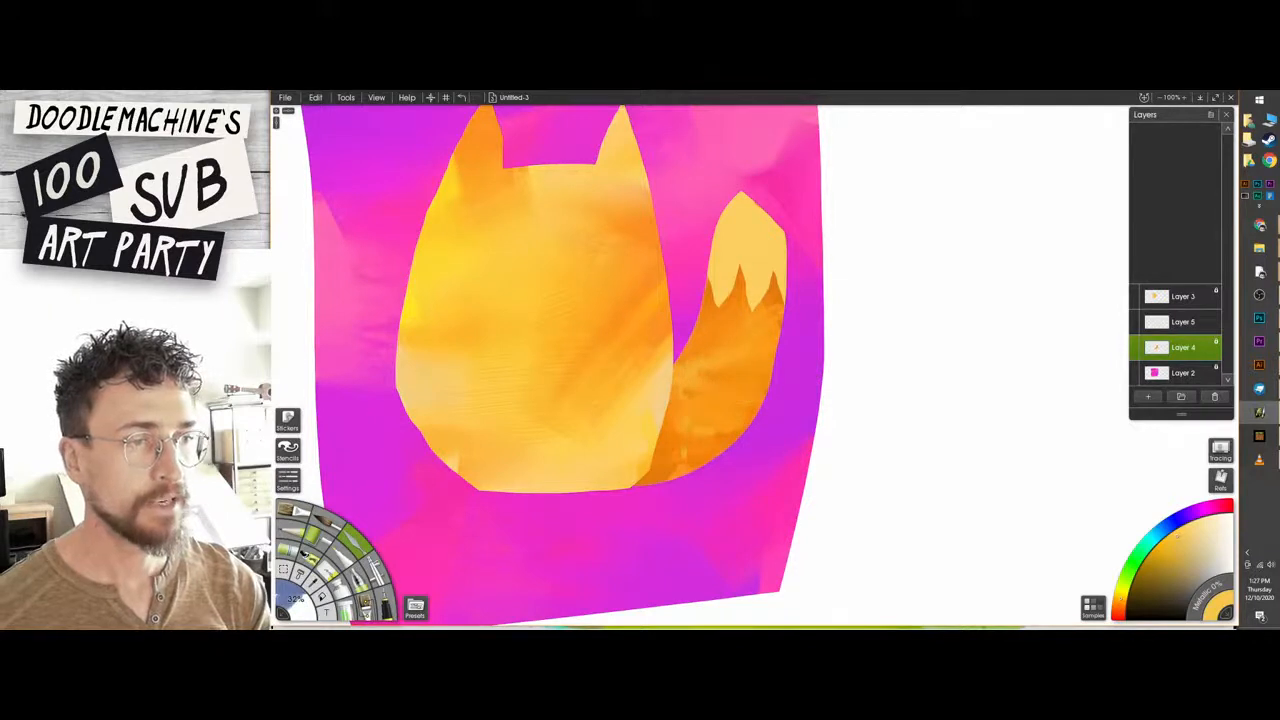
{"action": "mouse_move", "coordinate": [820, 350]}
{"action": "left_mouse_down"}
{"action": "mouse_move", "coordinate": [861, 357]}
{"action": "mouse_move", "coordinate": [716, 377]}
{"action": "left_mouse_up"}
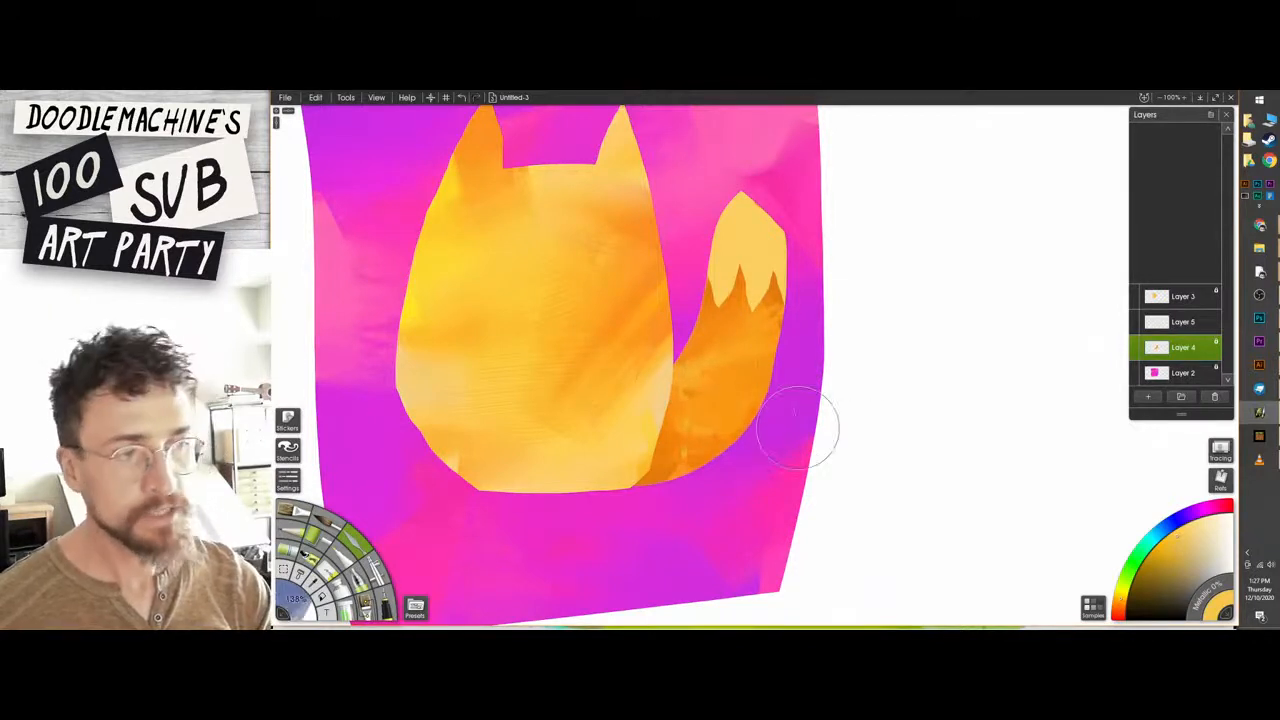
{"action": "left_click_drag", "start_coordinate": [775, 335], "coordinate": [680, 385]}
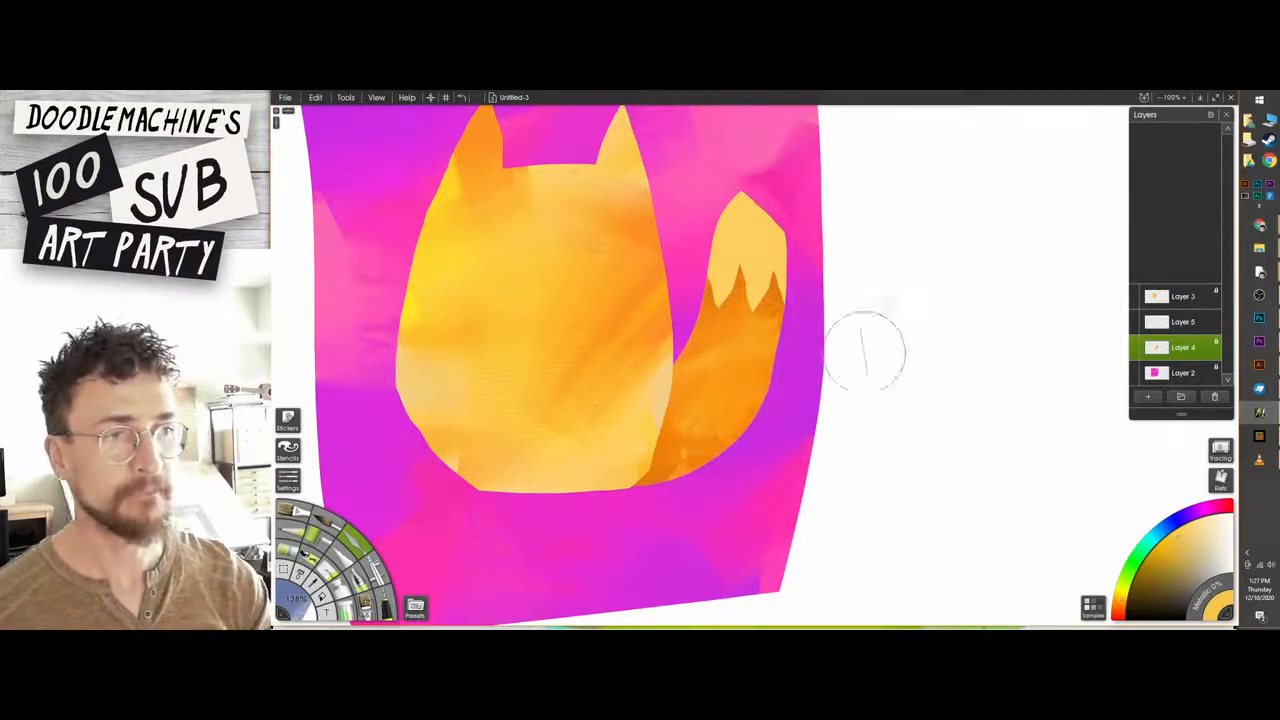
Lock the transparency of Layer 5 and blend a slightly darker orange into the tail tip.
{"action": "left_click", "coordinate": [1183, 321]}
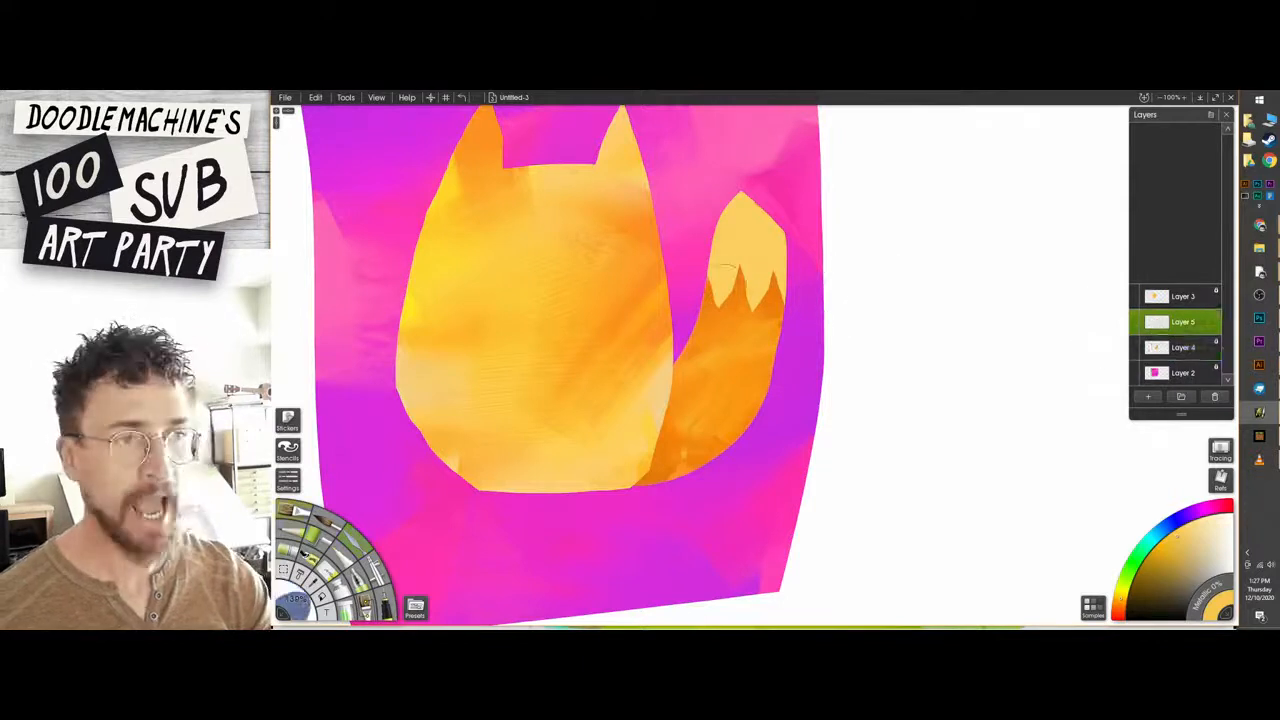
{"action": "left_click", "coordinate": [1216, 321]}
{"action": "left_click", "coordinate": [1228, 331]}
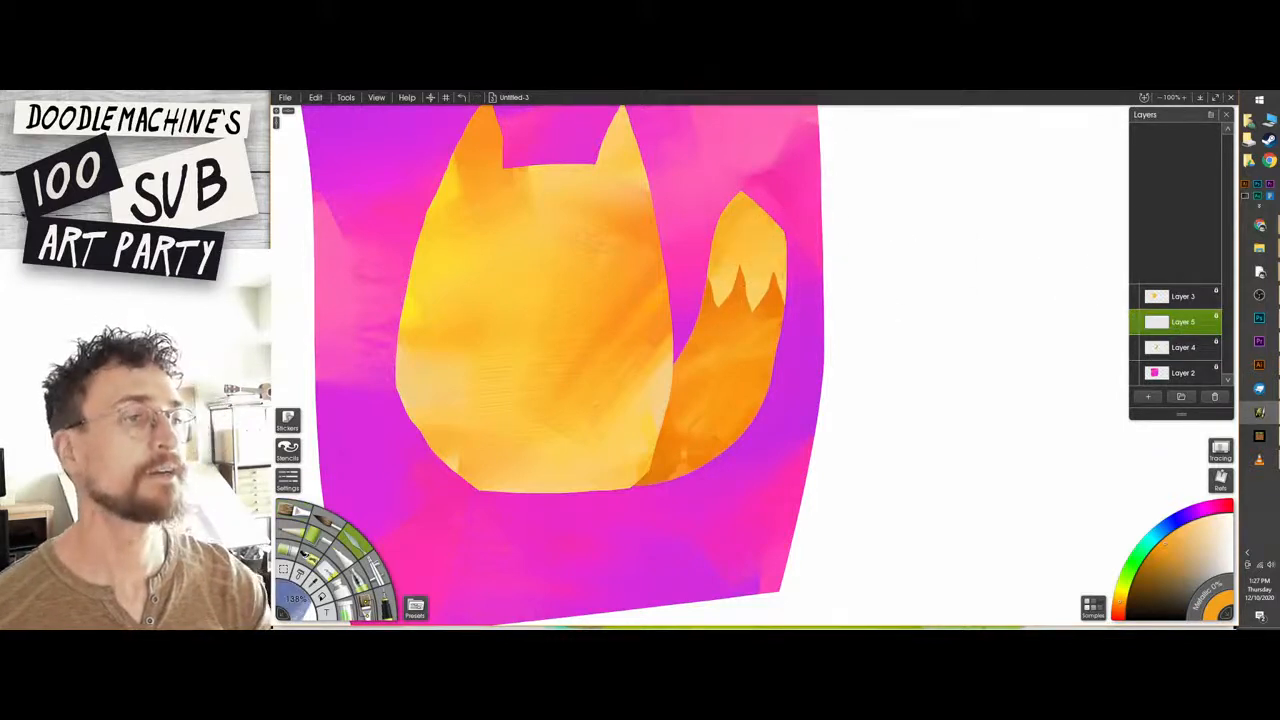
{"action": "left_click_drag", "start_coordinate": [878, 236], "coordinate": [904, 259]}
Add a new layer above the cat's body layer and set up a small brush in black.
{"action": "left_click", "coordinate": [1176, 300]}
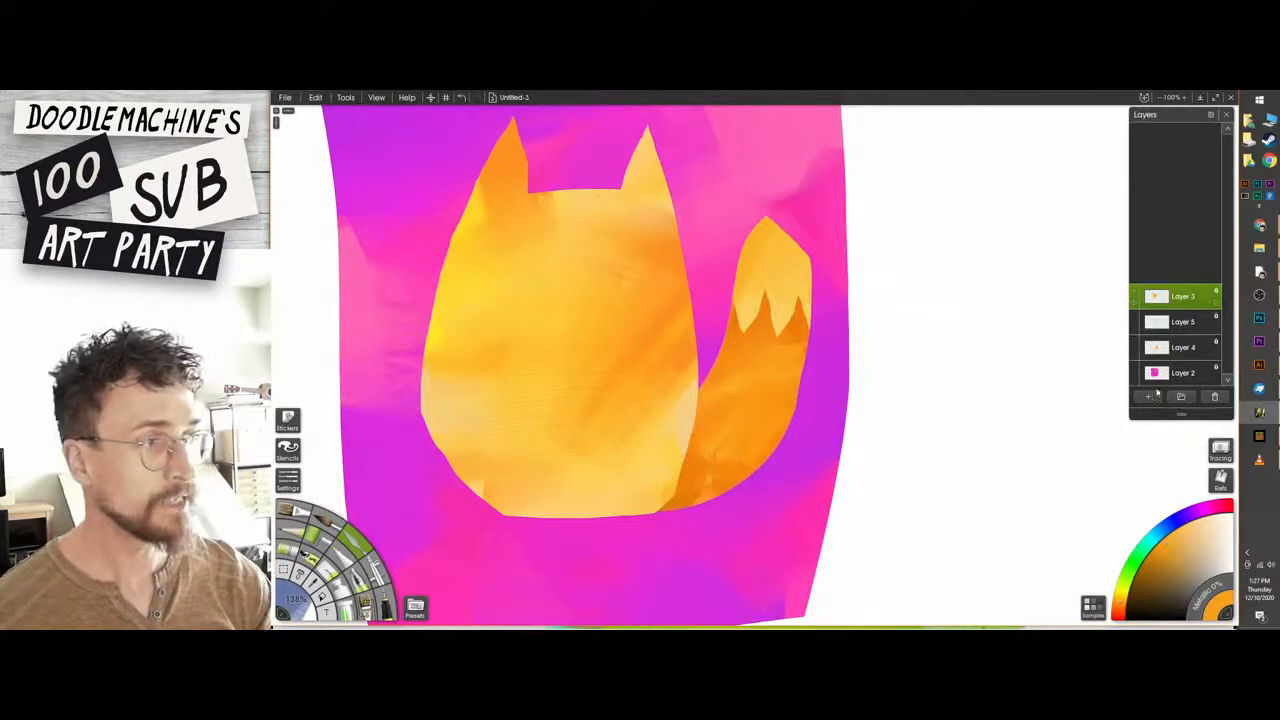
{"action": "left_click", "coordinate": [1148, 396]}
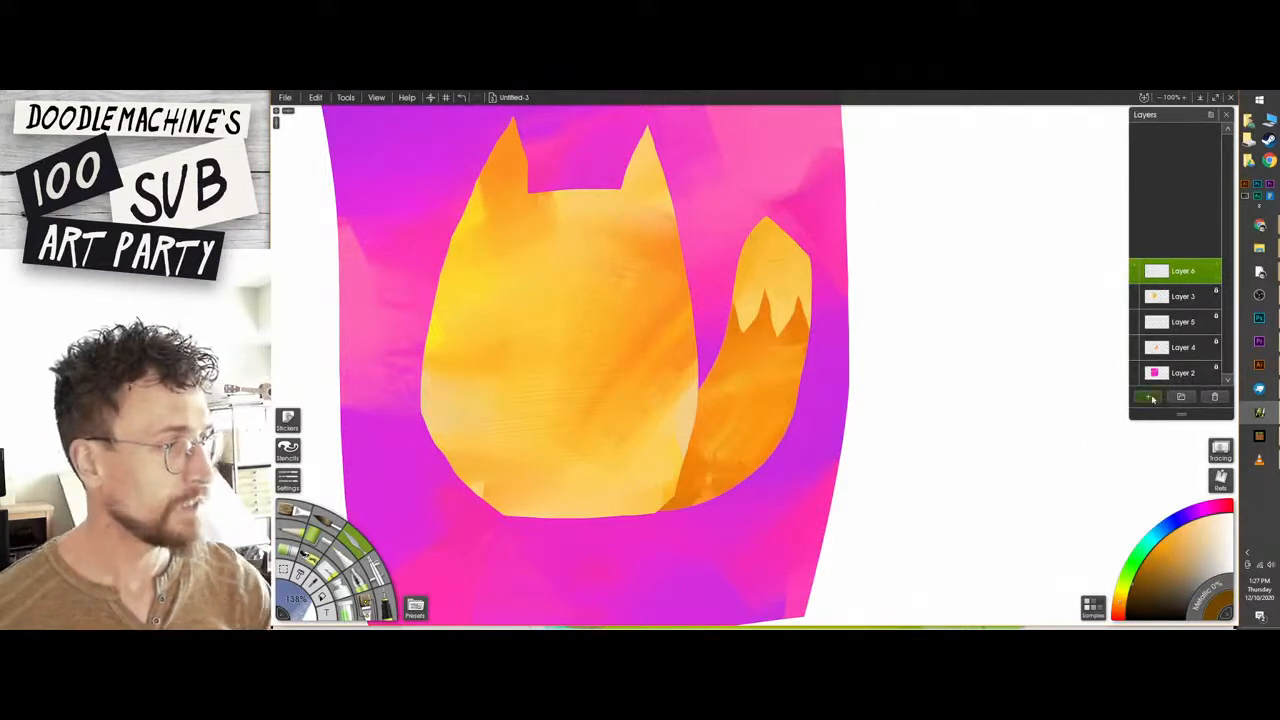
{"action": "left_click", "coordinate": [636, 241]}
{"action": "key", "text": "ctrl+z"}
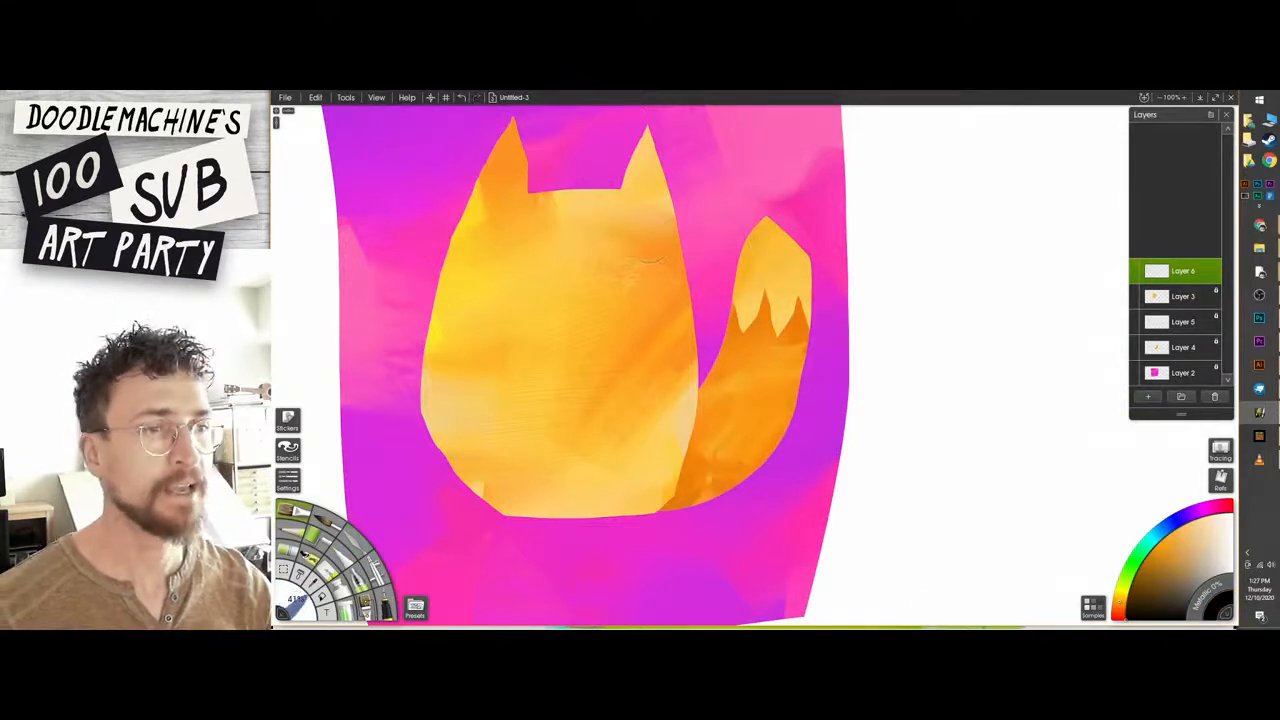
{"action": "left_click_drag", "start_coordinate": [643, 233], "coordinate": [659, 254]}
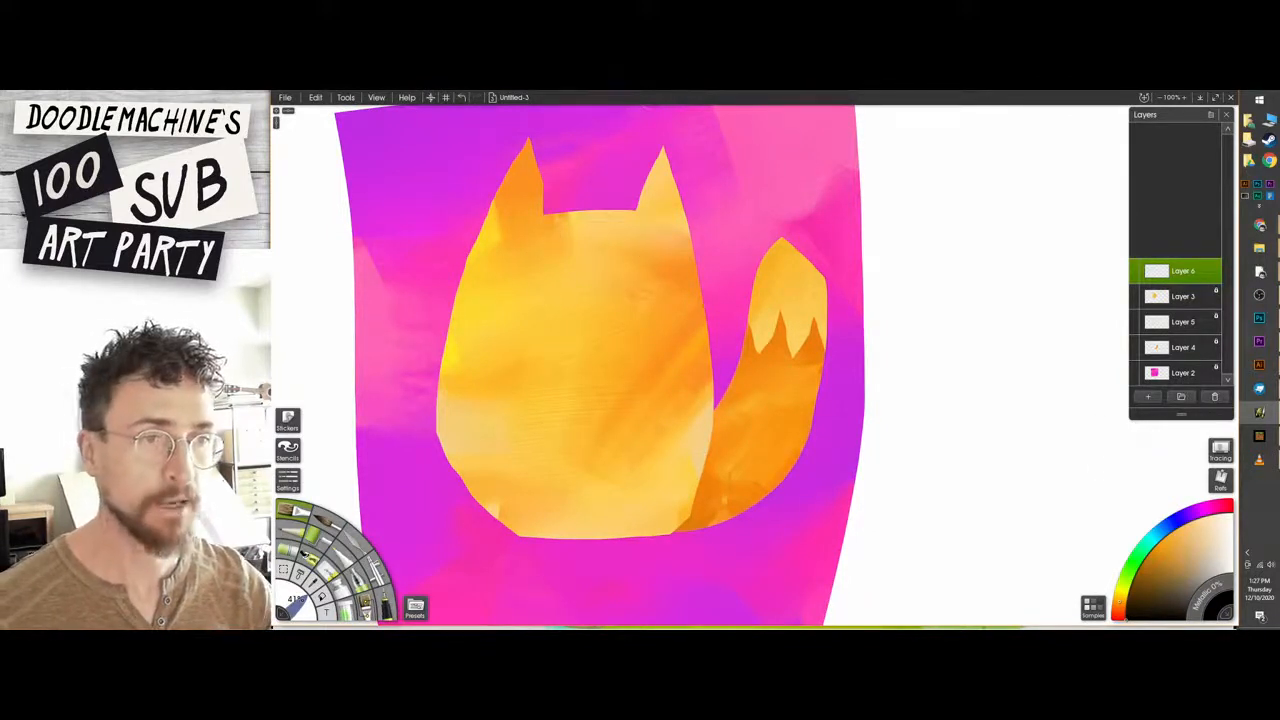
Try large black eyes with a nose and wide smile set close together, check the face mirrored, and undo it all.
{"action": "left_click", "coordinate": [515, 252]}
{"action": "left_click", "coordinate": [639, 267]}
{"action": "left_click", "coordinate": [559, 276]}
{"action": "mouse_move", "coordinate": [552, 280]}
{"action": "left_mouse_down"}
{"action": "mouse_move", "coordinate": [571, 303]}
{"action": "mouse_move", "coordinate": [575, 282]}
{"action": "mouse_move", "coordinate": [559, 327]}
{"action": "mouse_move", "coordinate": [531, 315]}
{"action": "mouse_move", "coordinate": [626, 297]}
{"action": "left_mouse_up"}
{"action": "key", "text": "ctrl+z"}
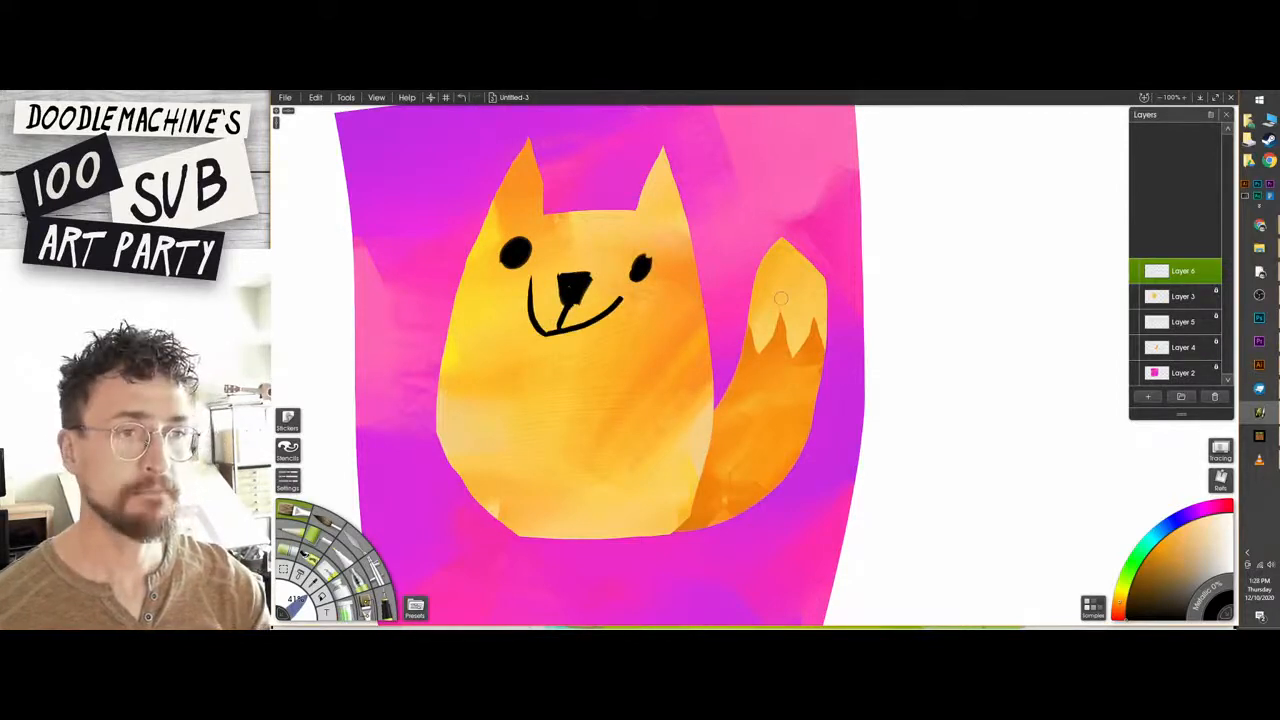
{"action": "key", "text": "h"}
{"action": "key", "text": "h"}
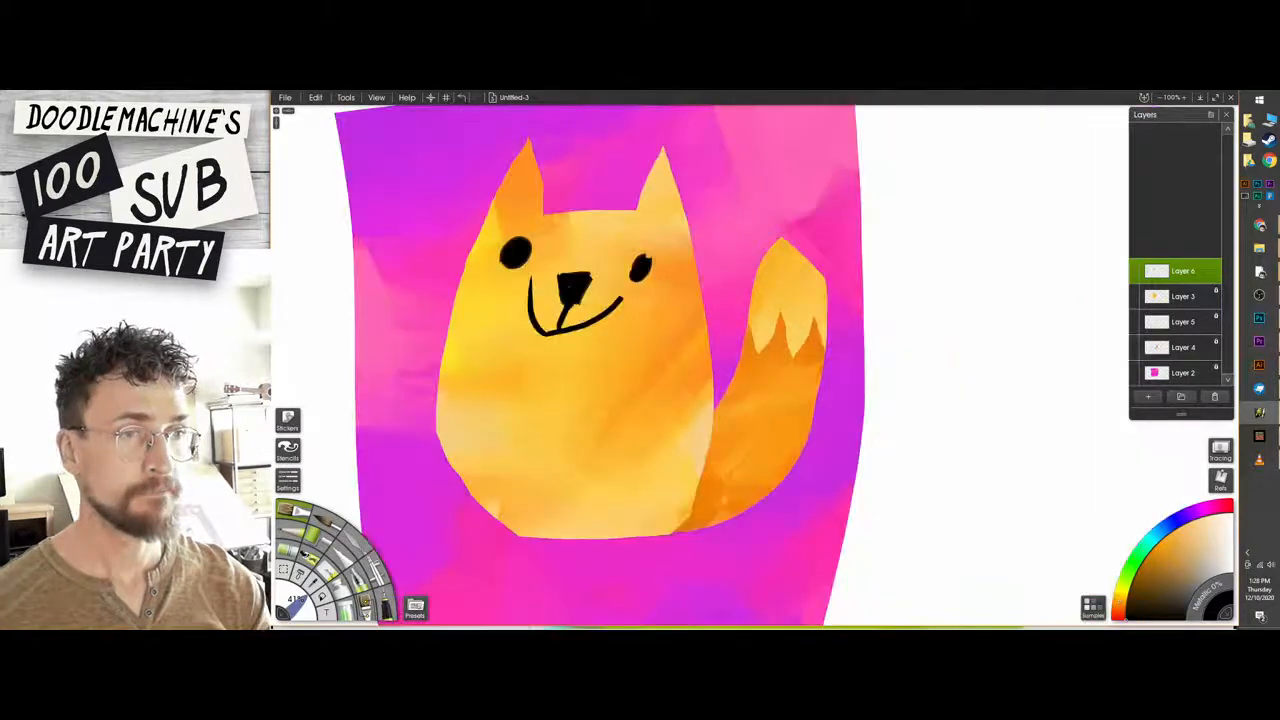
{"action": "key", "text": "ctrl+z"}
{"action": "key", "text": "ctrl+z"}
{"action": "key", "text": "ctrl+z"}
{"action": "key", "text": "ctrl+z"}
{"action": "key", "text": "ctrl+z"}
{"action": "key", "text": "ctrl+z"}
{"action": "key", "text": "ctrl+z"}
Paint two small black eyes set wide apart near the edges of the cat's body.
{"action": "left_click_drag", "start_coordinate": [495, 250], "coordinate": [496, 254]}
{"action": "left_click_drag", "start_coordinate": [675, 270], "coordinate": [678, 270]}
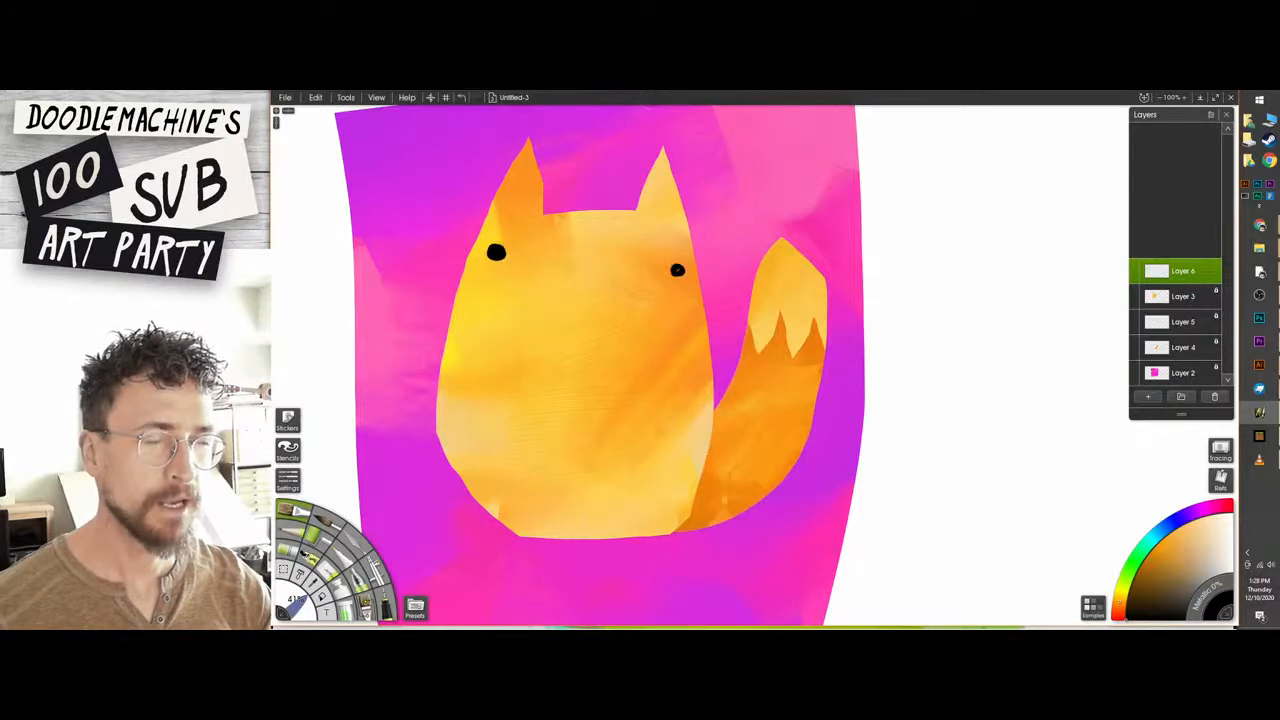
Try several black nose and mouth shapes between the cat's eyes, undoing each one.
{"action": "mouse_move", "coordinate": [565, 264]}
{"action": "left_mouse_down"}
{"action": "mouse_move", "coordinate": [598, 264]}
{"action": "mouse_move", "coordinate": [580, 275]}
{"action": "mouse_move", "coordinate": [576, 328]}
{"action": "mouse_move", "coordinate": [560, 346]}
{"action": "mouse_move", "coordinate": [598, 341]}
{"action": "left_mouse_up"}
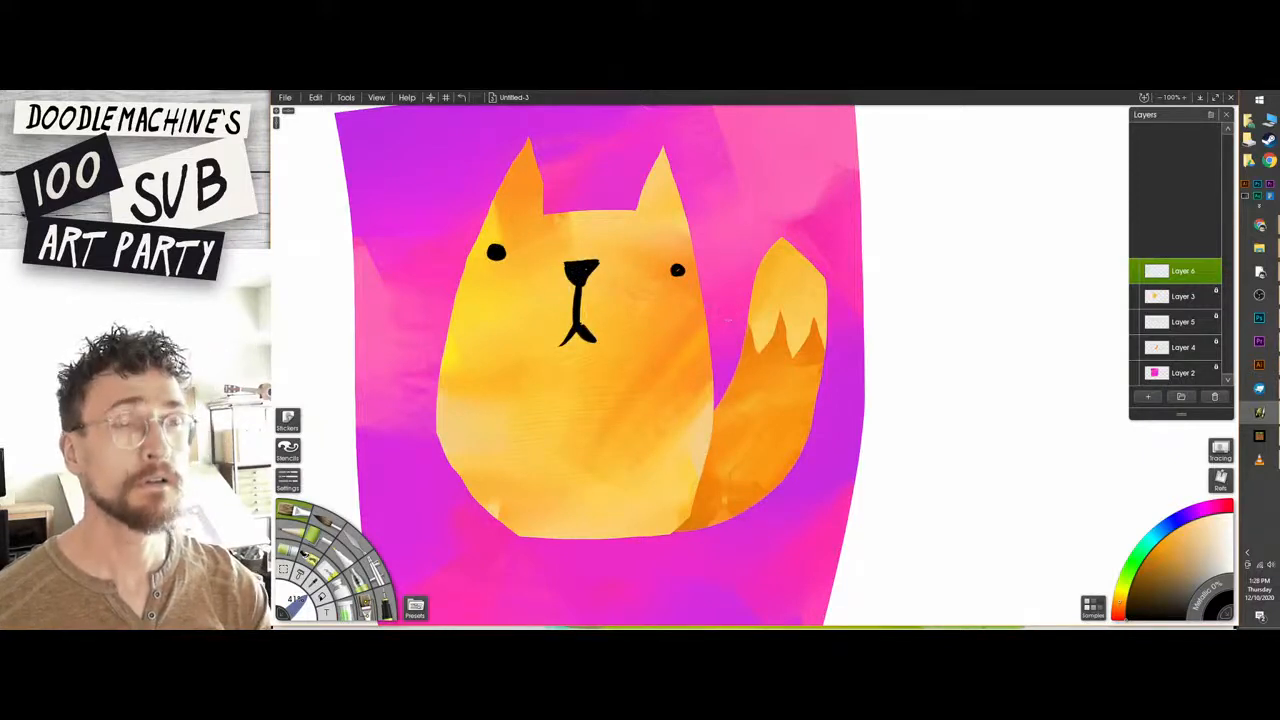
{"action": "key", "text": "ctrl+z"}
{"action": "key", "text": "ctrl+z"}
{"action": "key", "text": "ctrl+z"}
{"action": "mouse_move", "coordinate": [581, 278]}
{"action": "left_mouse_down"}
{"action": "mouse_move", "coordinate": [593, 318]}
{"action": "mouse_move", "coordinate": [579, 323]}
{"action": "mouse_move", "coordinate": [614, 320]}
{"action": "mouse_move", "coordinate": [634, 256]}
{"action": "left_mouse_up"}
{"action": "key", "text": "ctrl+z"}
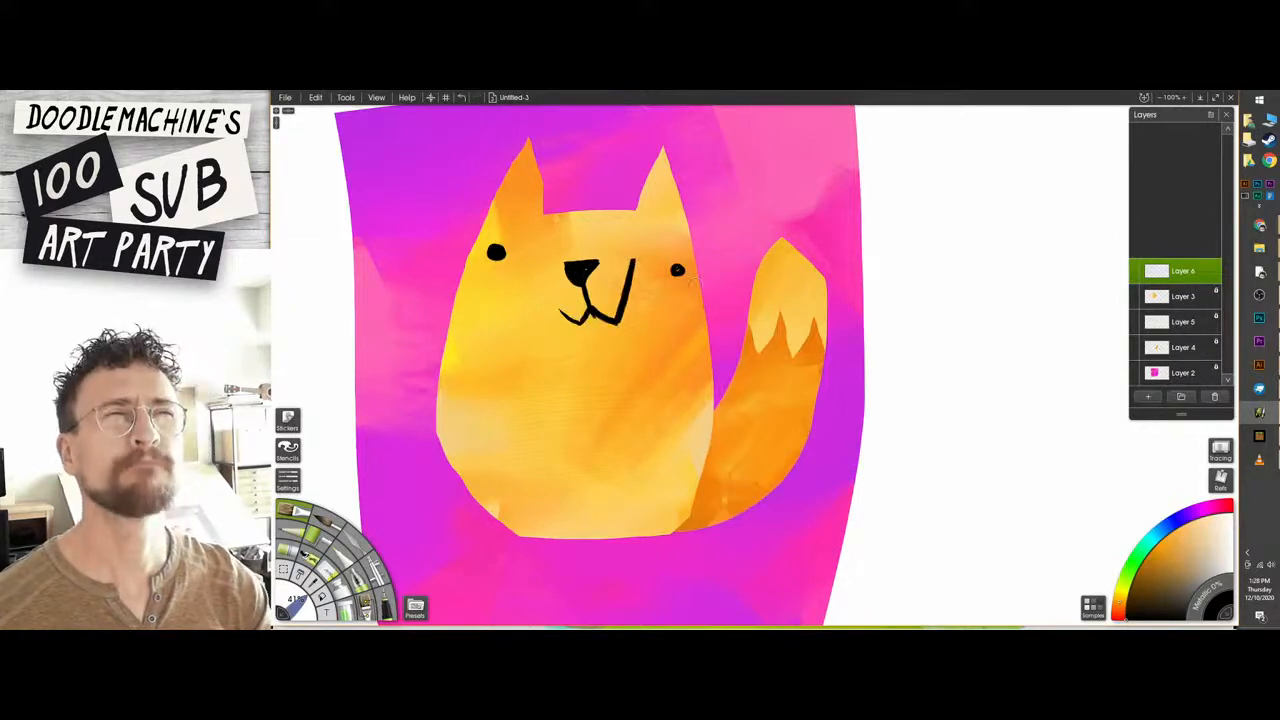
{"action": "key", "text": "ctrl+z"}
{"action": "key", "text": "ctrl+z"}
{"action": "key", "text": "ctrl+z"}
{"action": "key", "text": "ctrl+z"}
{"action": "key", "text": "ctrl+z"}
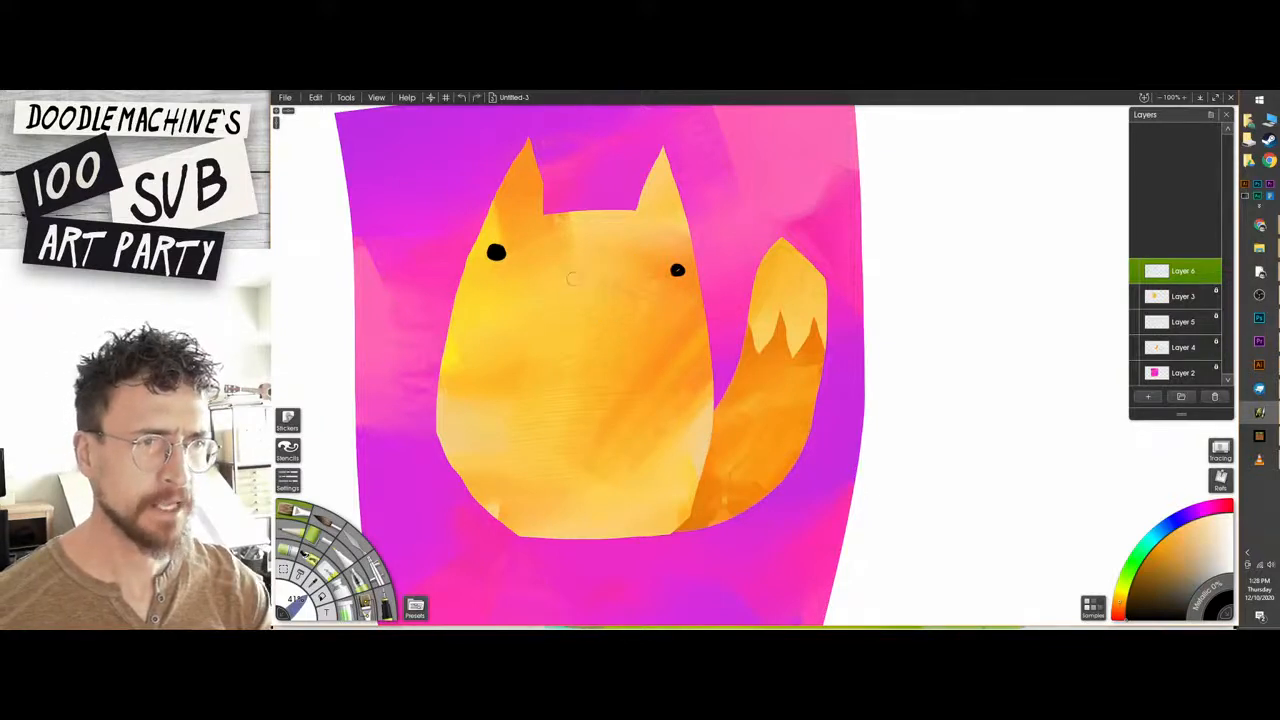
{"action": "mouse_move", "coordinate": [564, 262]}
{"action": "left_mouse_down"}
{"action": "mouse_move", "coordinate": [575, 278]}
{"action": "mouse_move", "coordinate": [590, 260]}
{"action": "mouse_move", "coordinate": [572, 268]}
{"action": "mouse_move", "coordinate": [568, 326]}
{"action": "left_mouse_up"}
{"action": "key", "text": "ctrl+z"}
Paint a small black triangular nose with a short forked mouth between the eyes and touch up the right eye.
{"action": "mouse_move", "coordinate": [577, 268]}
{"action": "left_mouse_down"}
{"action": "mouse_move", "coordinate": [576, 320]}
{"action": "mouse_move", "coordinate": [595, 313]}
{"action": "left_mouse_up"}
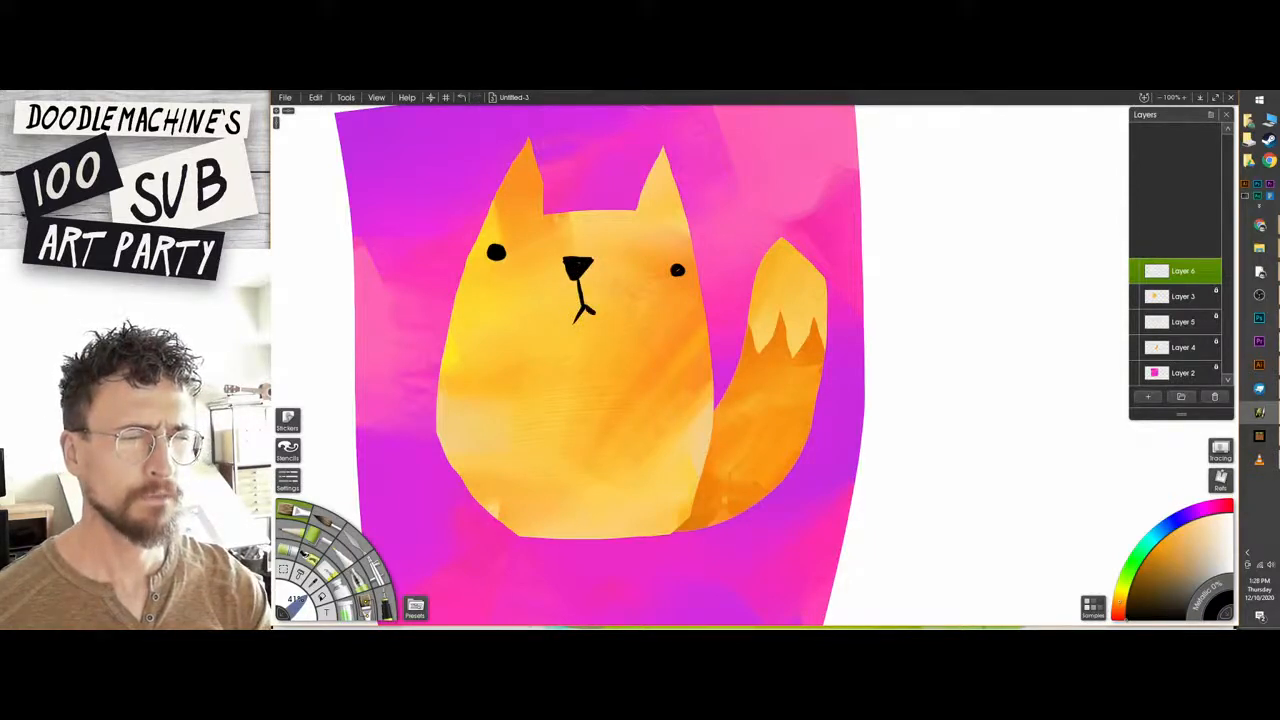
{"action": "left_click_drag", "start_coordinate": [677, 270], "coordinate": [677, 271]}
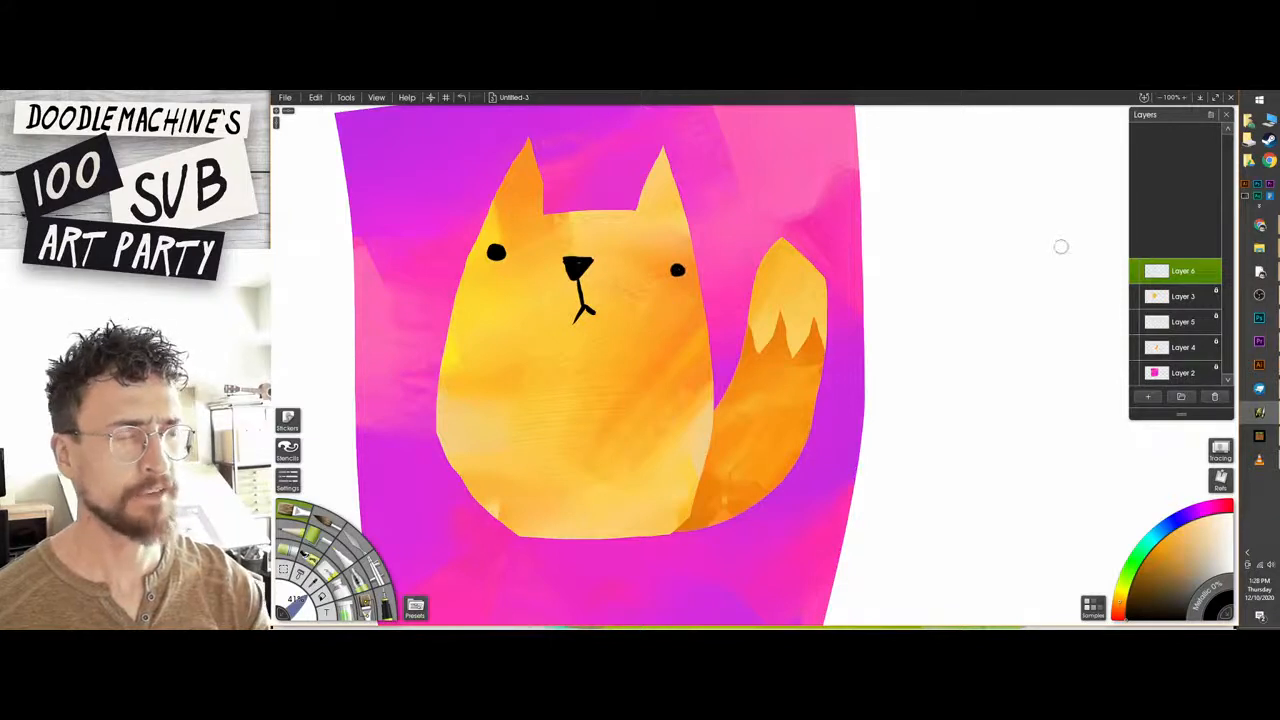
Lower the opacity of the Layer 6 face sketch until it is a faint guide, and add a new layer above it.
{"action": "left_click", "coordinate": [1134, 278]}
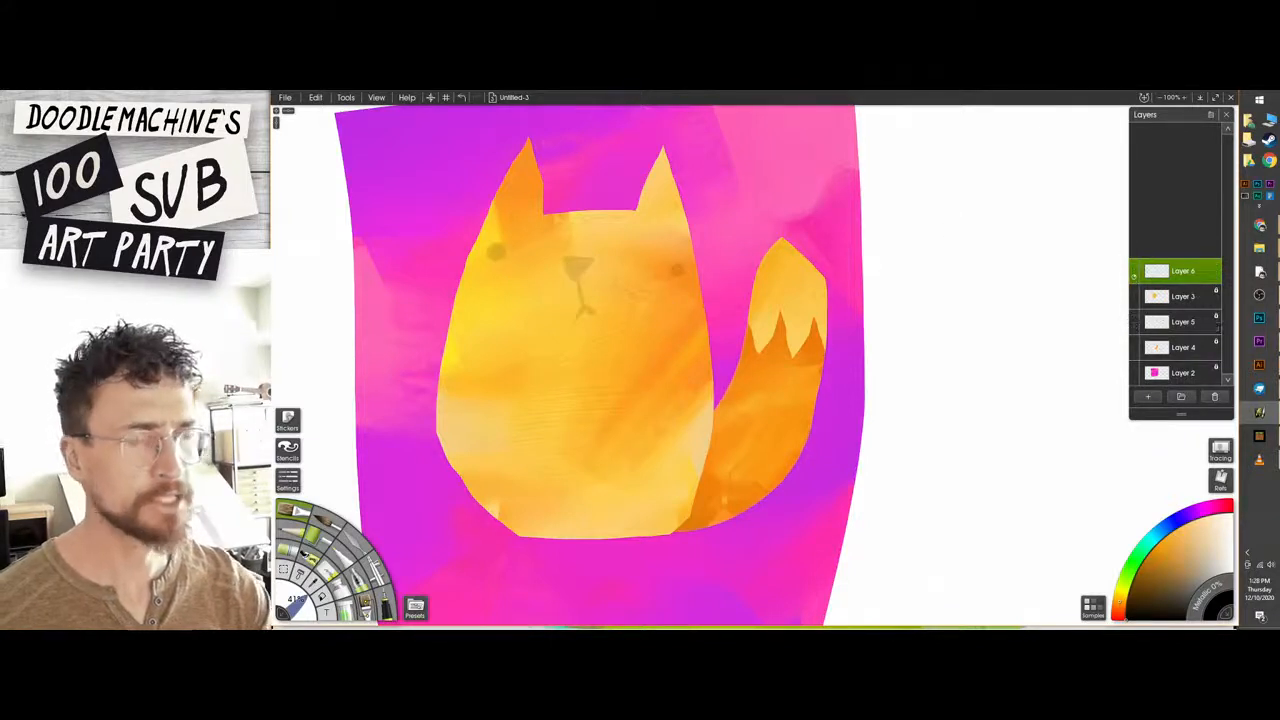
{"action": "left_click", "coordinate": [1134, 278]}
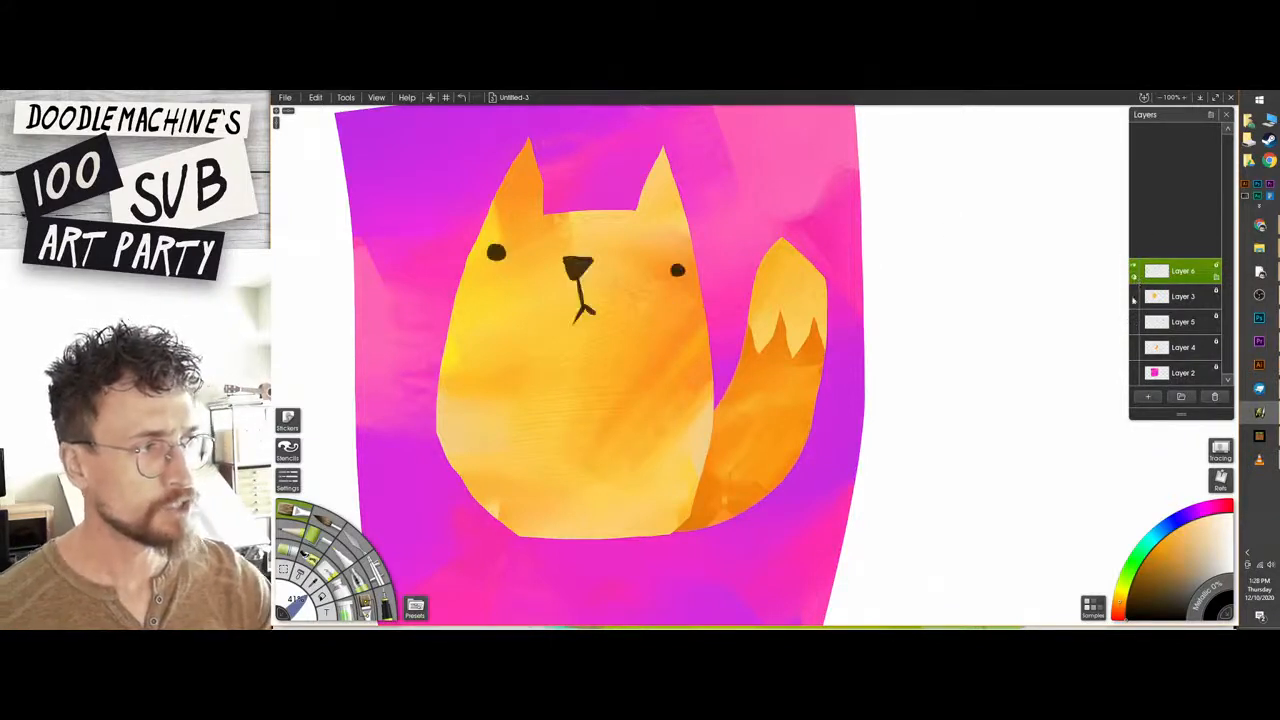
{"action": "left_click", "coordinate": [1135, 280]}
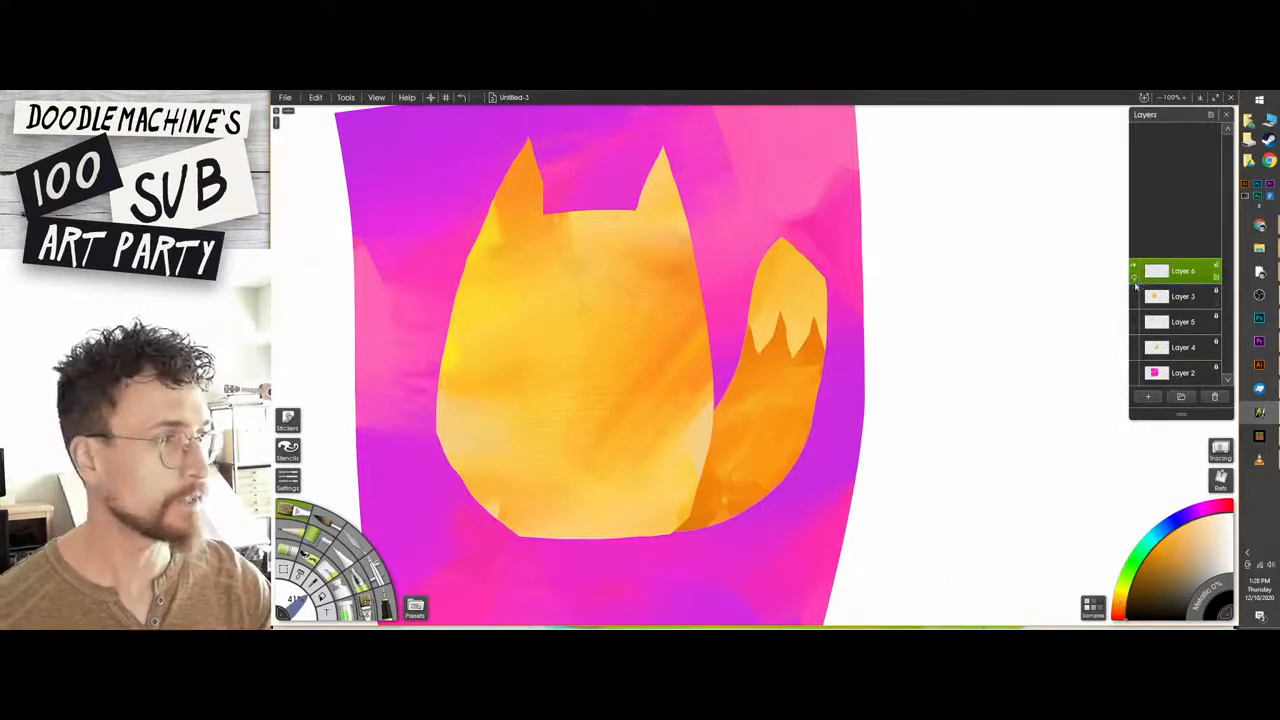
{"action": "left_click", "coordinate": [1134, 280]}
{"action": "left_click", "coordinate": [1148, 397]}
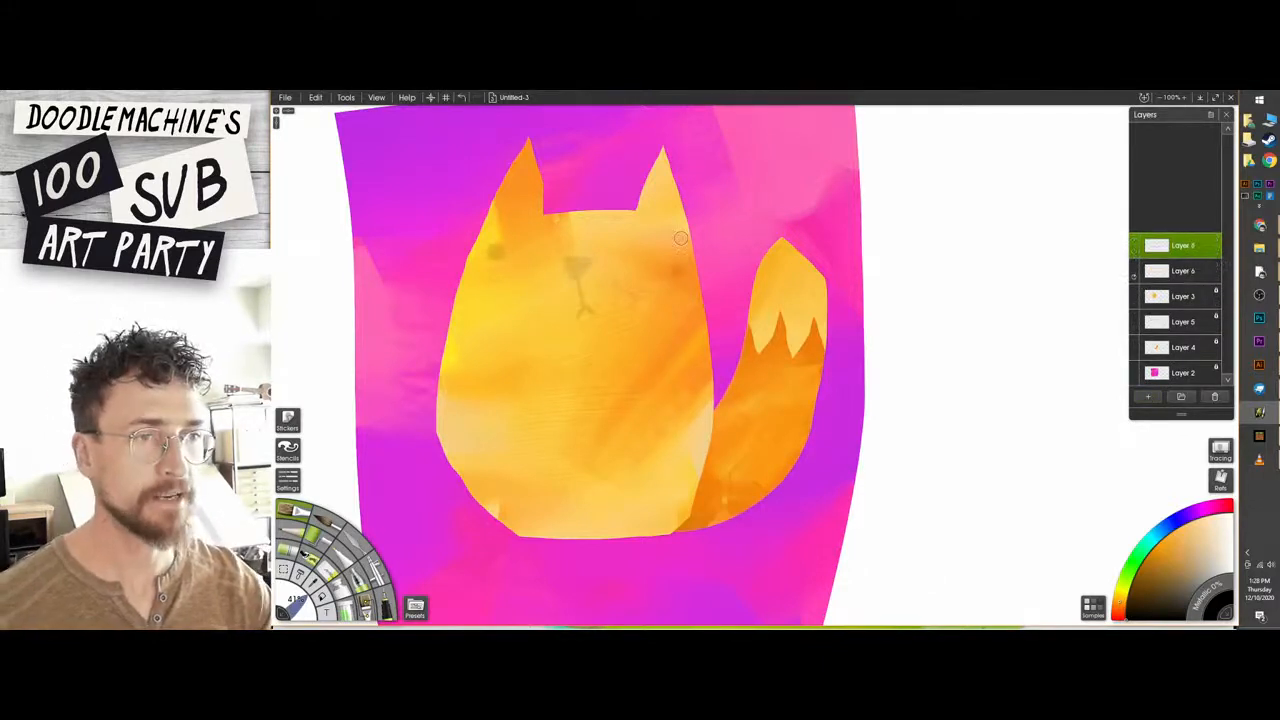
Paint two round black eyes and a reddish-brown triangular nose over the faded guide on the new layer.
{"action": "left_click_drag", "start_coordinate": [668, 264], "coordinate": [673, 268]}
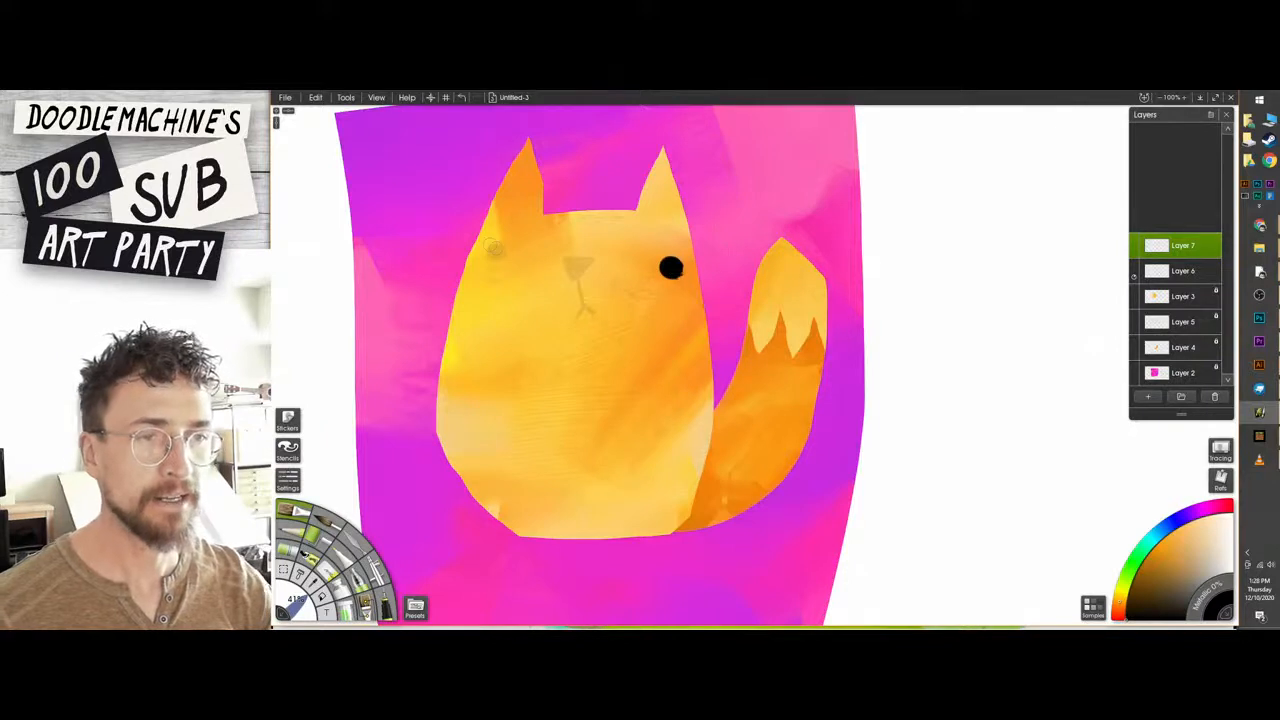
{"action": "left_click_drag", "start_coordinate": [491, 247], "coordinate": [496, 253]}
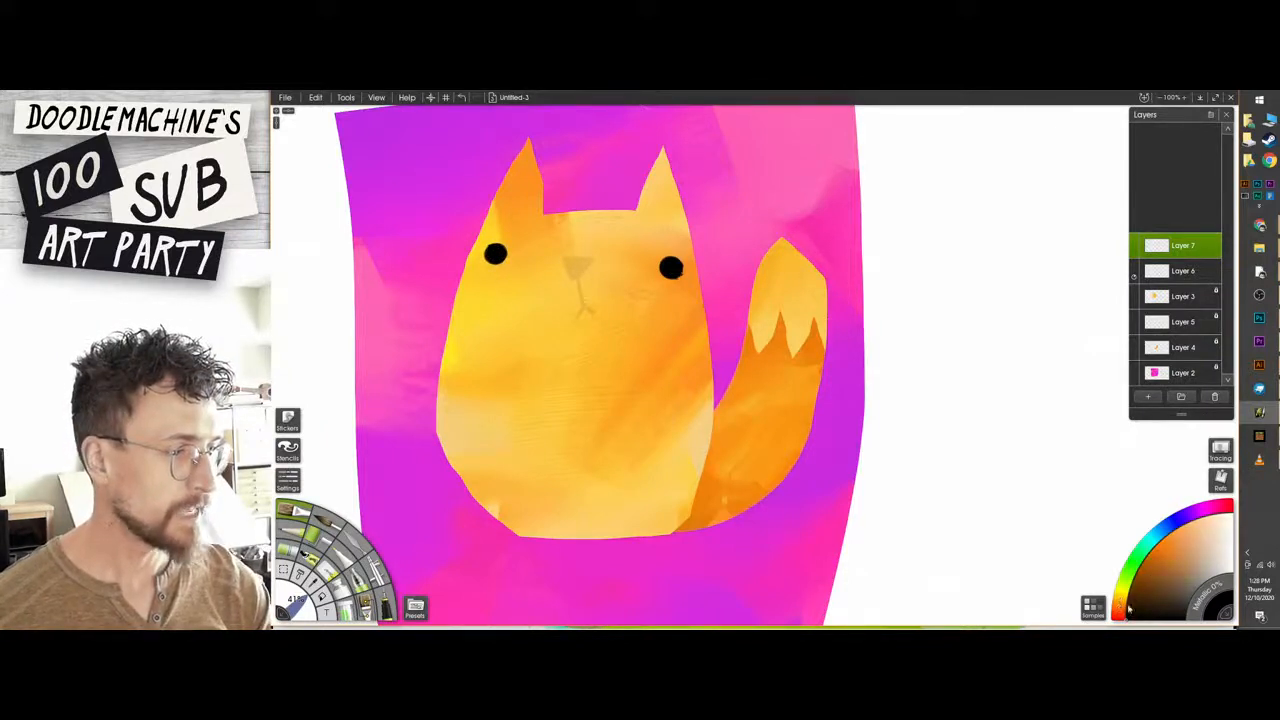
{"action": "left_click_drag", "start_coordinate": [1162, 551], "coordinate": [1156, 568]}
{"action": "left_click", "coordinate": [1120, 610]}
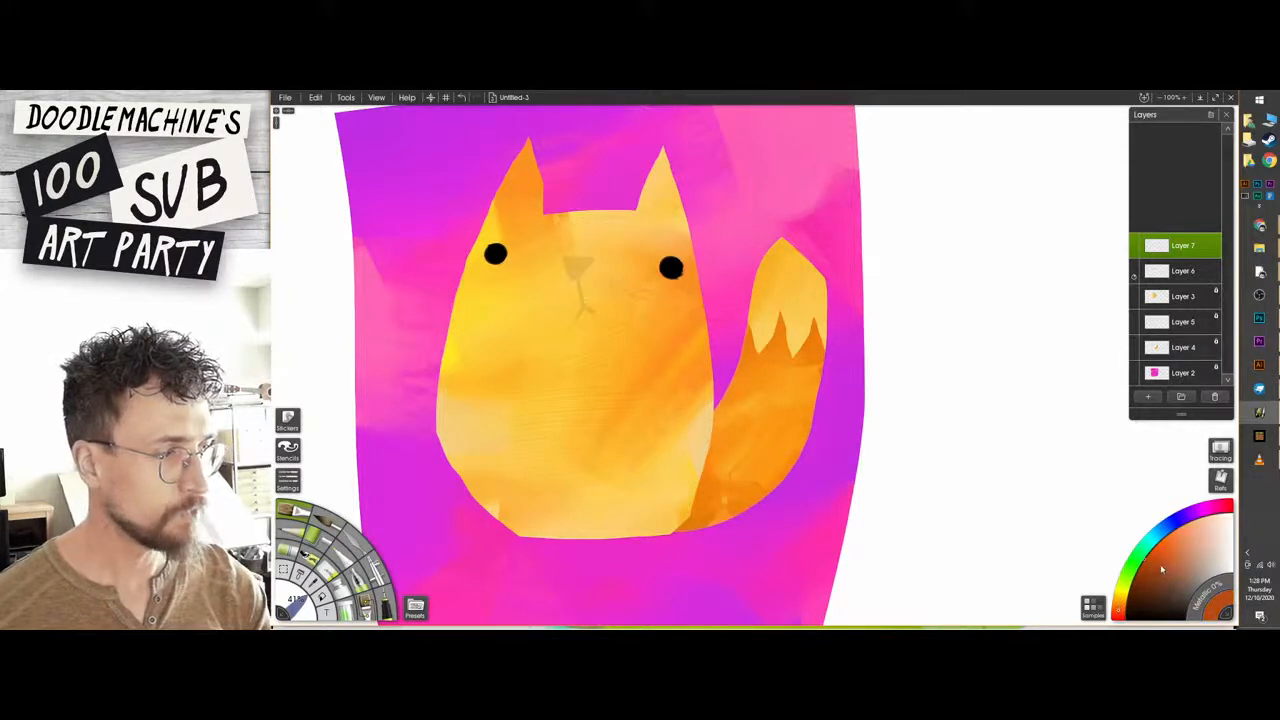
{"action": "mouse_move", "coordinate": [572, 264]}
{"action": "left_mouse_down"}
{"action": "mouse_move", "coordinate": [586, 262]}
{"action": "mouse_move", "coordinate": [573, 278]}
{"action": "mouse_move", "coordinate": [596, 256]}
{"action": "mouse_move", "coordinate": [566, 262]}
{"action": "mouse_move", "coordinate": [584, 264]}
{"action": "mouse_move", "coordinate": [571, 273]}
{"action": "mouse_move", "coordinate": [557, 256]}
{"action": "mouse_move", "coordinate": [600, 257]}
{"action": "left_mouse_up"}
{"action": "key", "text": "ctrl+z"}
{"action": "key", "text": "e"}
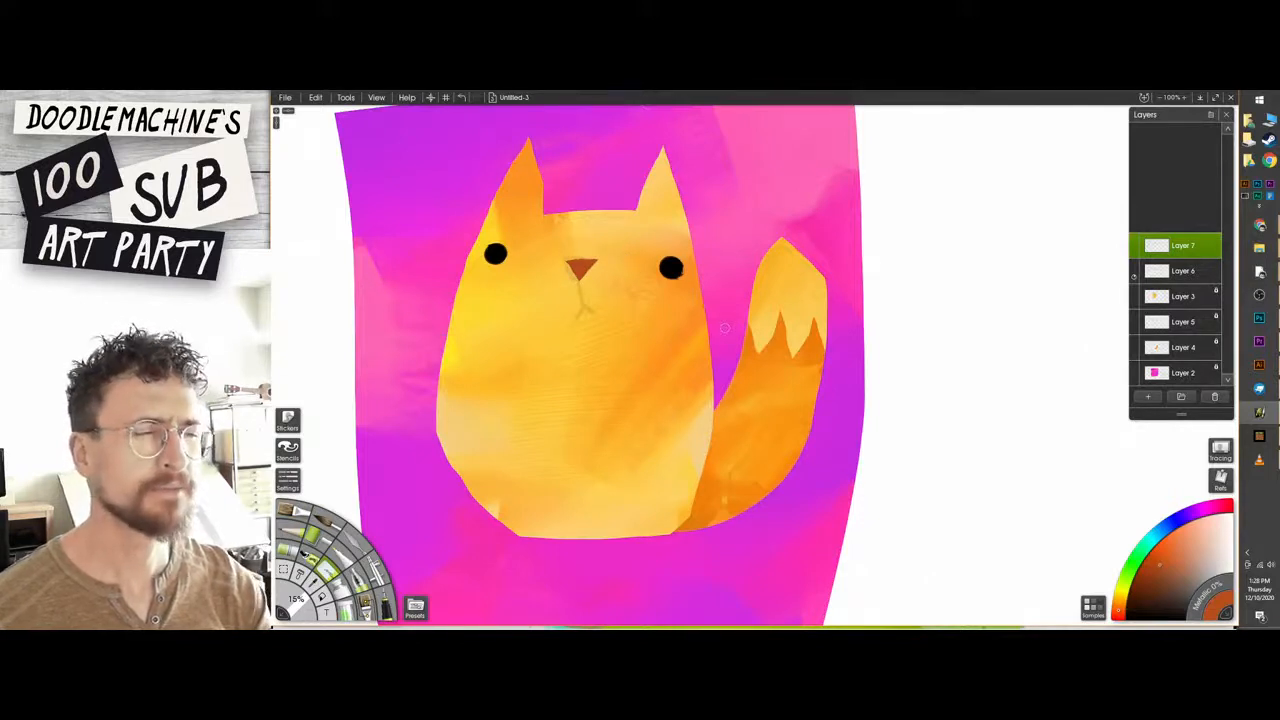
Add a layer beneath the eyes and nose and paint a brownish-orange forked mouth over the guide.
{"action": "left_click", "coordinate": [1164, 270]}
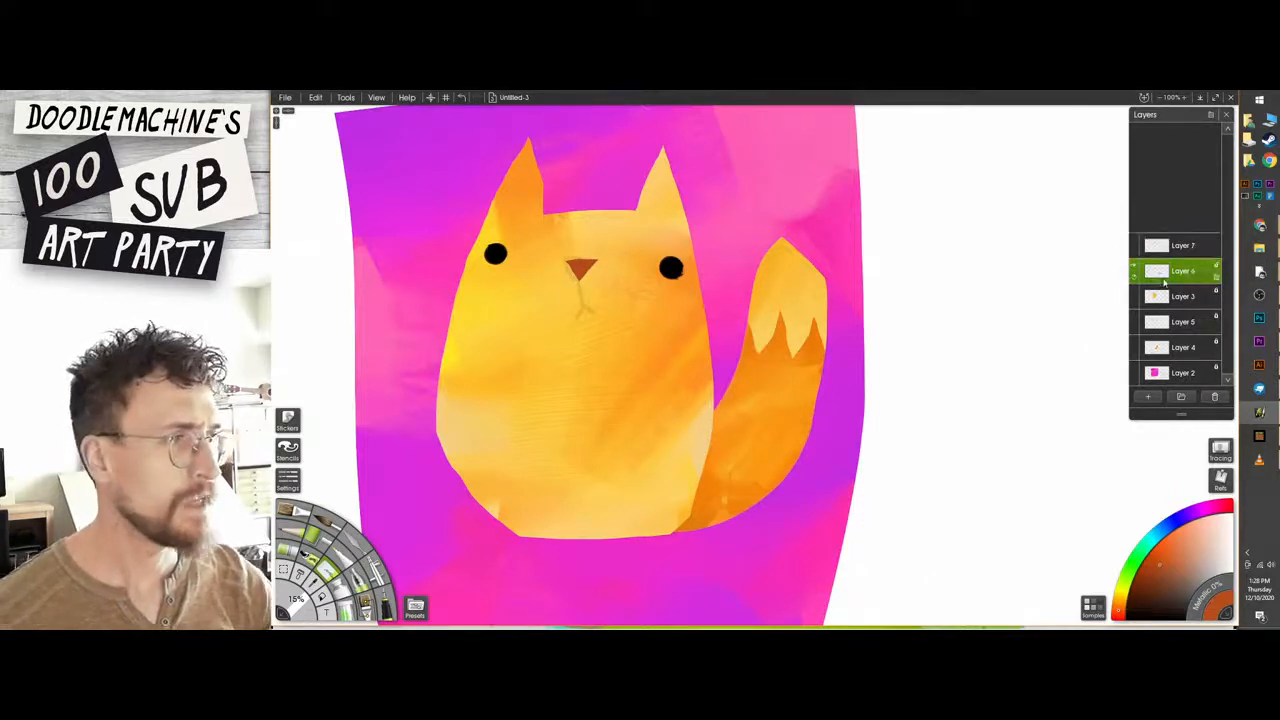
{"action": "left_click", "coordinate": [1148, 397]}
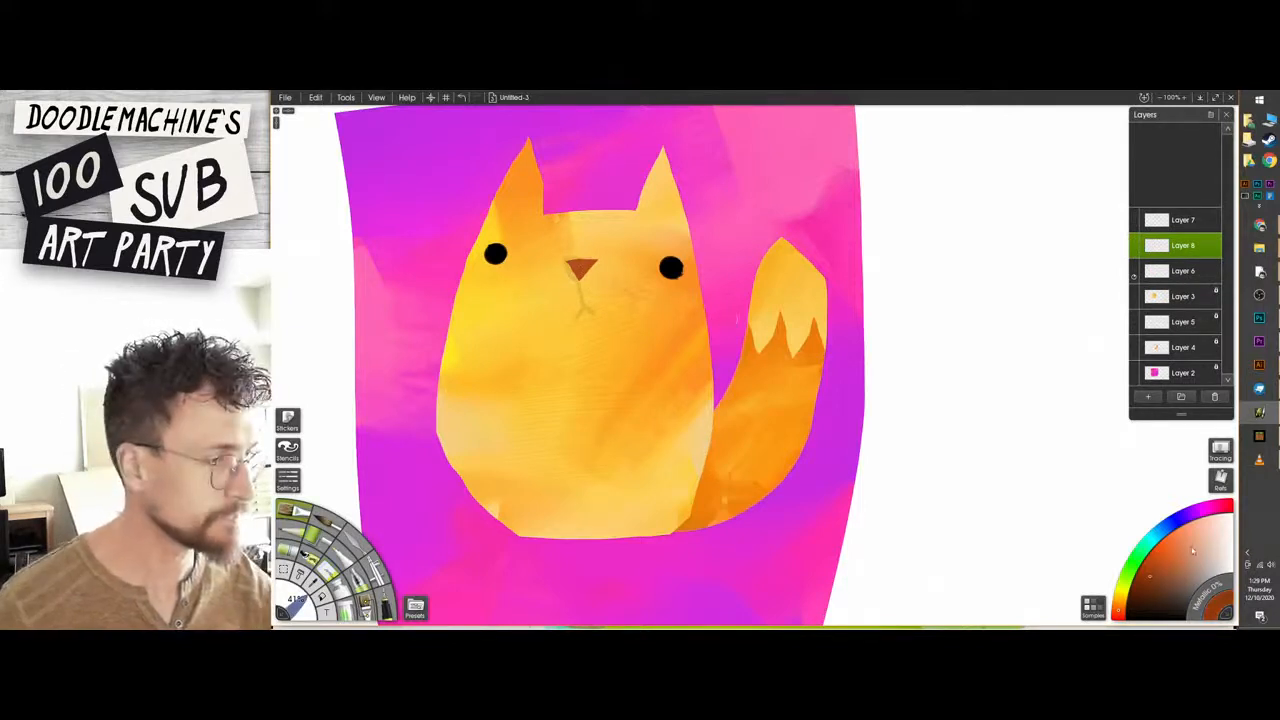
{"action": "left_click", "coordinate": [1119, 603]}
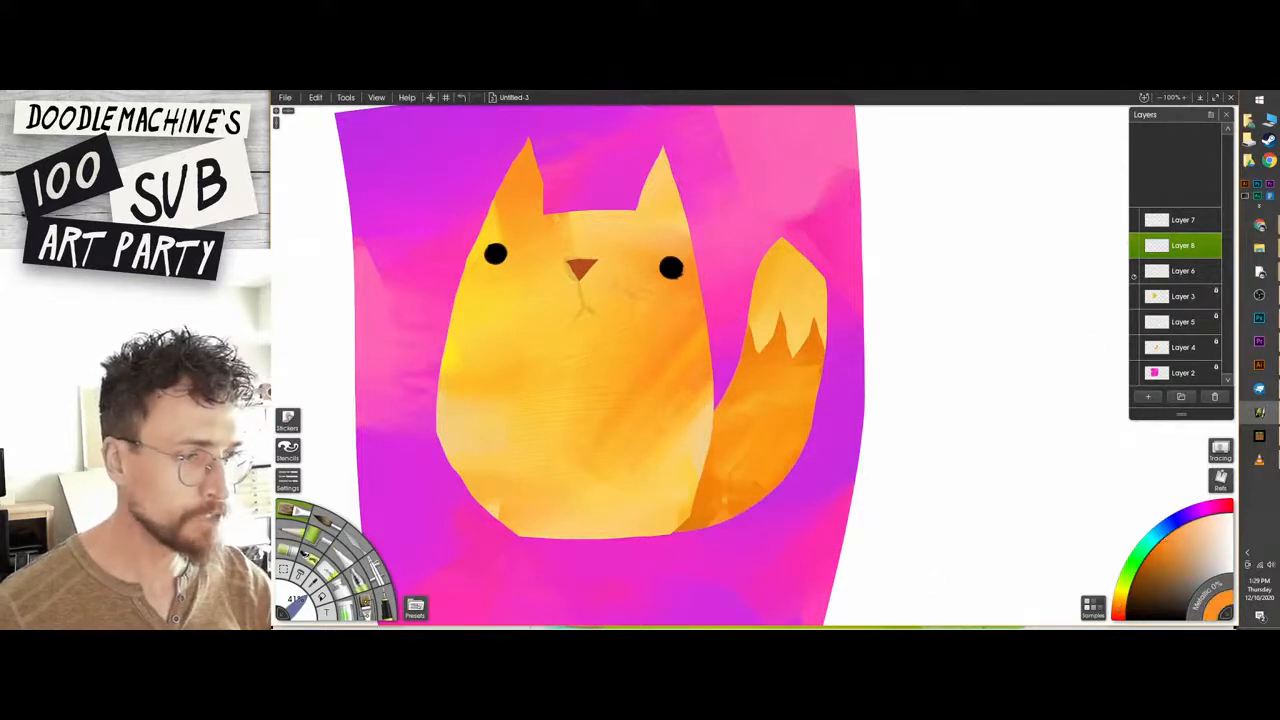
{"action": "left_click", "coordinate": [1157, 568]}
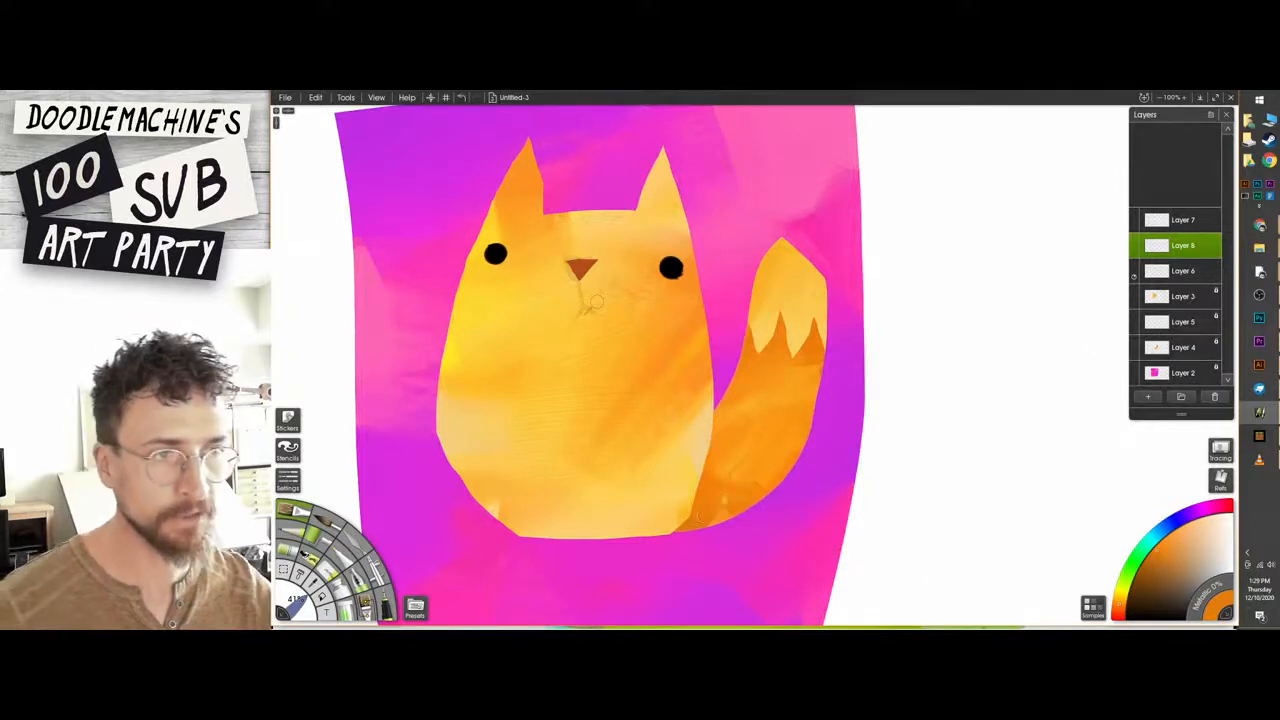
{"action": "mouse_move", "coordinate": [594, 305]}
{"action": "left_mouse_down"}
{"action": "mouse_move", "coordinate": [612, 312]}
{"action": "mouse_move", "coordinate": [581, 290]}
{"action": "mouse_move", "coordinate": [573, 321]}
{"action": "mouse_move", "coordinate": [600, 316]}
{"action": "left_mouse_up"}
{"action": "key", "text": "ctrl+z"}
{"action": "key", "text": "ctrl+z"}
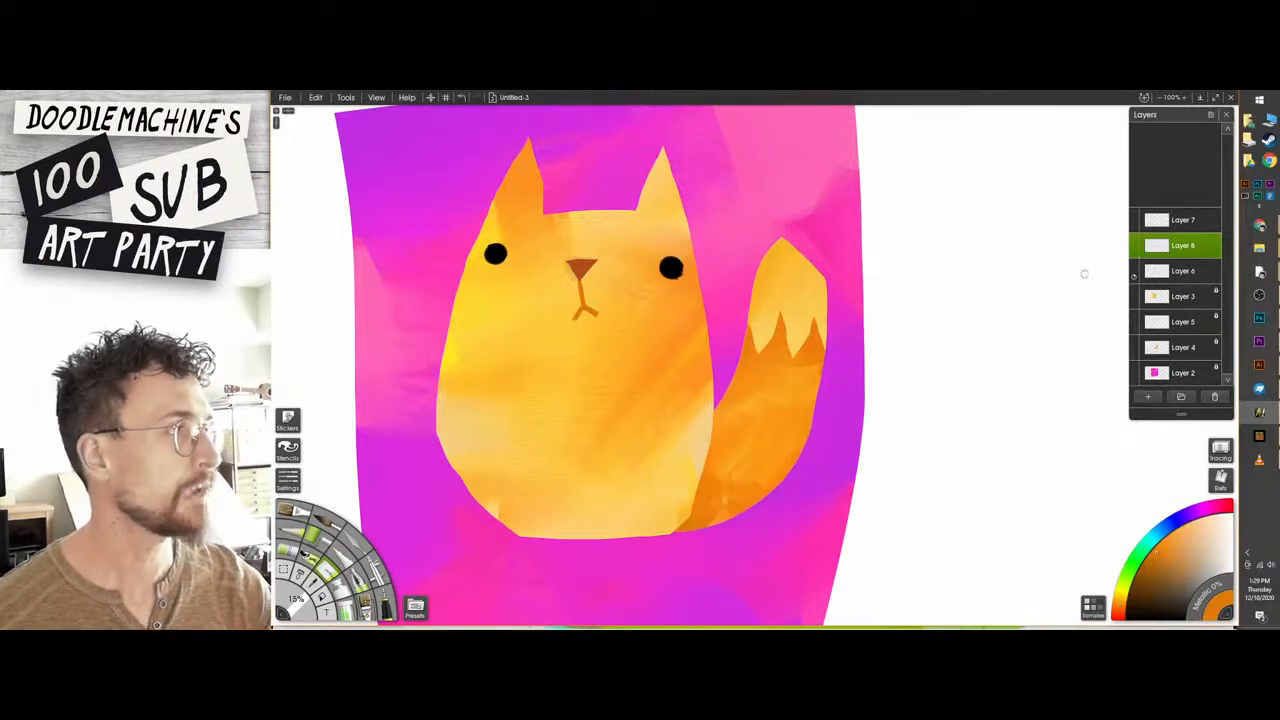
Delete the faded Layer 6 guide and make Layer 8 with the mouth the active layer.
{"action": "left_click", "coordinate": [1160, 272]}
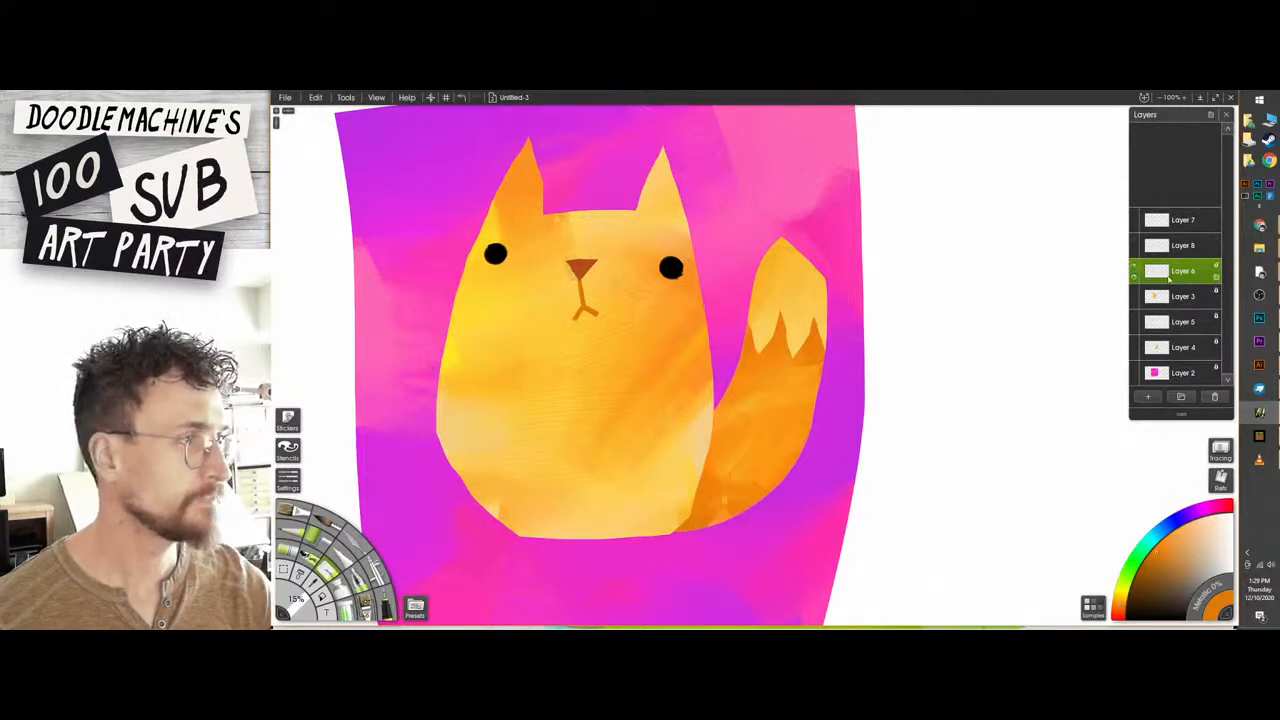
{"action": "left_click", "coordinate": [1215, 397]}
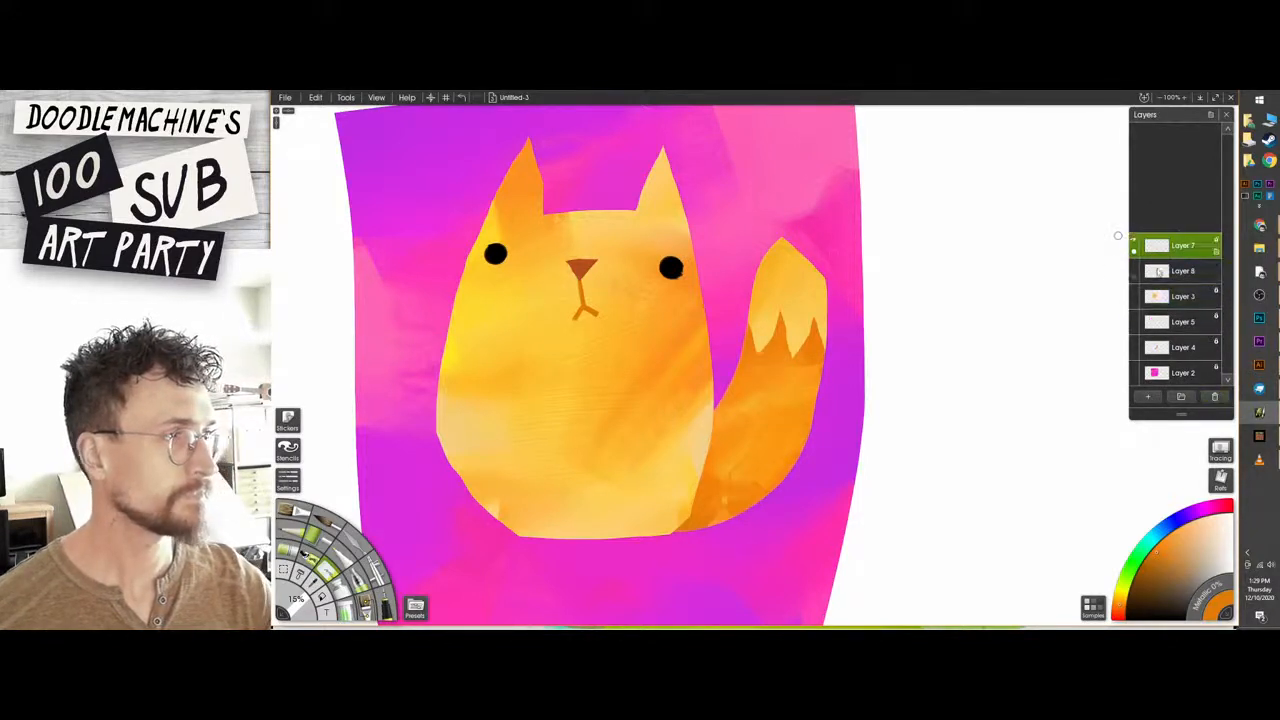
{"action": "left_click", "coordinate": [1134, 244]}
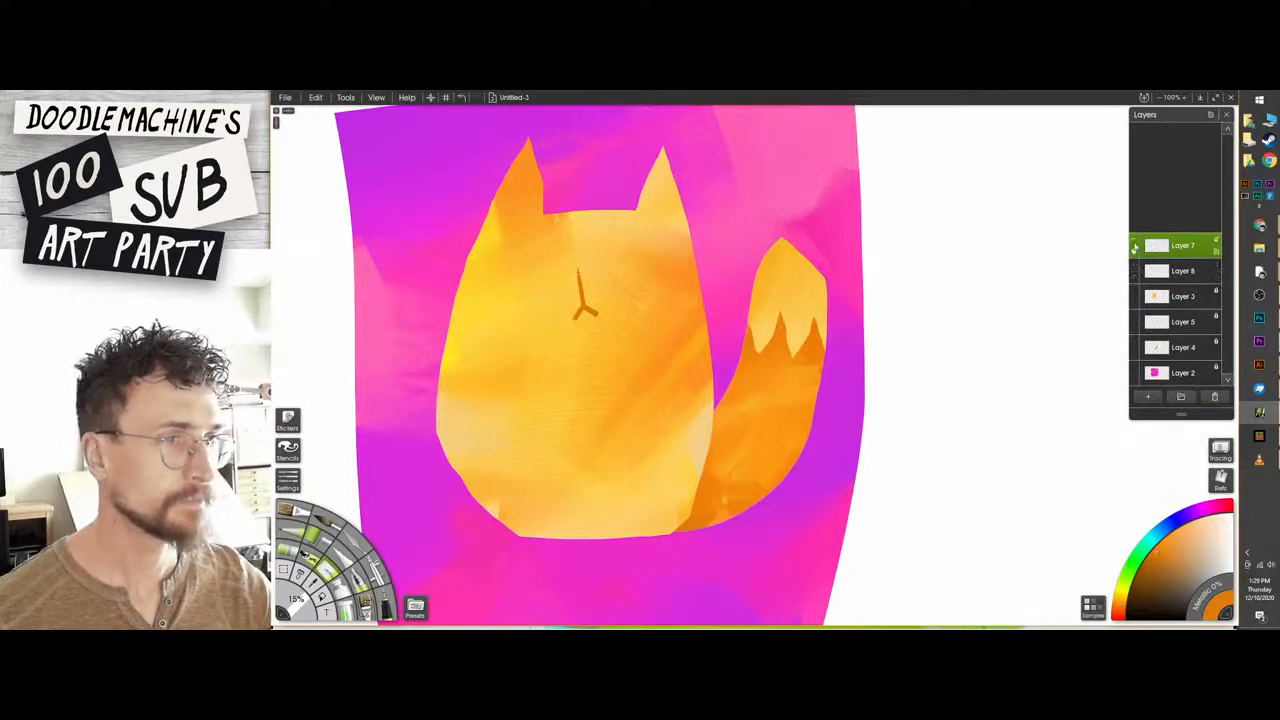
{"action": "left_click", "coordinate": [1134, 244]}
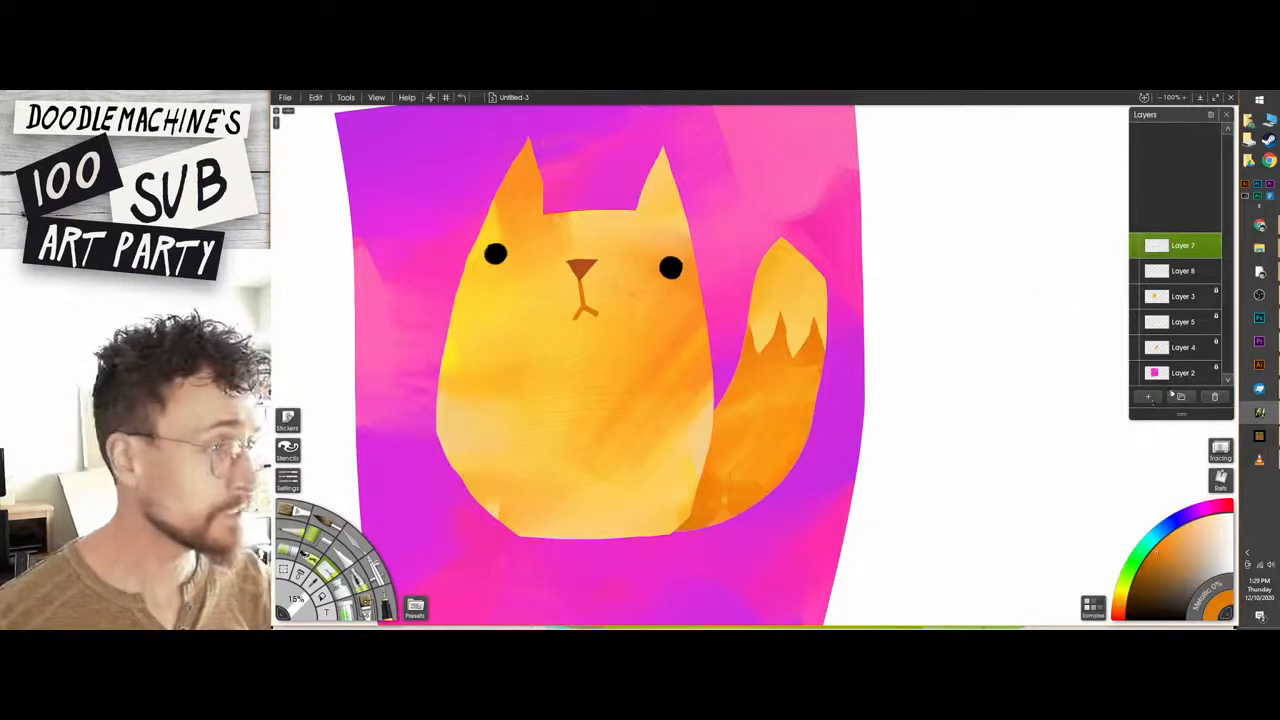
{"action": "left_click", "coordinate": [1150, 298]}
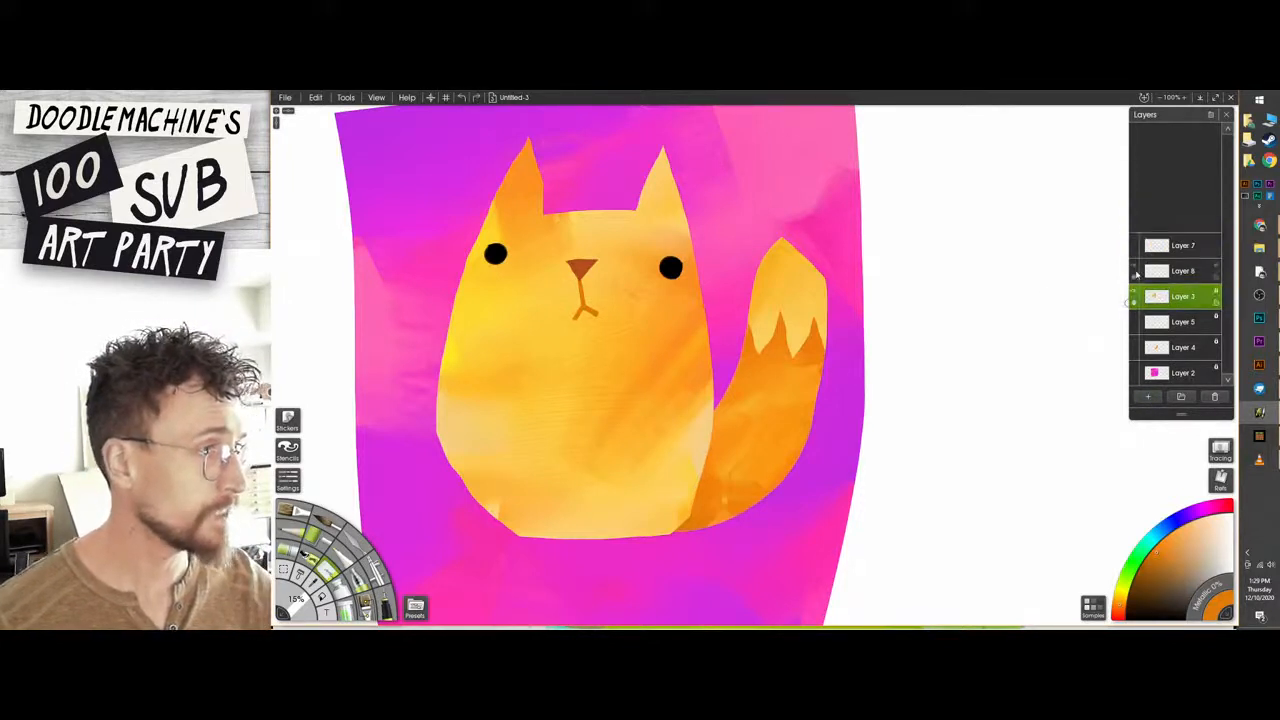
{"action": "left_click", "coordinate": [1185, 273]}
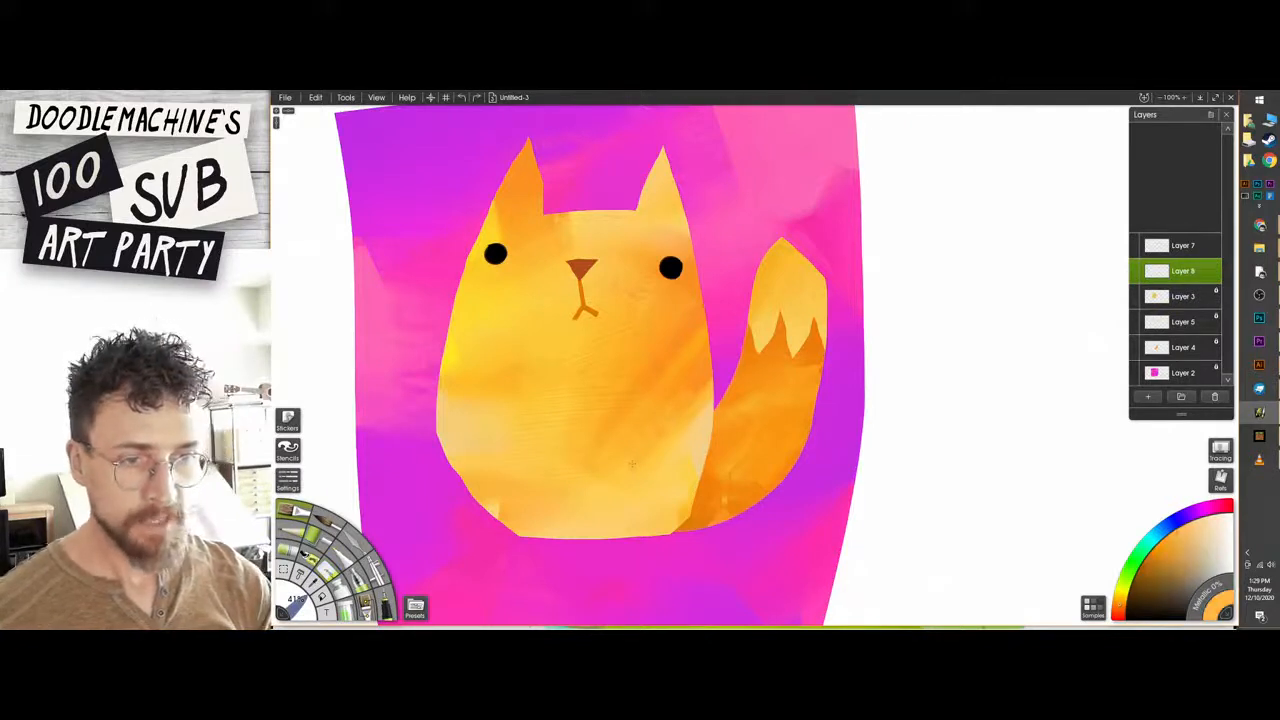
Try sketching orange outlines of legs and paws around the cat's lower body, and undo them all.
{"action": "mouse_move", "coordinate": [463, 502]}
{"action": "left_mouse_down"}
{"action": "mouse_move", "coordinate": [494, 472]}
{"action": "mouse_move", "coordinate": [540, 513]}
{"action": "mouse_move", "coordinate": [563, 492]}
{"action": "left_mouse_up"}
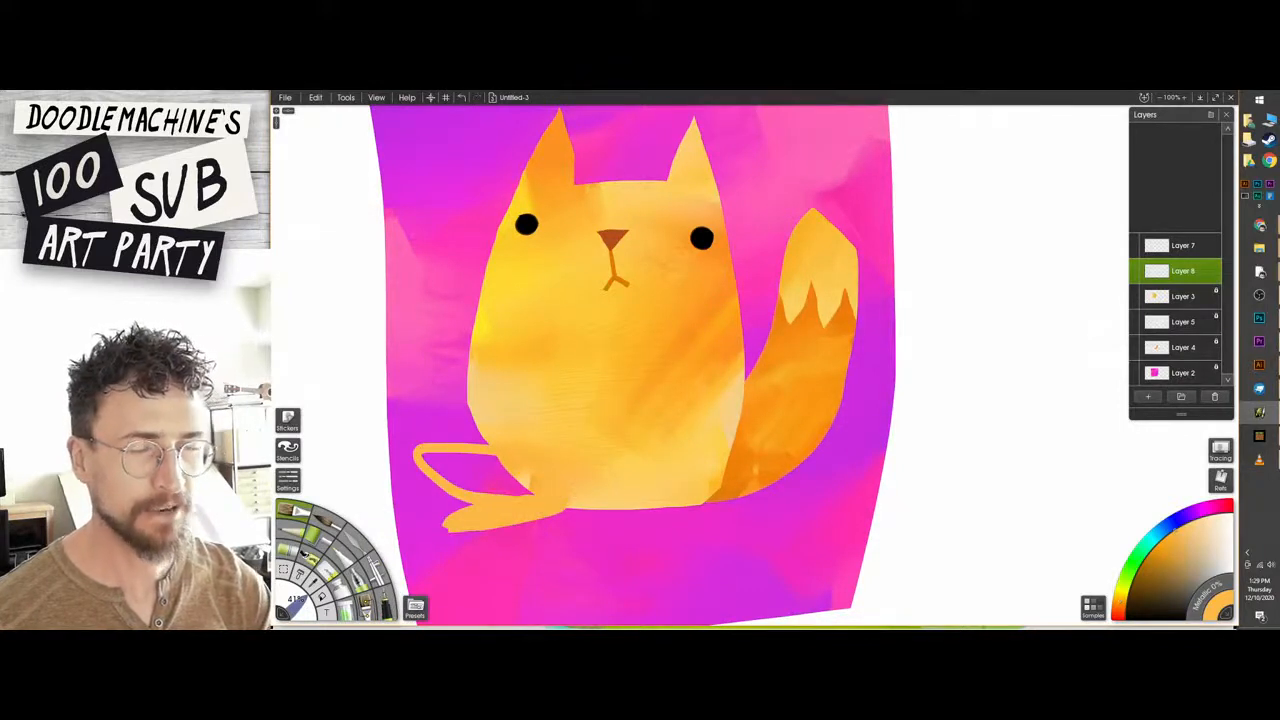
{"action": "key", "text": "ctrl+z"}
{"action": "mouse_move", "coordinate": [727, 418]}
{"action": "left_mouse_down"}
{"action": "mouse_move", "coordinate": [682, 388]}
{"action": "mouse_move", "coordinate": [696, 494]}
{"action": "mouse_move", "coordinate": [718, 500]}
{"action": "left_mouse_up"}
{"action": "mouse_move", "coordinate": [602, 420]}
{"action": "left_mouse_down"}
{"action": "mouse_move", "coordinate": [586, 525]}
{"action": "mouse_move", "coordinate": [620, 515]}
{"action": "left_mouse_up"}
{"action": "mouse_move", "coordinate": [512, 418]}
{"action": "left_mouse_down"}
{"action": "mouse_move", "coordinate": [495, 510]}
{"action": "mouse_move", "coordinate": [528, 495]}
{"action": "left_mouse_up"}
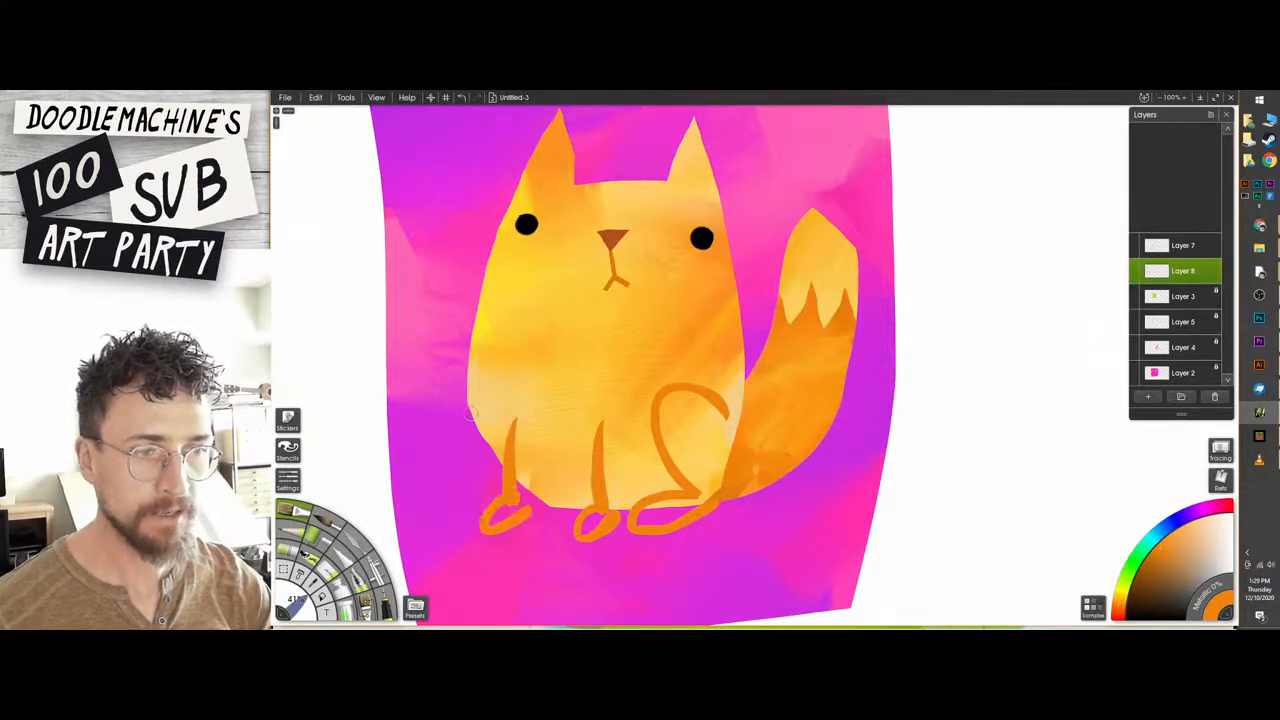
{"action": "mouse_move", "coordinate": [476, 402]}
{"action": "left_mouse_down"}
{"action": "mouse_move", "coordinate": [422, 480]}
{"action": "mouse_move", "coordinate": [505, 512]}
{"action": "left_mouse_up"}
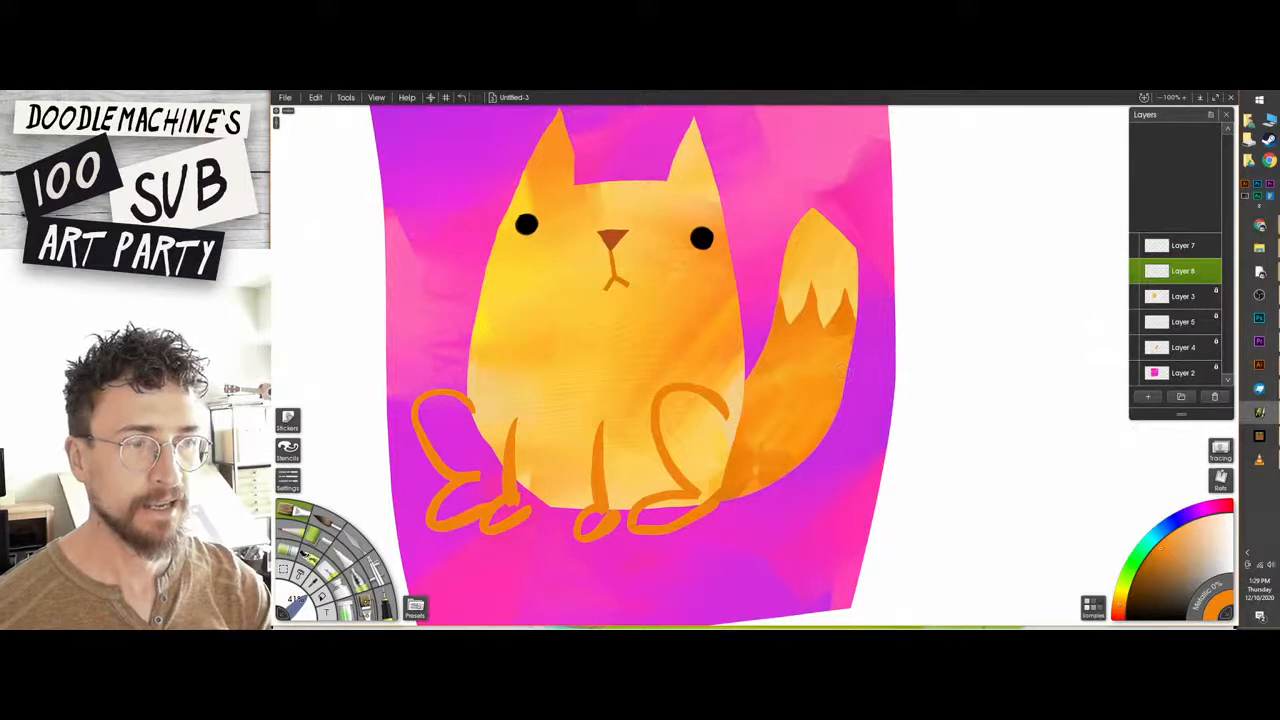
{"action": "key", "text": "ctrl+z"}
{"action": "key", "text": "ctrl+z"}
{"action": "key", "text": "ctrl+z"}
{"action": "key", "text": "ctrl+z"}
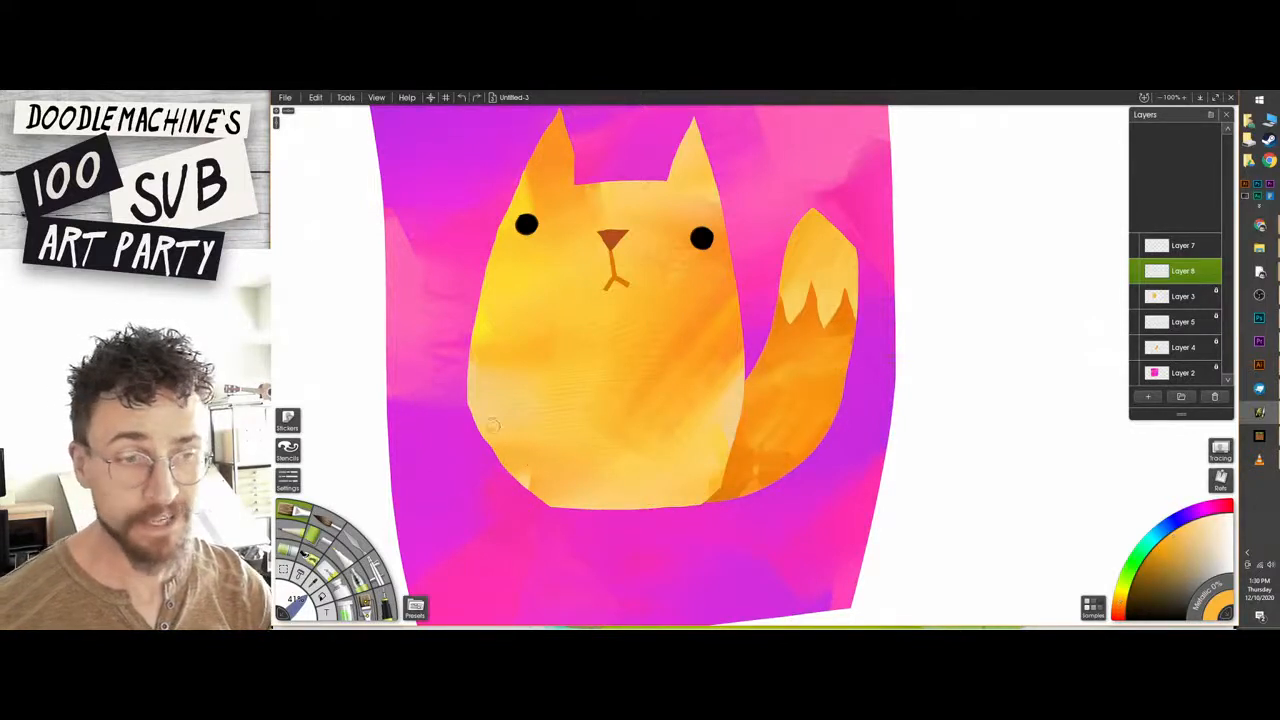
Paint two short light-orange front legs extending below the lower left of the cat's body.
{"action": "left_click_drag", "start_coordinate": [492, 425], "coordinate": [500, 515]}
{"action": "key", "text": "ctrl+z"}
{"action": "mouse_move", "coordinate": [493, 434]}
{"action": "left_mouse_down"}
{"action": "mouse_move", "coordinate": [477, 512]}
{"action": "mouse_move", "coordinate": [505, 427]}
{"action": "mouse_move", "coordinate": [479, 514]}
{"action": "mouse_move", "coordinate": [495, 428]}
{"action": "left_mouse_up"}
{"action": "left_click_drag", "start_coordinate": [541, 480], "coordinate": [528, 526]}
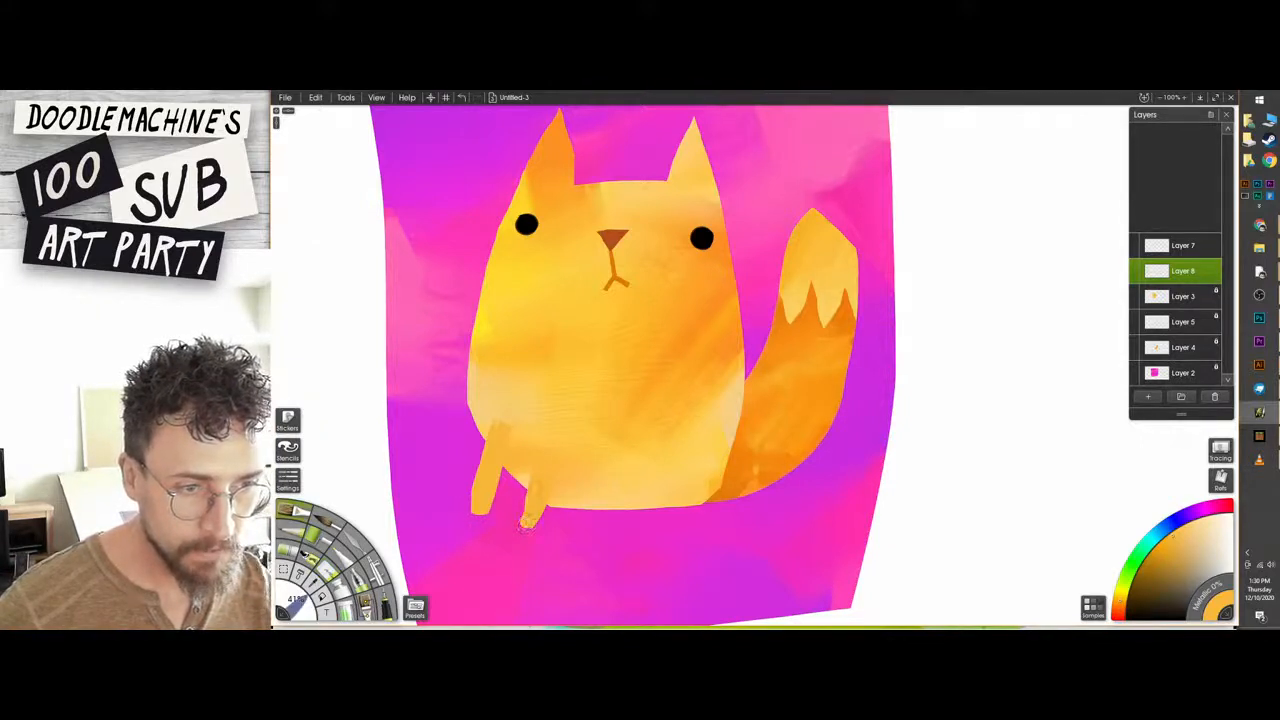
{"action": "left_click_drag", "start_coordinate": [533, 482], "coordinate": [526, 522]}
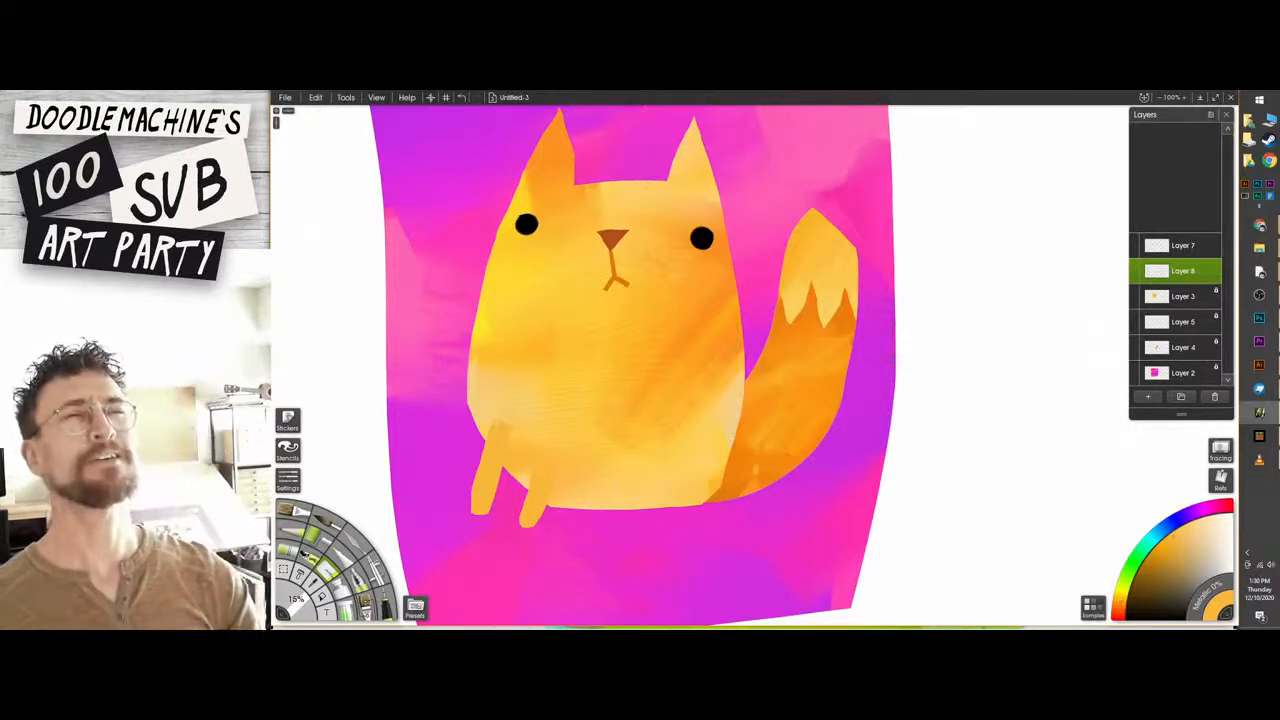
Try sketching an orange outline of a bent hind leg on the right of the cat's body, undoing each attempt.
{"action": "left_click", "coordinate": [292, 510]}
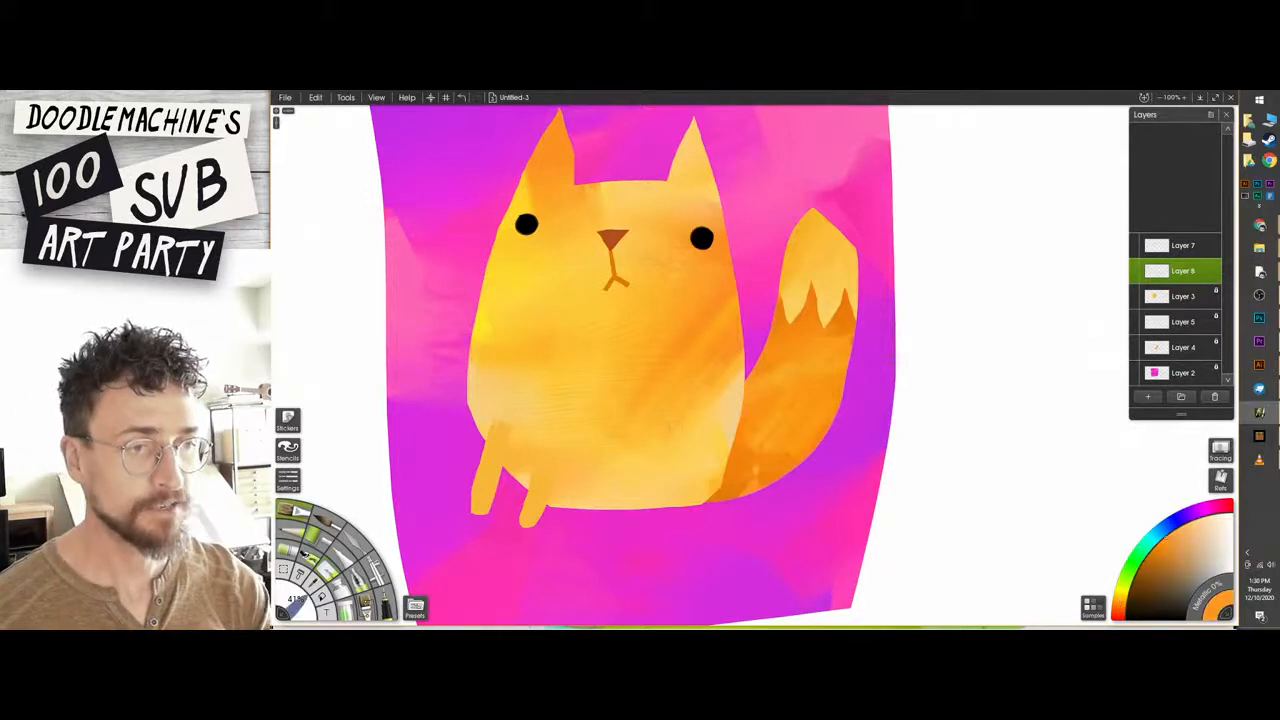
{"action": "mouse_move", "coordinate": [708, 404]}
{"action": "left_mouse_down"}
{"action": "mouse_move", "coordinate": [640, 359]}
{"action": "mouse_move", "coordinate": [603, 412]}
{"action": "mouse_move", "coordinate": [660, 488]}
{"action": "left_mouse_up"}
{"action": "key", "text": "ctrl+z"}
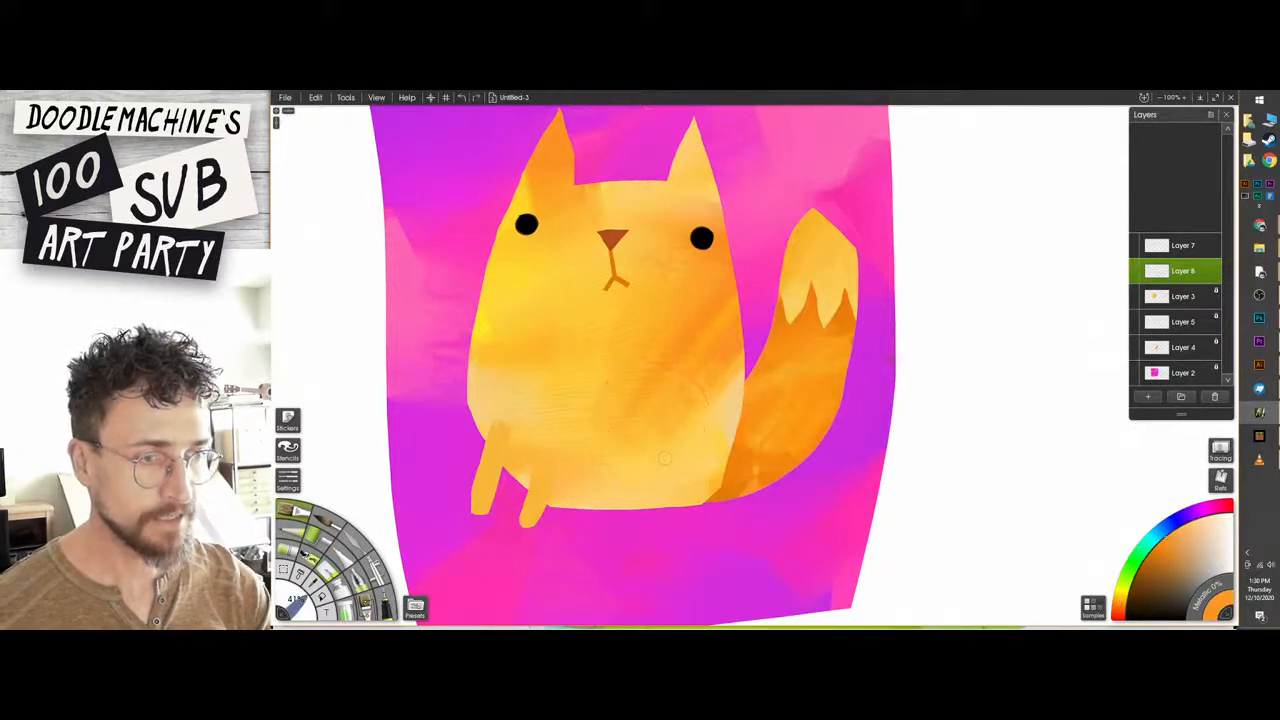
{"action": "mouse_move", "coordinate": [693, 420]}
{"action": "left_mouse_down"}
{"action": "mouse_move", "coordinate": [602, 412]}
{"action": "mouse_move", "coordinate": [648, 503]}
{"action": "mouse_move", "coordinate": [592, 530]}
{"action": "mouse_move", "coordinate": [694, 505]}
{"action": "left_mouse_up"}
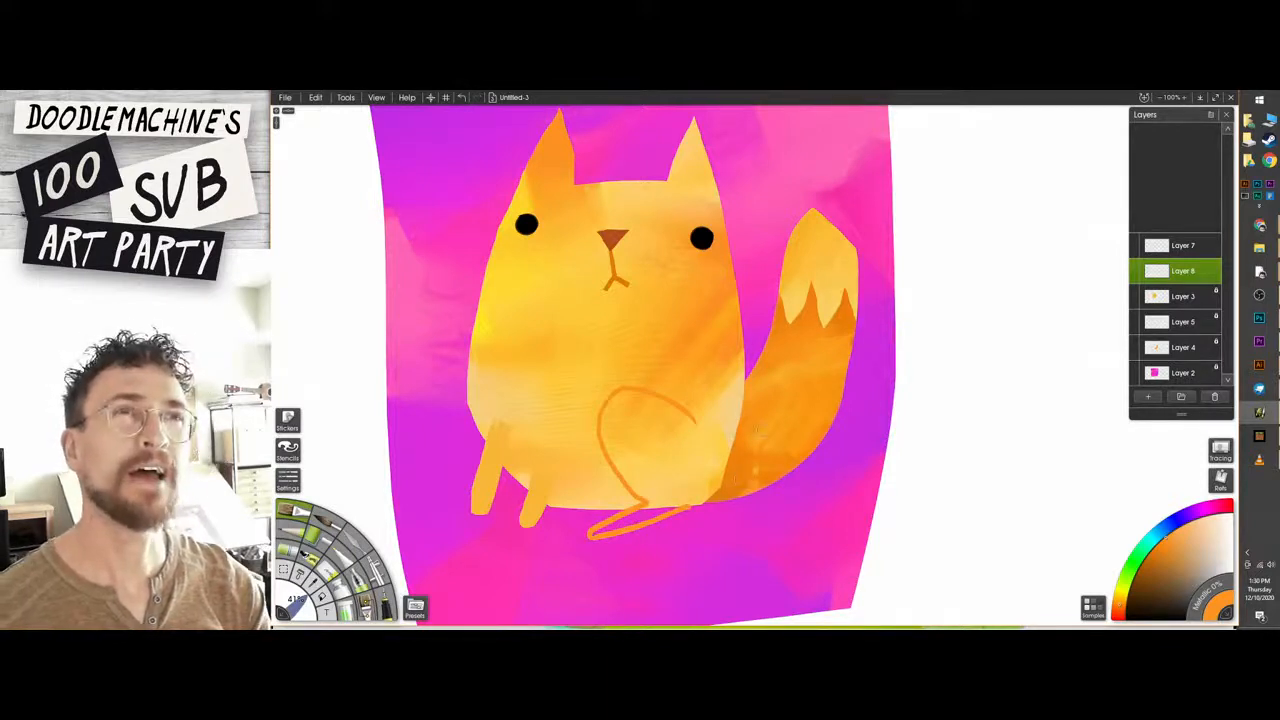
{"action": "key", "text": "ctrl+z"}
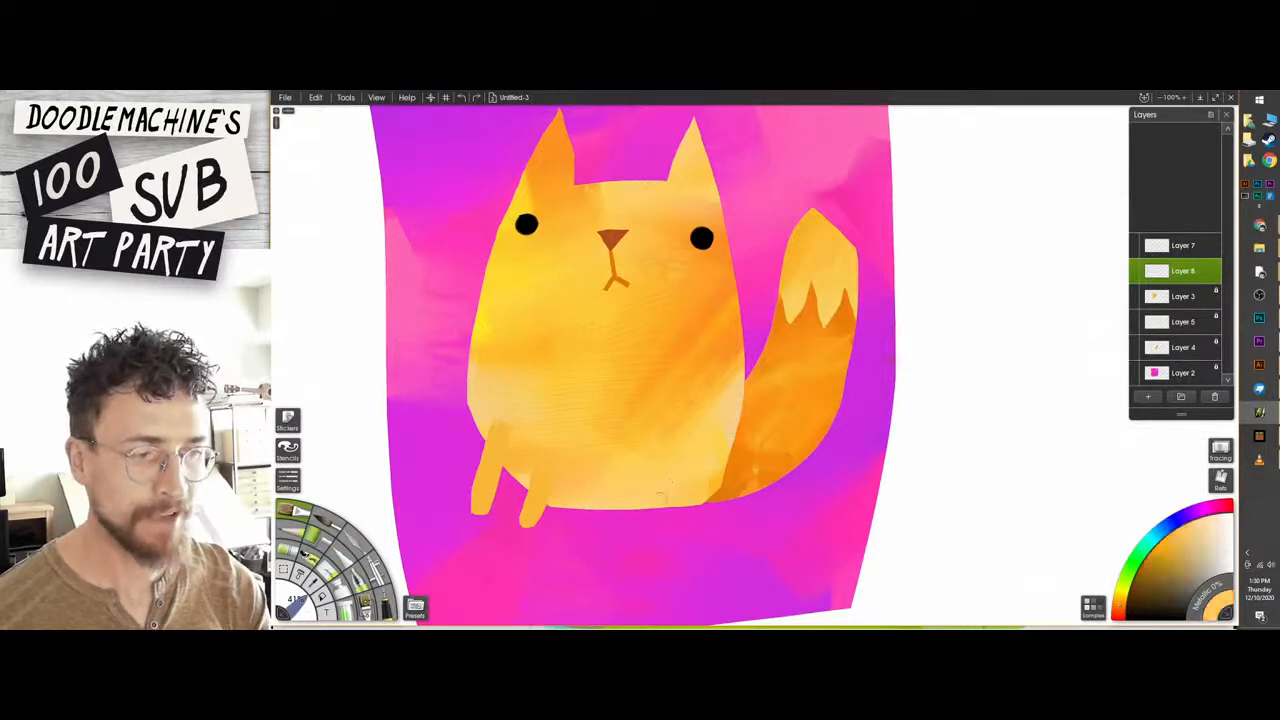
Paint a light-orange hind foot angled out below the body's right side and erase the front leg's overlap on the body.
{"action": "mouse_move", "coordinate": [661, 500]}
{"action": "left_mouse_down"}
{"action": "mouse_move", "coordinate": [600, 543]}
{"action": "mouse_move", "coordinate": [686, 496]}
{"action": "left_mouse_up"}
{"action": "key", "text": "e"}
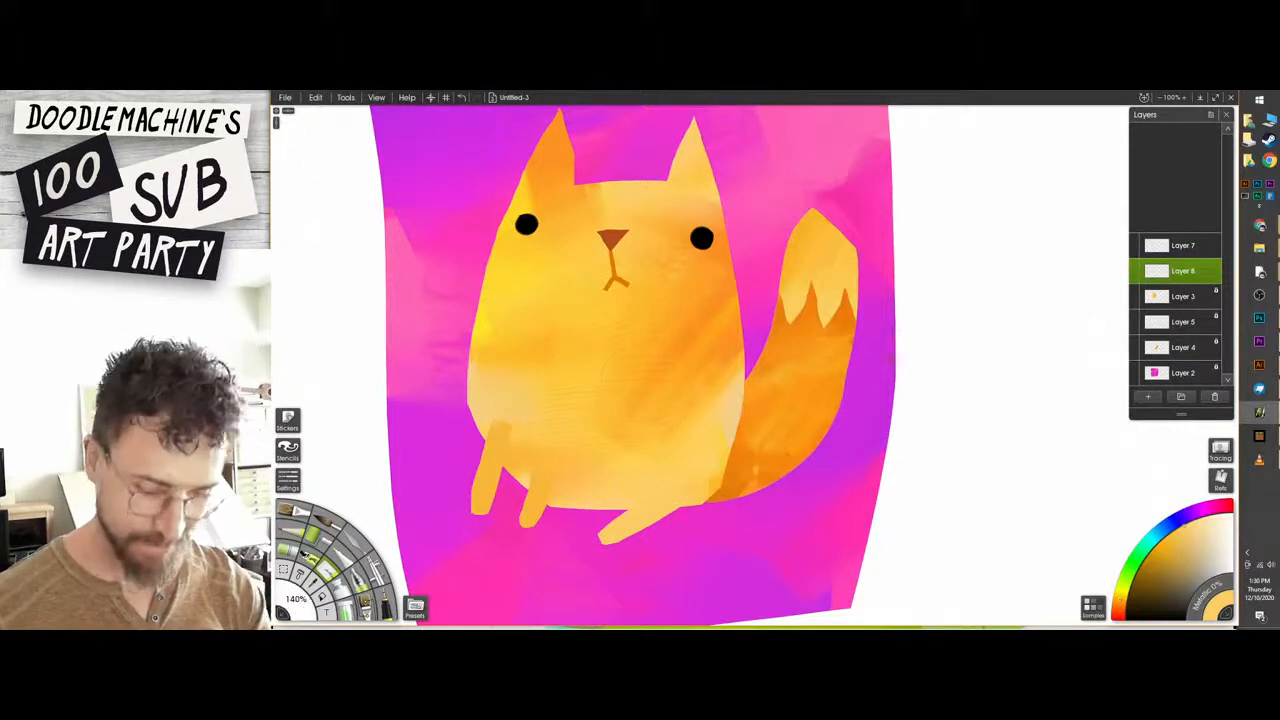
{"action": "key", "text": "e"}
{"action": "left_click_drag", "start_coordinate": [513, 409], "coordinate": [515, 405]}
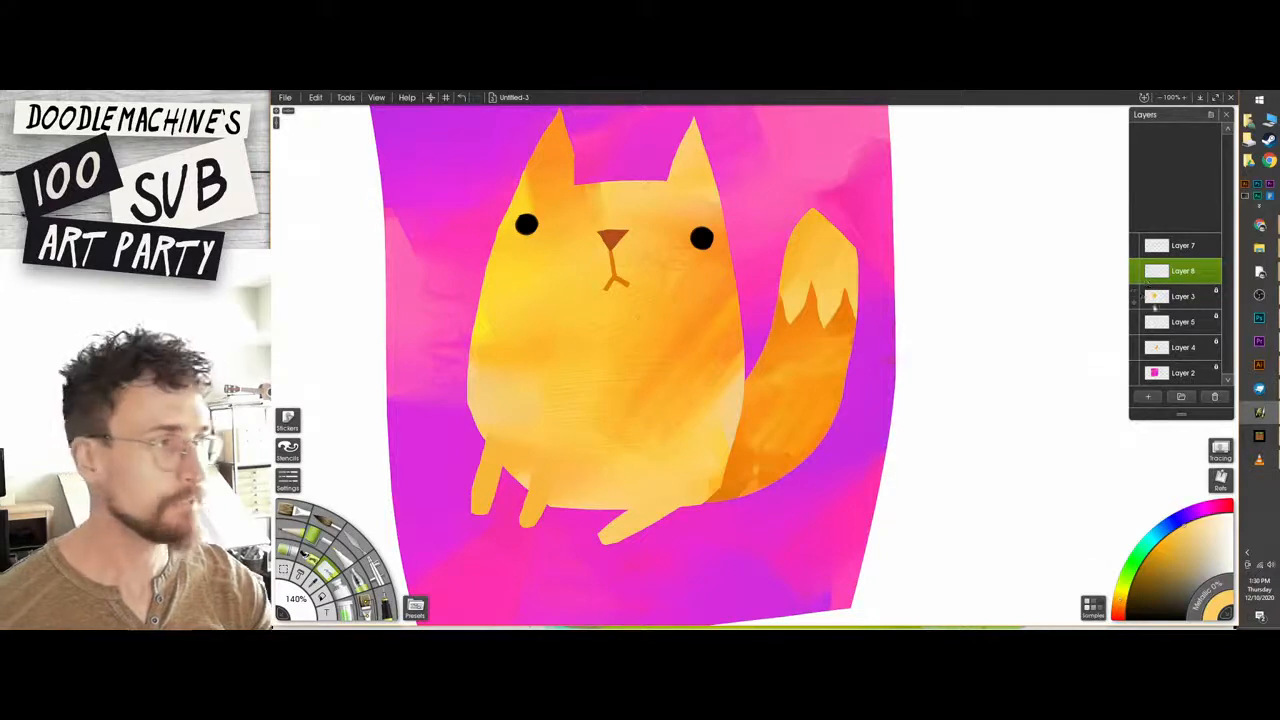
Lock the transparency of Layer 8 and paint darker orange, sampled from the tail, onto the three paws.
{"action": "left_click", "coordinate": [1217, 267]}
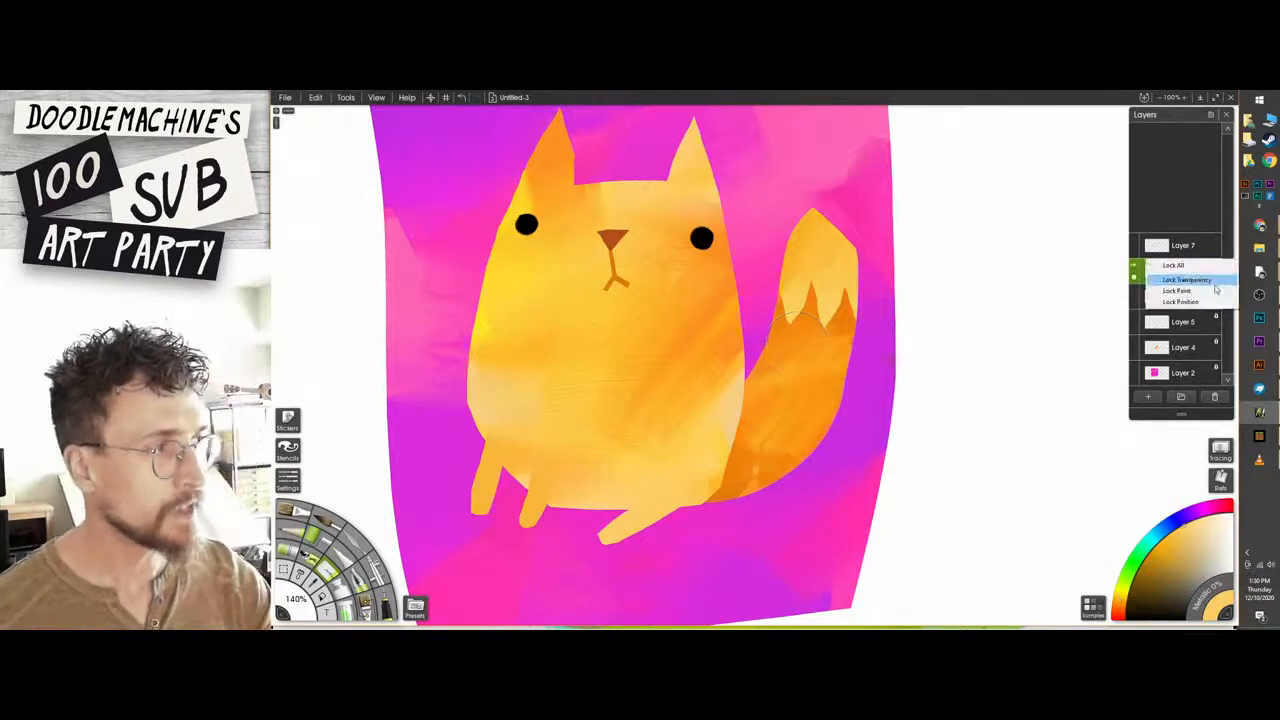
{"action": "left_click", "coordinate": [1200, 281]}
{"action": "left_click", "coordinate": [752, 470], "text": "alt"}
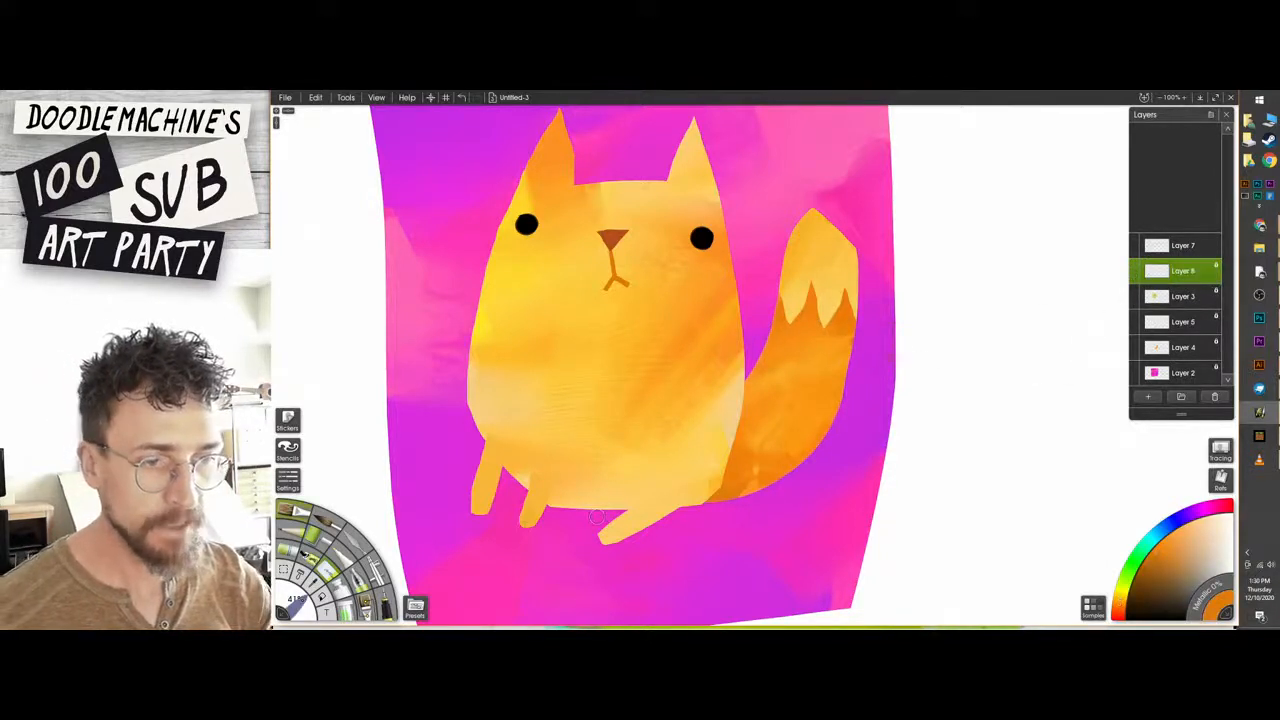
{"action": "mouse_move", "coordinate": [530, 506]}
{"action": "left_mouse_down"}
{"action": "mouse_move", "coordinate": [527, 523]}
{"action": "mouse_move", "coordinate": [536, 517]}
{"action": "mouse_move", "coordinate": [479, 508]}
{"action": "mouse_move", "coordinate": [480, 486]}
{"action": "left_mouse_up"}
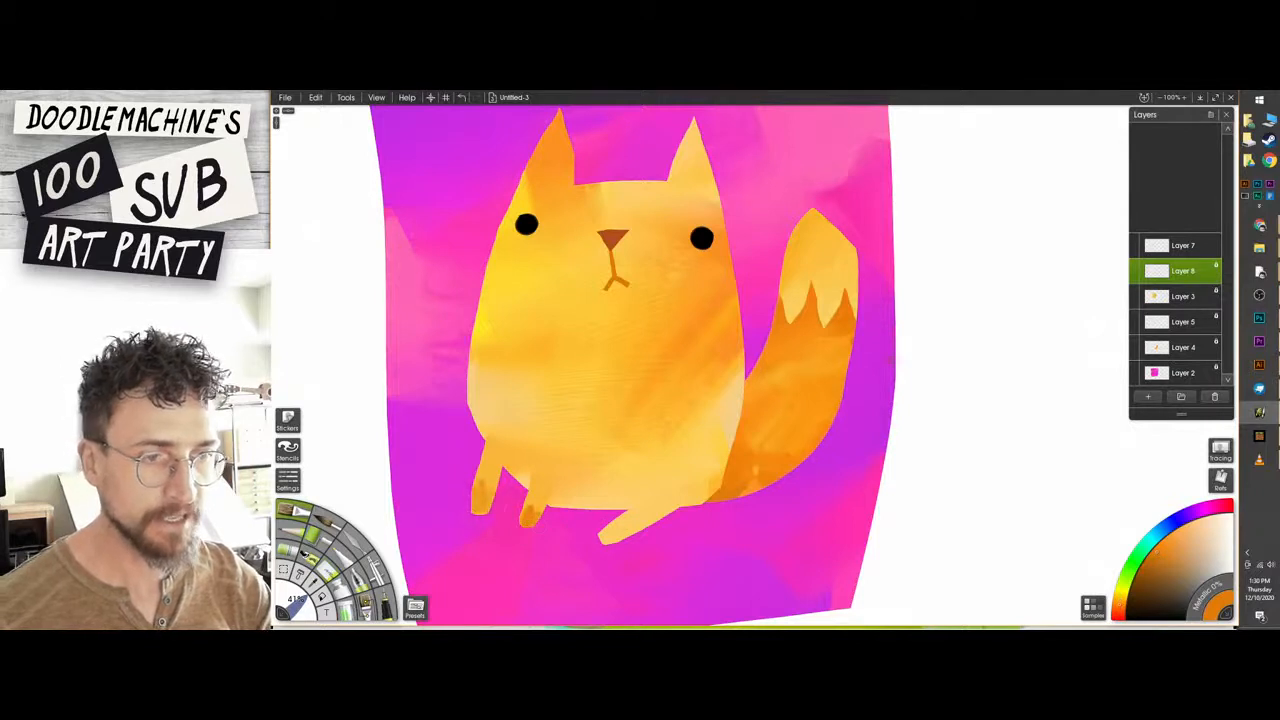
{"action": "mouse_move", "coordinate": [615, 526]}
{"action": "left_mouse_down"}
{"action": "mouse_move", "coordinate": [602, 541]}
{"action": "mouse_move", "coordinate": [612, 534]}
{"action": "left_mouse_up"}
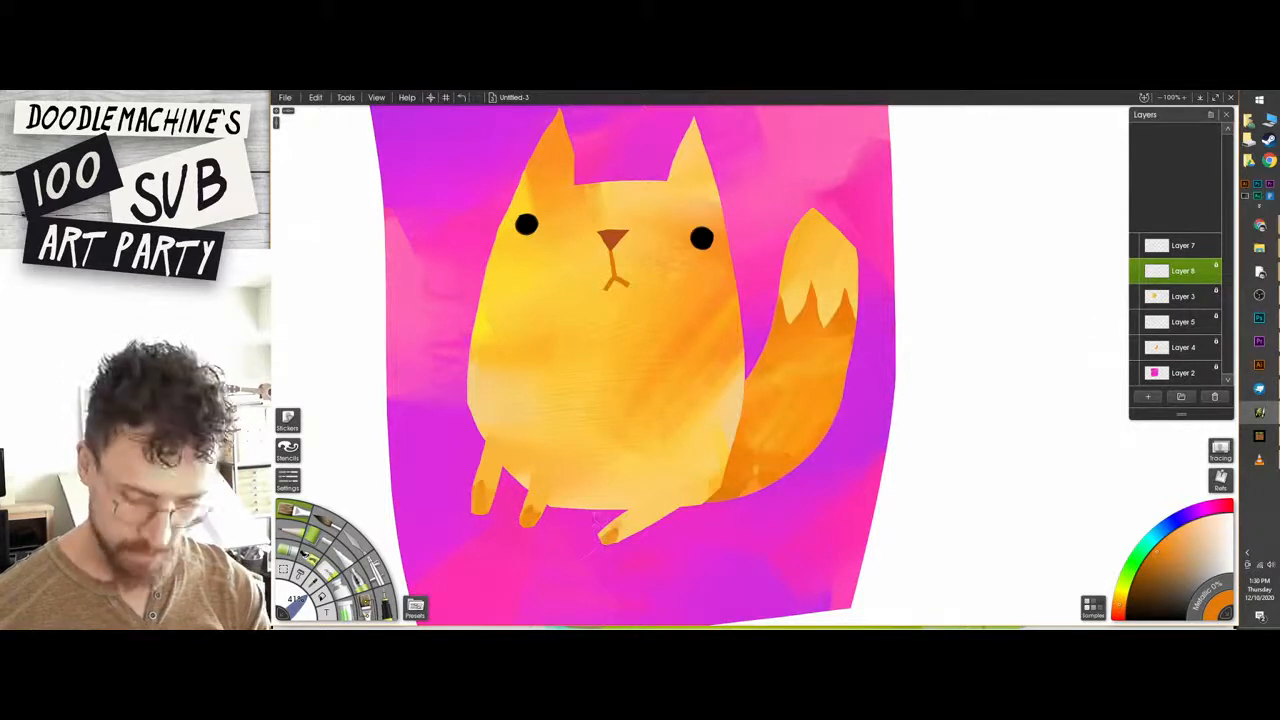
Blend the darker orange into the front legs and hind foot with the palette knife.
{"action": "key", "text": "k"}
{"action": "mouse_move", "coordinate": [531, 514]}
{"action": "left_mouse_down"}
{"action": "mouse_move", "coordinate": [541, 501]}
{"action": "mouse_move", "coordinate": [482, 486]}
{"action": "mouse_move", "coordinate": [487, 472]}
{"action": "left_mouse_up"}
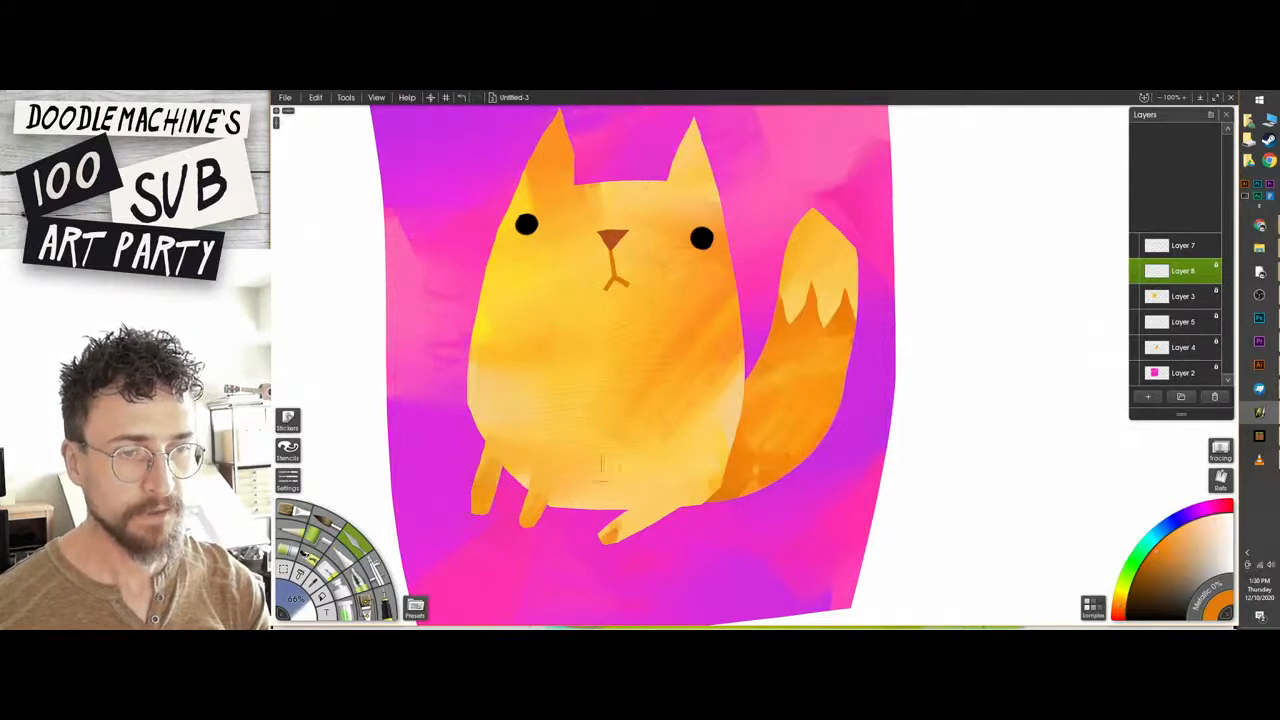
{"action": "mouse_move", "coordinate": [612, 534]}
{"action": "left_mouse_down"}
{"action": "mouse_move", "coordinate": [656, 494]}
{"action": "mouse_move", "coordinate": [678, 501]}
{"action": "mouse_move", "coordinate": [600, 520]}
{"action": "left_mouse_up"}
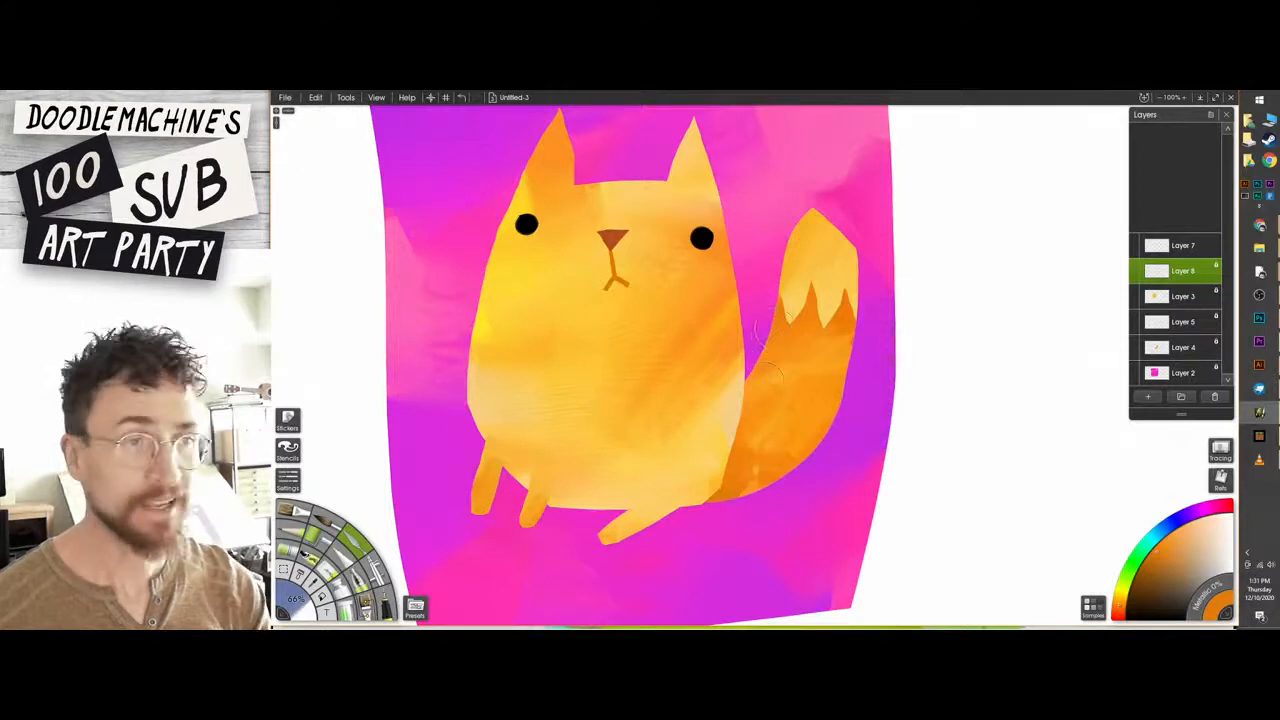
{"action": "left_click", "coordinate": [1136, 271]}
{"action": "left_click", "coordinate": [1136, 271]}
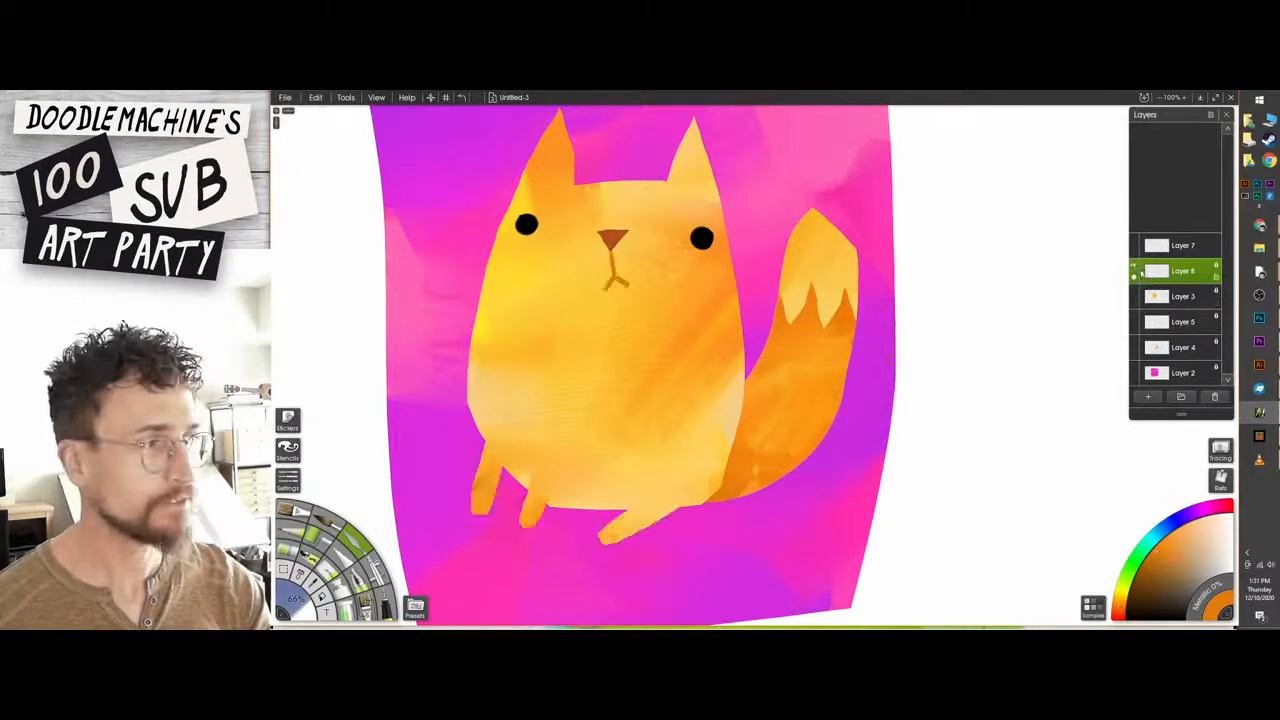
Make Layer 7 with the eyes and nose the active layer.
{"action": "left_click", "coordinate": [1152, 246]}
{"action": "left_click", "coordinate": [1217, 252]}
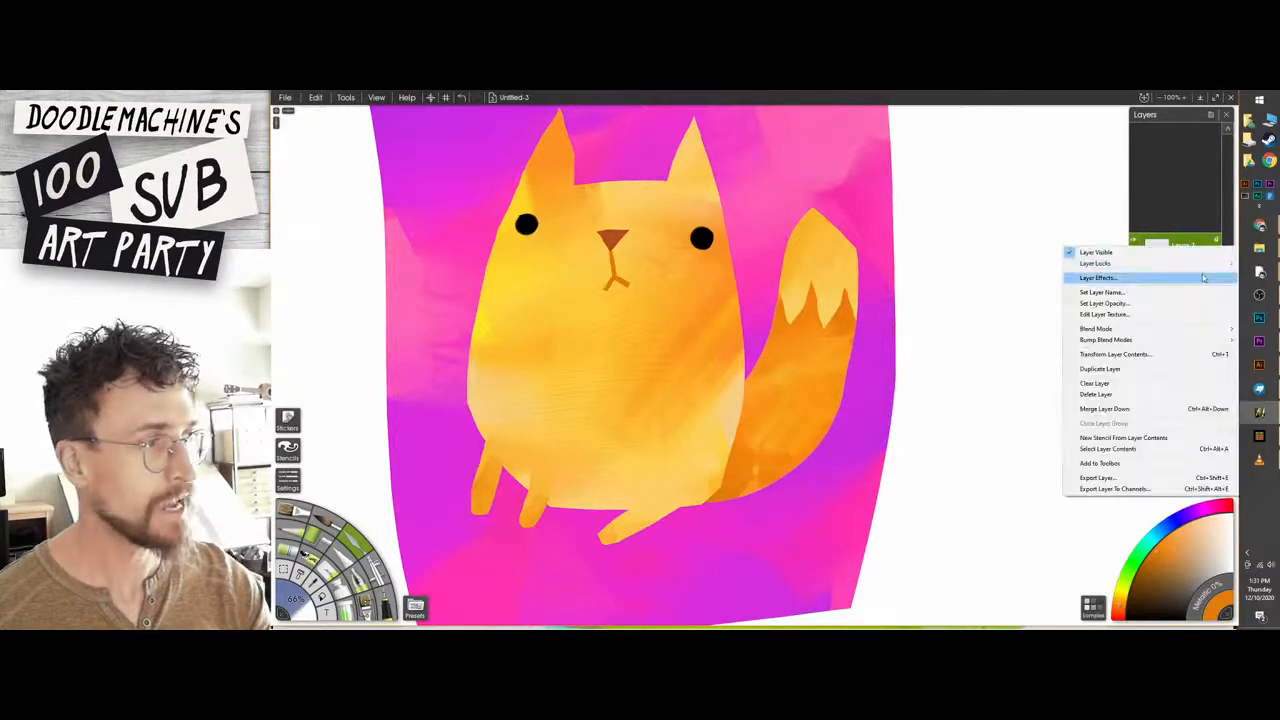
{"action": "left_click", "coordinate": [1169, 240]}
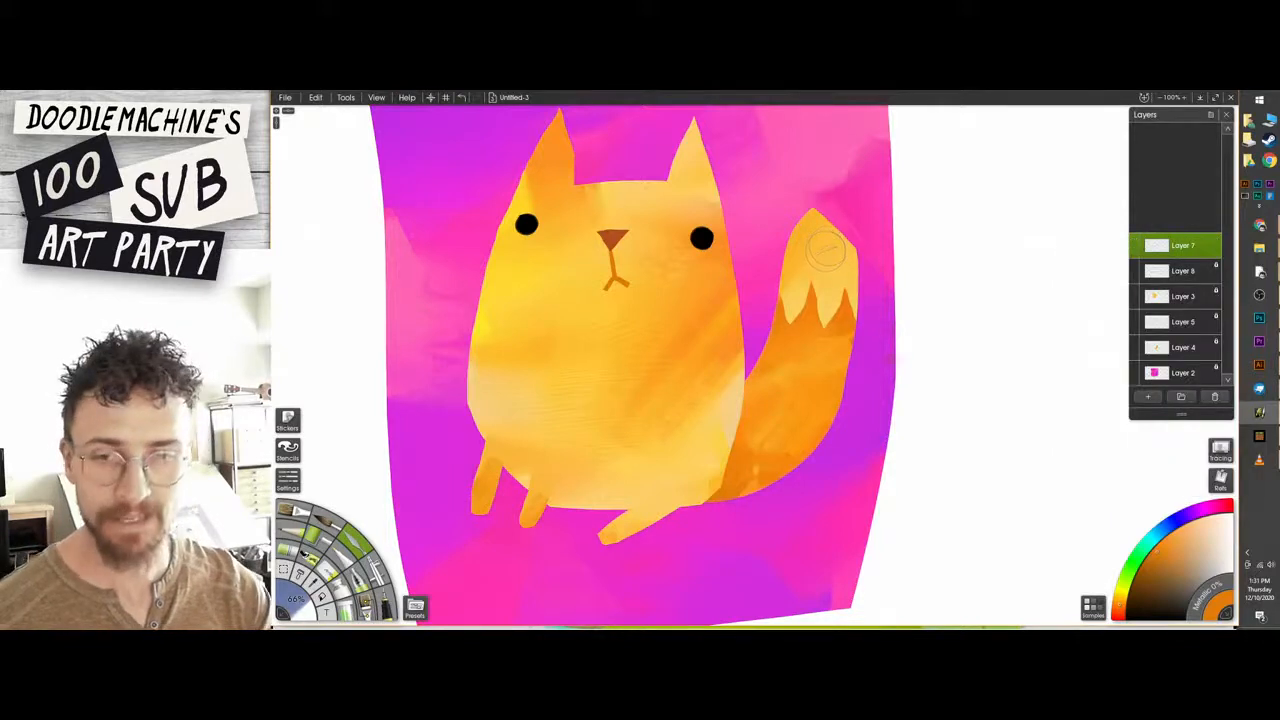
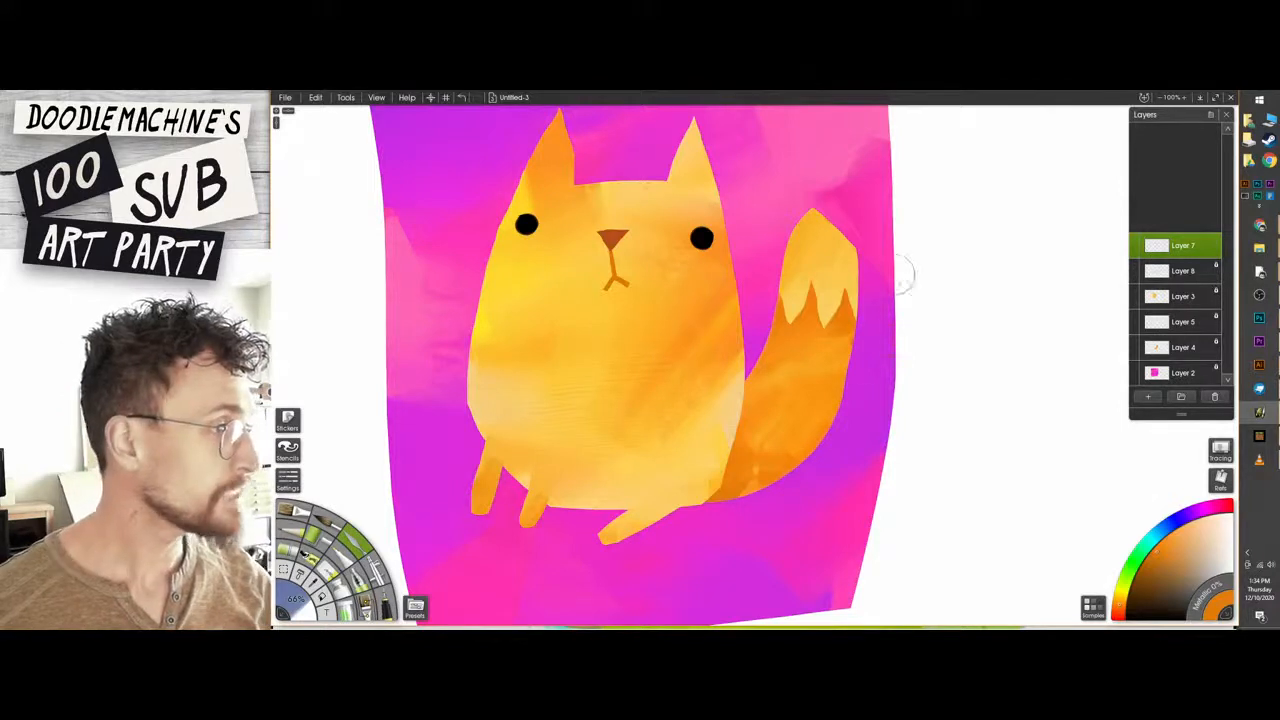
On Layer 3, paint darker orange along the body's lower edge and blend it into the belly with the palette knife.
{"action": "left_click", "coordinate": [1183, 296]}
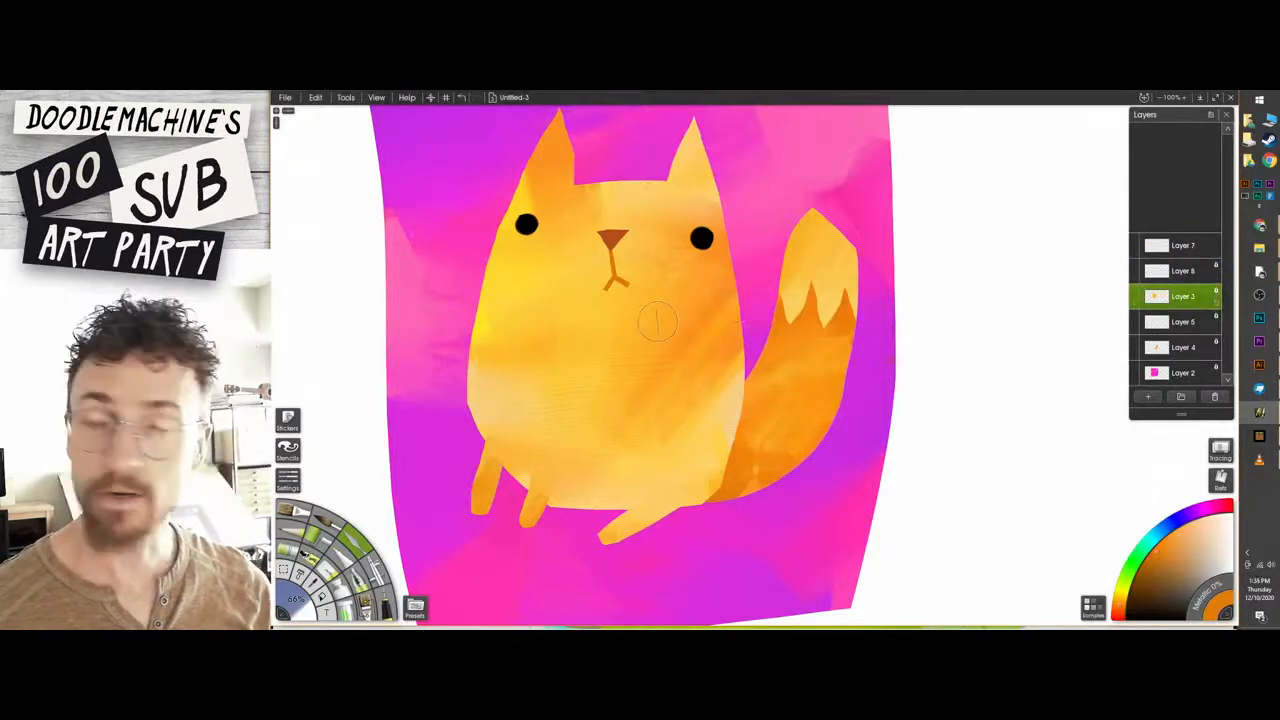
{"action": "mouse_move", "coordinate": [553, 505]}
{"action": "left_mouse_down"}
{"action": "mouse_move", "coordinate": [610, 506]}
{"action": "mouse_move", "coordinate": [524, 483]}
{"action": "mouse_move", "coordinate": [562, 504]}
{"action": "mouse_move", "coordinate": [696, 508]}
{"action": "mouse_move", "coordinate": [652, 512]}
{"action": "left_mouse_up"}
{"action": "key", "text": "ctrl+z"}
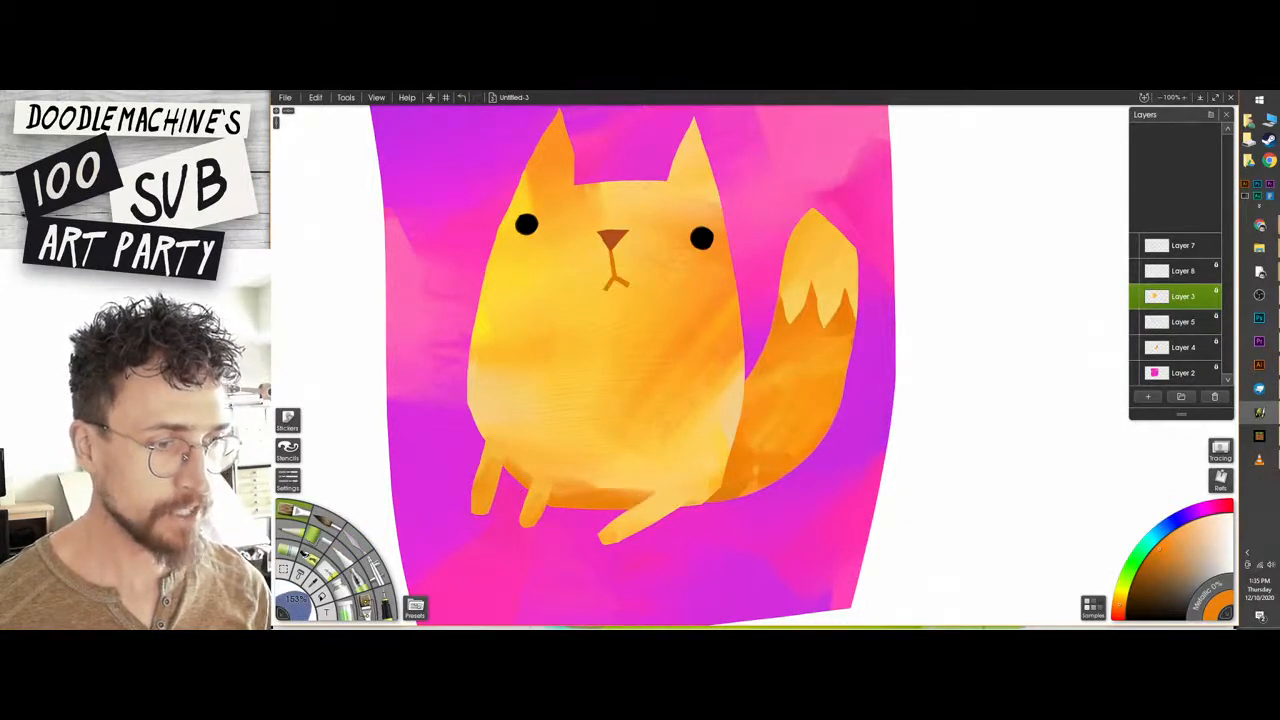
{"action": "key", "text": "k"}
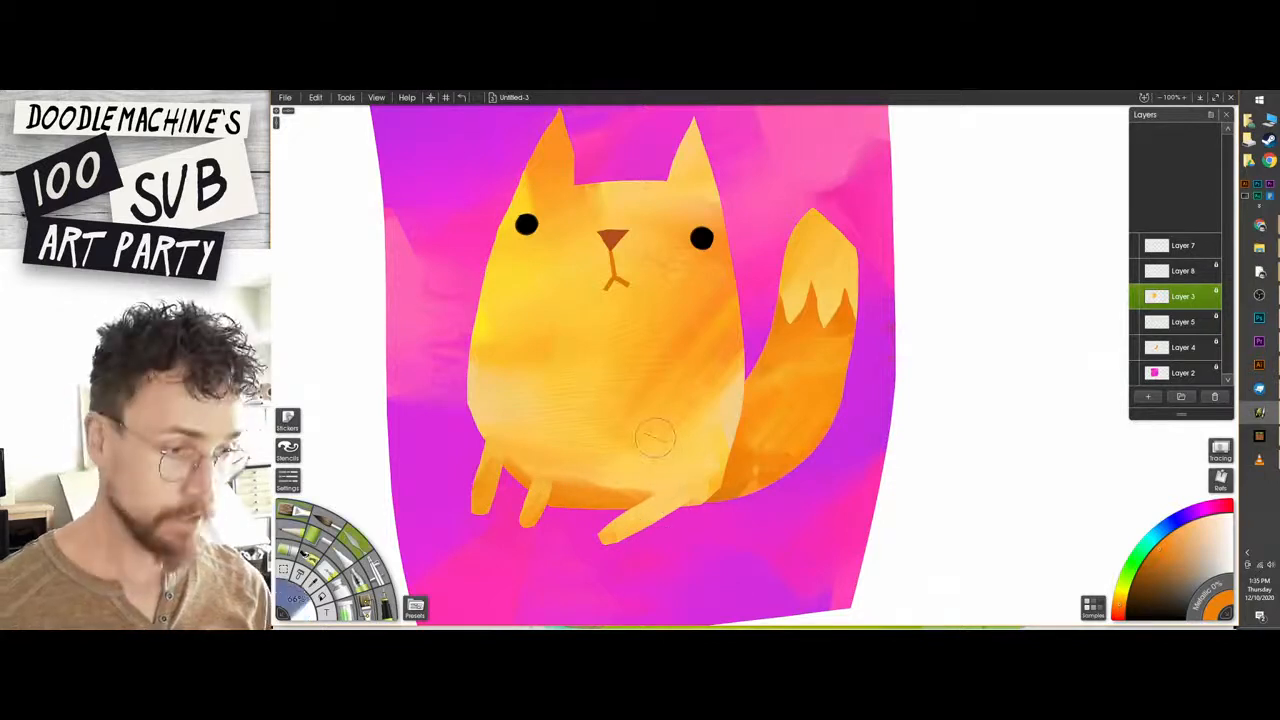
{"action": "left_click_drag", "start_coordinate": [562, 492], "coordinate": [604, 500]}
{"action": "left_click_drag", "start_coordinate": [532, 468], "coordinate": [584, 490]}
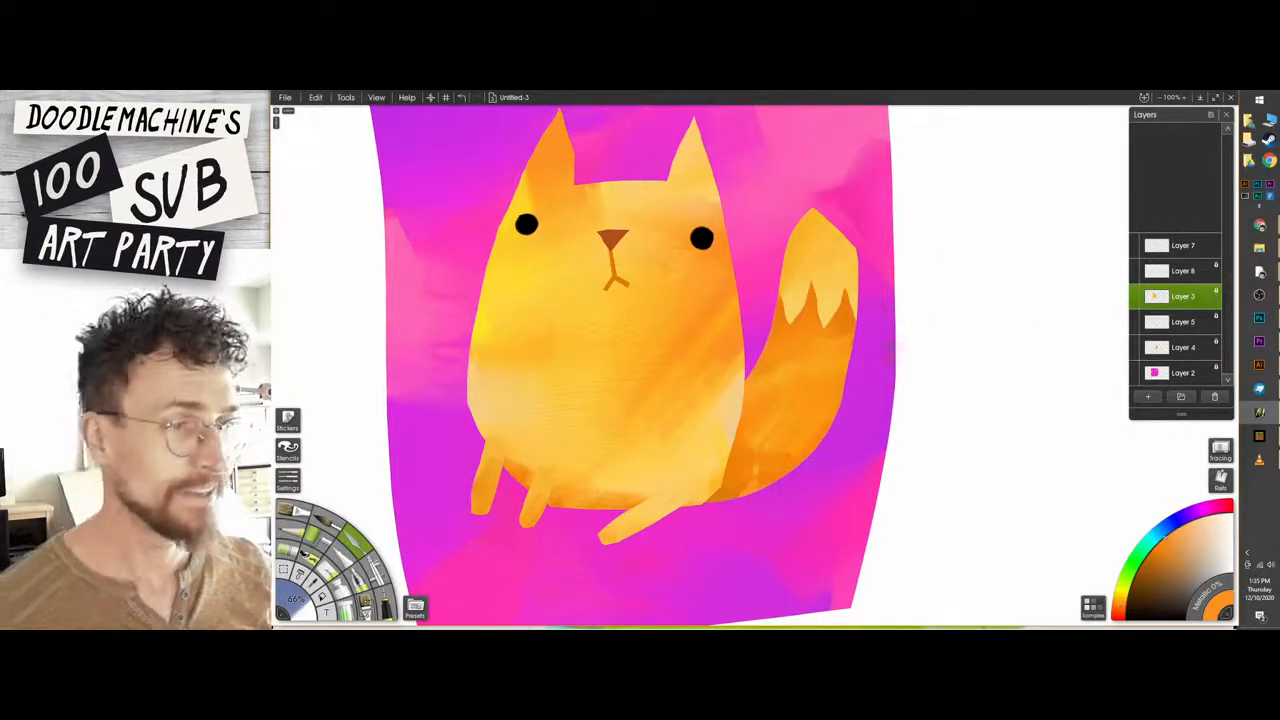
Select the cat body's outline from Layer 3 and add a new layer directly above Layer 3.
{"action": "left_click_drag", "start_coordinate": [723, 311], "coordinate": [712, 317]}
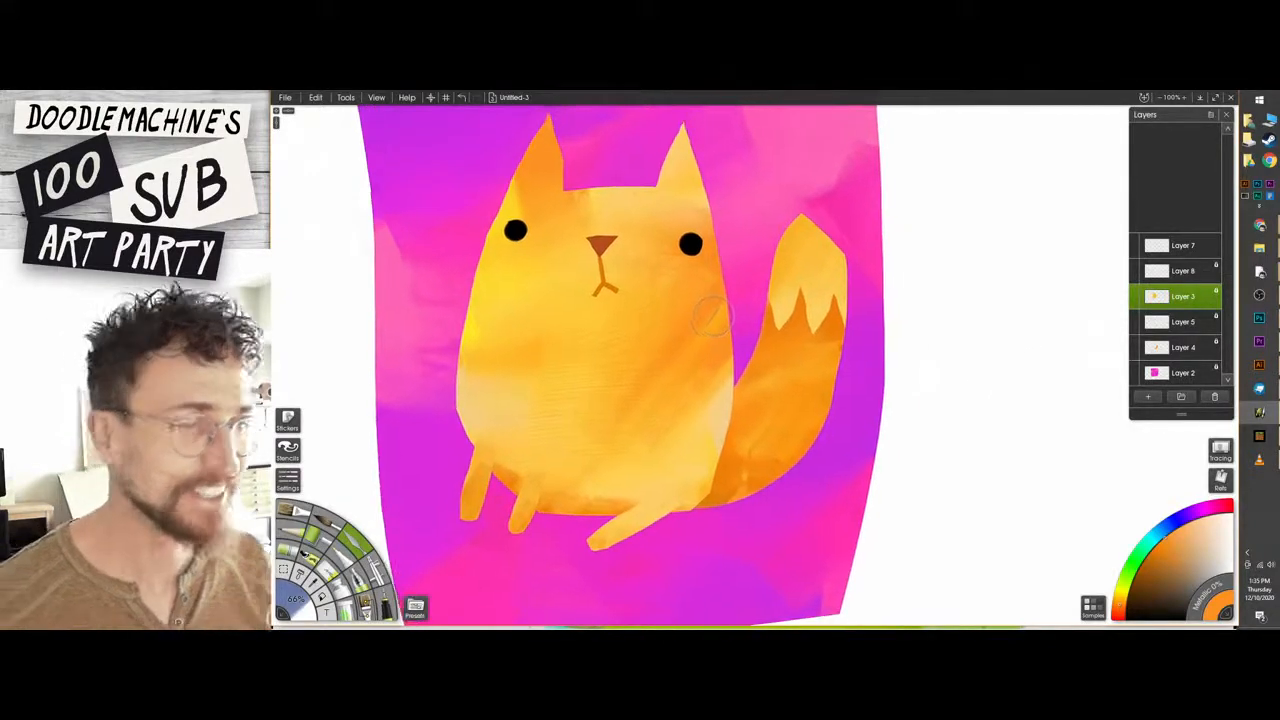
{"action": "left_click", "coordinate": [1174, 308], "text": "ctrl"}
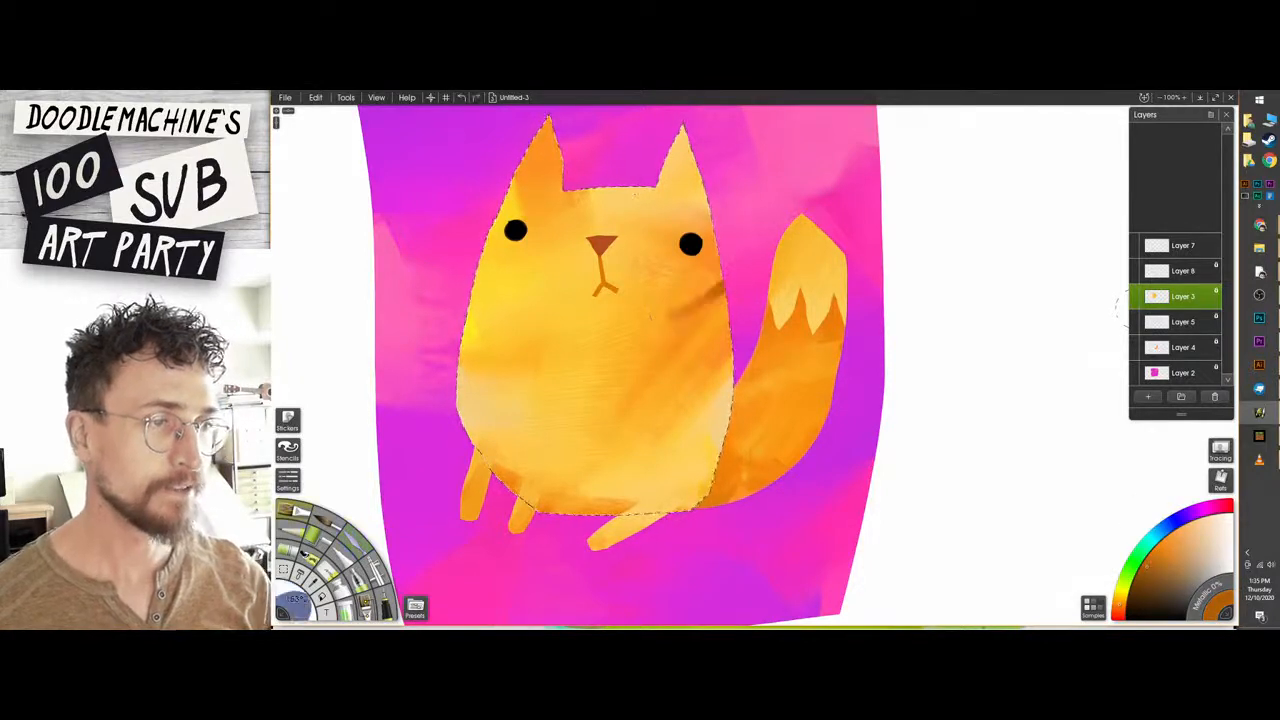
{"action": "left_click", "coordinate": [1136, 271]}
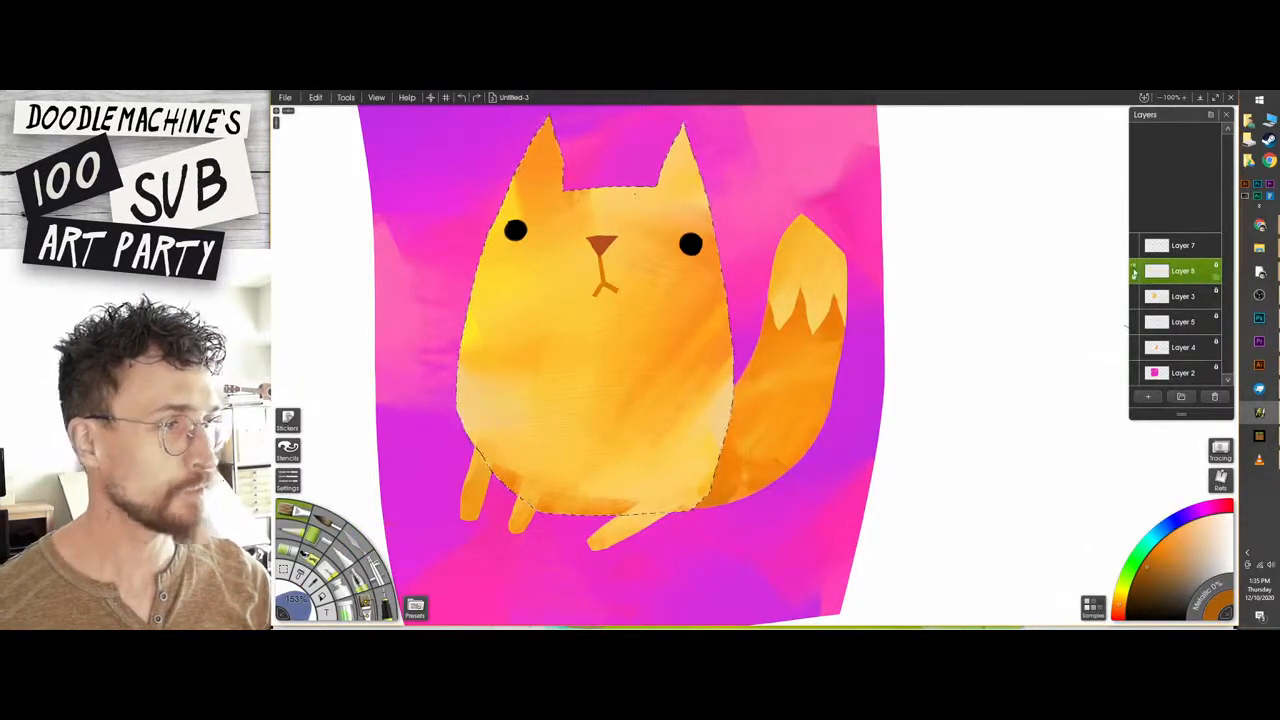
{"action": "left_click_drag", "start_coordinate": [1134, 272], "coordinate": [1156, 297]}
{"action": "left_click", "coordinate": [1150, 397]}
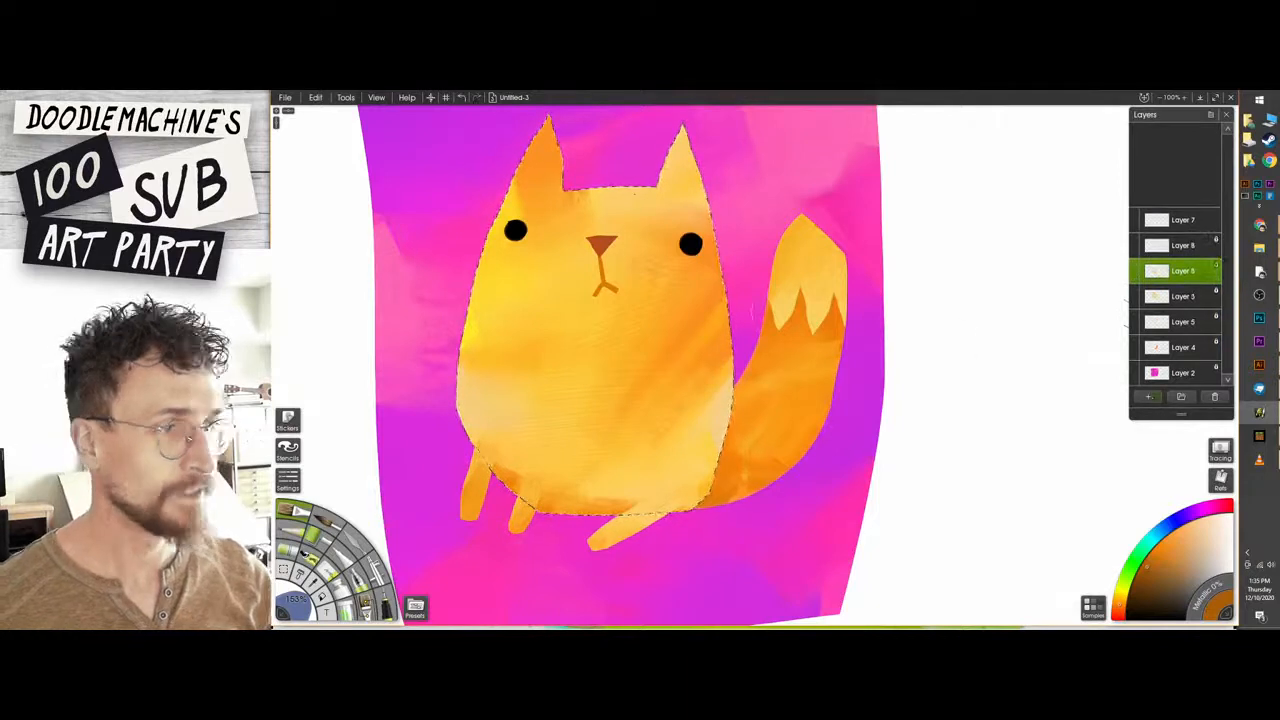
Paint four brown stripes running inward from each side of the cat's body, inside the selection on the new layer.
{"action": "left_click_drag", "start_coordinate": [650, 328], "coordinate": [720, 290]}
{"action": "key", "text": "ctrl+z"}
{"action": "mouse_move", "coordinate": [642, 356]}
{"action": "left_mouse_down"}
{"action": "mouse_move", "coordinate": [780, 270]}
{"action": "mouse_move", "coordinate": [648, 340]}
{"action": "left_mouse_up"}
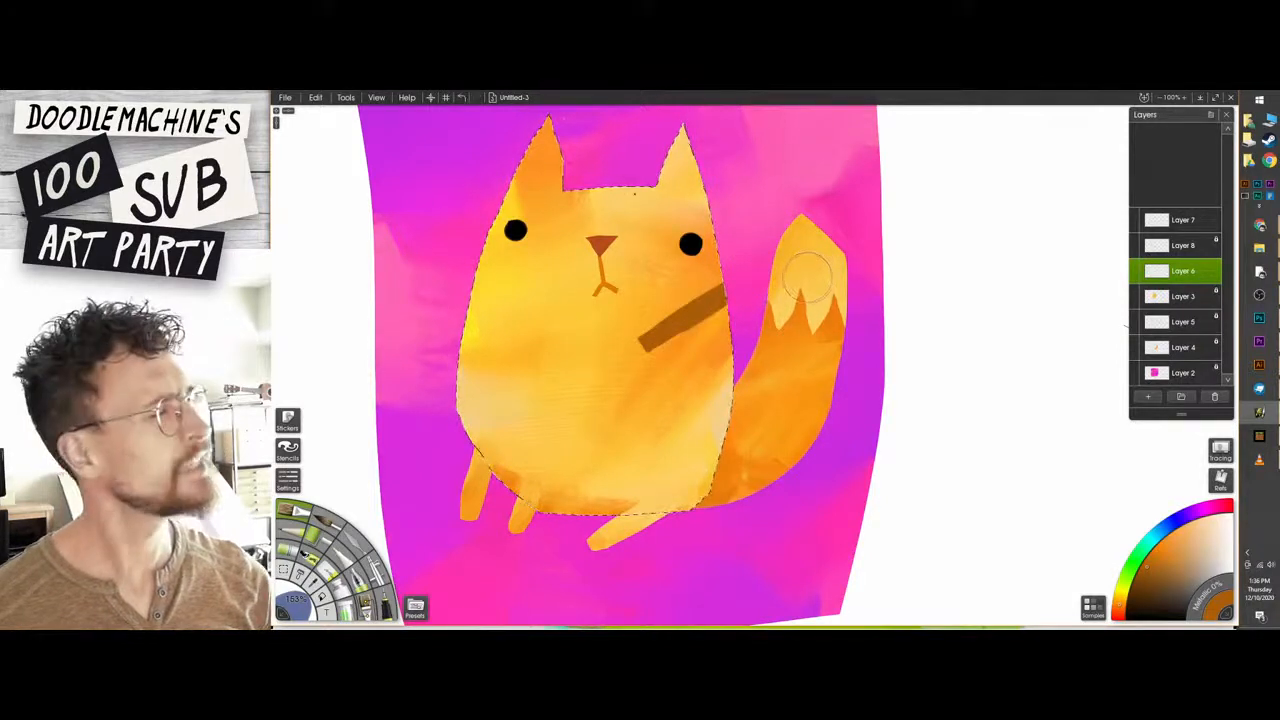
{"action": "left_click_drag", "start_coordinate": [668, 322], "coordinate": [760, 308]}
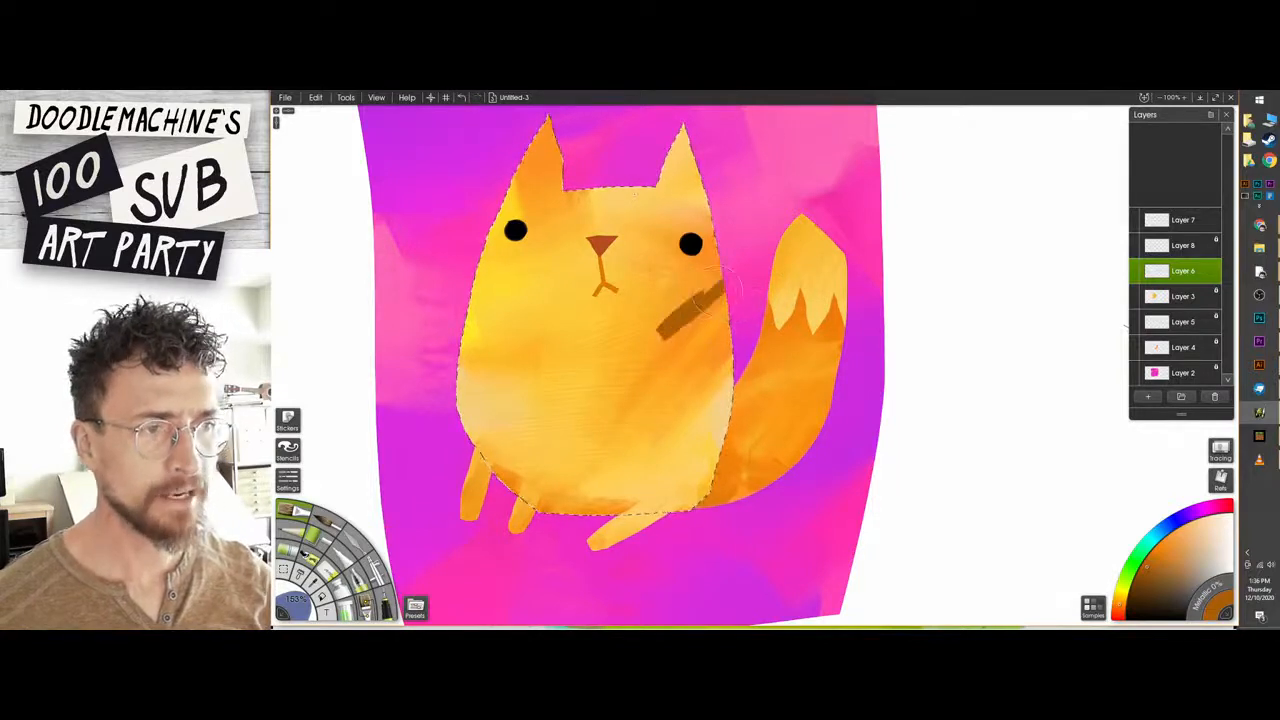
{"action": "key", "text": "ctrl+z"}
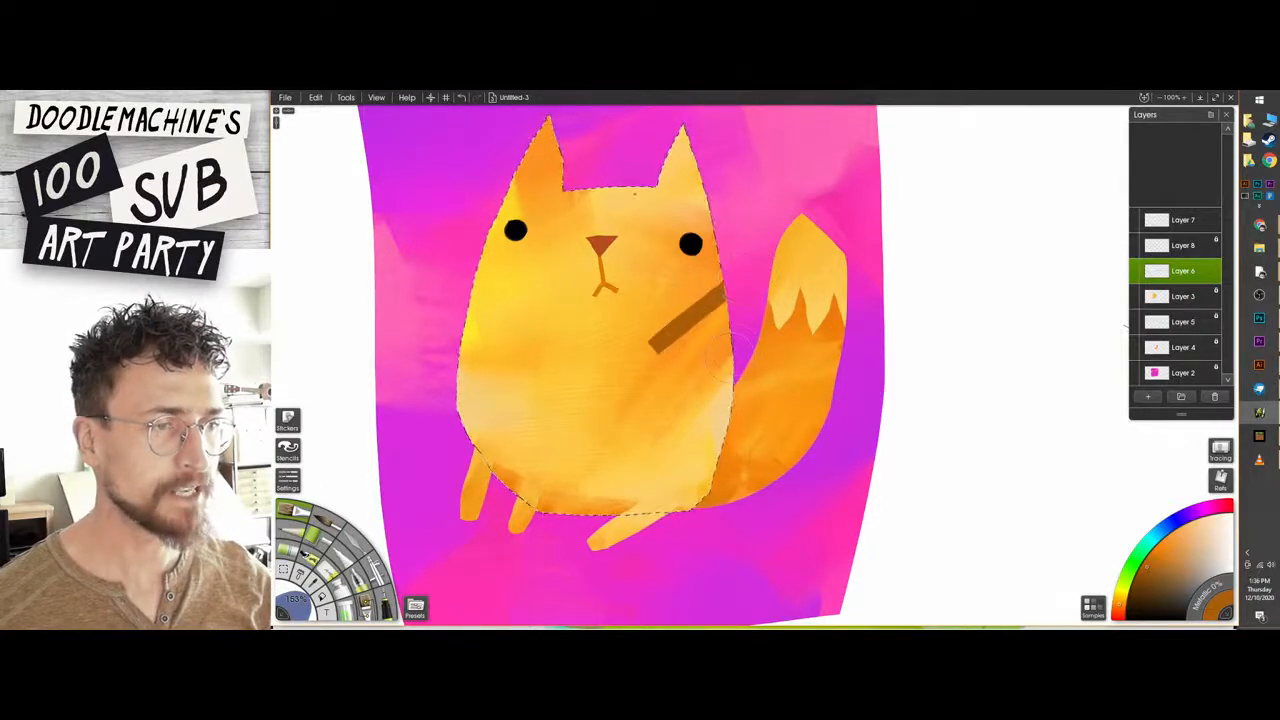
{"action": "left_click_drag", "start_coordinate": [775, 350], "coordinate": [742, 355]}
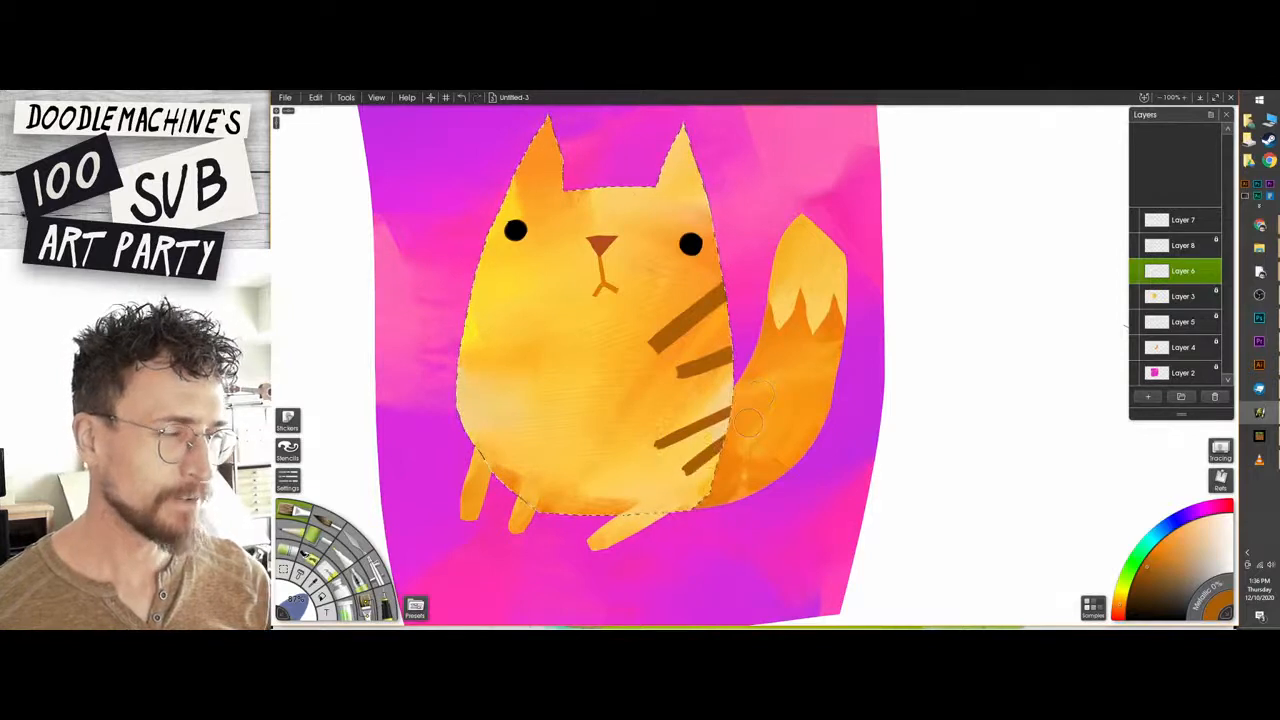
{"action": "mouse_move", "coordinate": [490, 291]}
{"action": "left_mouse_down"}
{"action": "mouse_move", "coordinate": [570, 325]}
{"action": "mouse_move", "coordinate": [537, 321]}
{"action": "left_mouse_up"}
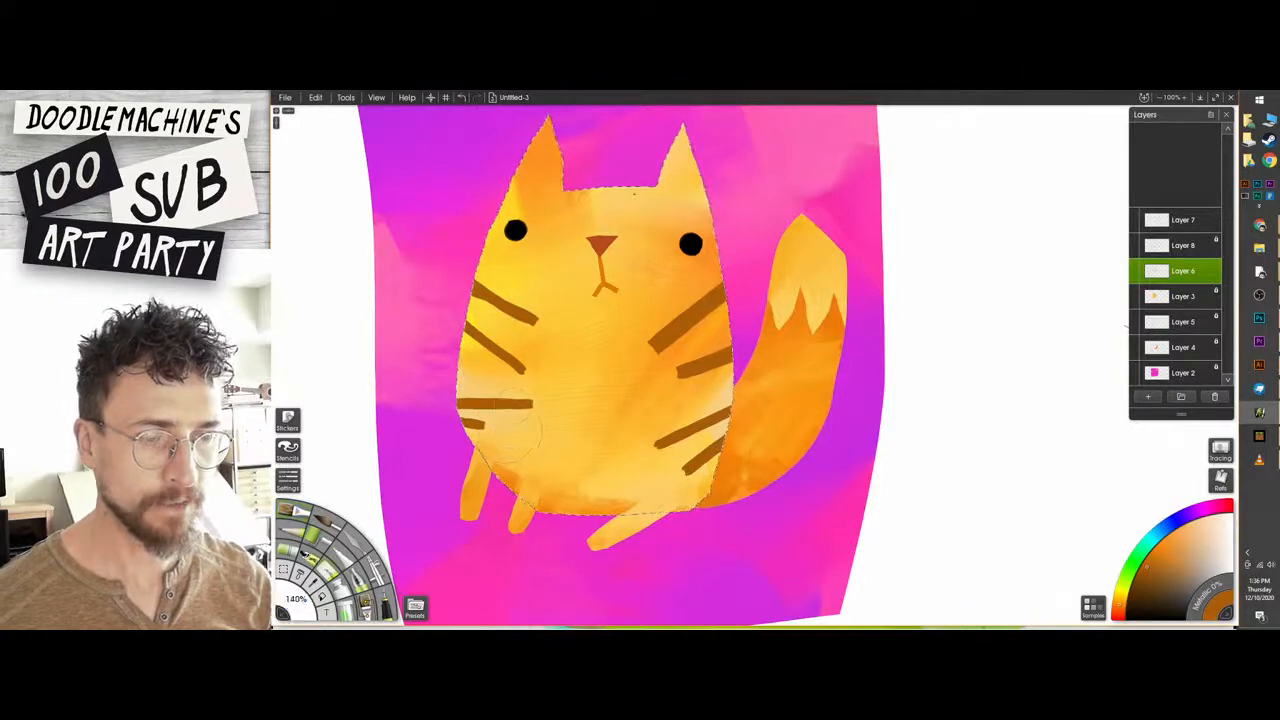
Erase around the inner ends of the lower stripes on the body's right side to taper them.
{"action": "key", "text": "ctrl+plus"}
{"action": "mouse_move", "coordinate": [555, 410]}
{"action": "left_mouse_down"}
{"action": "mouse_move", "coordinate": [746, 318]}
{"action": "mouse_move", "coordinate": [738, 332]}
{"action": "left_mouse_up"}
{"action": "mouse_move", "coordinate": [742, 272]}
{"action": "left_mouse_down"}
{"action": "mouse_move", "coordinate": [875, 210]}
{"action": "mouse_move", "coordinate": [867, 225]}
{"action": "mouse_move", "coordinate": [904, 188]}
{"action": "left_mouse_up"}
{"action": "left_click_drag", "start_coordinate": [772, 286], "coordinate": [776, 328]}
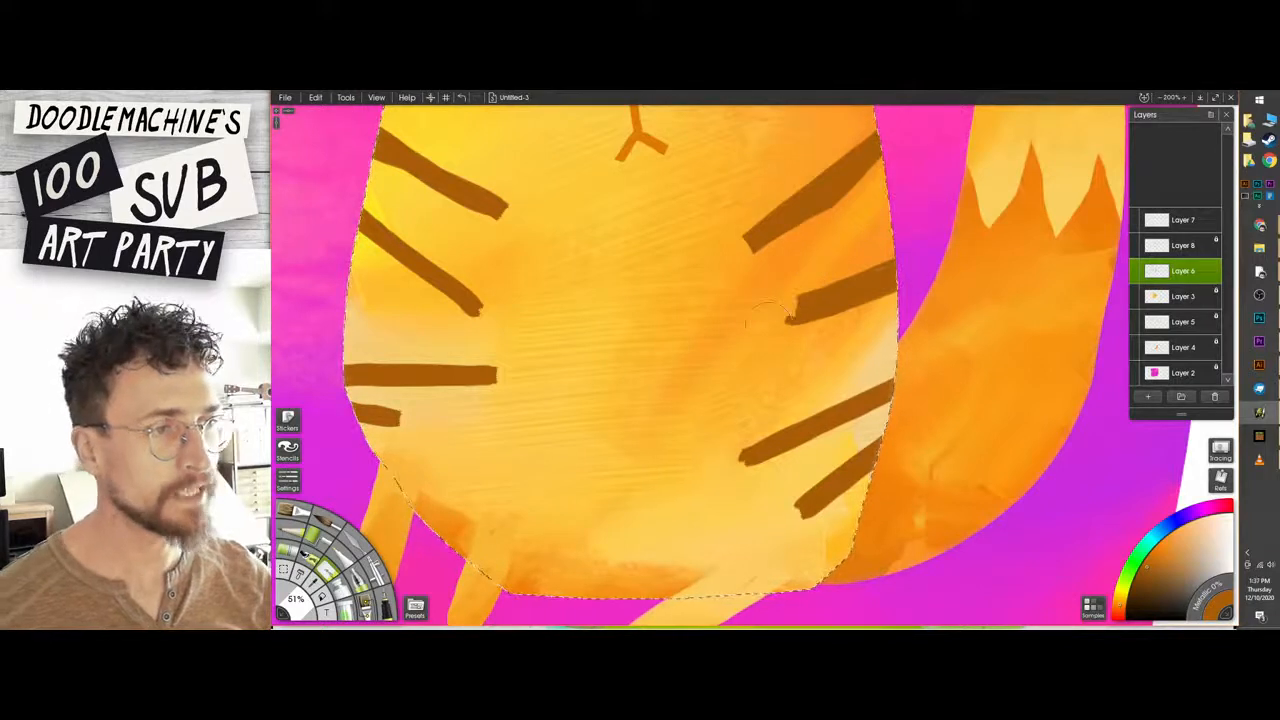
{"action": "key", "text": "ctrl+z"}
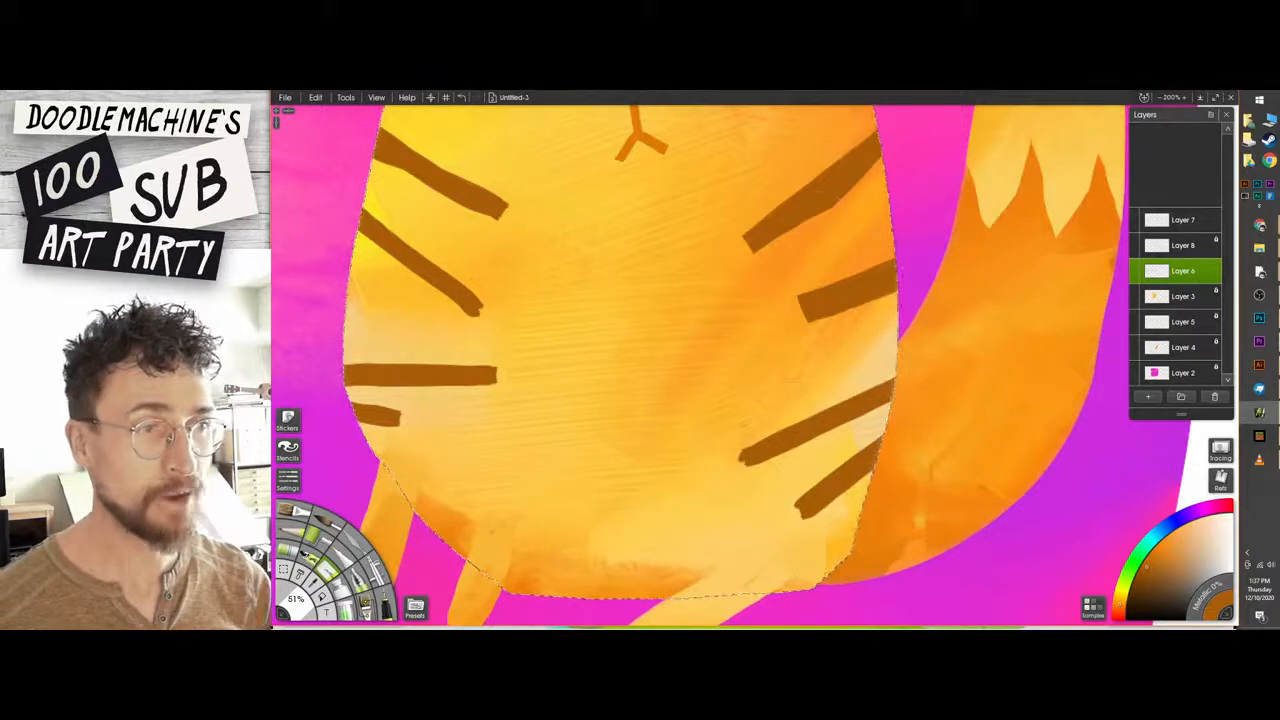
{"action": "left_click_drag", "start_coordinate": [701, 312], "coordinate": [670, 309]}
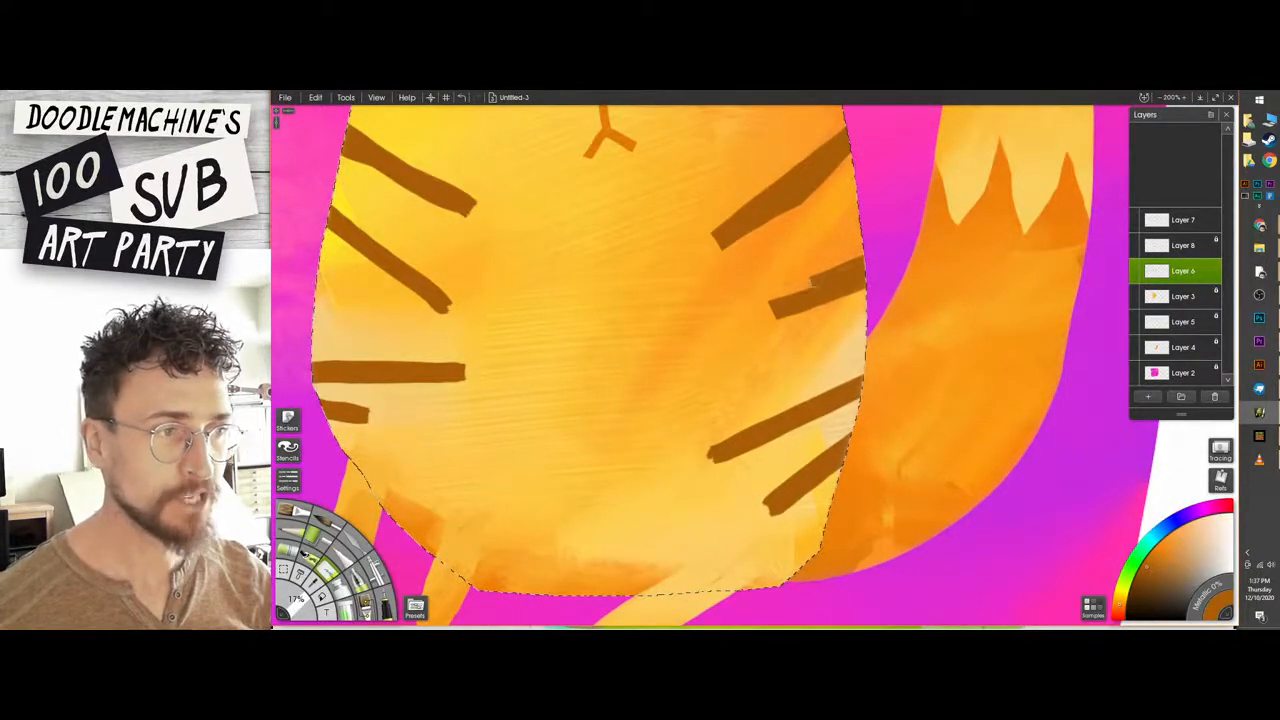
{"action": "left_click_drag", "start_coordinate": [703, 445], "coordinate": [790, 432]}
{"action": "key", "text": "ctrl+z"}
{"action": "left_click_drag", "start_coordinate": [702, 465], "coordinate": [792, 432]}
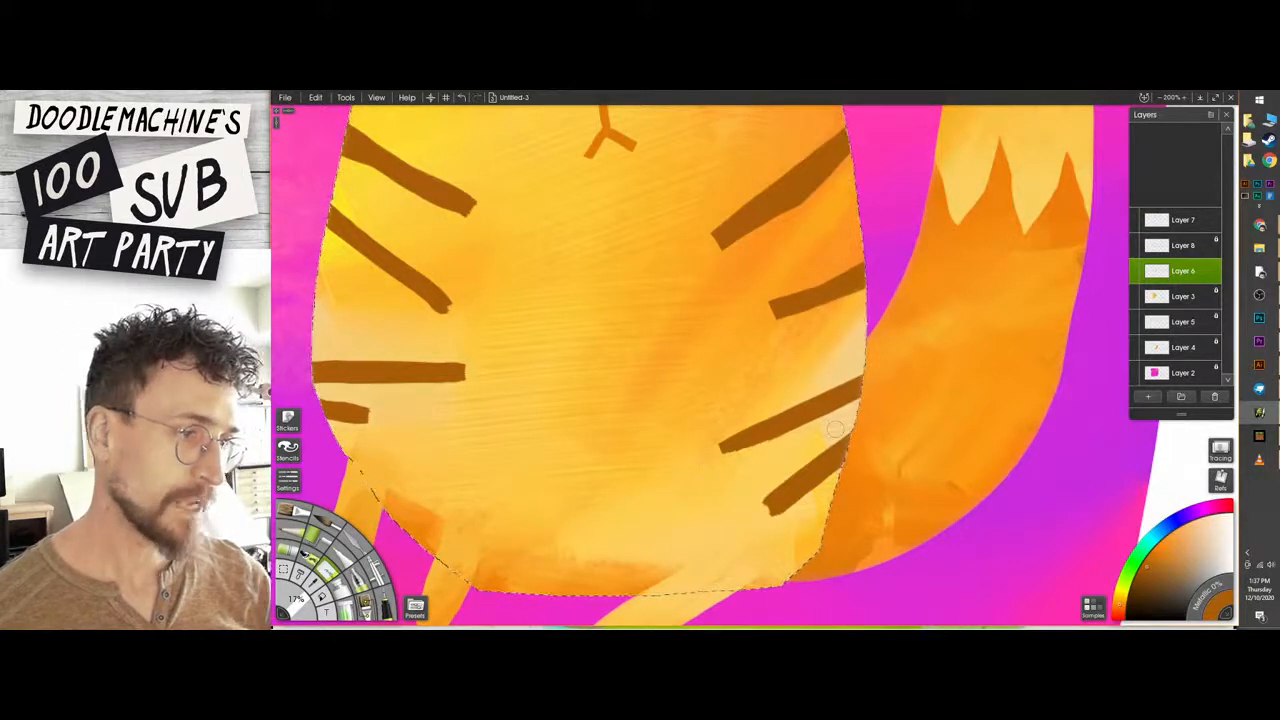
{"action": "key", "text": "ctrl+z"}
{"action": "left_click_drag", "start_coordinate": [704, 465], "coordinate": [792, 432]}
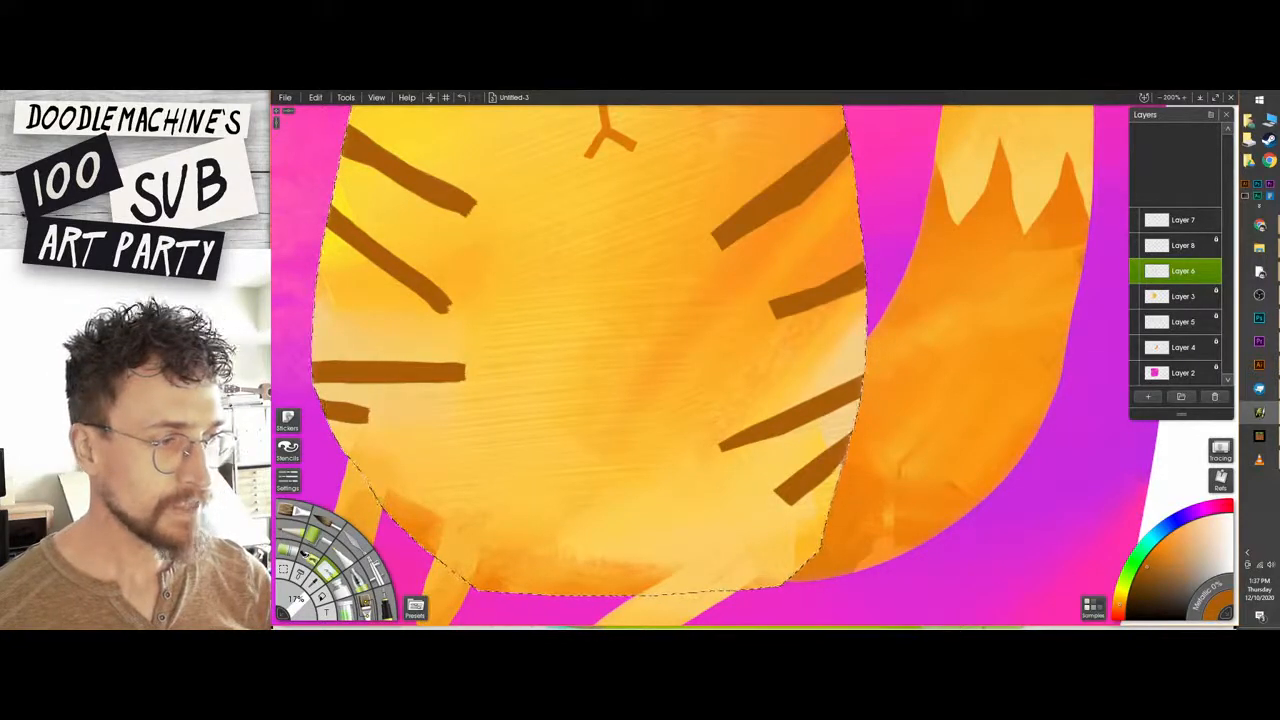
Erase around the inner ends of the stripes on the body's left side to taper them.
{"action": "left_click_drag", "start_coordinate": [429, 394], "coordinate": [435, 384]}
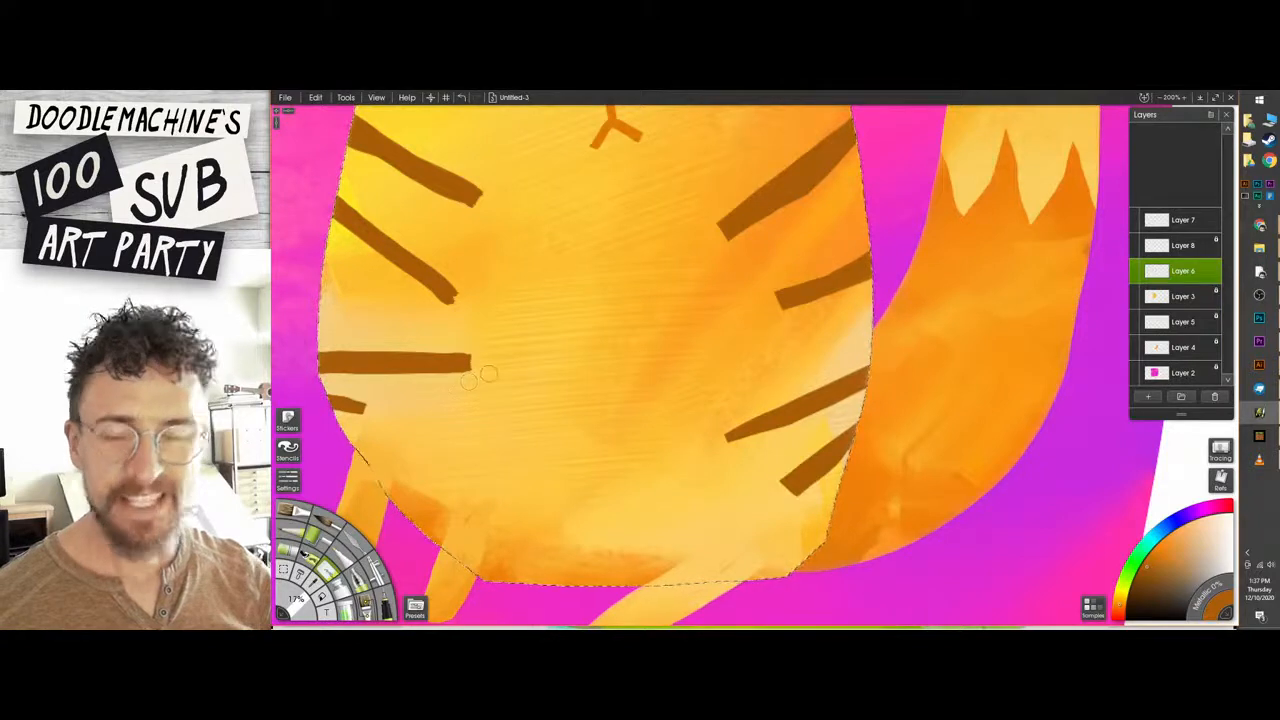
{"action": "mouse_move", "coordinate": [490, 371]}
{"action": "left_mouse_down"}
{"action": "mouse_move", "coordinate": [351, 387]}
{"action": "mouse_move", "coordinate": [474, 345]}
{"action": "left_mouse_up"}
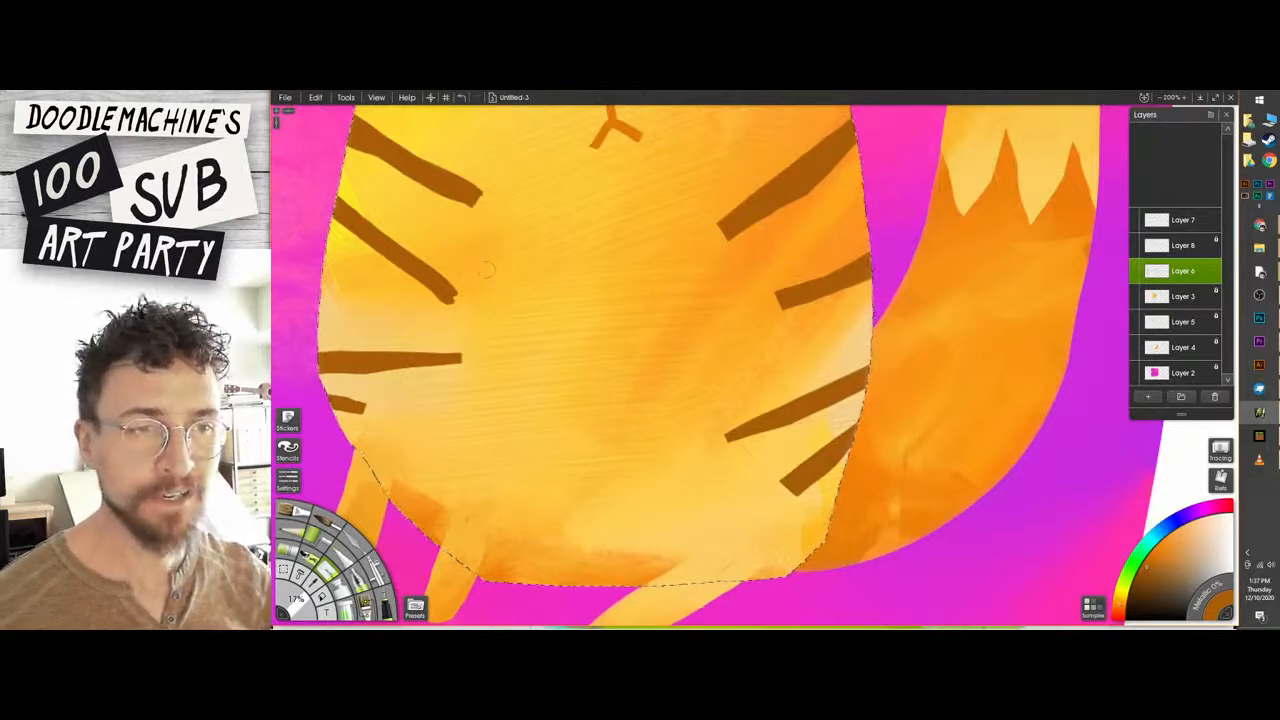
{"action": "left_click_drag", "start_coordinate": [456, 302], "coordinate": [405, 276]}
{"action": "key", "text": "ctrl+z"}
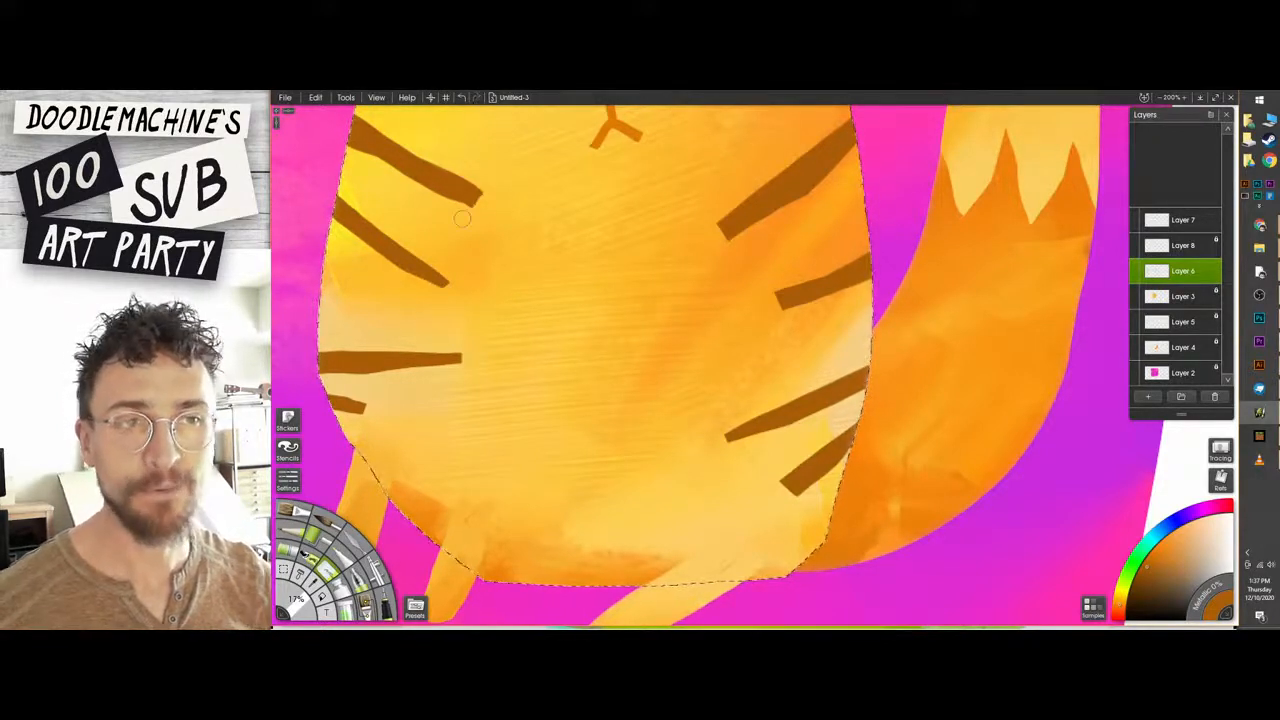
{"action": "mouse_move", "coordinate": [470, 214]}
{"action": "left_mouse_down"}
{"action": "mouse_move", "coordinate": [494, 178]}
{"action": "mouse_move", "coordinate": [430, 257]}
{"action": "left_mouse_up"}
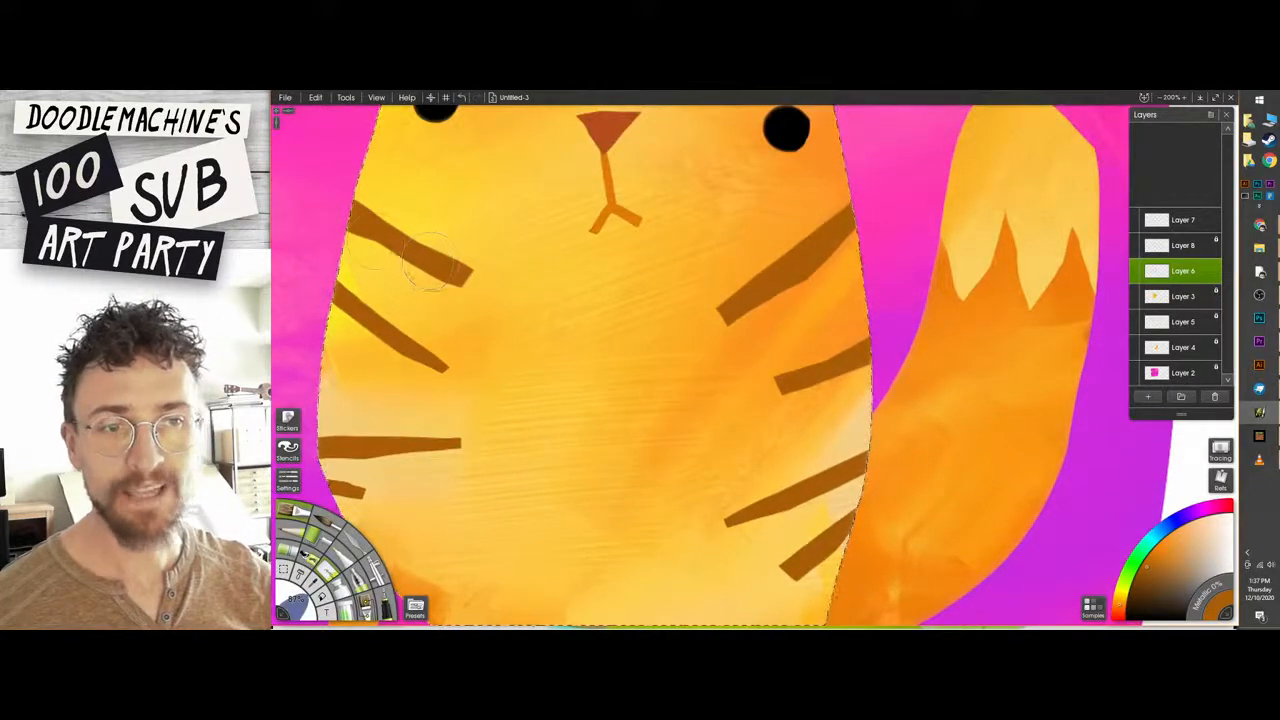
Paint three short brown stripes on the forehead between the ears and trim their ends with the eraser.
{"action": "scroll", "coordinate": [665, 326], "scroll_direction": "down", "scroll_amount": 4}
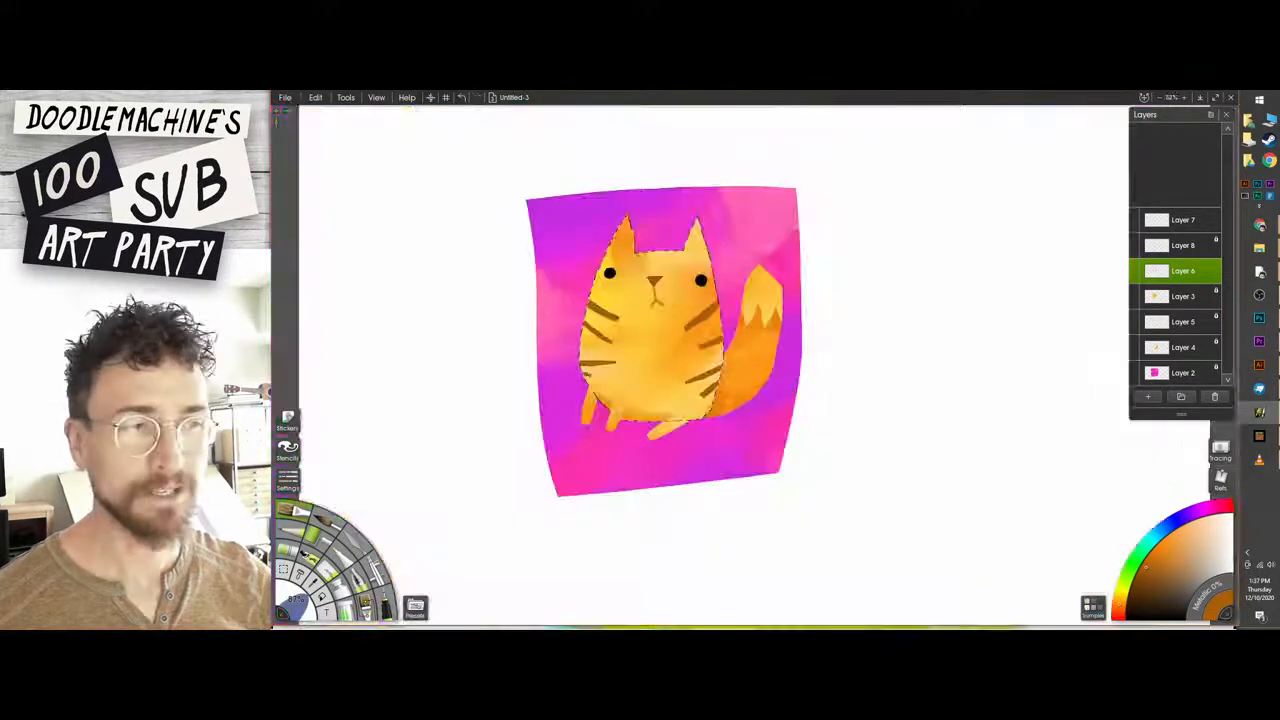
{"action": "scroll", "coordinate": [732, 353], "scroll_direction": "up", "scroll_amount": 2}
{"action": "left_click_drag", "start_coordinate": [870, 365], "coordinate": [820, 361]}
{"action": "mouse_move", "coordinate": [450, 570]}
{"action": "left_mouse_down"}
{"action": "mouse_move", "coordinate": [624, 581]}
{"action": "mouse_move", "coordinate": [596, 604]}
{"action": "left_mouse_up"}
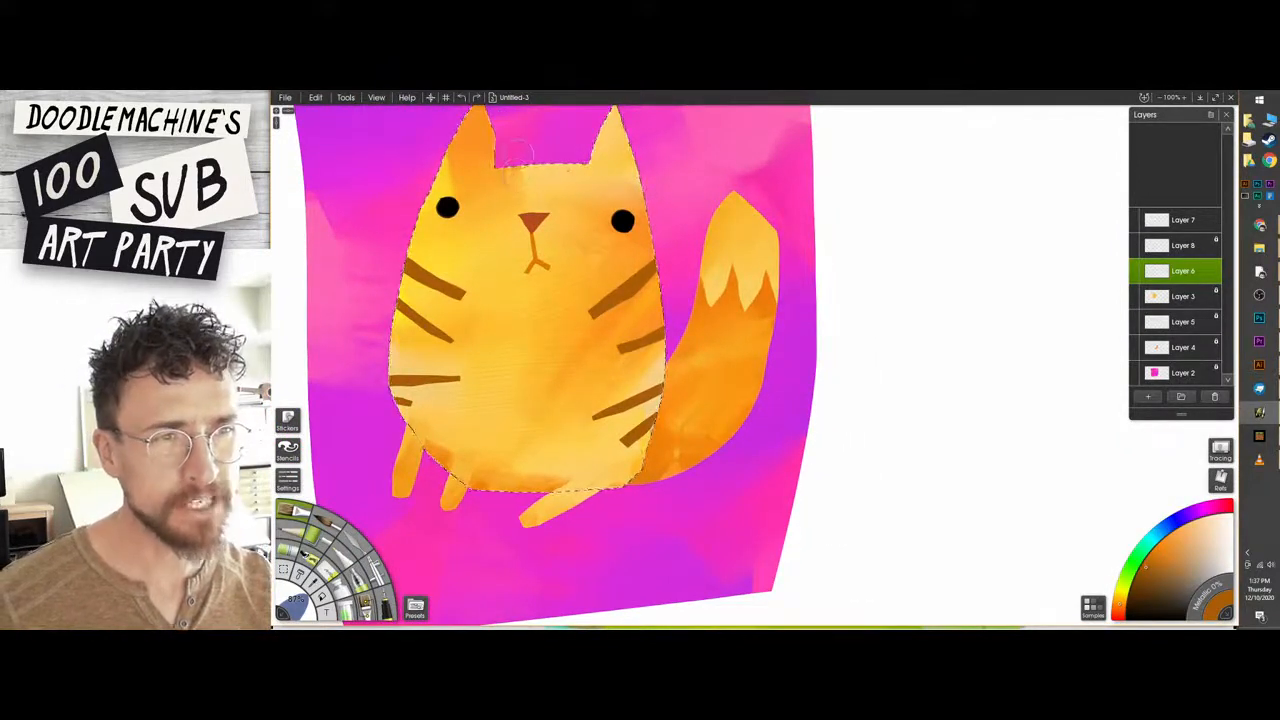
{"action": "mouse_move", "coordinate": [516, 168]}
{"action": "left_mouse_down"}
{"action": "mouse_move", "coordinate": [545, 155]}
{"action": "mouse_move", "coordinate": [577, 180]}
{"action": "mouse_move", "coordinate": [588, 149]}
{"action": "mouse_move", "coordinate": [584, 203]}
{"action": "mouse_move", "coordinate": [556, 191]}
{"action": "mouse_move", "coordinate": [515, 194]}
{"action": "left_mouse_up"}
{"action": "key", "text": "e"}
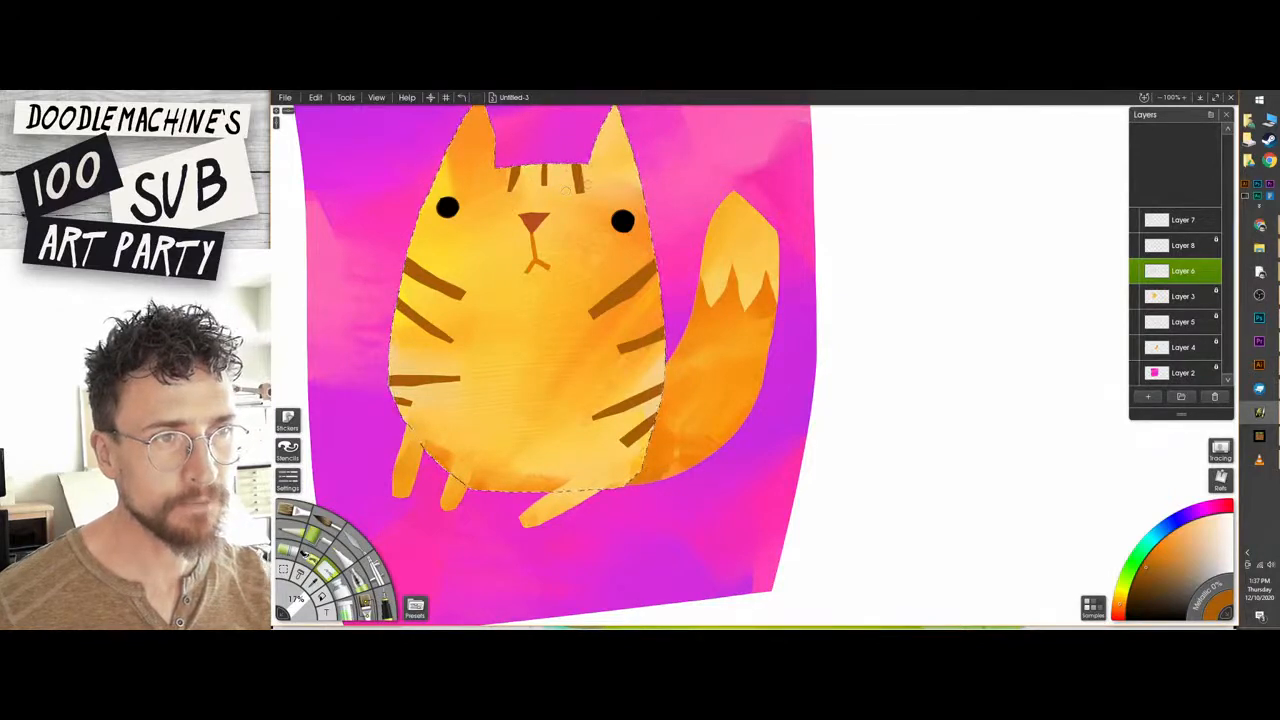
Clear the body selection and lock the transparency of the stripe layer.
{"action": "key", "text": "ctrl+d"}
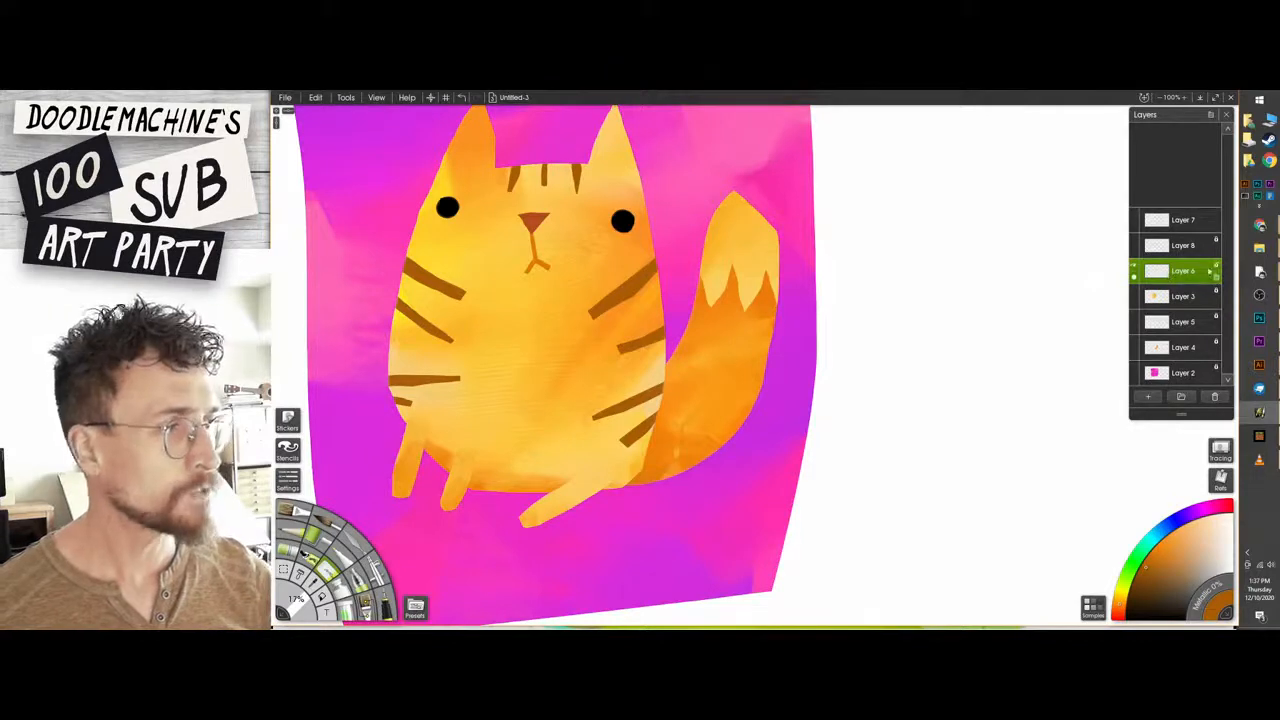
{"action": "left_click", "coordinate": [1217, 267]}
{"action": "left_click", "coordinate": [1210, 280]}
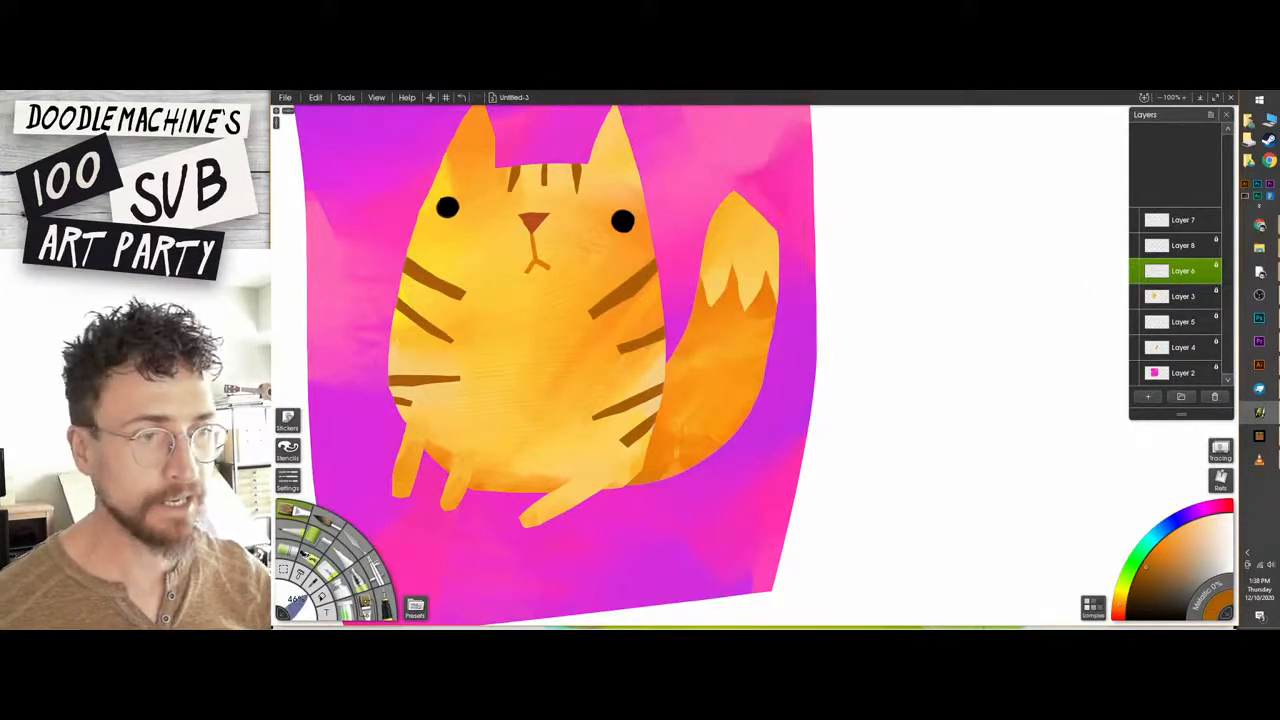
Sample orange from the tail and paint it over parts of the side and forehead stripes.
{"action": "left_click", "coordinate": [690, 362], "text": "alt"}
{"action": "left_click_drag", "start_coordinate": [652, 394], "coordinate": [598, 416]}
{"action": "left_click_drag", "start_coordinate": [652, 336], "coordinate": [620, 350]}
{"action": "left_click_drag", "start_coordinate": [616, 296], "coordinate": [594, 314]}
{"action": "left_click_drag", "start_coordinate": [430, 282], "coordinate": [464, 298]}
{"action": "left_click_drag", "start_coordinate": [418, 318], "coordinate": [450, 342]}
{"action": "left_click_drag", "start_coordinate": [390, 376], "coordinate": [408, 386]}
{"action": "left_click_drag", "start_coordinate": [514, 166], "coordinate": [516, 190]}
{"action": "left_click_drag", "start_coordinate": [546, 162], "coordinate": [546, 184]}
{"action": "mouse_move", "coordinate": [576, 164]}
{"action": "left_mouse_down"}
{"action": "mouse_move", "coordinate": [576, 180]}
{"action": "mouse_move", "coordinate": [545, 184]}
{"action": "mouse_move", "coordinate": [510, 172]}
{"action": "left_mouse_up"}
{"action": "key", "text": "ctrl+z"}
{"action": "key", "text": "ctrl+z"}
Blend the orange and brown within the side stripes using the palette knife.
{"action": "mouse_move", "coordinate": [638, 276]}
{"action": "left_mouse_down"}
{"action": "mouse_move", "coordinate": [596, 316]}
{"action": "mouse_move", "coordinate": [624, 349]}
{"action": "left_mouse_up"}
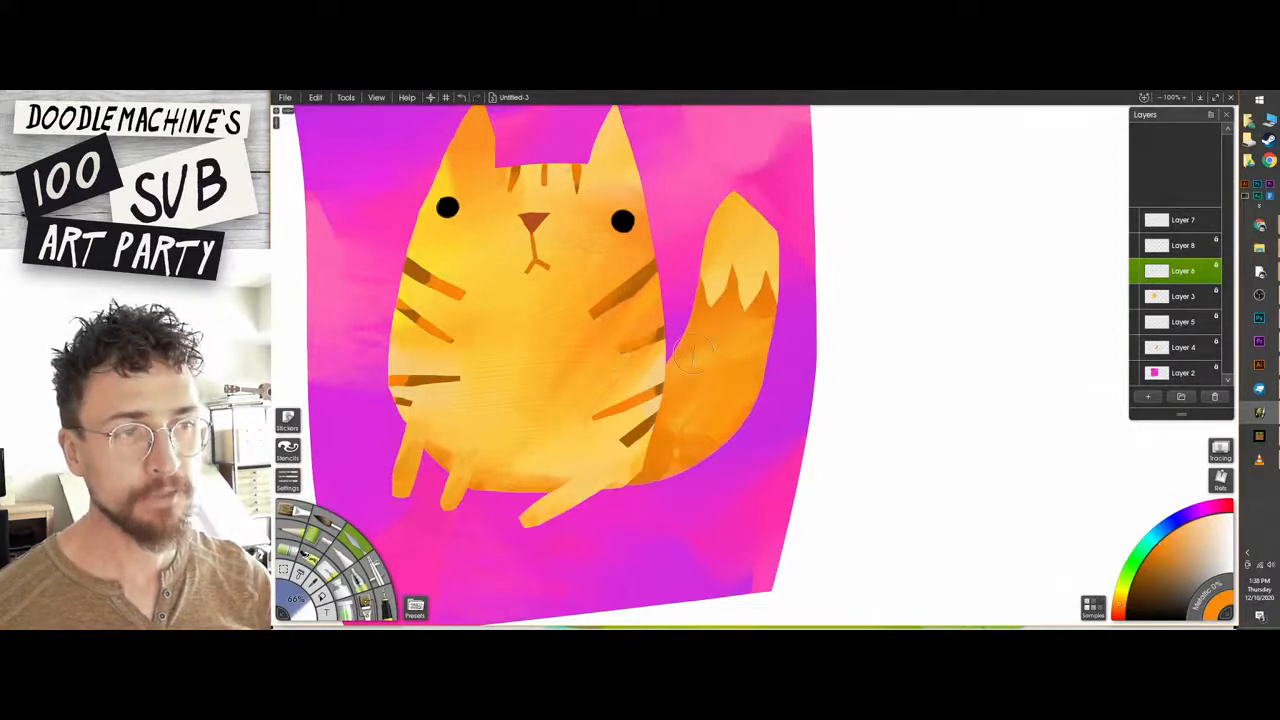
{"action": "left_click_drag", "start_coordinate": [660, 388], "coordinate": [636, 400]}
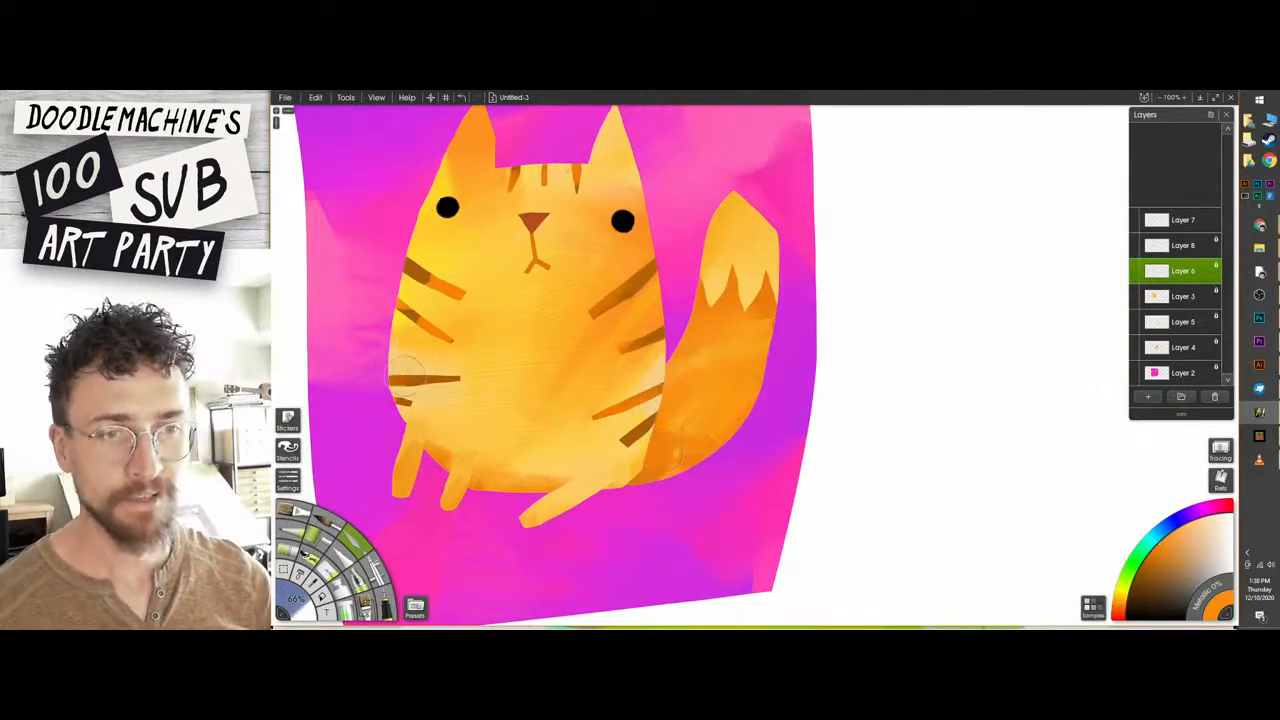
{"action": "left_click_drag", "start_coordinate": [401, 311], "coordinate": [427, 330]}
{"action": "mouse_move", "coordinate": [436, 283]}
{"action": "left_mouse_down"}
{"action": "mouse_move", "coordinate": [409, 268]}
{"action": "mouse_move", "coordinate": [464, 295]}
{"action": "left_mouse_up"}
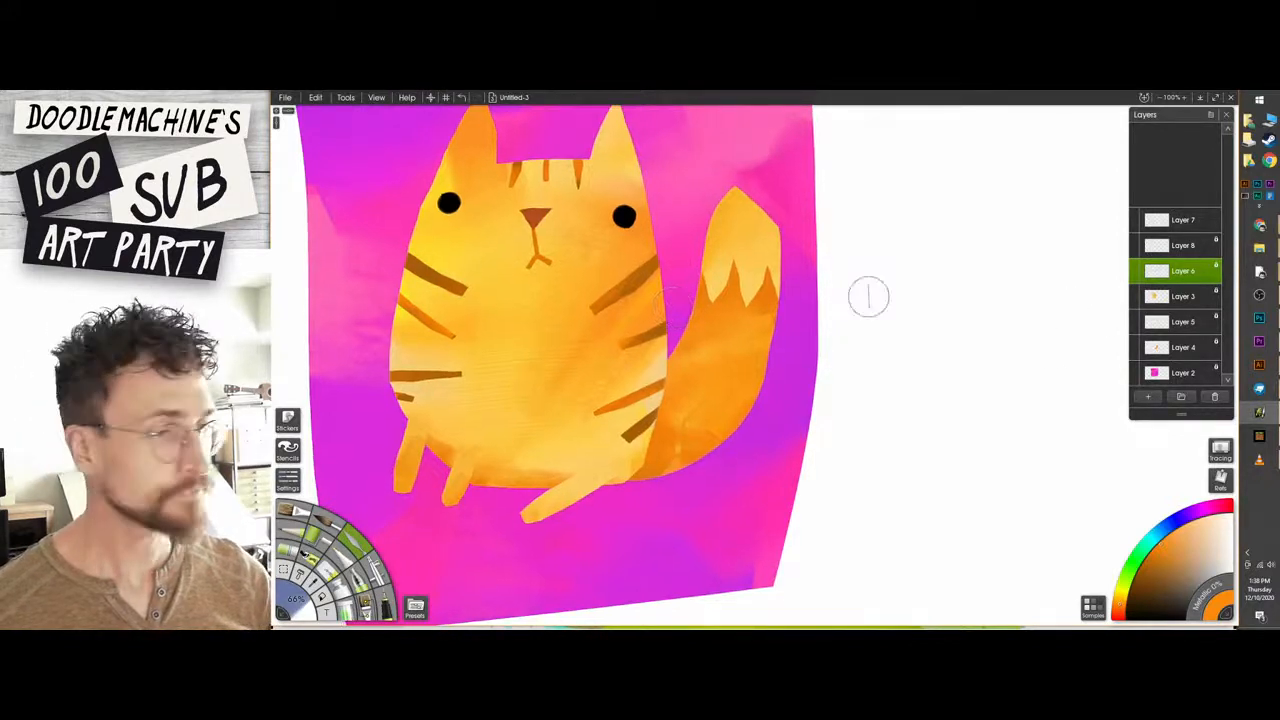
{"action": "left_click_drag", "start_coordinate": [717, 285], "coordinate": [706, 319]}
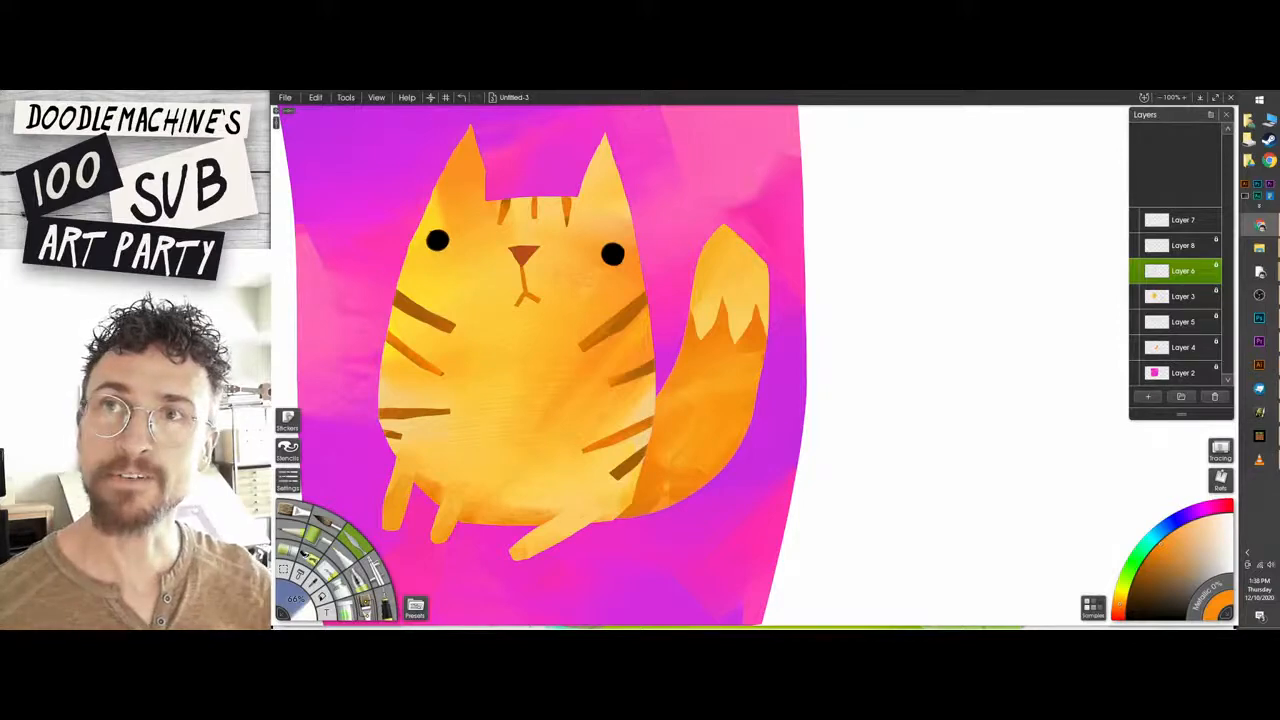
Switch to Chrome, search Google Images for "cat orange stripes illustration" as a reference, and return to the cat painting.
{"action": "key", "text": "alt+Tab"}
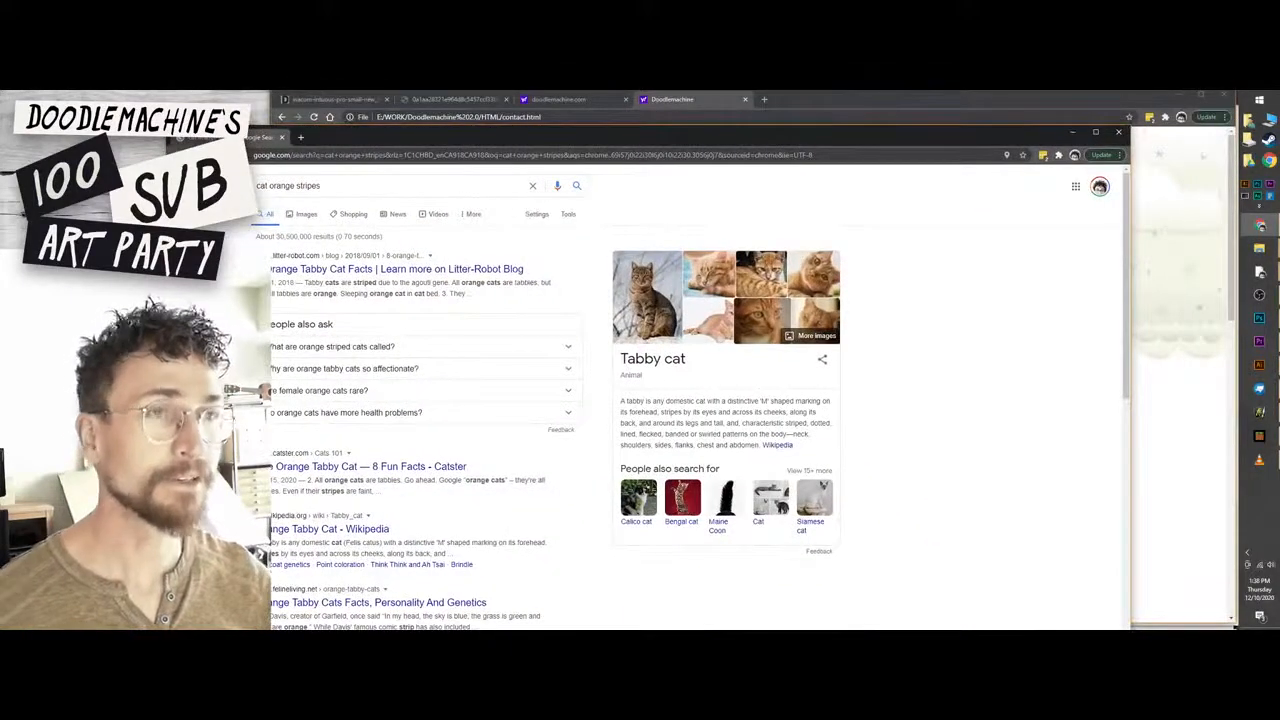
{"action": "left_click_drag", "start_coordinate": [755, 139], "coordinate": [770, 99]}
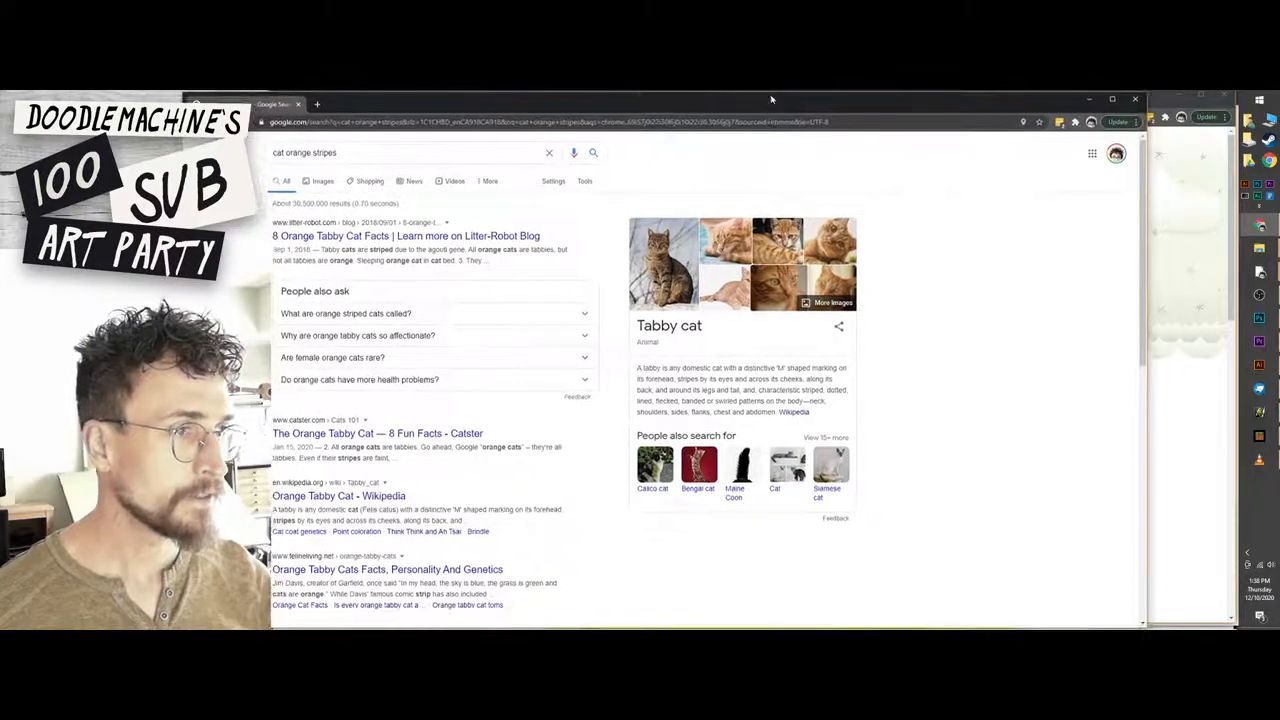
{"action": "left_click", "coordinate": [322, 181]}
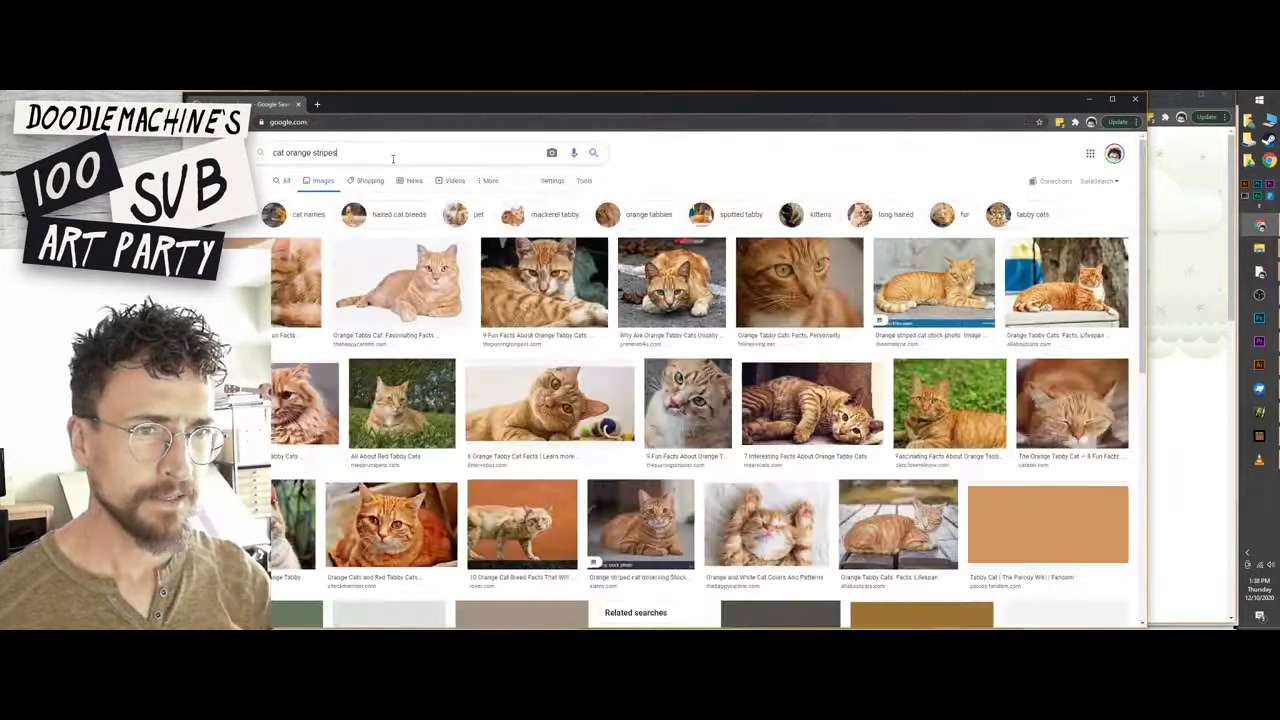
{"action": "left_click", "coordinate": [393, 155]}
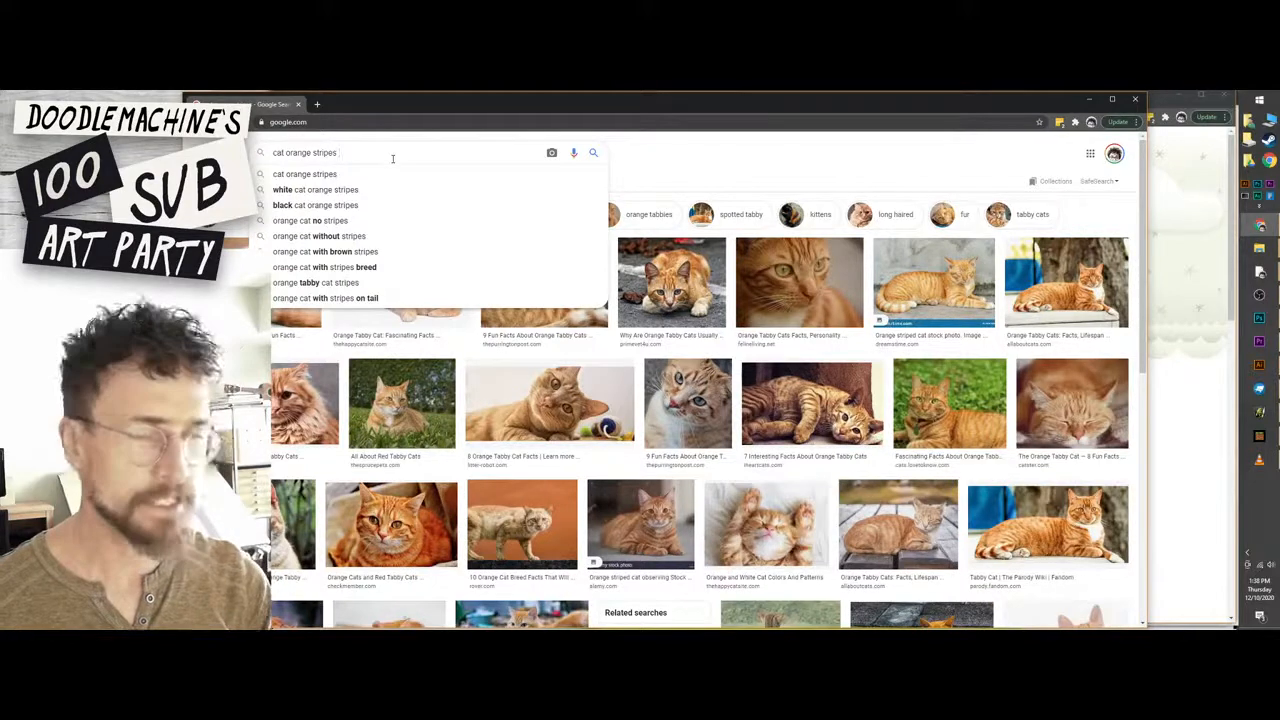
{"action": "type", "text": "illustration"}
{"action": "key", "text": "Return"}
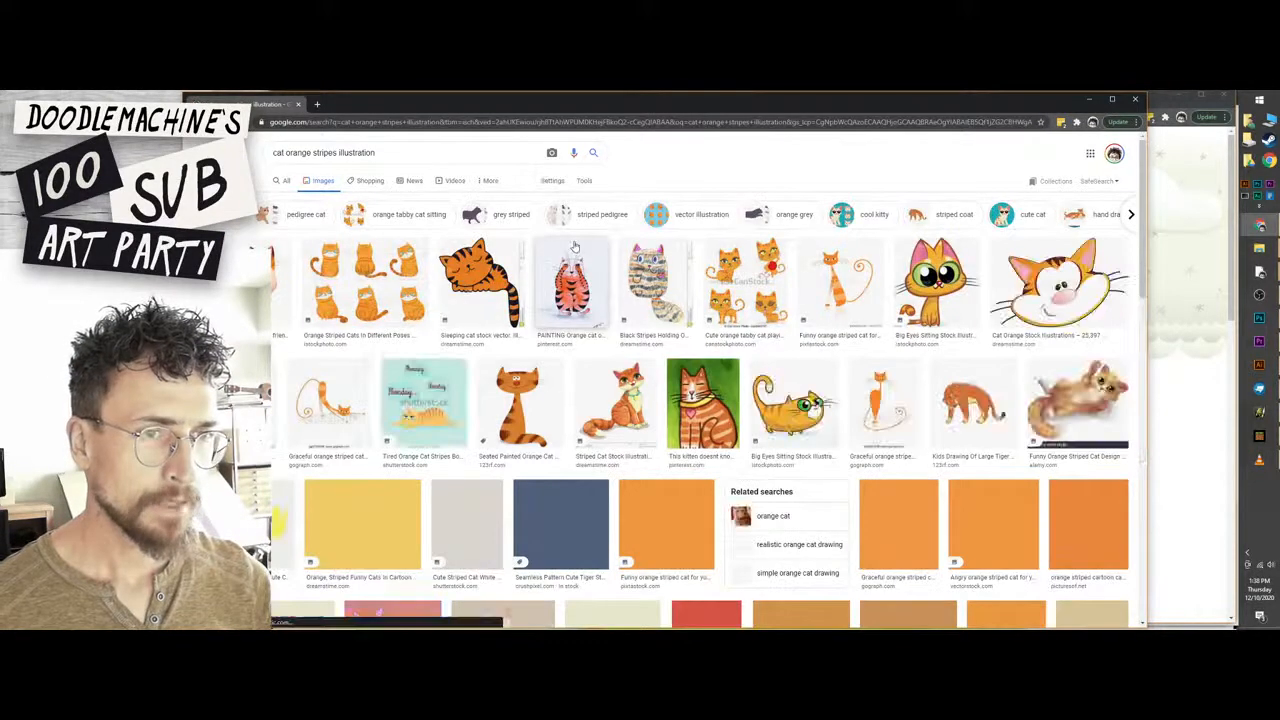
{"action": "left_click", "coordinate": [1135, 100]}
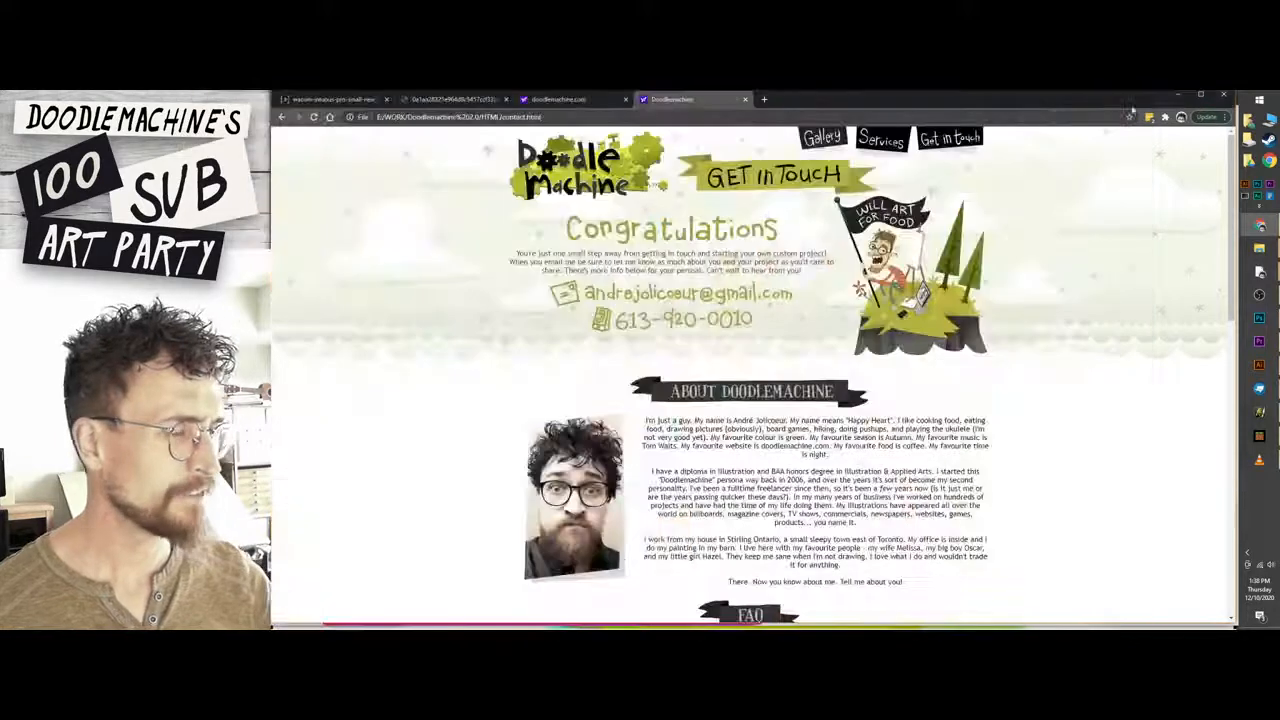
{"action": "left_click", "coordinate": [1178, 94]}
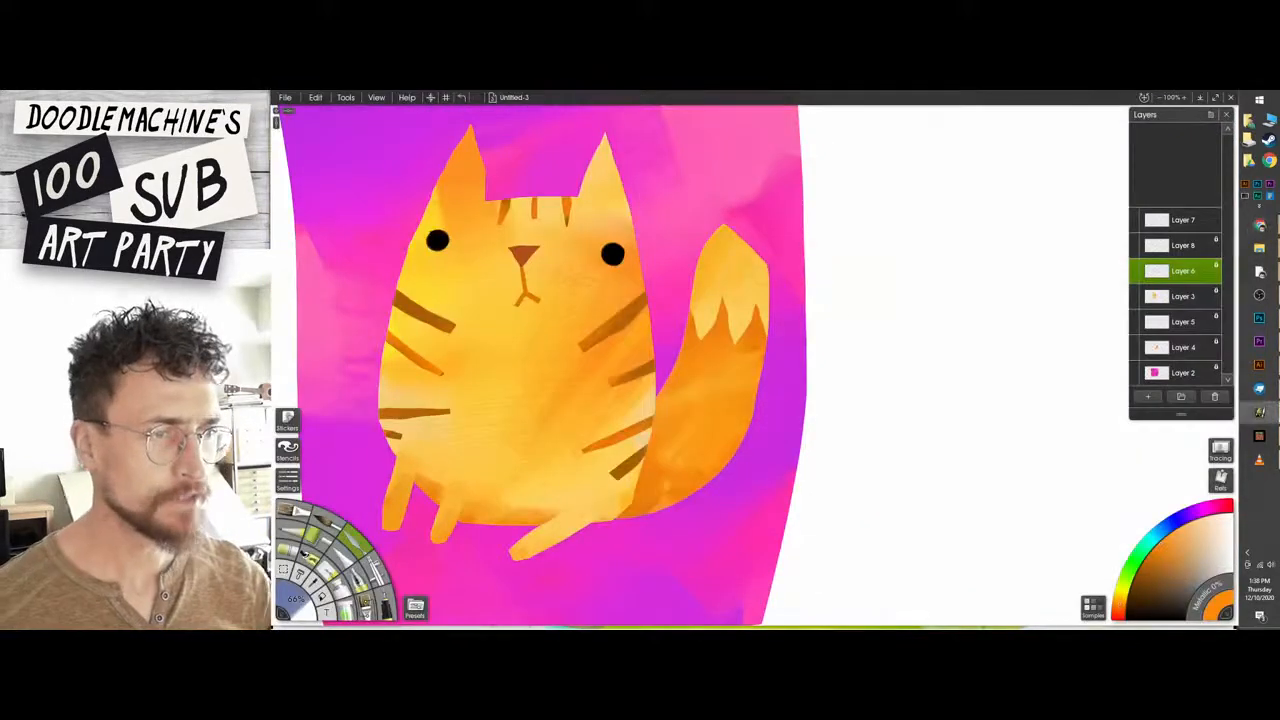
Identify the tail and tail-tip layers by toggling their visibility, and unlock the transparency of the tail-tip layer.
{"action": "left_click", "coordinate": [1162, 350]}
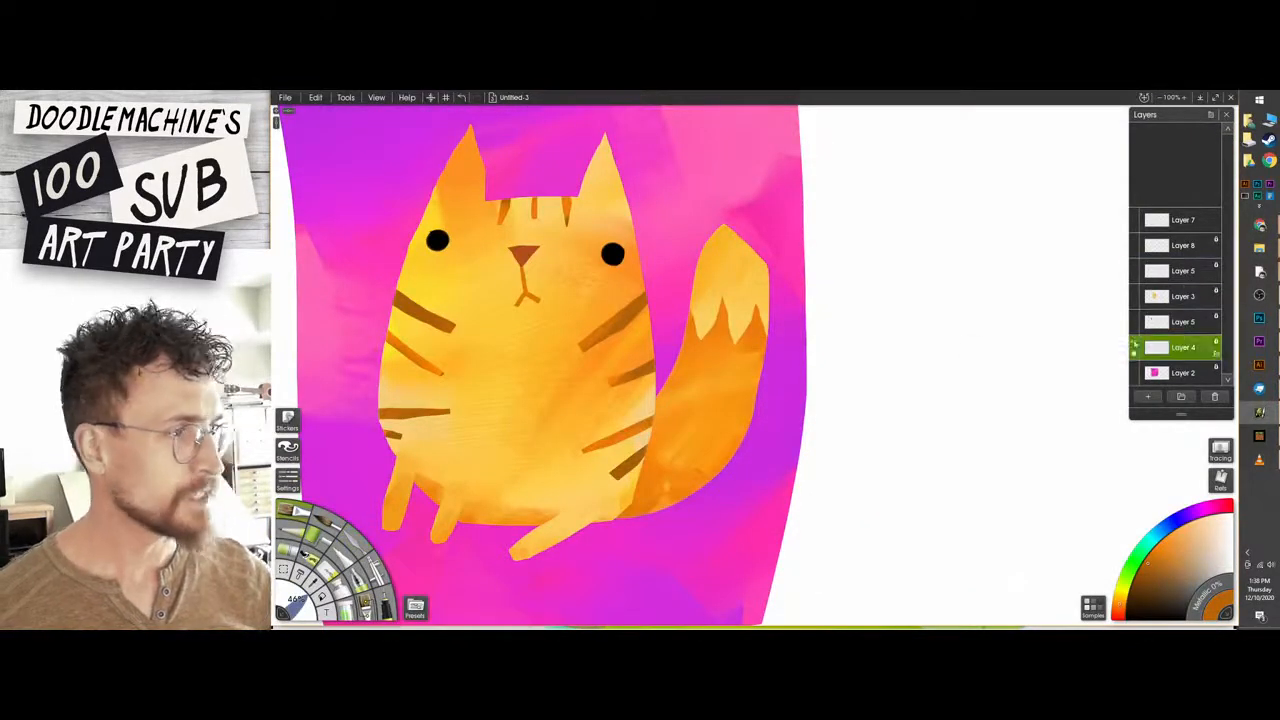
{"action": "left_click", "coordinate": [1135, 347]}
{"action": "left_click", "coordinate": [1135, 347]}
{"action": "left_click", "coordinate": [1135, 322]}
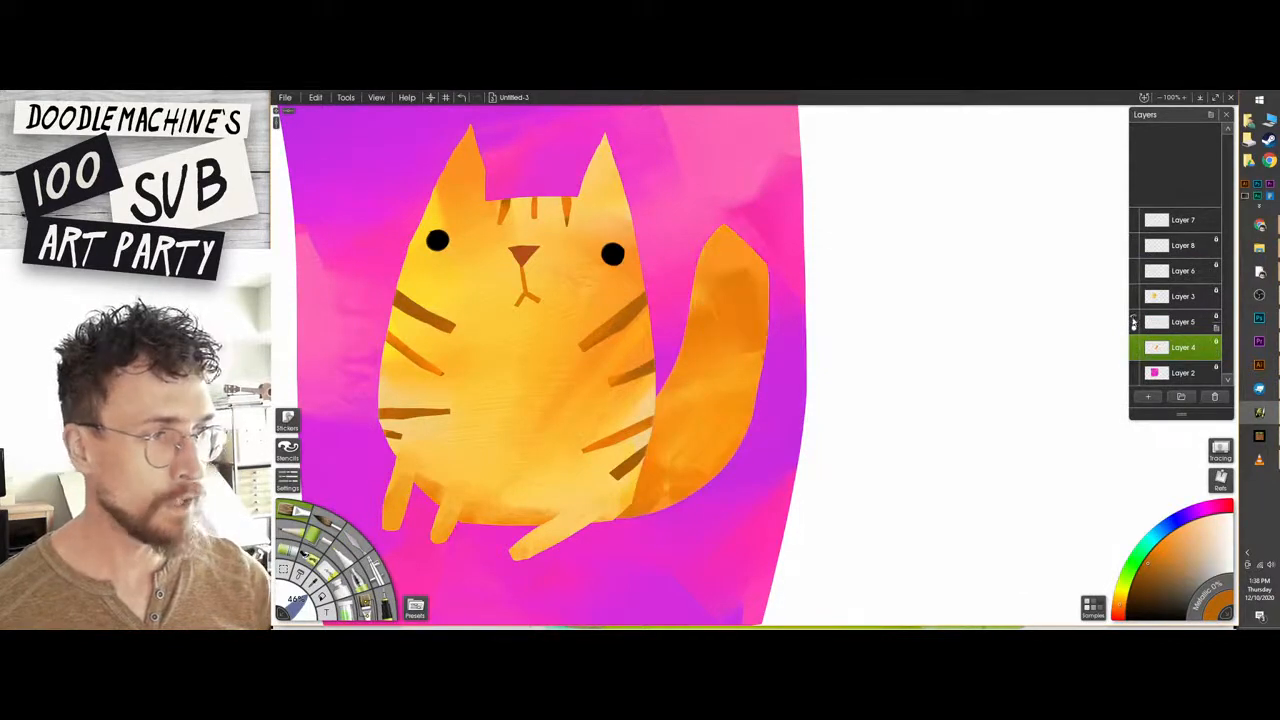
{"action": "left_click", "coordinate": [1135, 322]}
{"action": "left_click", "coordinate": [1160, 322]}
{"action": "left_click", "coordinate": [1135, 322]}
{"action": "left_click", "coordinate": [1135, 322]}
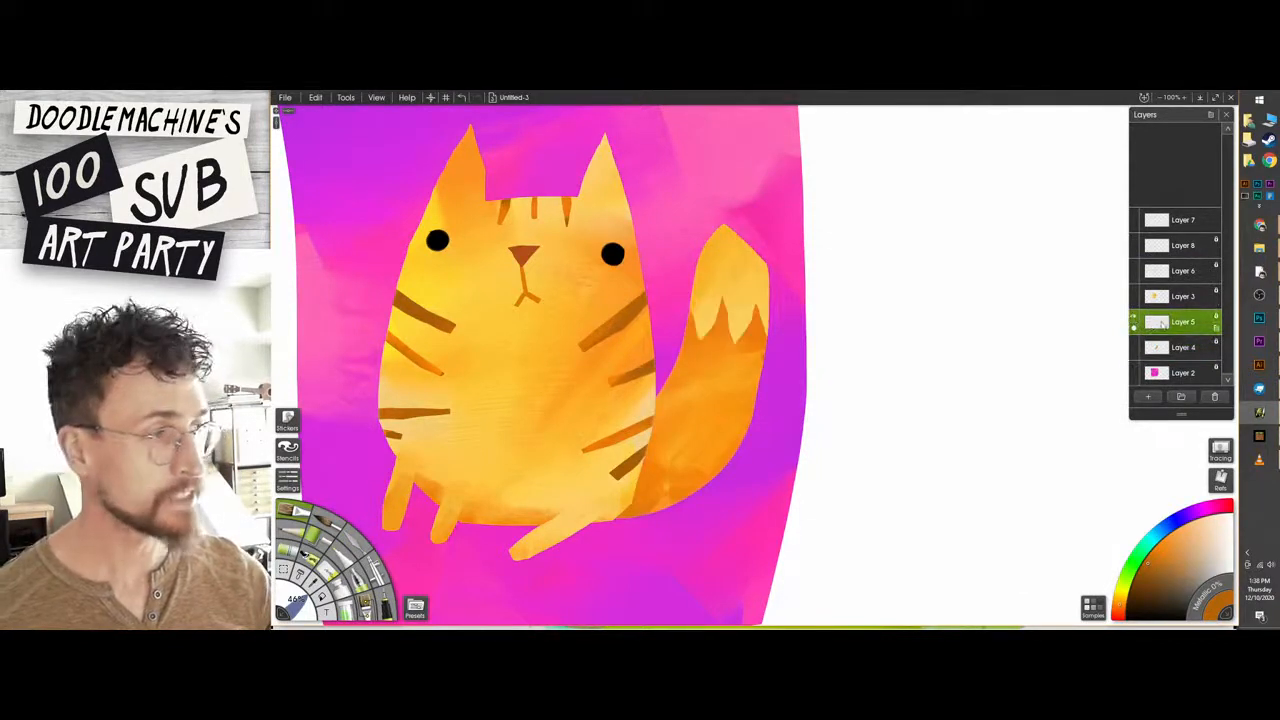
{"action": "left_click", "coordinate": [1216, 321]}
{"action": "left_click", "coordinate": [1191, 299]}
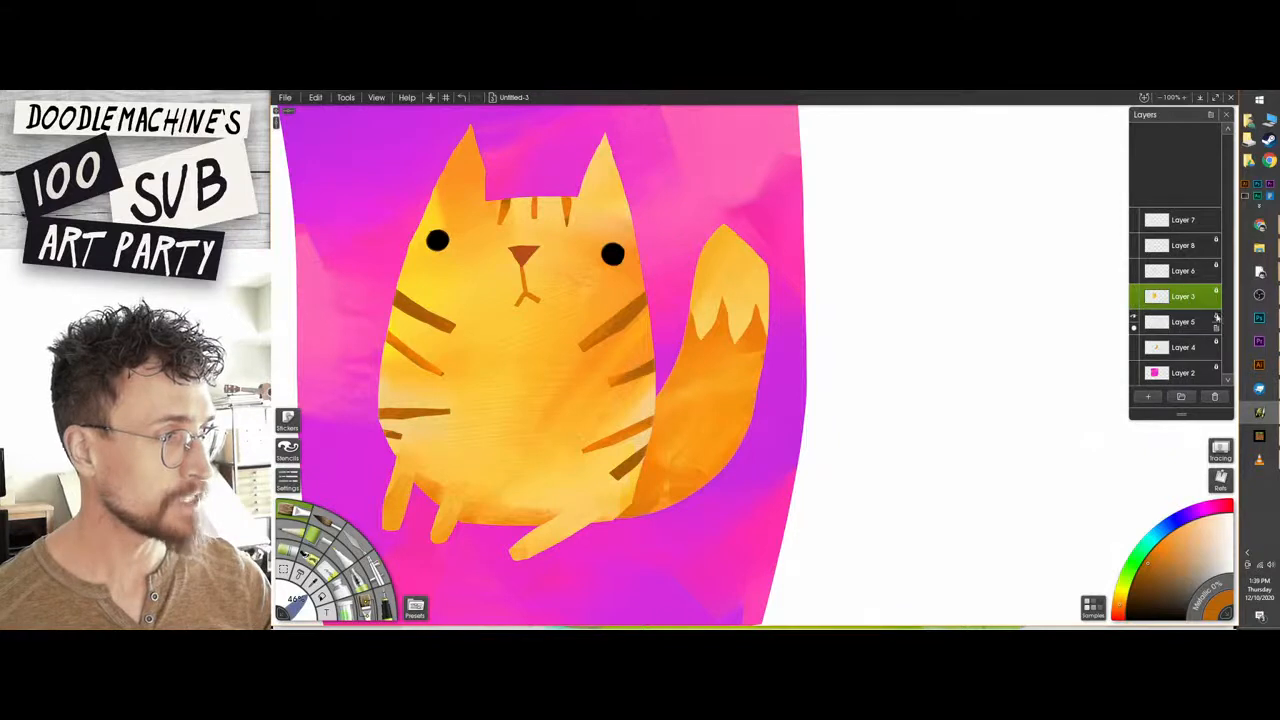
{"action": "left_click", "coordinate": [1216, 320]}
{"action": "left_click", "coordinate": [1222, 331]}
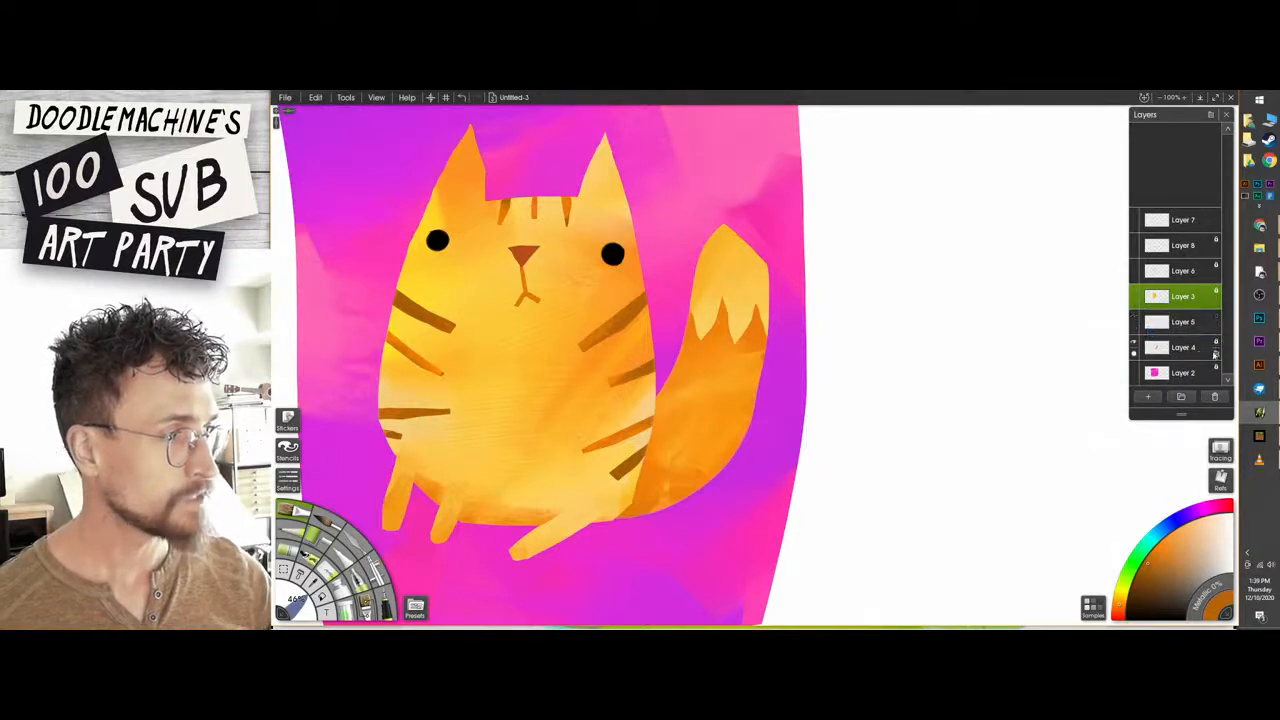
Create a selection from the contents of the tail layer, Layer 4.
{"action": "right_click", "coordinate": [1217, 355]}
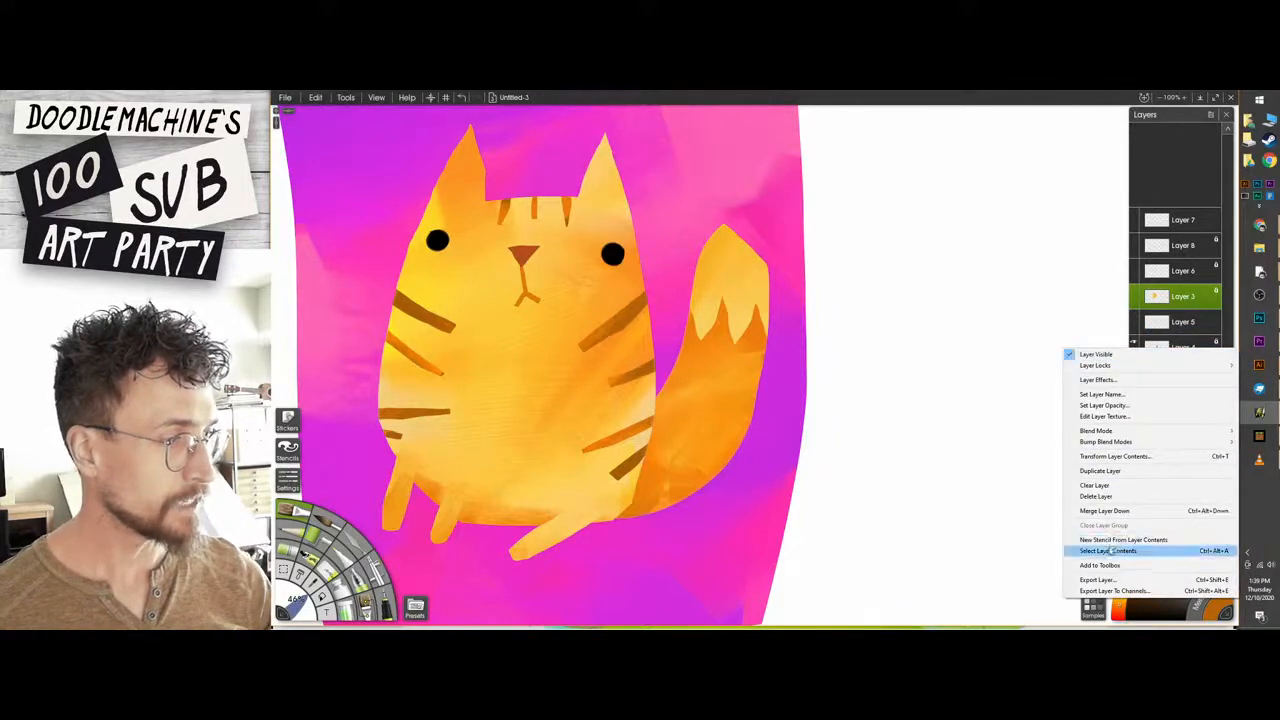
{"action": "left_click", "coordinate": [1150, 550]}
{"action": "left_click", "coordinate": [1172, 347]}
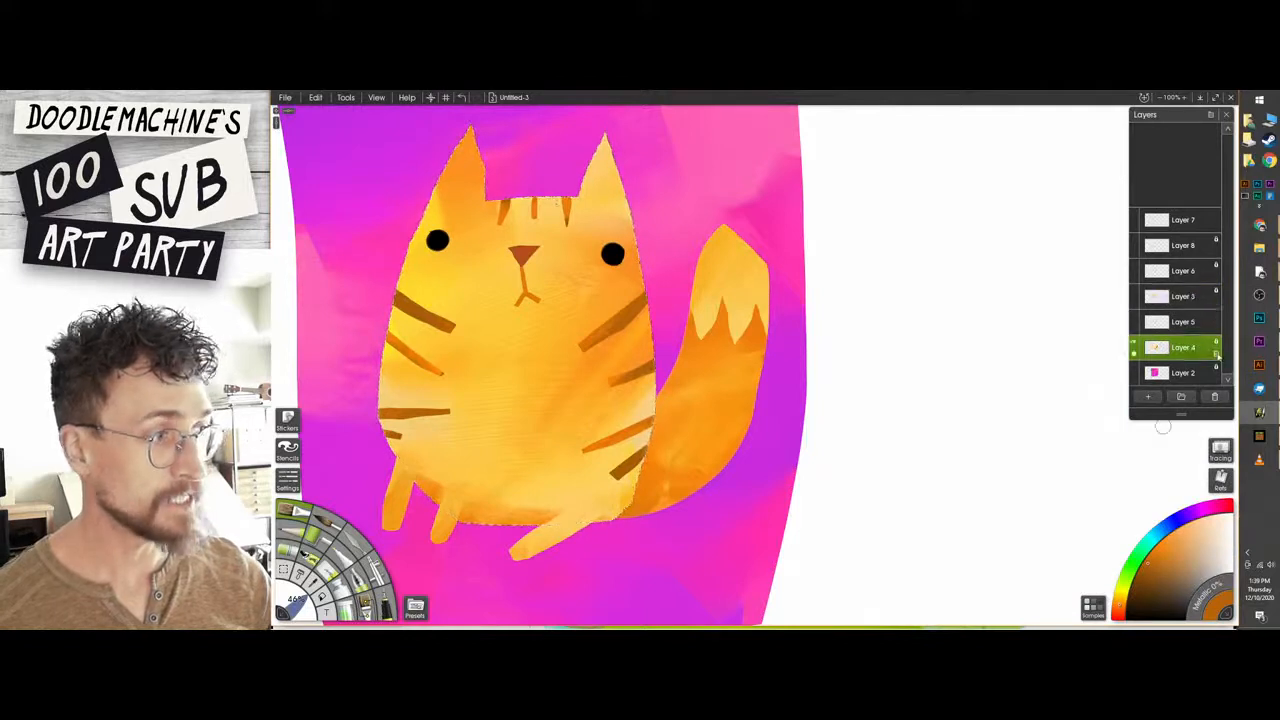
{"action": "right_click", "coordinate": [1208, 358]}
{"action": "left_click", "coordinate": [1150, 550]}
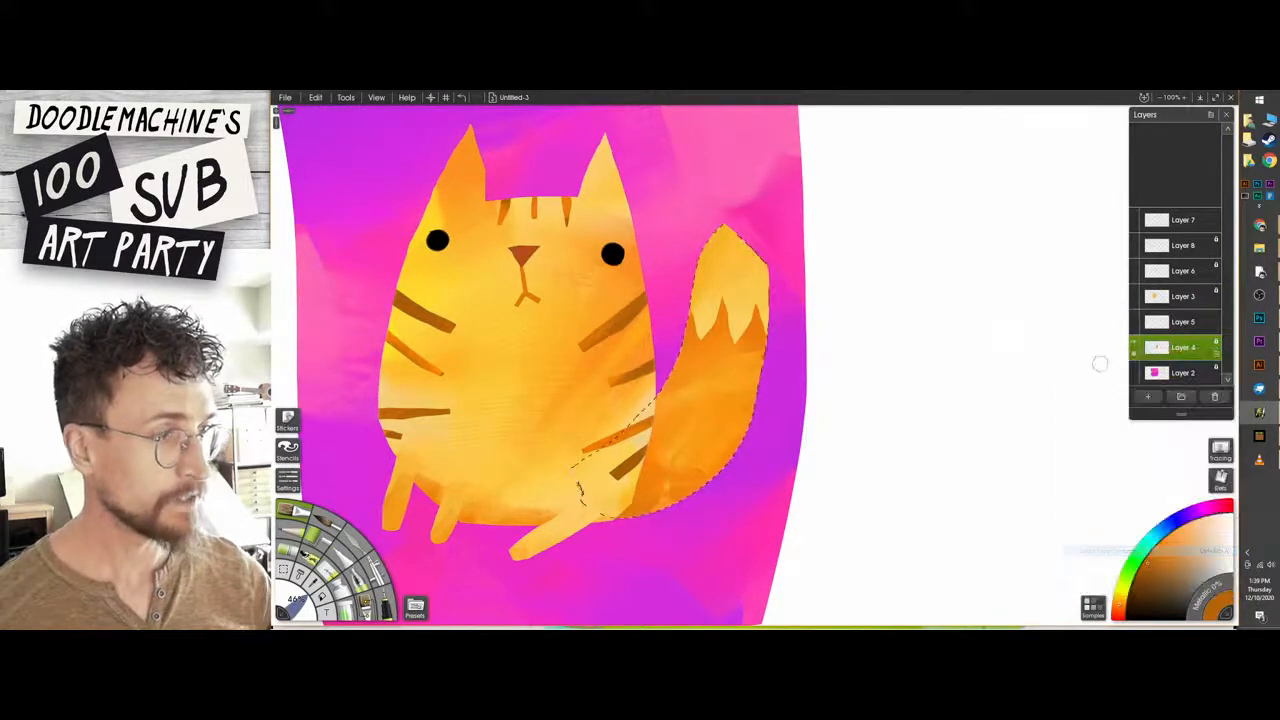
Paint five short brown stripes across the tail on the tail-tip layer, inside the selection, and clear the selection.
{"action": "left_click", "coordinate": [1180, 321]}
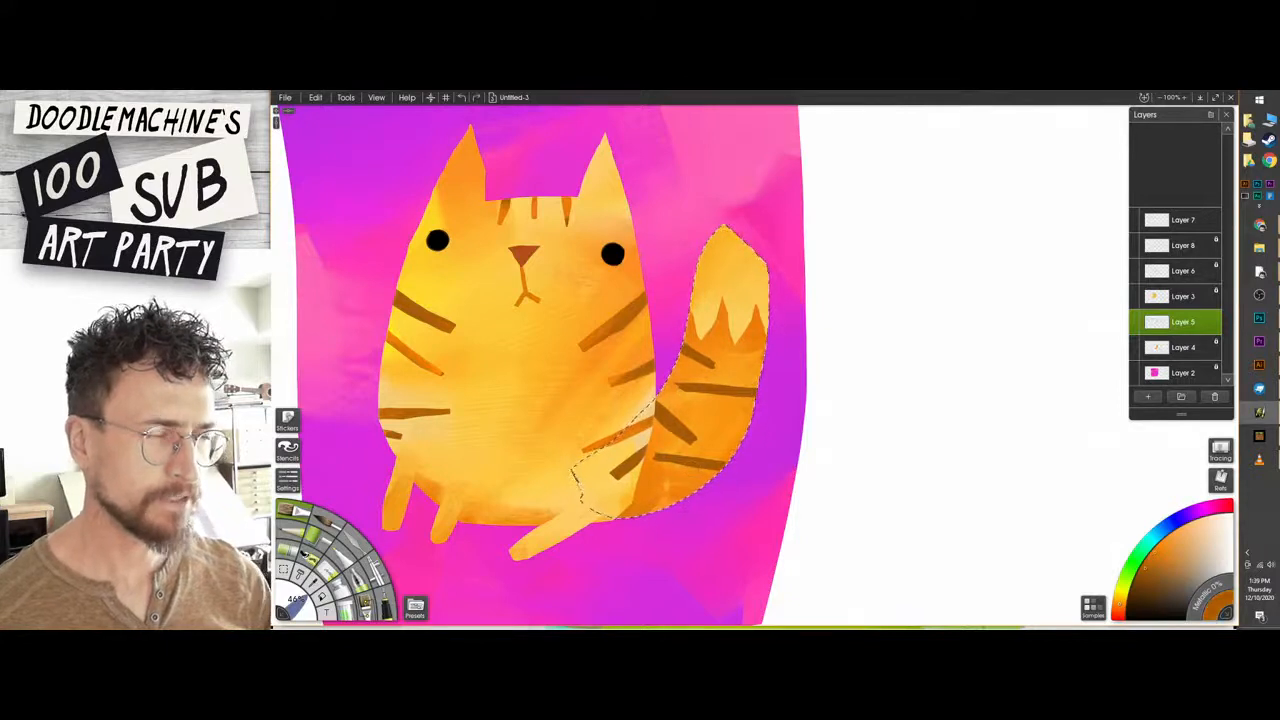
{"action": "left_click_drag", "start_coordinate": [696, 513], "coordinate": [702, 518]}
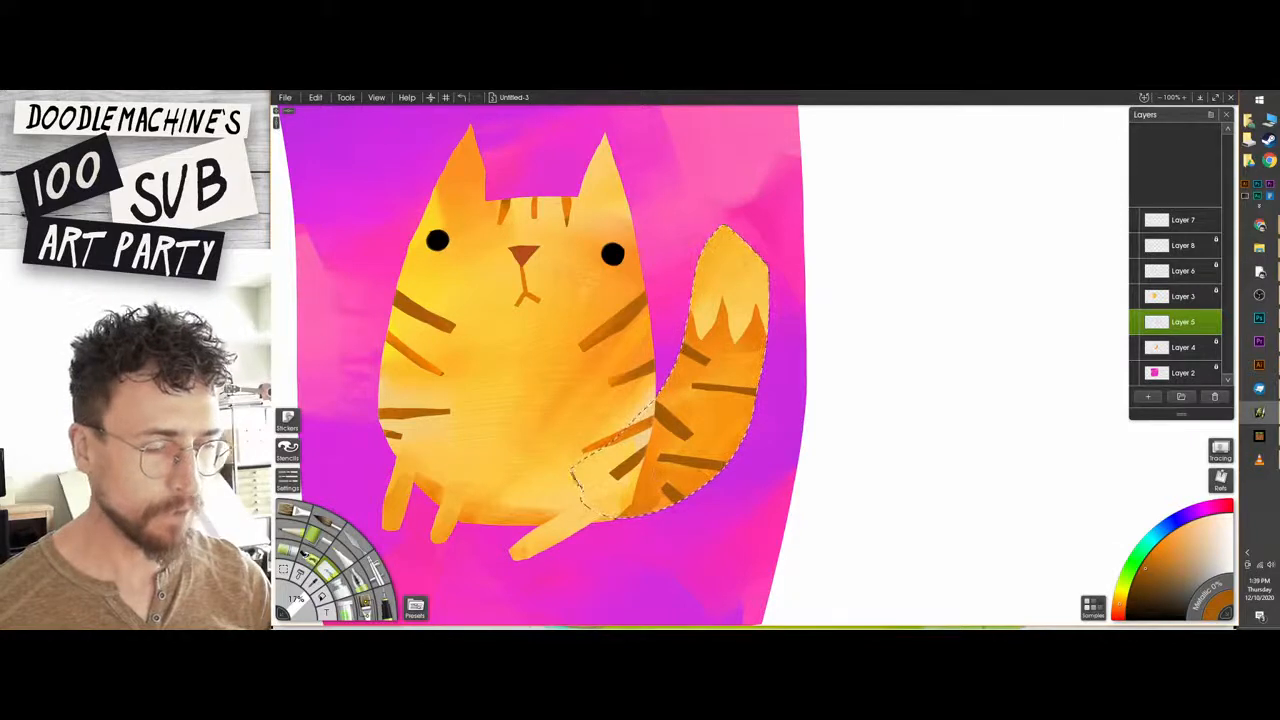
{"action": "key", "text": "ctrl+d"}
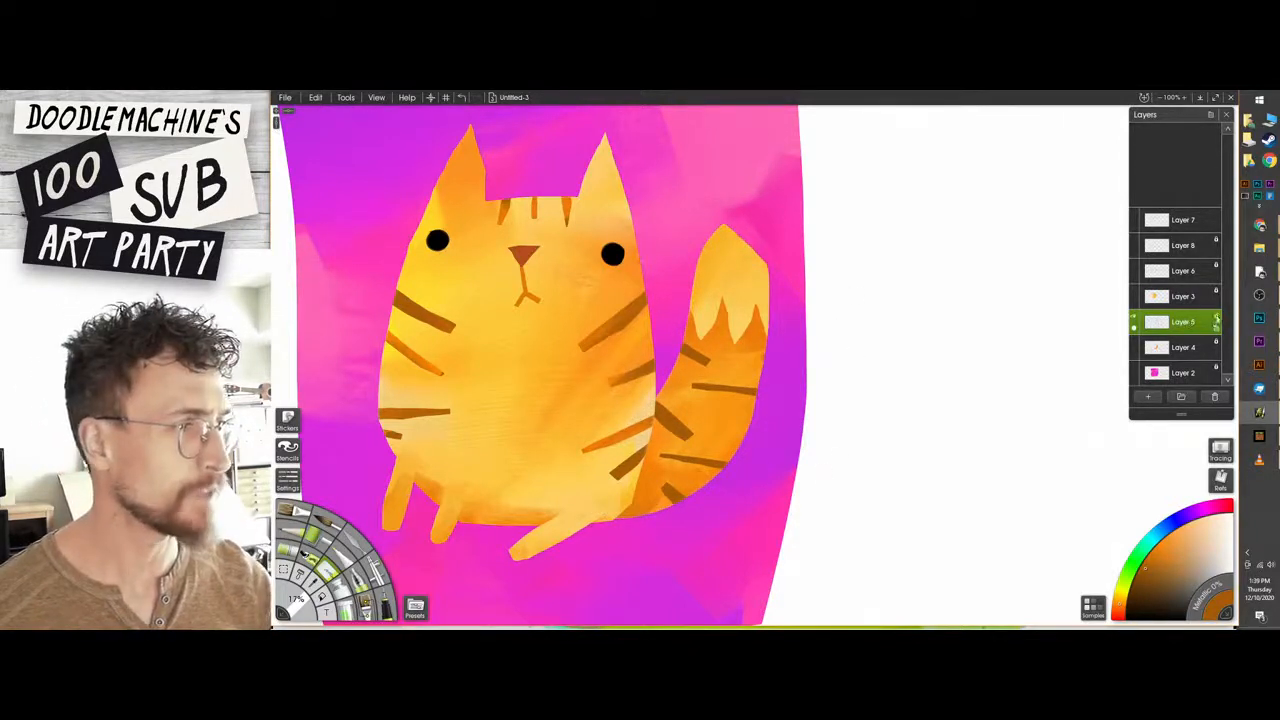
Lock the transparency of the tail-tip layer and shade the tail stripes with a darker brown.
{"action": "left_click", "coordinate": [1216, 318]}
{"action": "left_click", "coordinate": [1209, 332]}
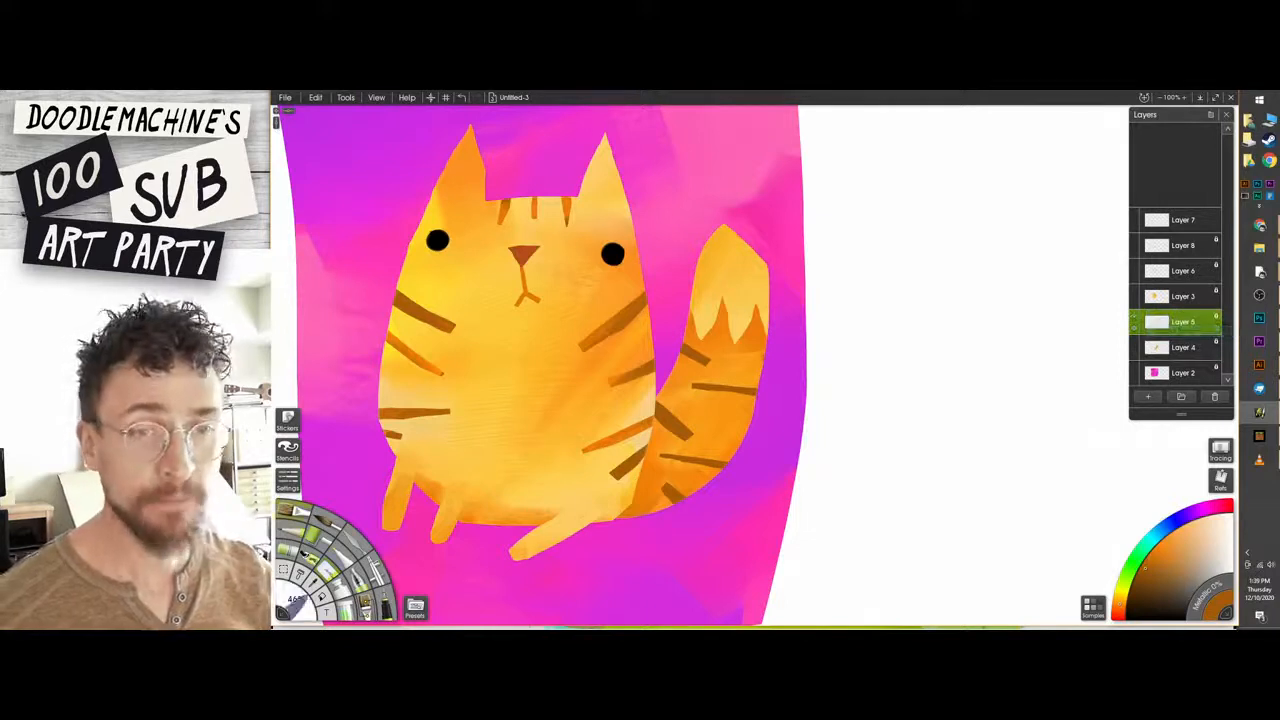
{"action": "left_click", "coordinate": [1139, 573]}
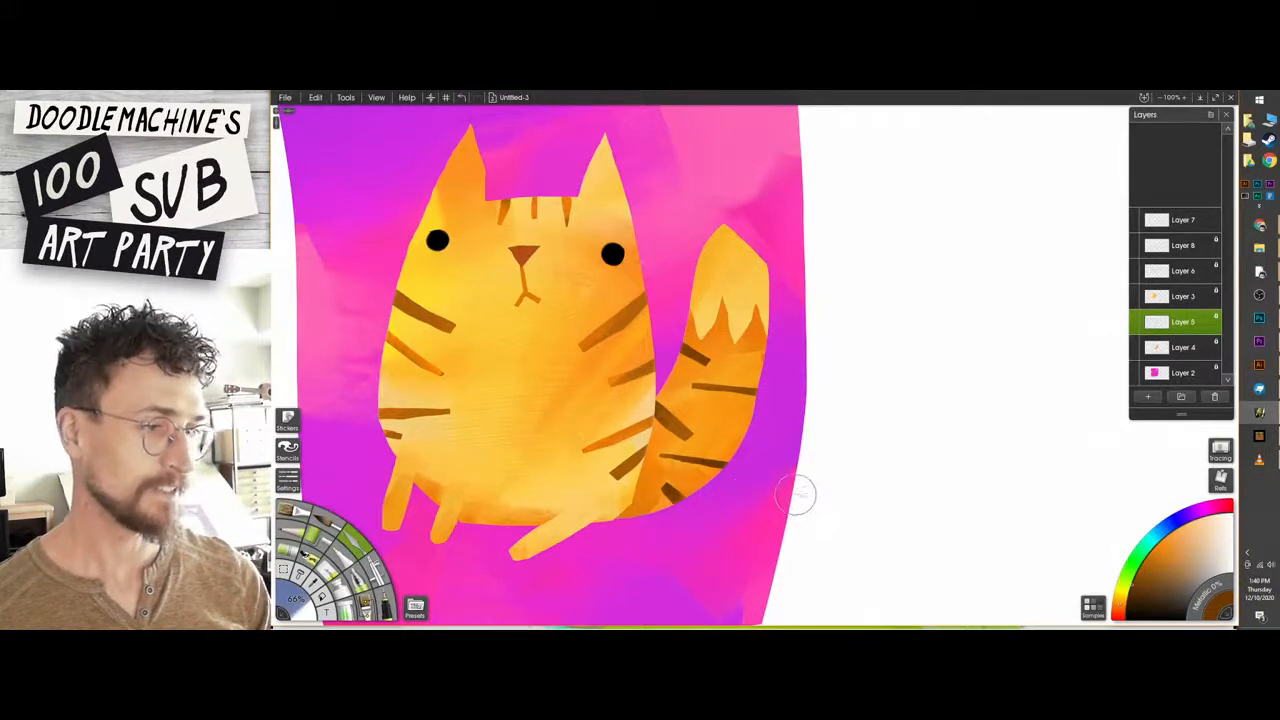
Check the contents of the uppermost layers by toggling their visibility, and make Layer 7 active for work on the paws.
{"action": "mouse_move", "coordinate": [788, 278]}
{"action": "left_mouse_down"}
{"action": "mouse_move", "coordinate": [806, 300]}
{"action": "mouse_move", "coordinate": [821, 285]}
{"action": "left_mouse_up"}
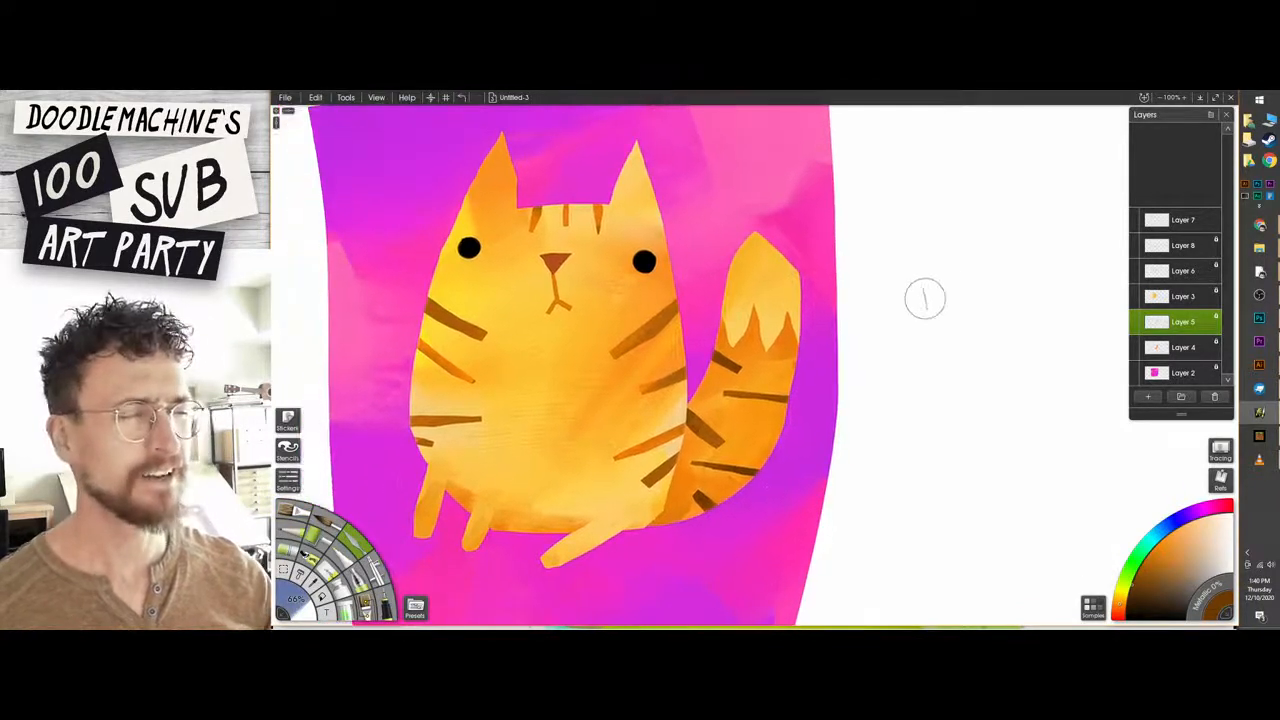
{"action": "key", "text": "ctrl+minus"}
{"action": "left_click_drag", "start_coordinate": [771, 328], "coordinate": [733, 320]}
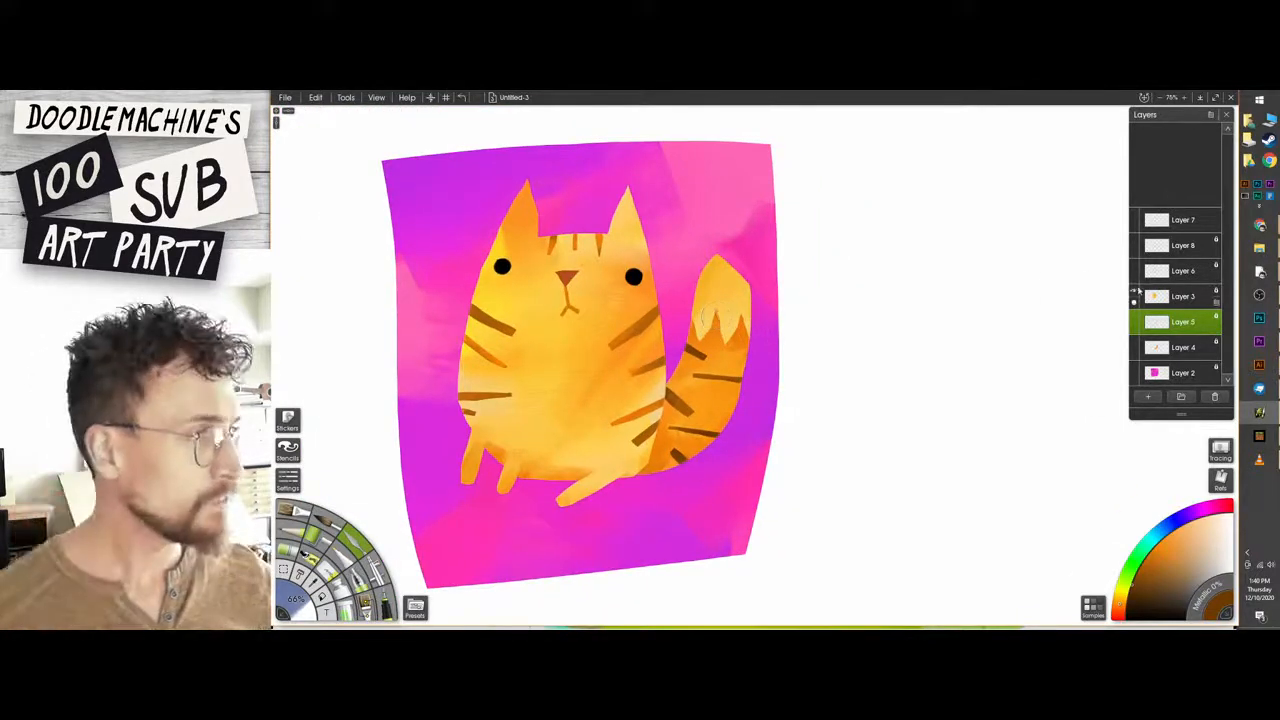
{"action": "left_click", "coordinate": [1136, 246]}
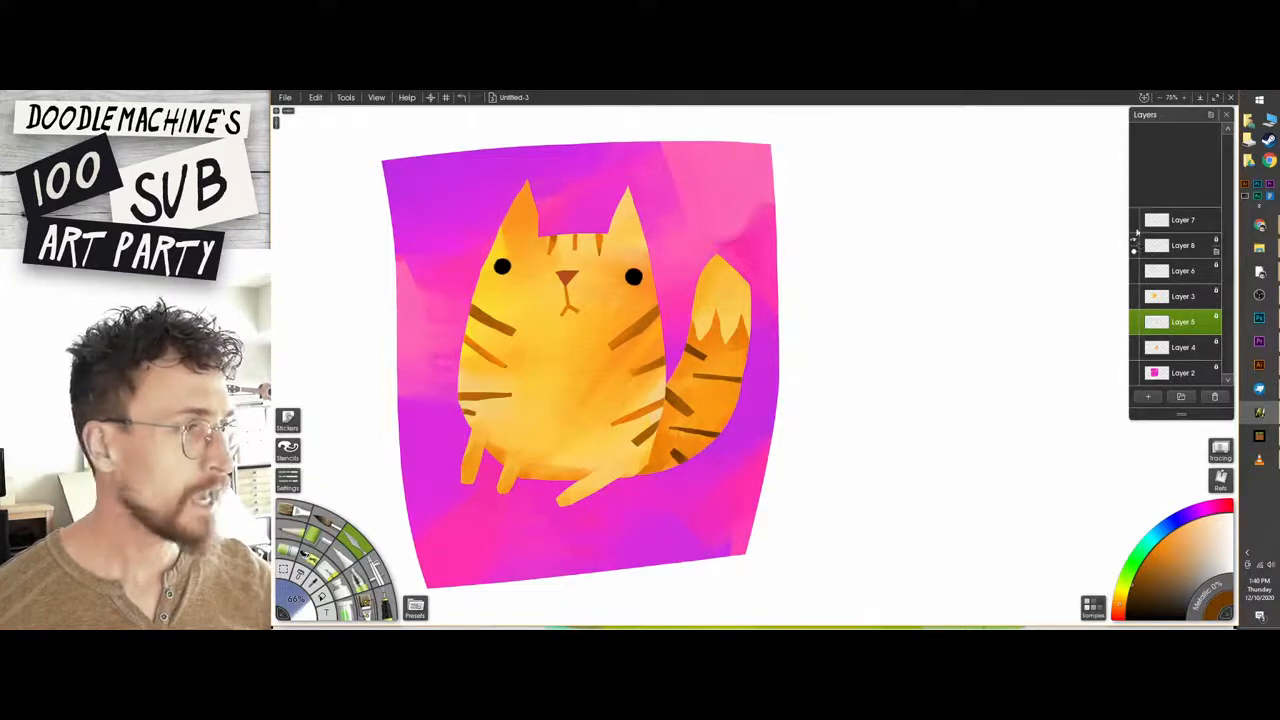
{"action": "left_click", "coordinate": [1134, 221]}
{"action": "left_click", "coordinate": [1134, 221]}
{"action": "left_click", "coordinate": [1158, 220]}
{"action": "key", "text": "plus"}
{"action": "scroll", "coordinate": [541, 600], "scroll_direction": "up", "scroll_amount": 3}
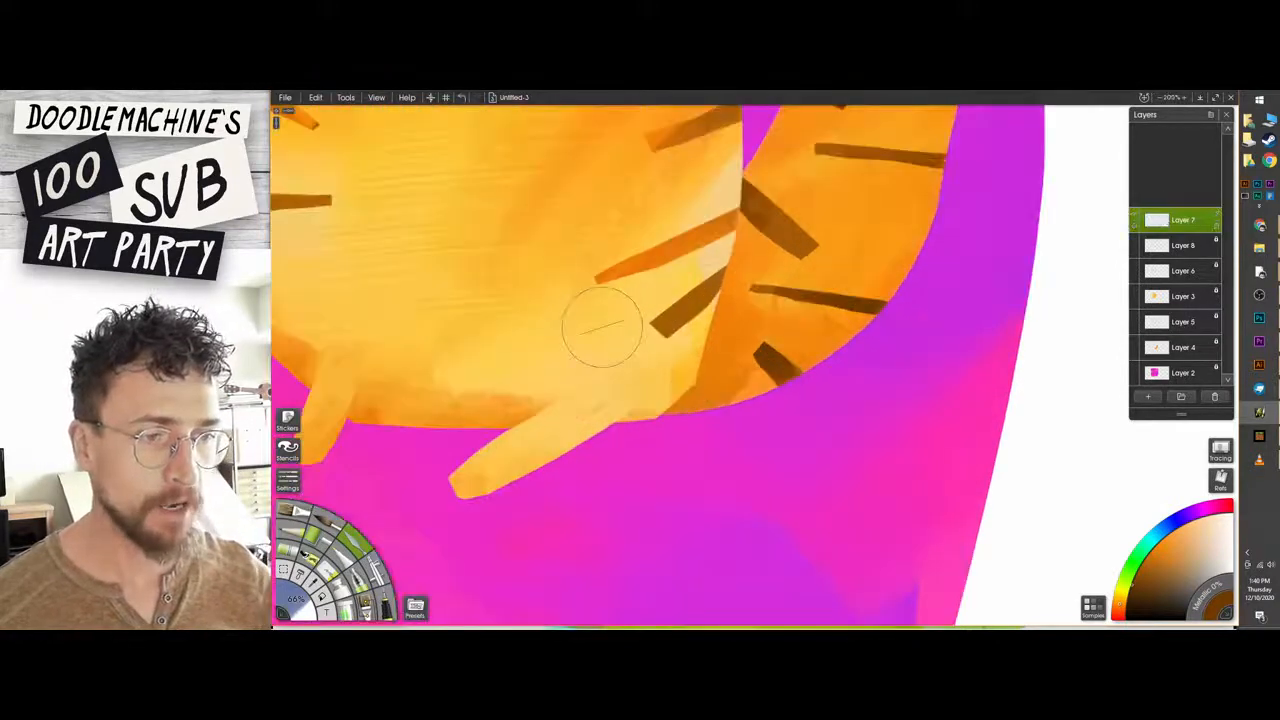
{"action": "left_click_drag", "start_coordinate": [600, 326], "coordinate": [737, 261]}
Draw small brown claws at the ends of all three paws with a 3% brush size.
{"action": "key", "text": "b"}
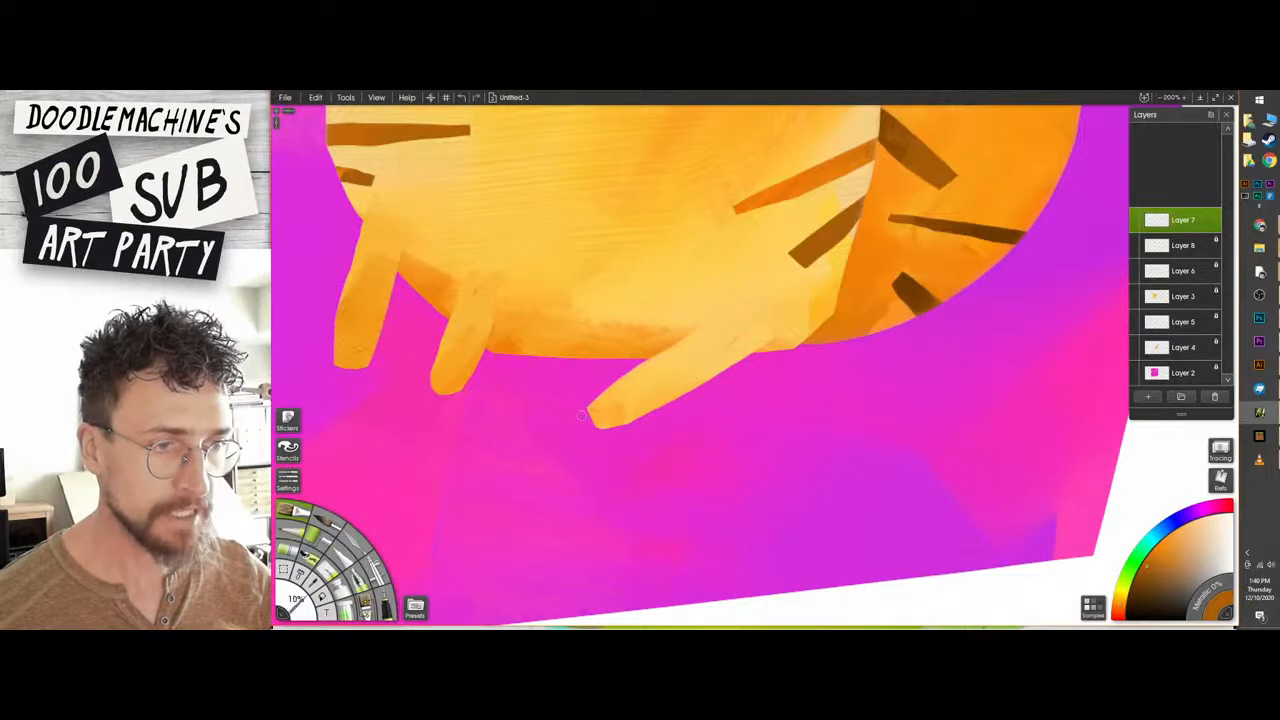
{"action": "left_click_drag", "start_coordinate": [600, 405], "coordinate": [580, 416]}
{"action": "key", "text": "ctrl+z"}
{"action": "key", "text": "p"}
{"action": "left_click_drag", "start_coordinate": [592, 190], "coordinate": [574, 278]}
{"action": "mouse_move", "coordinate": [572, 236]}
{"action": "left_mouse_down"}
{"action": "mouse_move", "coordinate": [540, 286]}
{"action": "mouse_move", "coordinate": [560, 350]}
{"action": "mouse_move", "coordinate": [690, 300]}
{"action": "mouse_move", "coordinate": [620, 395]}
{"action": "mouse_move", "coordinate": [600, 225]}
{"action": "mouse_move", "coordinate": [575, 300]}
{"action": "mouse_move", "coordinate": [662, 308]}
{"action": "left_mouse_up"}
{"action": "key", "text": "ctrl+z"}
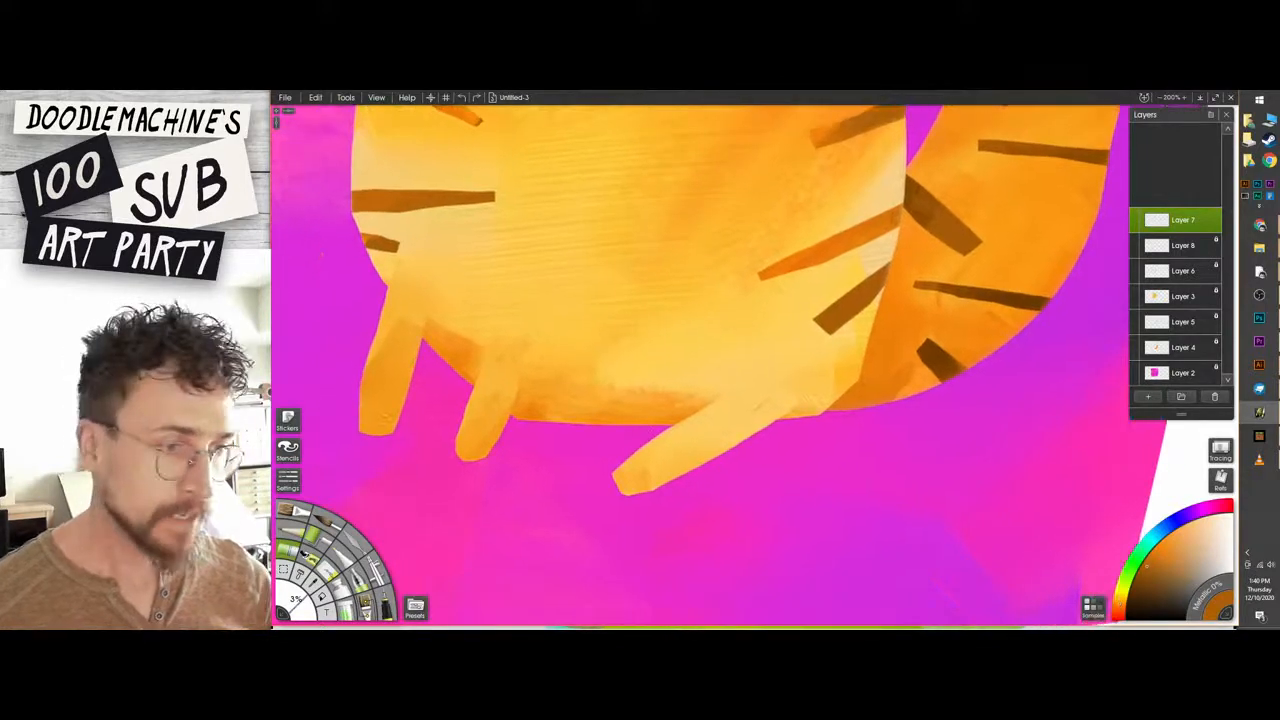
{"action": "mouse_move", "coordinate": [608, 477]}
{"action": "left_mouse_down"}
{"action": "mouse_move", "coordinate": [622, 470]}
{"action": "mouse_move", "coordinate": [614, 489]}
{"action": "mouse_move", "coordinate": [631, 497]}
{"action": "left_mouse_up"}
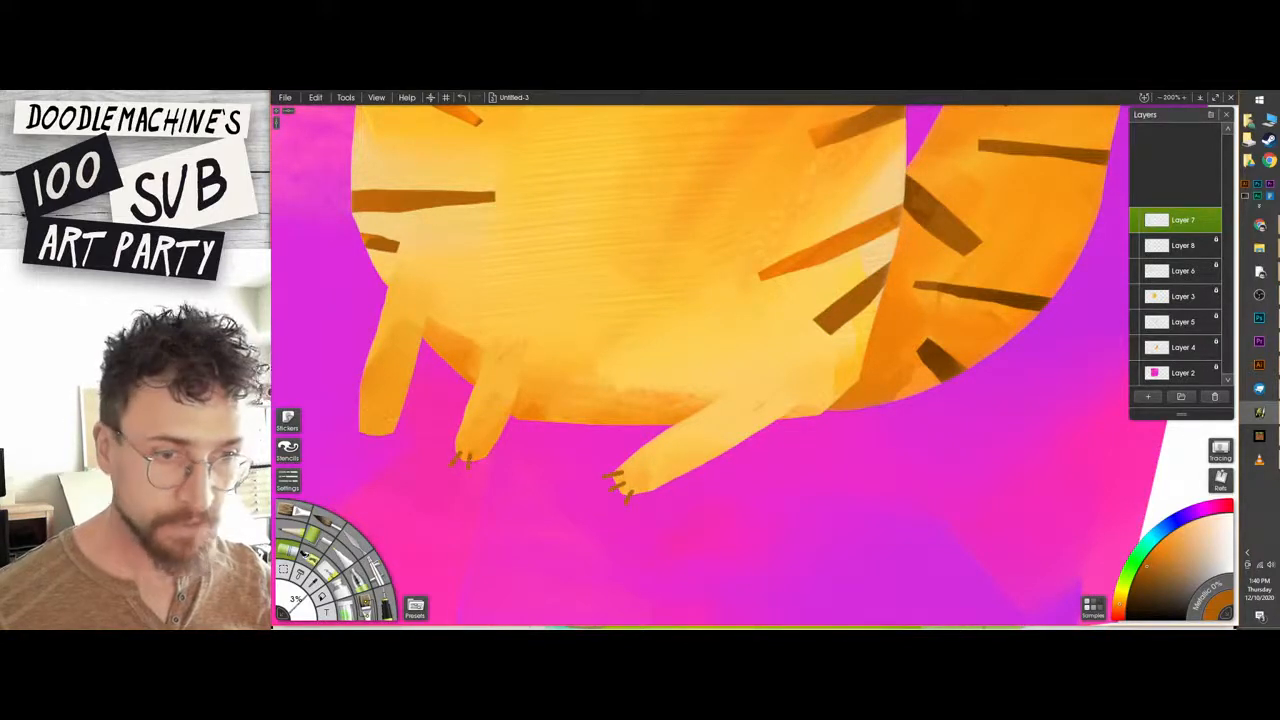
{"action": "left_click_drag", "start_coordinate": [479, 449], "coordinate": [482, 460]}
{"action": "mouse_move", "coordinate": [365, 421]}
{"action": "left_mouse_down"}
{"action": "mouse_move", "coordinate": [357, 431]}
{"action": "mouse_move", "coordinate": [375, 439]}
{"action": "left_mouse_up"}
Add a new layer on top and paint a white highlight in the upper part of each black eye.
{"action": "scroll", "coordinate": [656, 423], "scroll_direction": "down", "scroll_amount": 5}
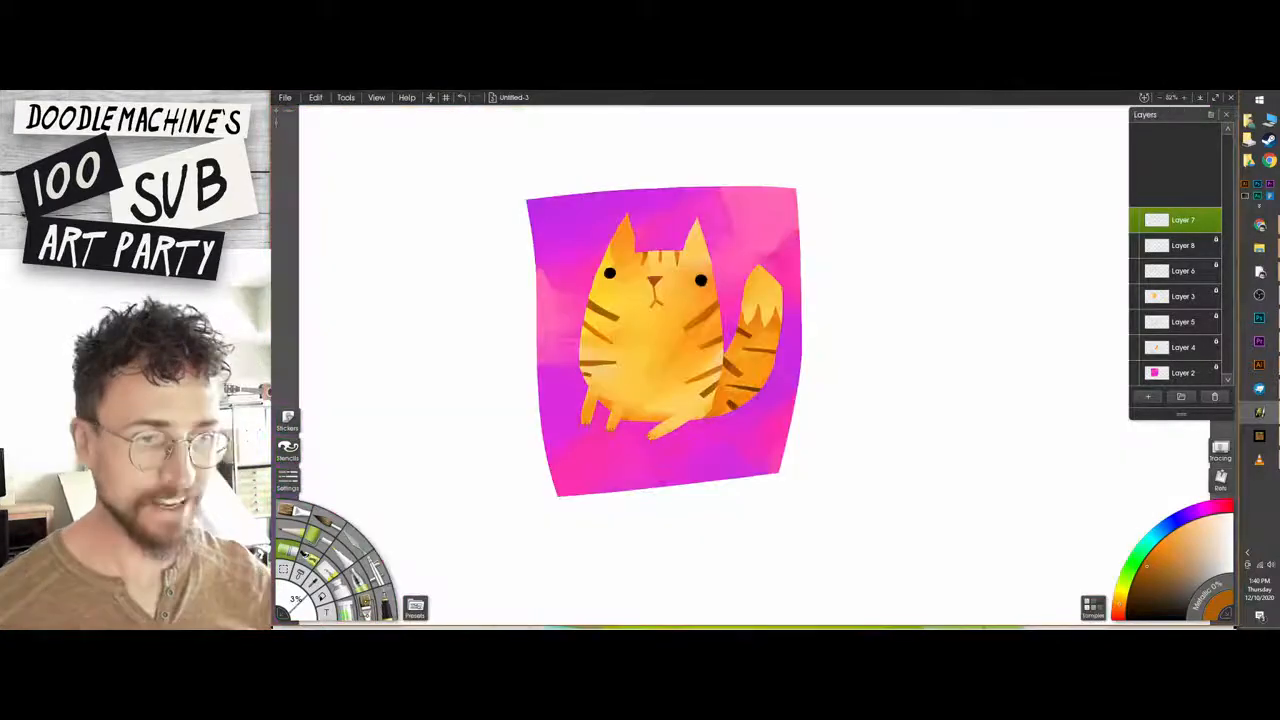
{"action": "scroll", "coordinate": [755, 365], "scroll_direction": "up", "scroll_amount": 2}
{"action": "left_click_drag", "start_coordinate": [755, 365], "coordinate": [777, 361]}
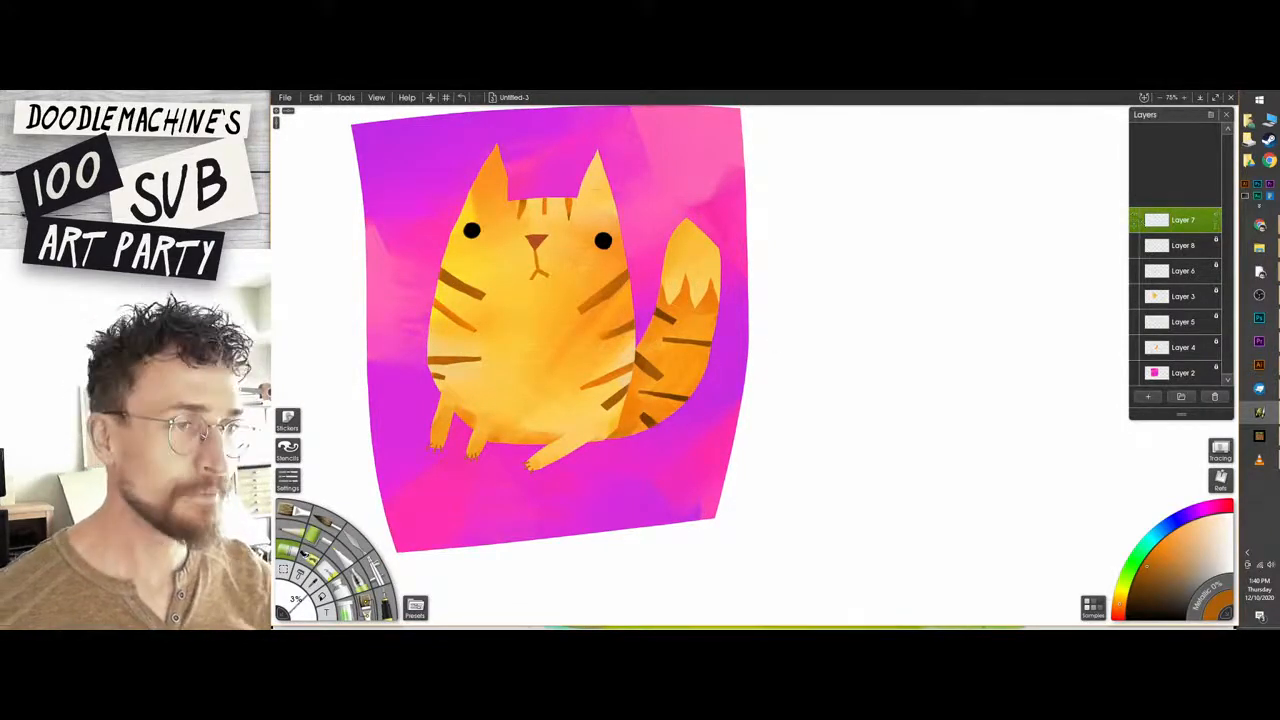
{"action": "scroll", "coordinate": [757, 357], "scroll_direction": "up", "scroll_amount": 3}
{"action": "left_click_drag", "start_coordinate": [662, 280], "coordinate": [845, 340]}
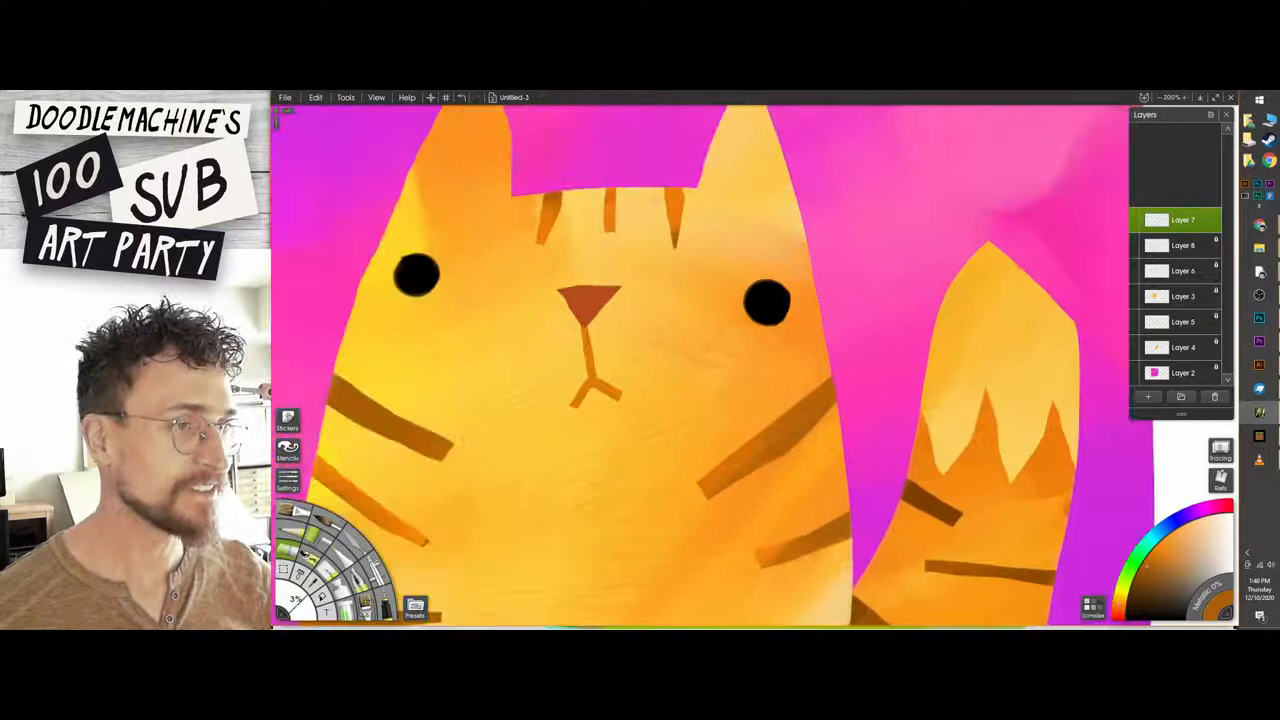
{"action": "left_click", "coordinate": [1149, 397]}
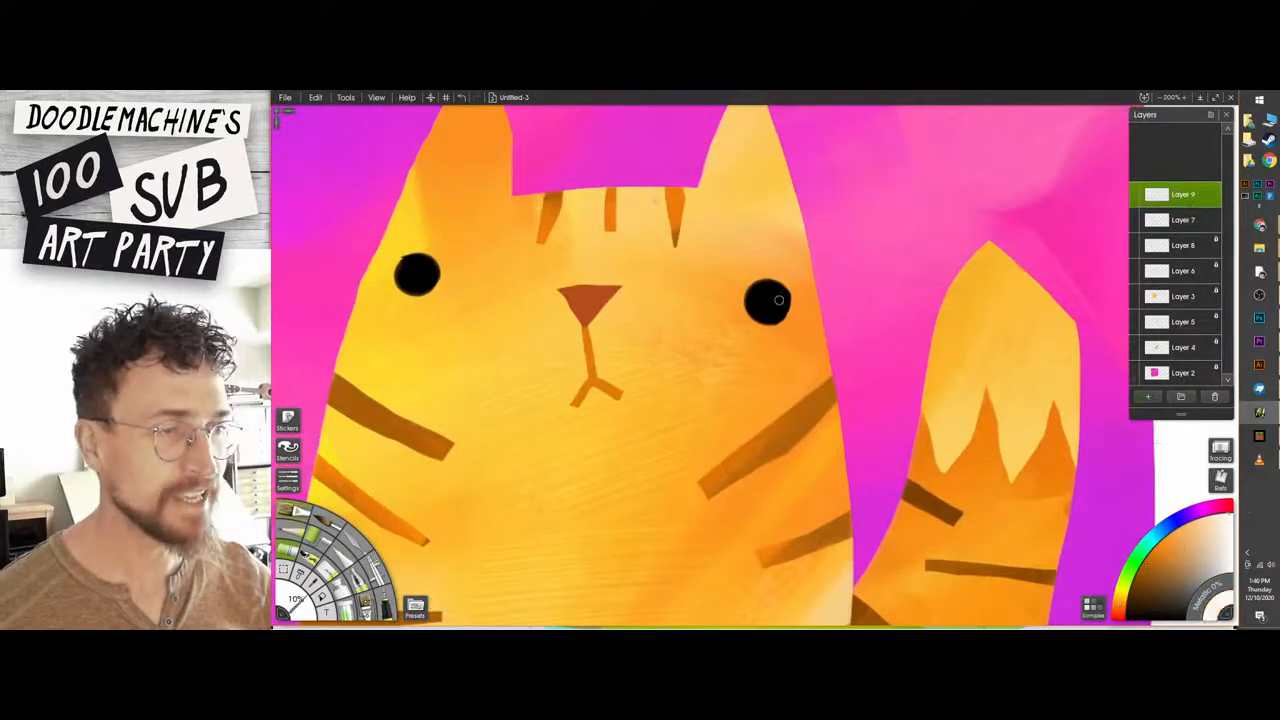
{"action": "left_click_drag", "start_coordinate": [779, 300], "coordinate": [775, 293]}
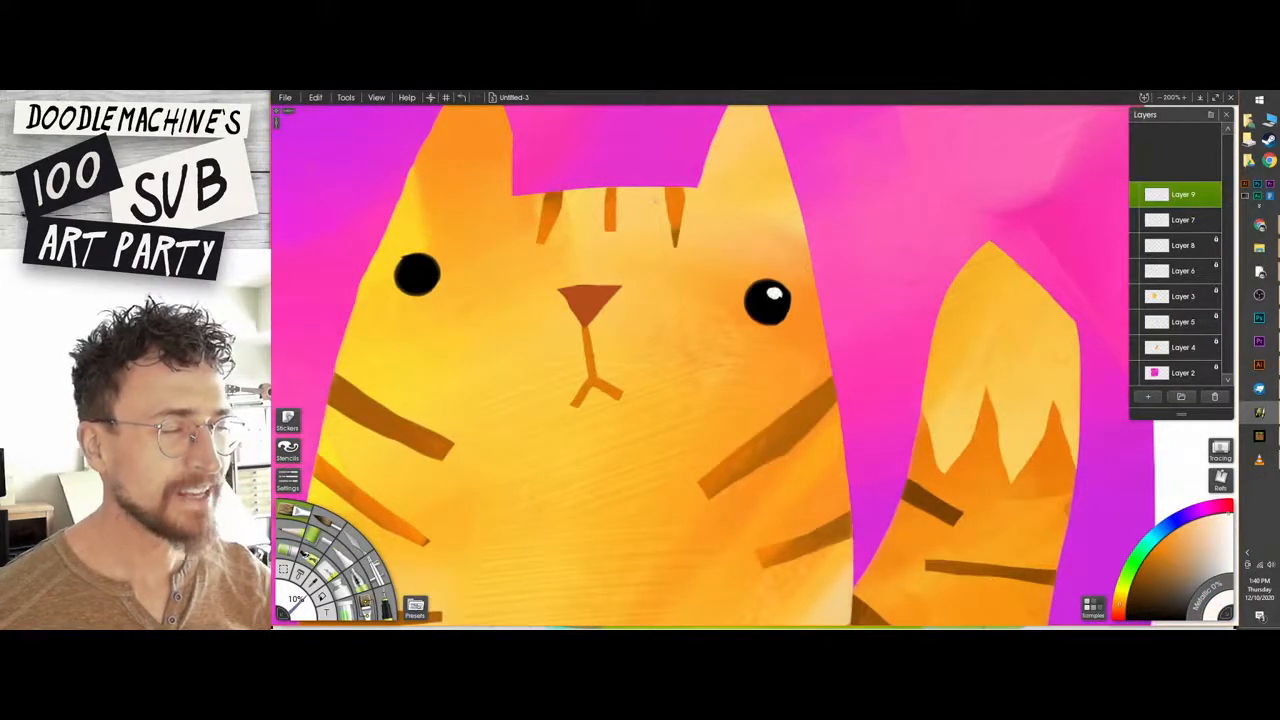
{"action": "left_click_drag", "start_coordinate": [436, 276], "coordinate": [426, 268]}
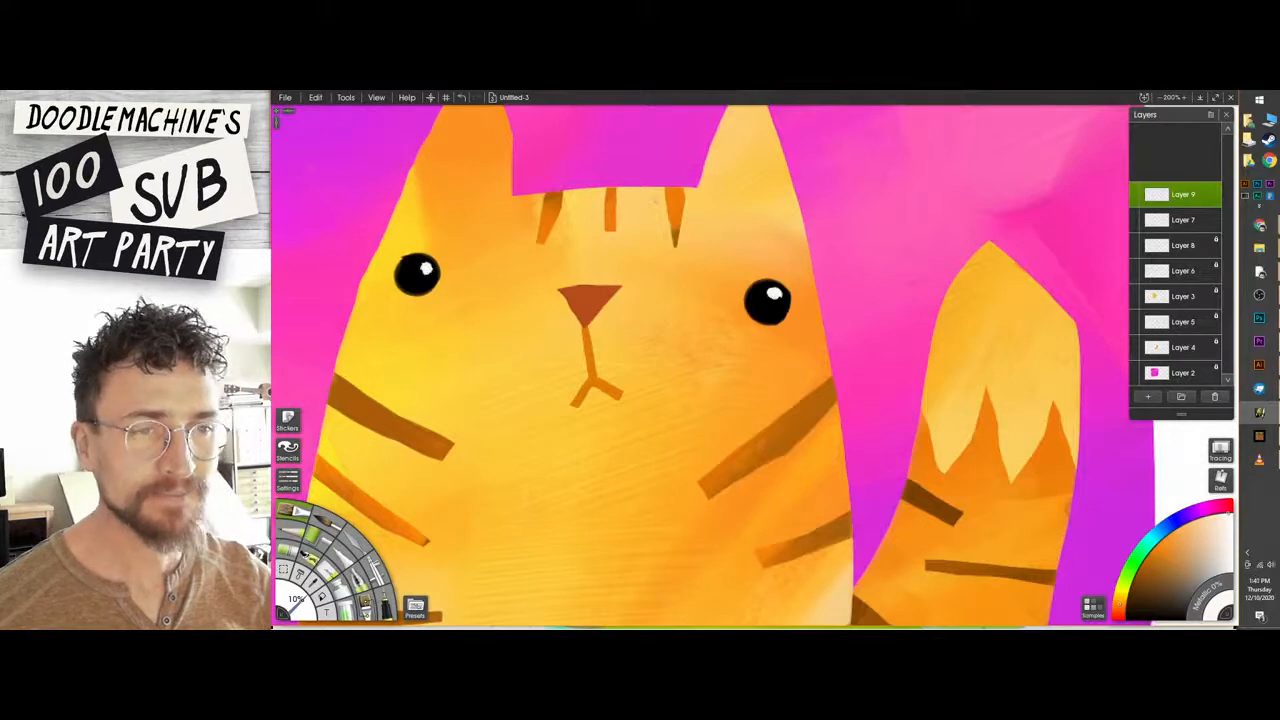
Paint a smaller second white highlight in the lower part of each eye.
{"action": "scroll", "coordinate": [672, 271], "scroll_direction": "down", "scroll_amount": 4}
{"action": "left_click_drag", "start_coordinate": [807, 369], "coordinate": [744, 355]}
{"action": "scroll", "coordinate": [744, 355], "scroll_direction": "up", "scroll_amount": 2}
{"action": "left_click_drag", "start_coordinate": [624, 333], "coordinate": [847, 480]}
{"action": "scroll", "coordinate": [755, 358], "scroll_direction": "up", "scroll_amount": 3}
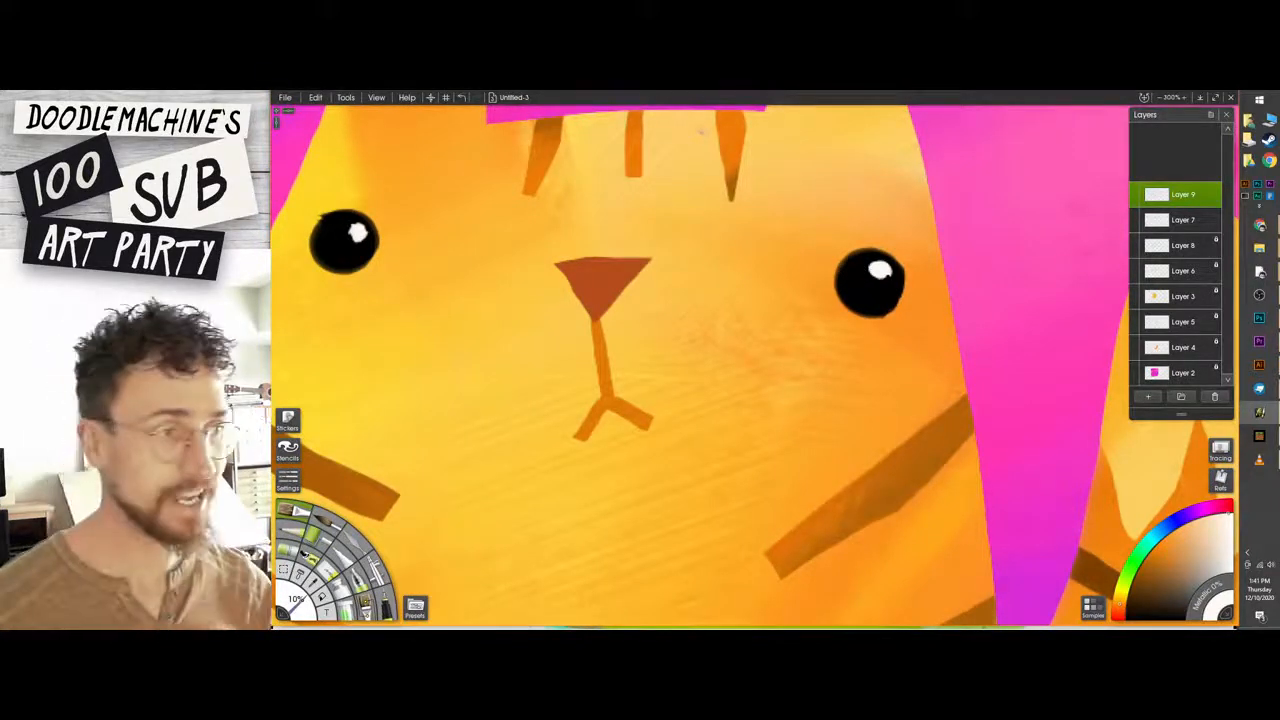
{"action": "left_click_drag", "start_coordinate": [853, 281], "coordinate": [858, 296]}
{"action": "left_click_drag", "start_coordinate": [329, 257], "coordinate": [326, 255]}
{"action": "scroll", "coordinate": [661, 281], "scroll_direction": "down", "scroll_amount": 5}
{"action": "scroll", "coordinate": [736, 354], "scroll_direction": "up", "scroll_amount": 2}
{"action": "left_click_drag", "start_coordinate": [736, 354], "coordinate": [745, 393]}
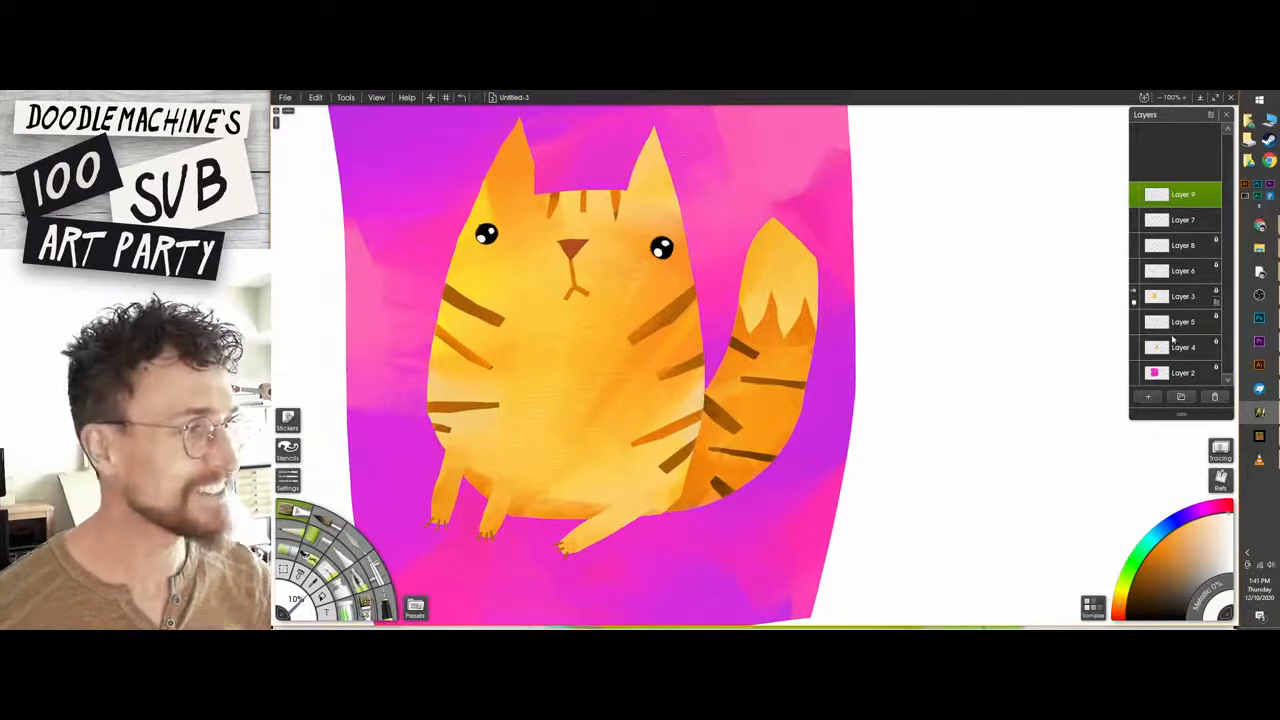
Paint soft orange shading around the eyes and muzzle on Layer 3, sampling an orange from the tail for the muzzle.
{"action": "left_click", "coordinate": [1172, 297]}
{"action": "left_click", "coordinate": [1147, 563]}
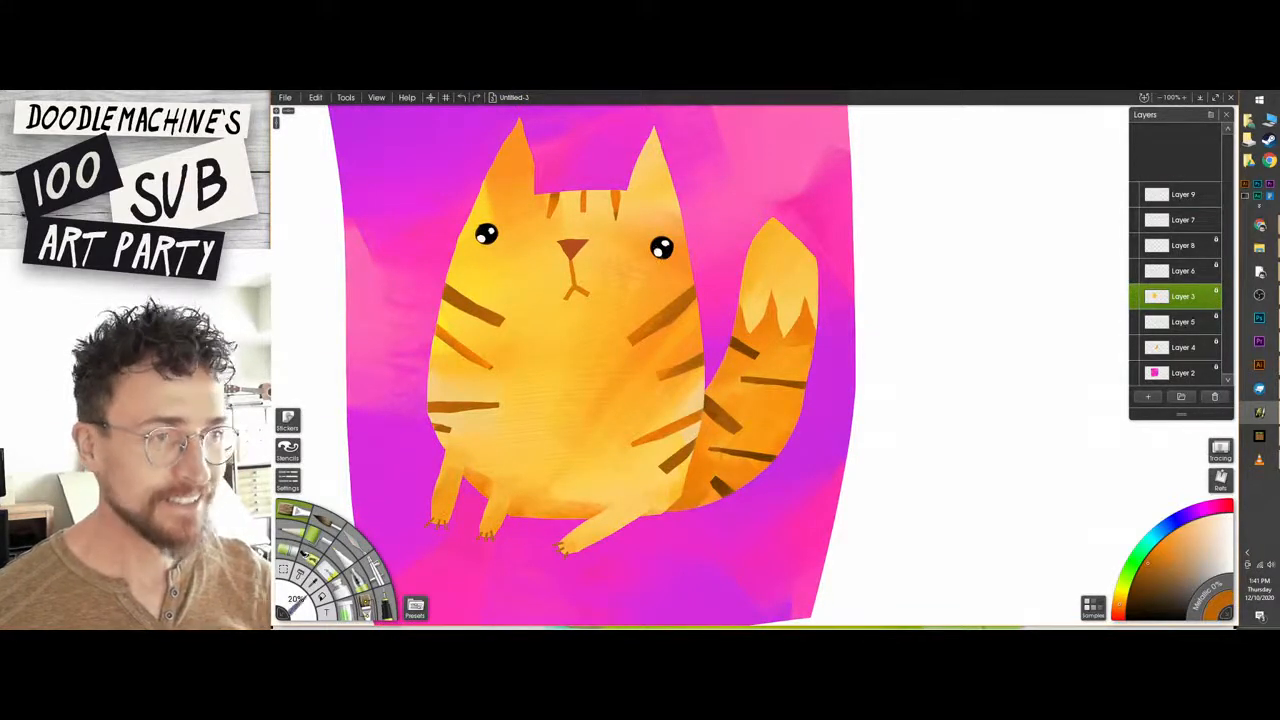
{"action": "mouse_move", "coordinate": [660, 252]}
{"action": "left_mouse_down", "text": "shift"}
{"action": "mouse_move", "coordinate": [700, 238]}
{"action": "mouse_move", "coordinate": [661, 248]}
{"action": "left_mouse_up", "text": "shift"}
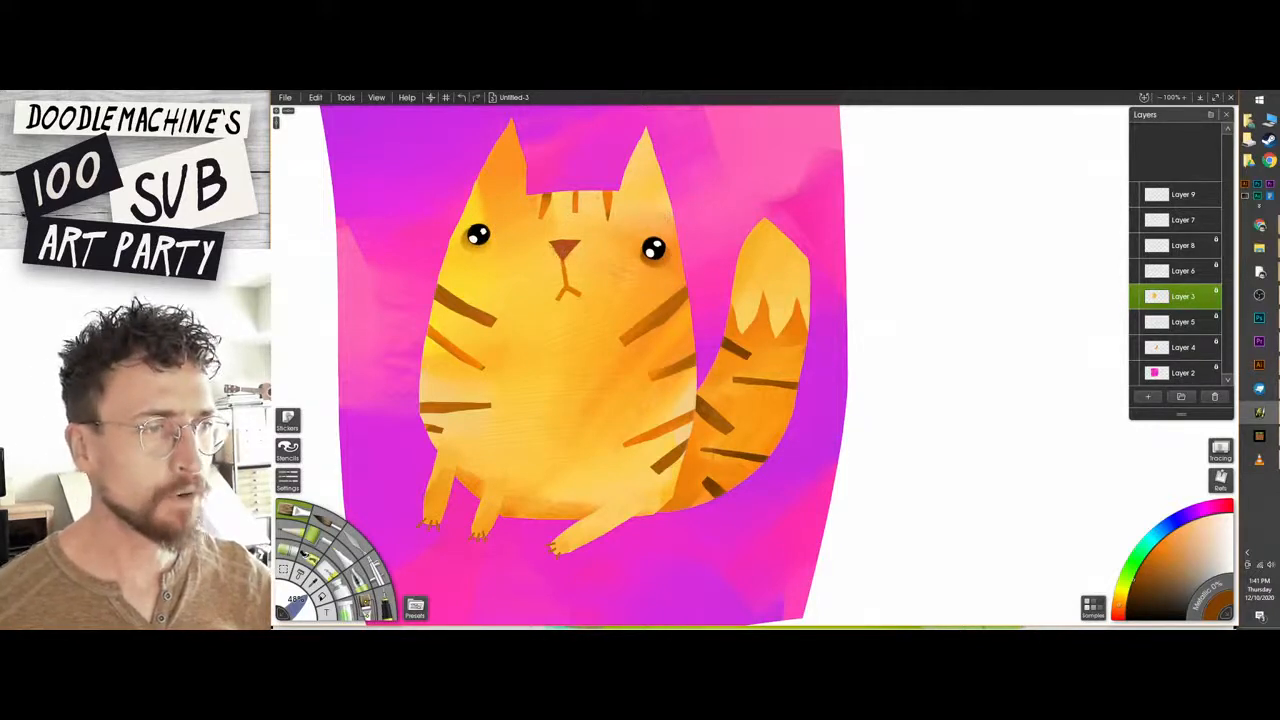
{"action": "left_click", "coordinate": [762, 339], "text": "alt"}
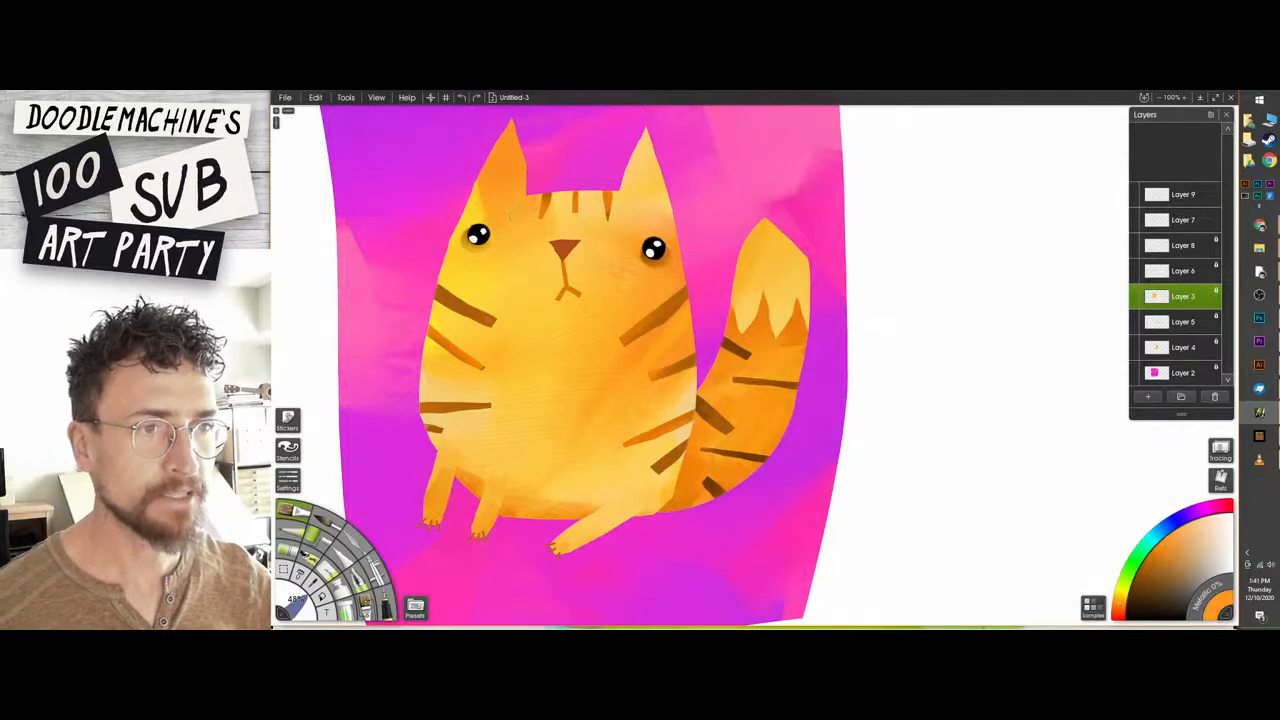
{"action": "mouse_move", "coordinate": [518, 270]}
{"action": "left_mouse_down"}
{"action": "mouse_move", "coordinate": [605, 258]}
{"action": "mouse_move", "coordinate": [582, 264]}
{"action": "mouse_move", "coordinate": [590, 278]}
{"action": "mouse_move", "coordinate": [585, 252]}
{"action": "mouse_move", "coordinate": [566, 302]}
{"action": "mouse_move", "coordinate": [516, 284]}
{"action": "mouse_move", "coordinate": [522, 260]}
{"action": "left_mouse_up"}
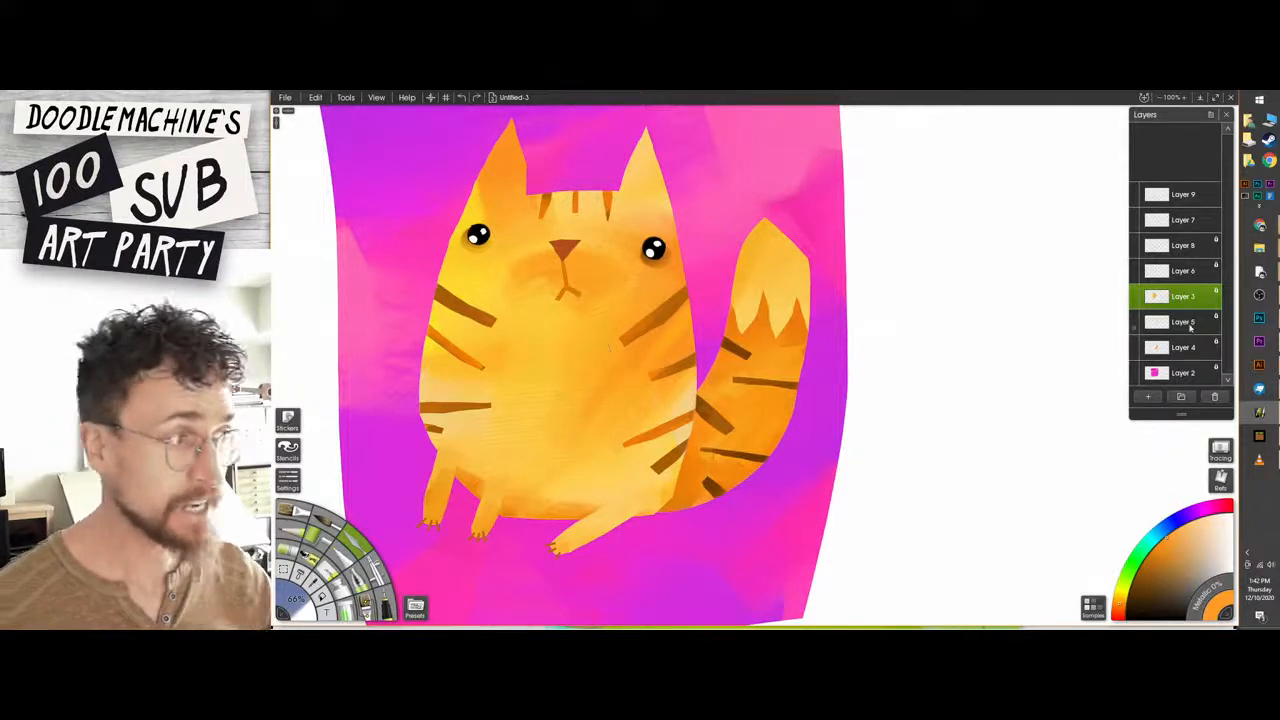
Check Layer 3's content by hiding and showing it, and set the layer's bump blend mode to Replace.
{"action": "left_click", "coordinate": [1134, 297]}
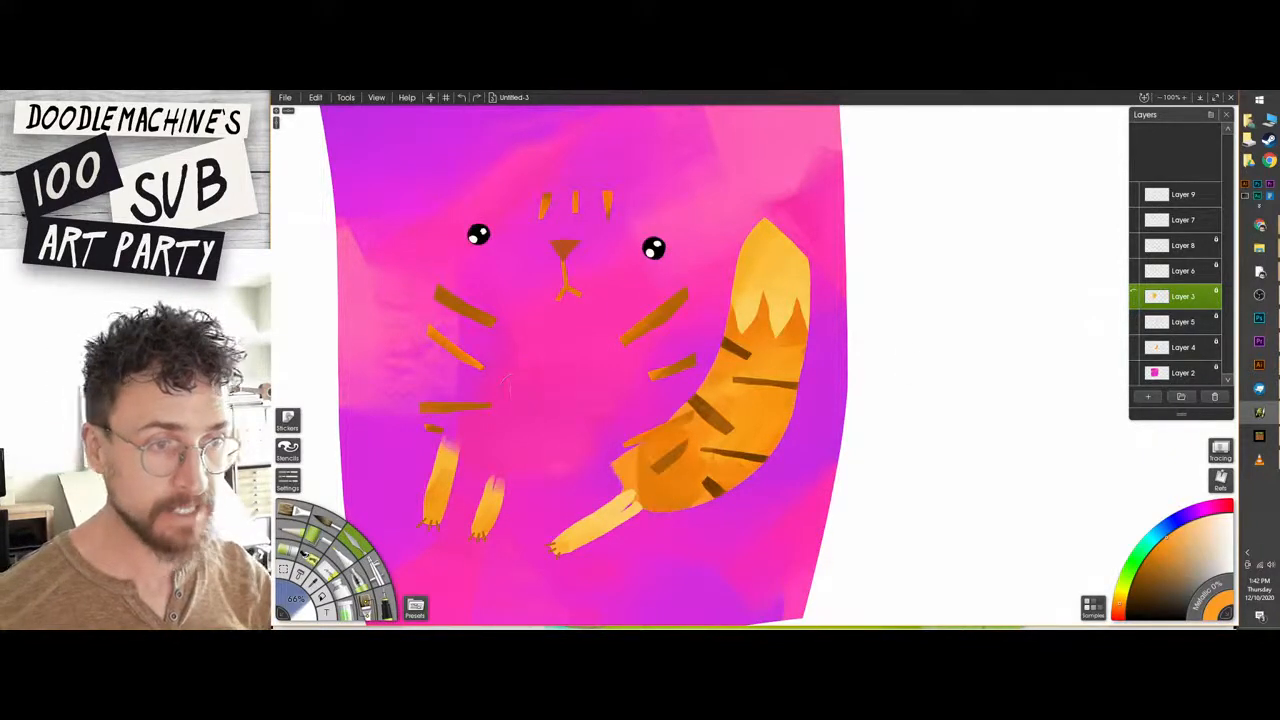
{"action": "left_click", "coordinate": [1135, 298]}
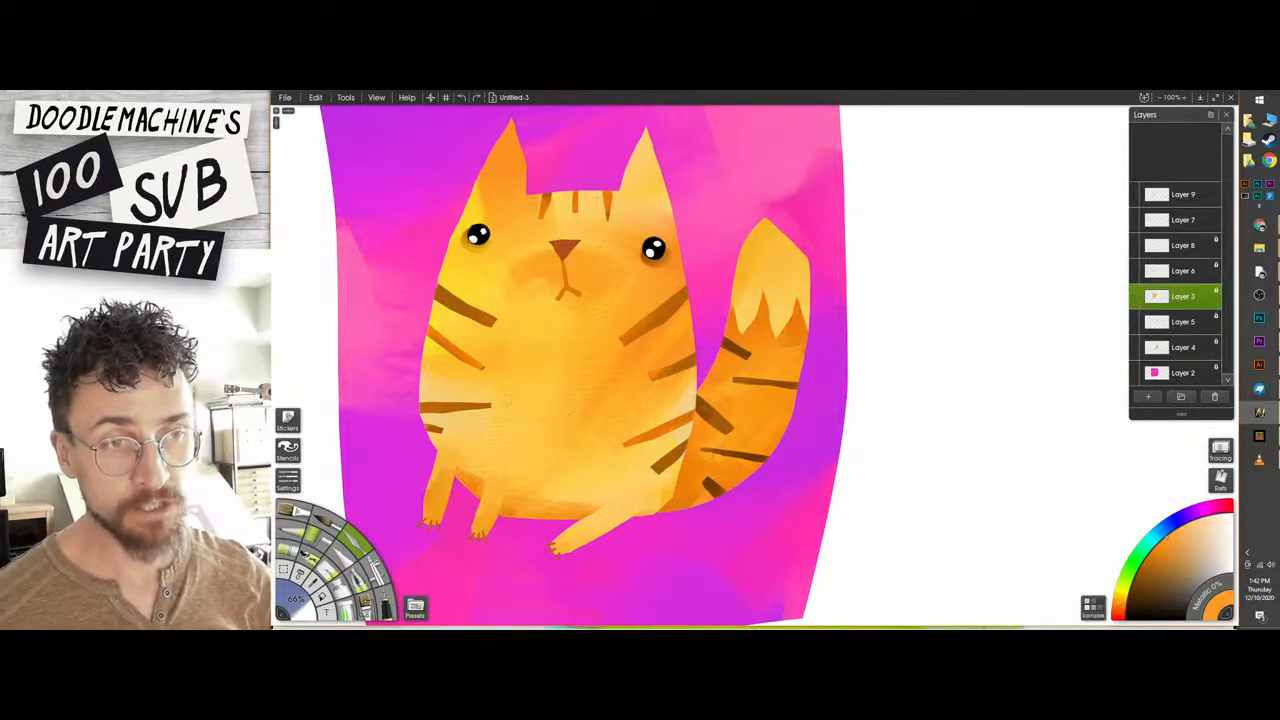
{"action": "right_click", "coordinate": [1216, 301]}
{"action": "mouse_move", "coordinate": [1107, 392]}
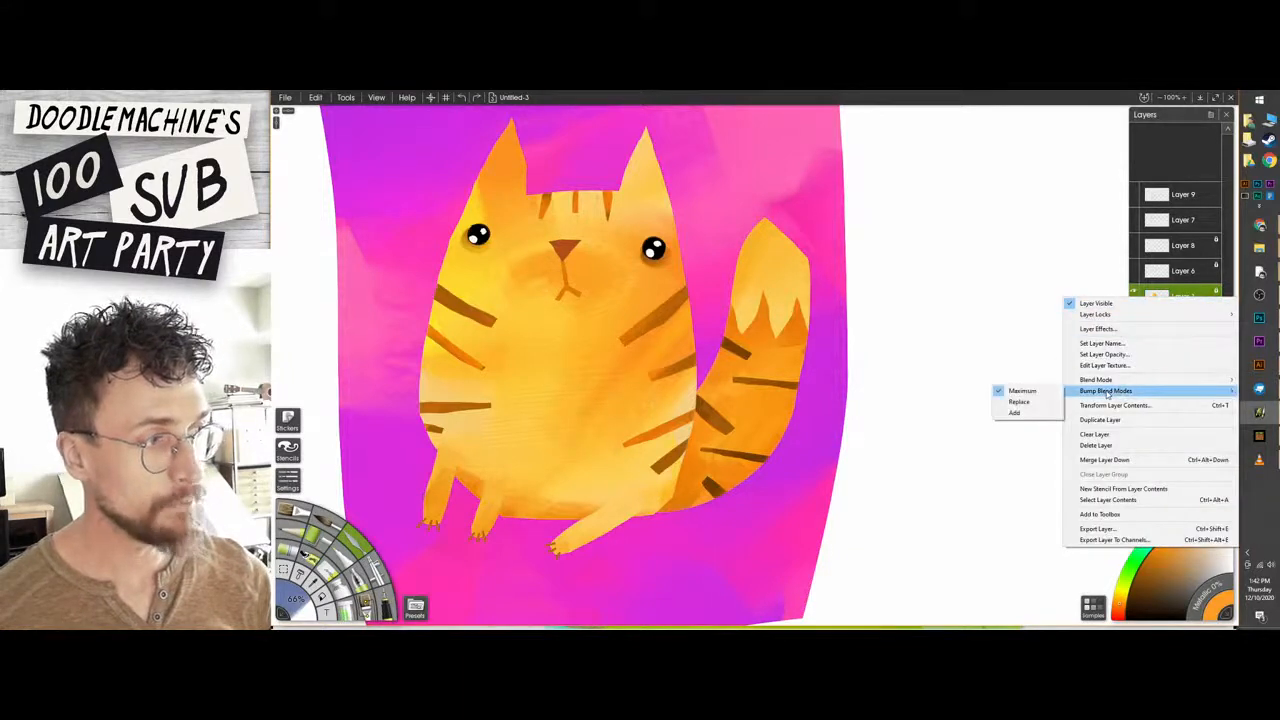
{"action": "left_click", "coordinate": [1027, 404]}
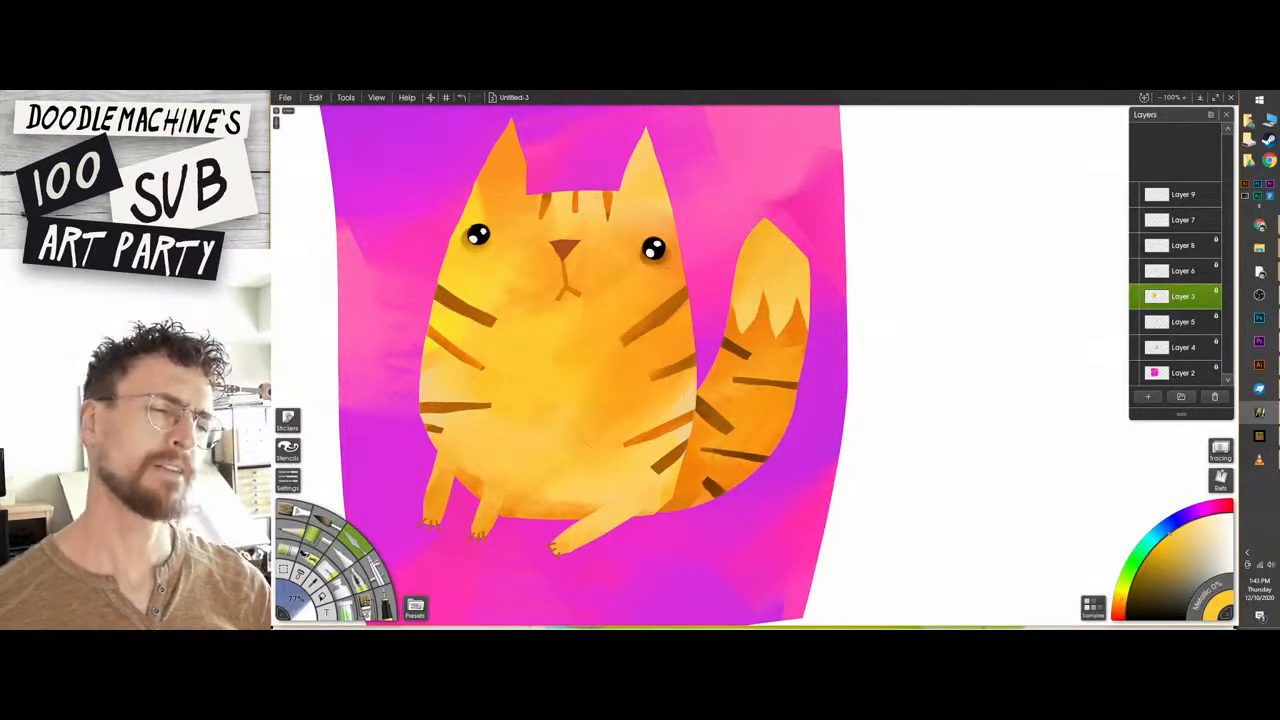
Undo the last strokes on Layer 3 and rework the lower edge of the body beside the tail.
{"action": "key", "text": "ctrl+z"}
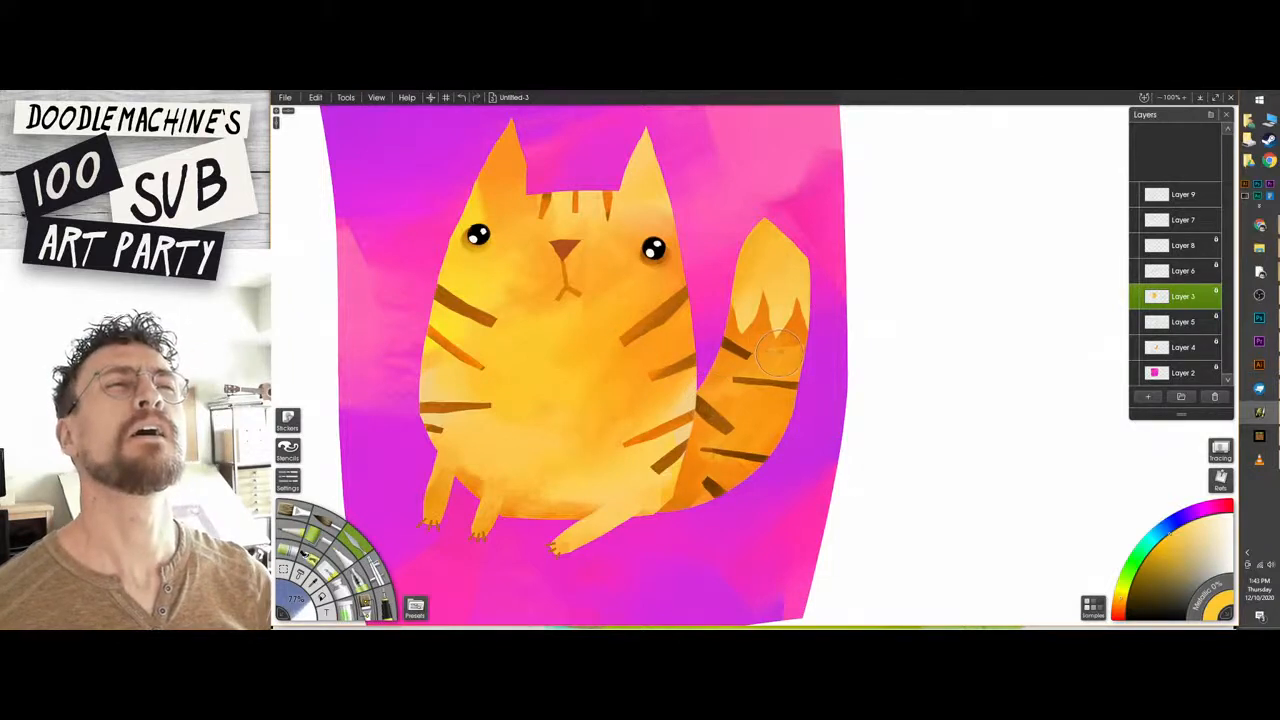
{"action": "left_click_drag", "start_coordinate": [692, 398], "coordinate": [714, 433]}
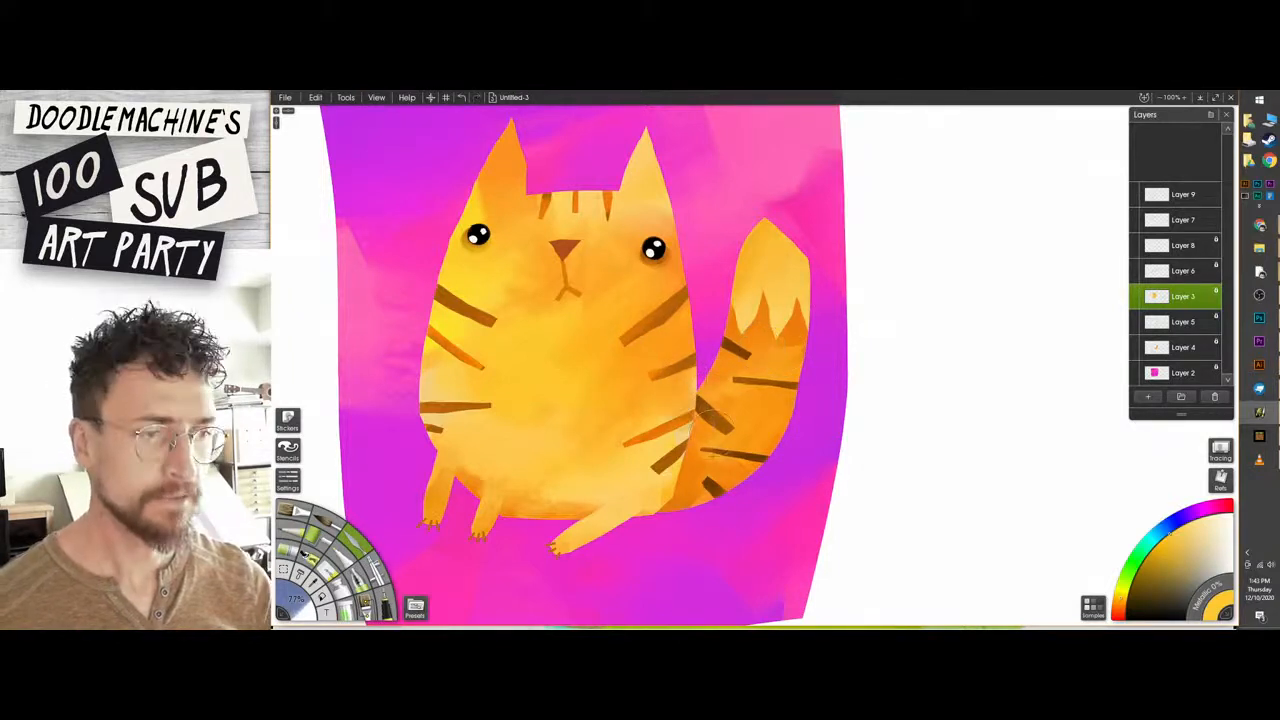
{"action": "key", "text": "ctrl+z"}
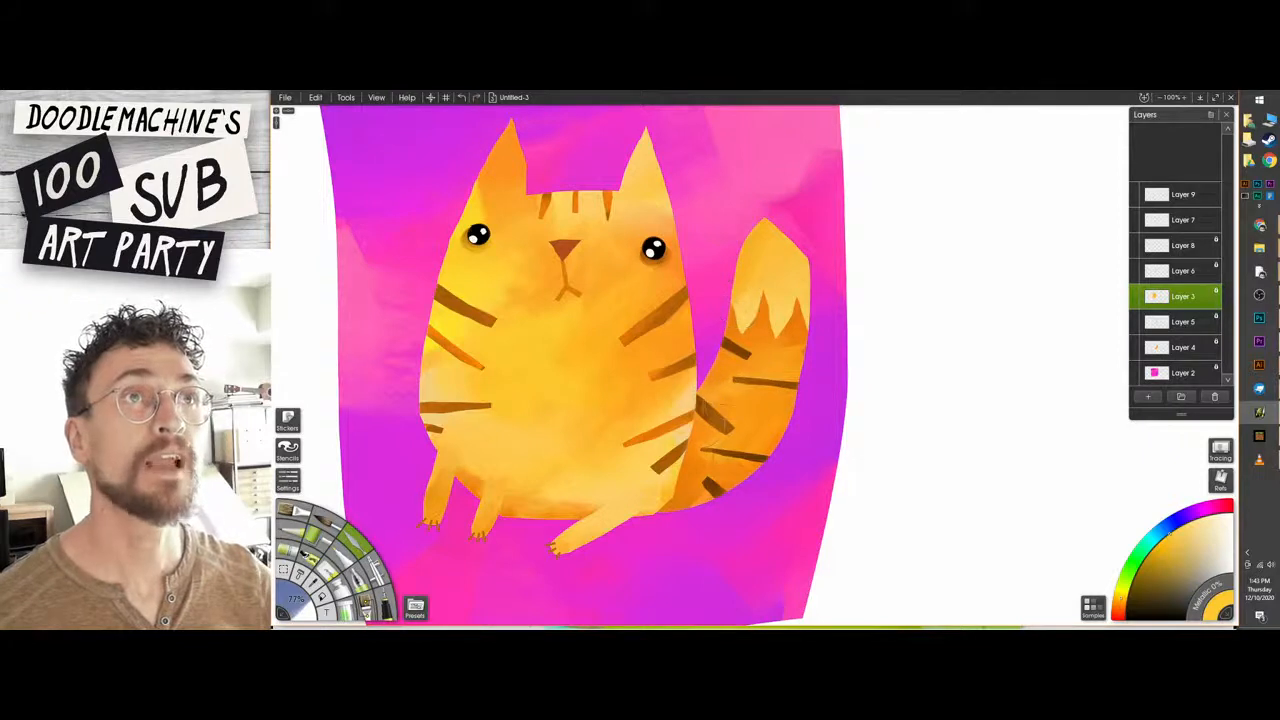
{"action": "left_click_drag", "start_coordinate": [688, 388], "coordinate": [696, 416]}
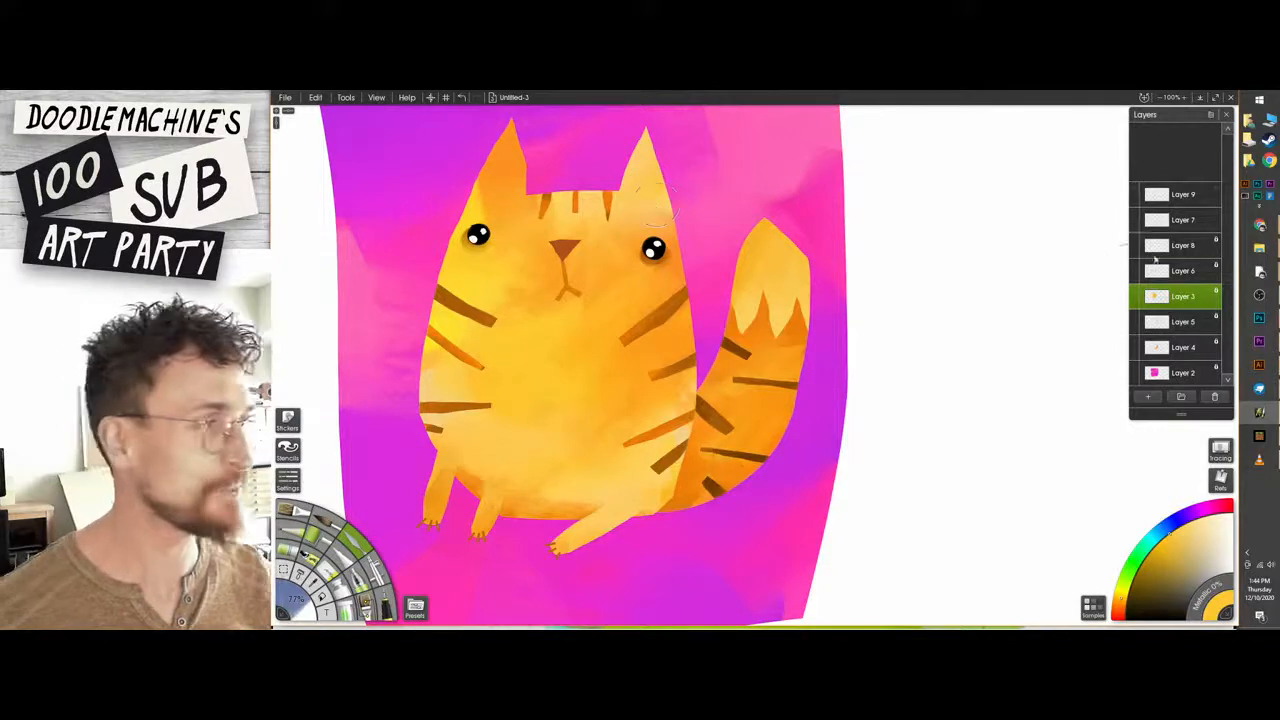
Paint brown triangular inner ears on Layer 7 and erase the rough edges around the right ear's triangle.
{"action": "left_click", "coordinate": [1170, 198]}
{"action": "left_click", "coordinate": [1158, 220]}
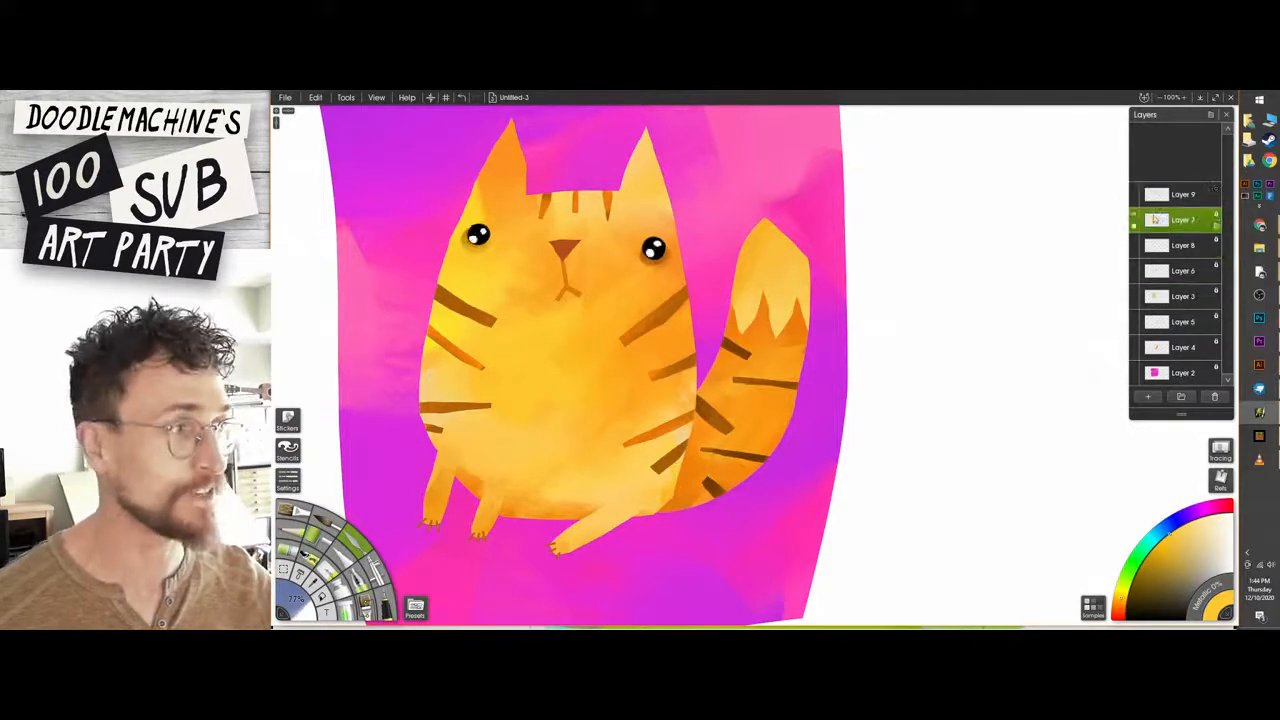
{"action": "left_click", "coordinate": [1134, 225]}
{"action": "left_click", "coordinate": [1134, 225]}
{"action": "key", "text": "plus"}
{"action": "left_click_drag", "start_coordinate": [657, 222], "coordinate": [832, 465]}
{"action": "left_click", "coordinate": [634, 285], "text": "alt"}
{"action": "mouse_move", "coordinate": [686, 215]}
{"action": "left_mouse_down"}
{"action": "mouse_move", "coordinate": [710, 232]}
{"action": "mouse_move", "coordinate": [694, 268]}
{"action": "mouse_move", "coordinate": [712, 238]}
{"action": "mouse_move", "coordinate": [732, 264]}
{"action": "mouse_move", "coordinate": [690, 267]}
{"action": "mouse_move", "coordinate": [708, 226]}
{"action": "mouse_move", "coordinate": [711, 262]}
{"action": "left_mouse_up"}
{"action": "key", "text": "ctrl+z"}
{"action": "mouse_move", "coordinate": [396, 276]}
{"action": "left_mouse_down"}
{"action": "mouse_move", "coordinate": [428, 180]}
{"action": "mouse_move", "coordinate": [444, 268]}
{"action": "mouse_move", "coordinate": [382, 284]}
{"action": "mouse_move", "coordinate": [424, 212]}
{"action": "mouse_move", "coordinate": [432, 262]}
{"action": "mouse_move", "coordinate": [406, 236]}
{"action": "mouse_move", "coordinate": [408, 268]}
{"action": "mouse_move", "coordinate": [422, 248]}
{"action": "mouse_move", "coordinate": [380, 280]}
{"action": "mouse_move", "coordinate": [381, 252]}
{"action": "left_mouse_up"}
{"action": "key", "text": "e"}
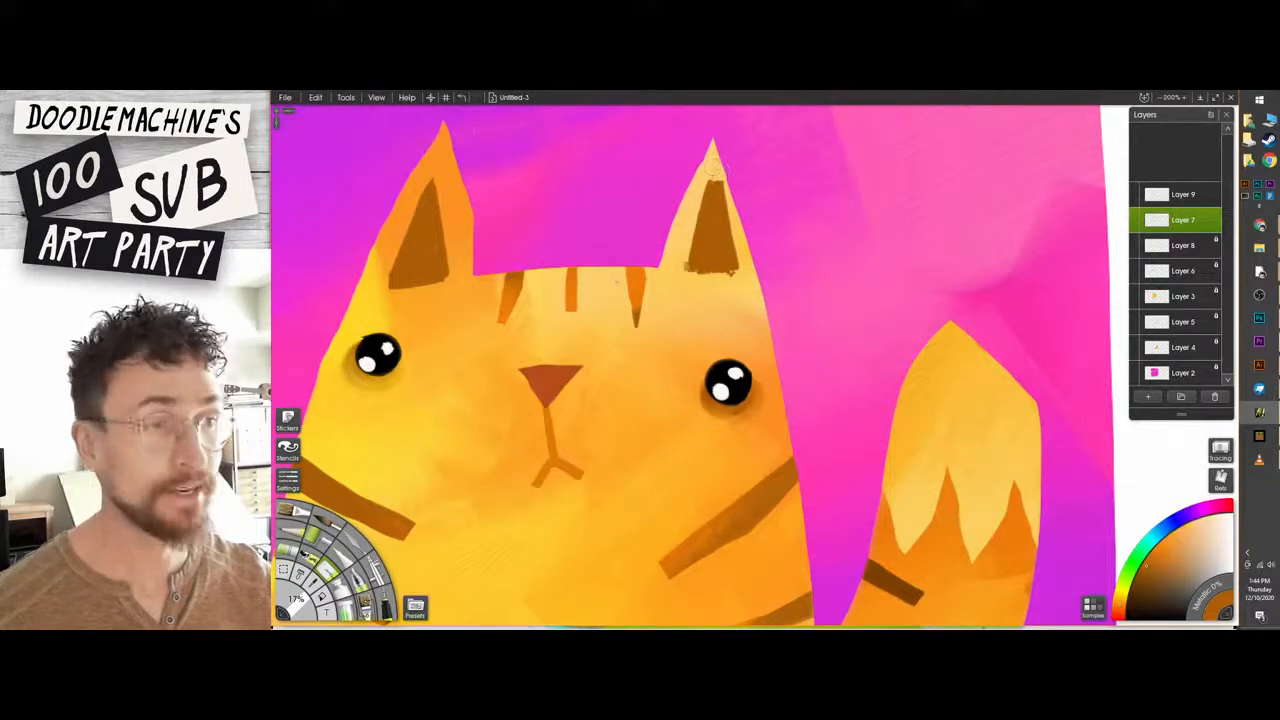
{"action": "mouse_move", "coordinate": [714, 166]}
{"action": "left_mouse_down"}
{"action": "mouse_move", "coordinate": [732, 266]}
{"action": "mouse_move", "coordinate": [672, 267]}
{"action": "mouse_move", "coordinate": [722, 274]}
{"action": "left_mouse_up"}
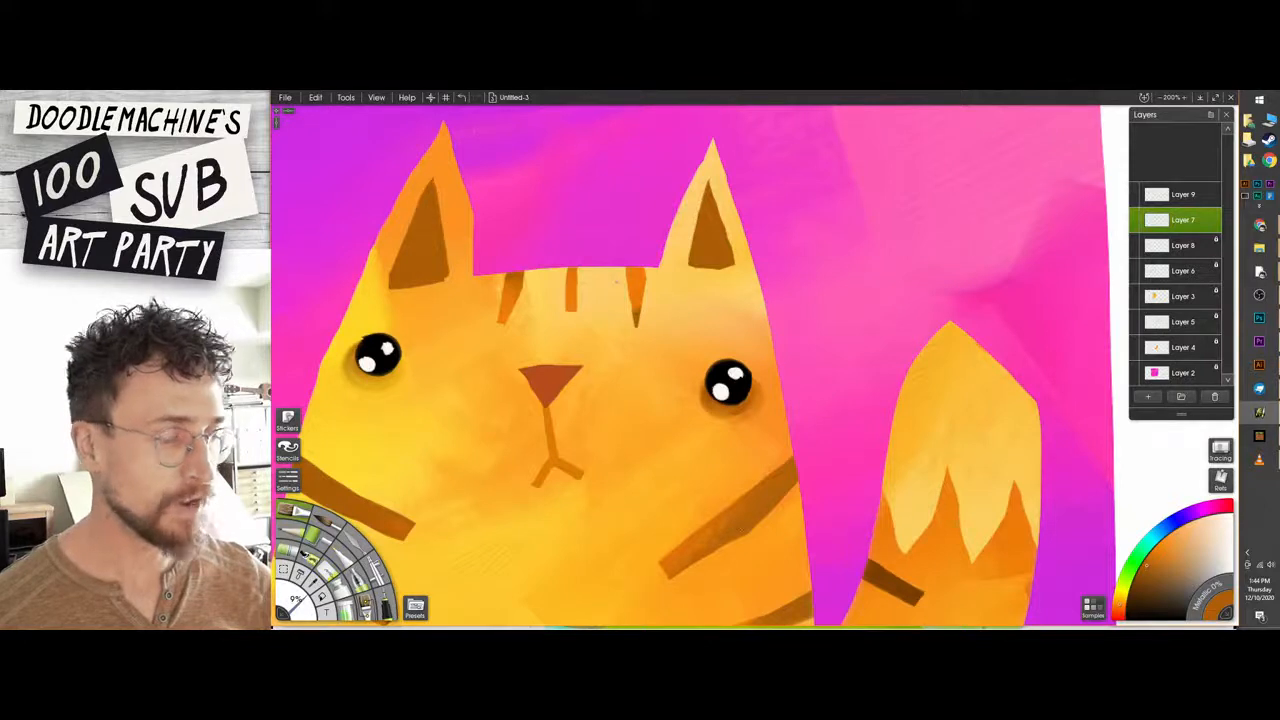
Lock Layer 7's transparency and shade both inner ears with soft strokes of a second orange-brown tone.
{"action": "left_click", "coordinate": [1215, 214]}
{"action": "left_click", "coordinate": [1208, 229]}
{"action": "left_click", "coordinate": [1153, 555]}
{"action": "mouse_move", "coordinate": [710, 196]}
{"action": "left_mouse_down"}
{"action": "mouse_move", "coordinate": [700, 243]}
{"action": "mouse_move", "coordinate": [738, 205]}
{"action": "mouse_move", "coordinate": [712, 232]}
{"action": "left_mouse_up"}
{"action": "left_click_drag", "start_coordinate": [432, 192], "coordinate": [412, 256]}
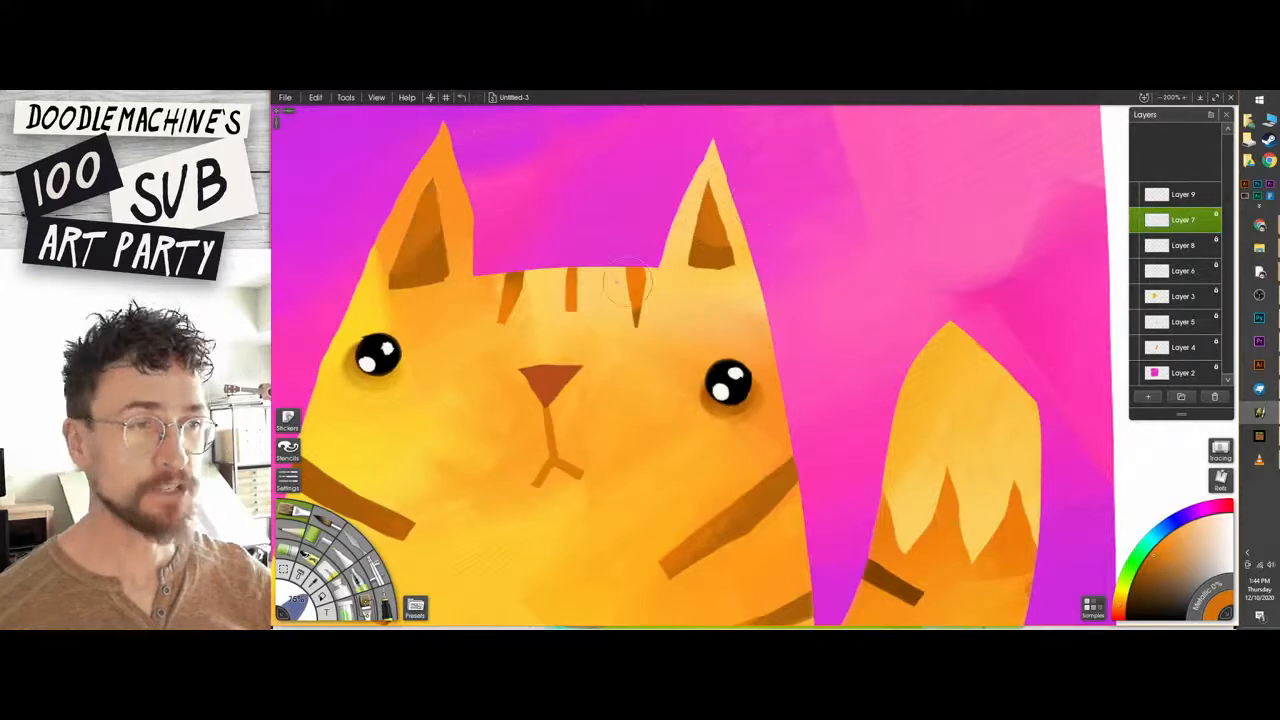
{"action": "left_click_drag", "start_coordinate": [628, 282], "coordinate": [614, 242]}
{"action": "scroll", "coordinate": [676, 255], "scroll_direction": "down", "scroll_amount": 5}
{"action": "scroll", "coordinate": [614, 243], "scroll_direction": "up", "scroll_amount": 2}
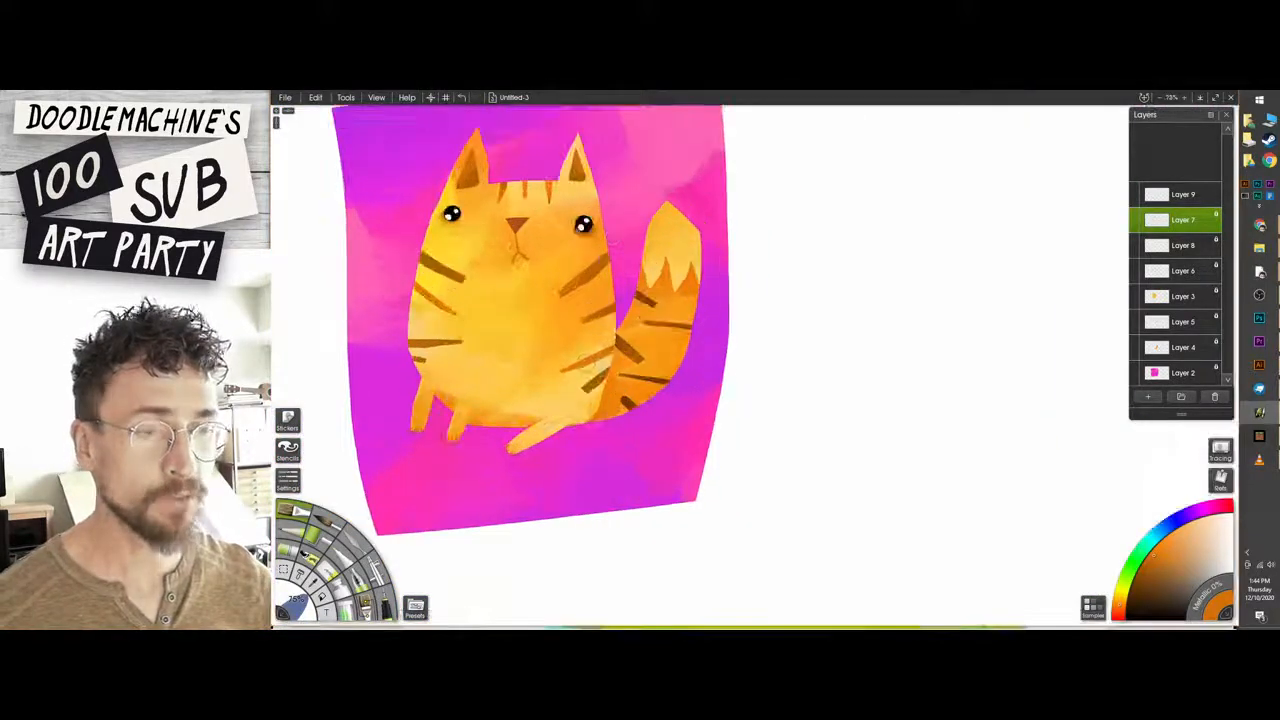
{"action": "scroll", "coordinate": [707, 383], "scroll_direction": "up", "scroll_amount": 3}
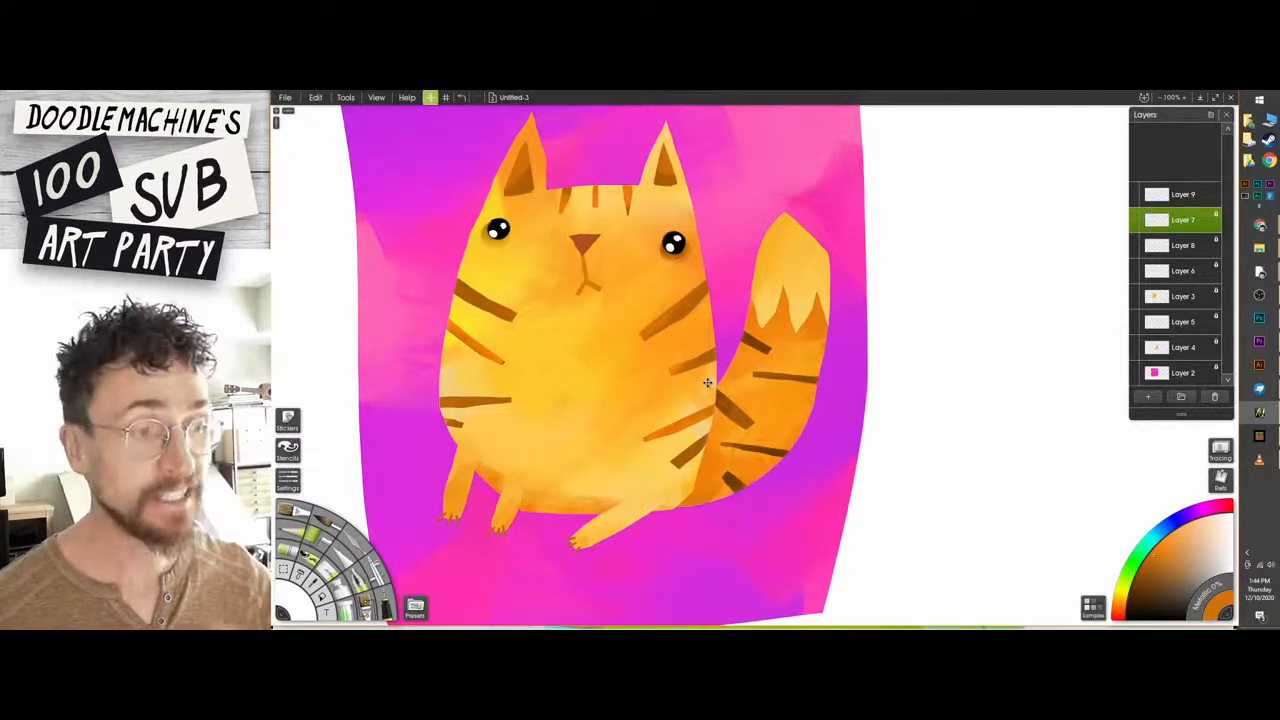
{"action": "scroll", "coordinate": [707, 383], "scroll_direction": "down", "scroll_amount": 1}
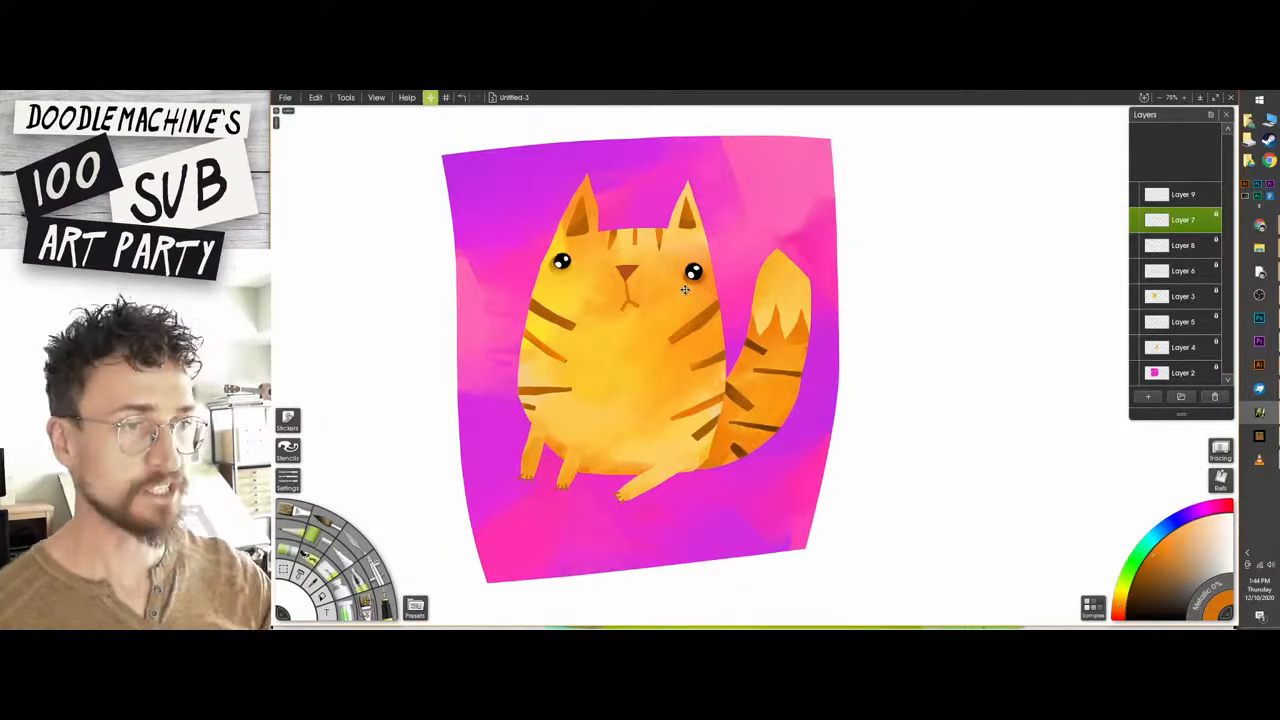
Unlock Layer 2's transparency and trim the coloured square's bottom edge into a gentle curve with a 142% eraser.
{"action": "left_click", "coordinate": [1190, 373]}
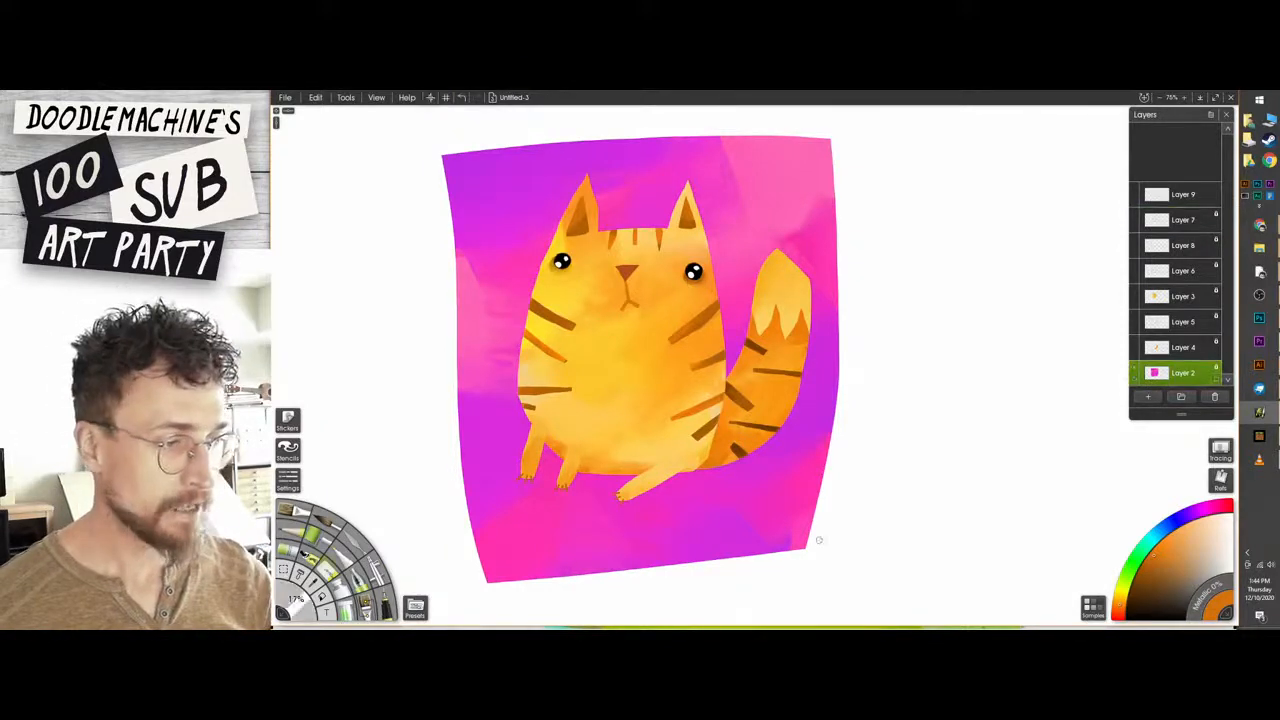
{"action": "left_click", "coordinate": [1216, 368]}
{"action": "left_click", "coordinate": [1193, 382]}
{"action": "key", "text": "e"}
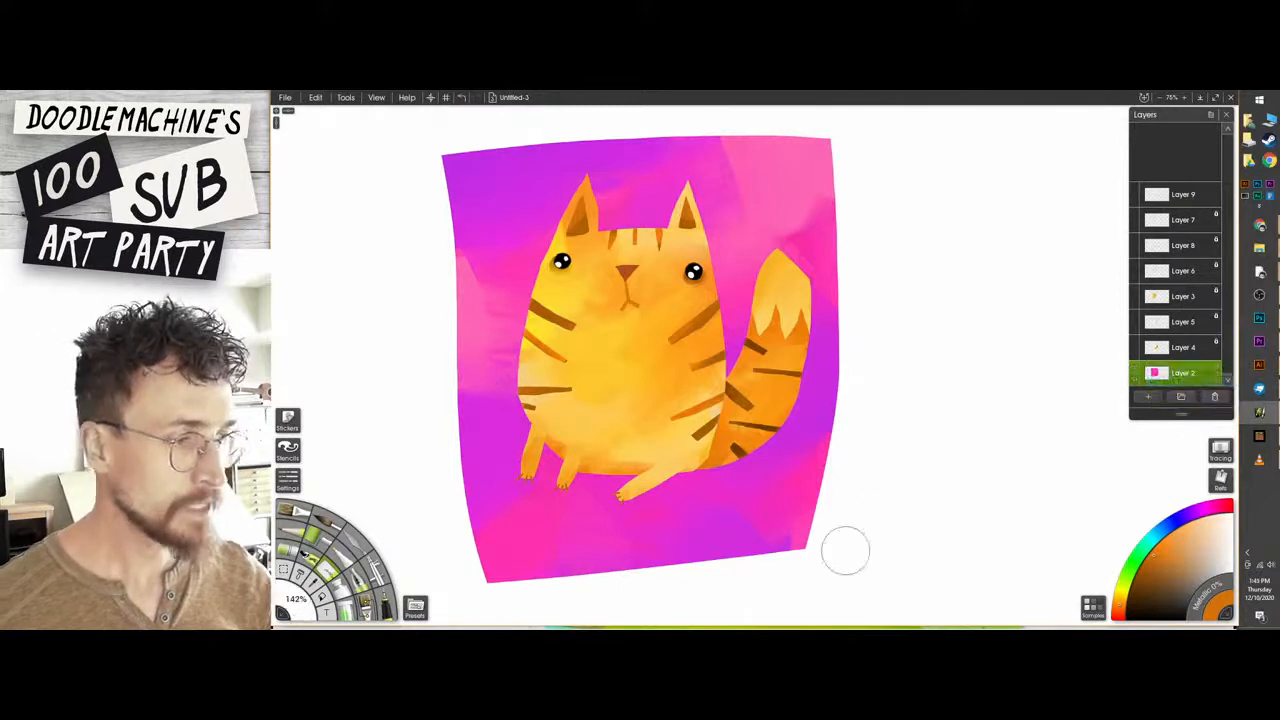
{"action": "mouse_move", "coordinate": [861, 541]}
{"action": "left_mouse_down"}
{"action": "mouse_move", "coordinate": [440, 579]}
{"action": "mouse_move", "coordinate": [804, 571]}
{"action": "mouse_move", "coordinate": [633, 565]}
{"action": "left_mouse_up"}
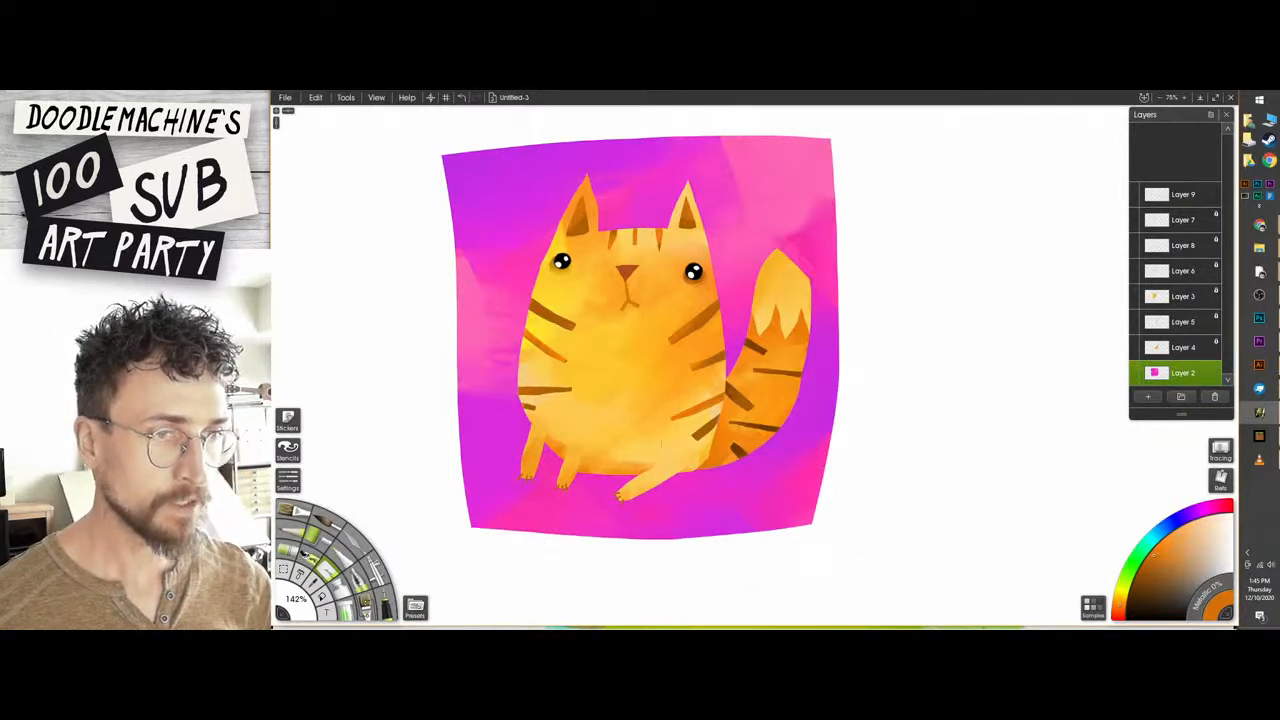
Erase along the left side of the coloured square so its upper and lower corners taper inward.
{"action": "left_click_drag", "start_coordinate": [470, 125], "coordinate": [450, 268]}
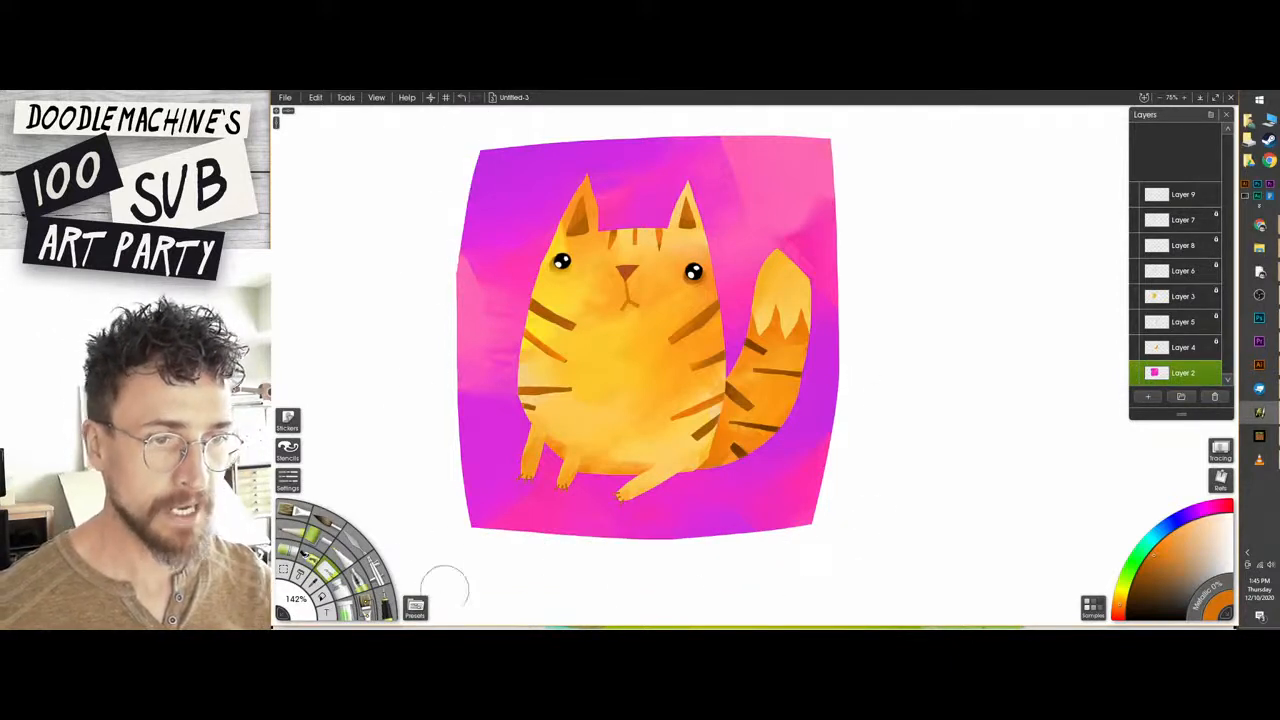
{"action": "mouse_move", "coordinate": [446, 209]}
{"action": "left_mouse_down"}
{"action": "mouse_move", "coordinate": [445, 345]}
{"action": "mouse_move", "coordinate": [507, 571]}
{"action": "left_mouse_up"}
{"action": "key", "text": "ctrl+z"}
{"action": "mouse_move", "coordinate": [436, 180]}
{"action": "left_mouse_down"}
{"action": "mouse_move", "coordinate": [478, 432]}
{"action": "mouse_move", "coordinate": [541, 580]}
{"action": "left_mouse_up"}
{"action": "key", "text": "ctrl+z"}
{"action": "mouse_move", "coordinate": [420, 214]}
{"action": "left_mouse_down"}
{"action": "mouse_move", "coordinate": [460, 515]}
{"action": "mouse_move", "coordinate": [509, 560]}
{"action": "left_mouse_up"}
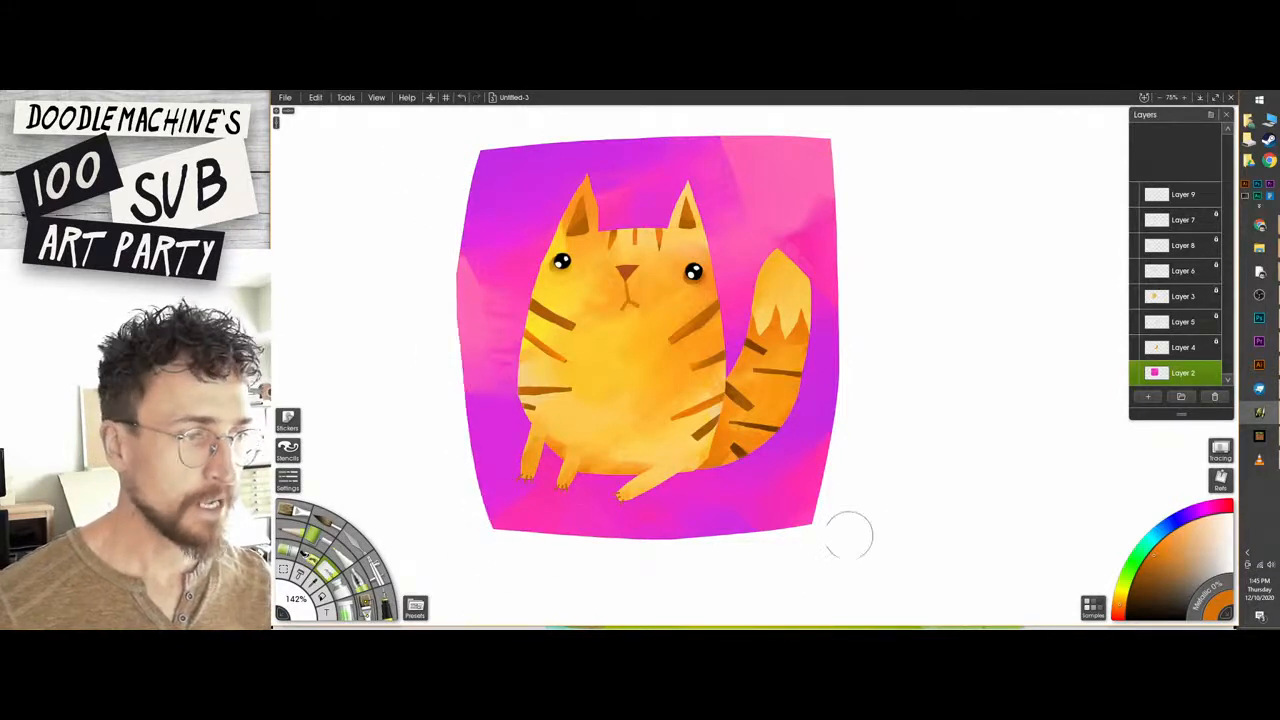
Try to erase the upper part of the square's right edge into an outward curve.
{"action": "left_click_drag", "start_coordinate": [860, 226], "coordinate": [833, 134]}
{"action": "key", "text": "ctrl+z"}
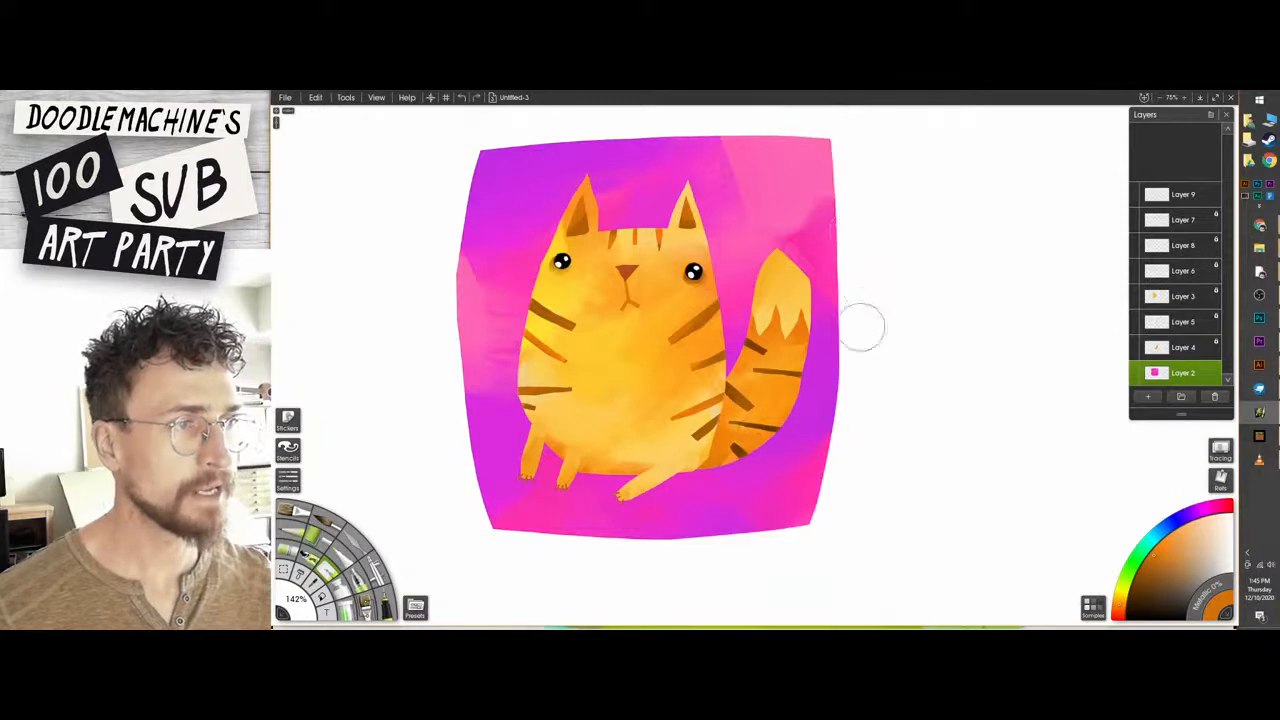
{"action": "left_click_drag", "start_coordinate": [862, 326], "coordinate": [823, 92]}
{"action": "key", "text": "ctrl+z"}
{"action": "left_click_drag", "start_coordinate": [865, 297], "coordinate": [831, 119]}
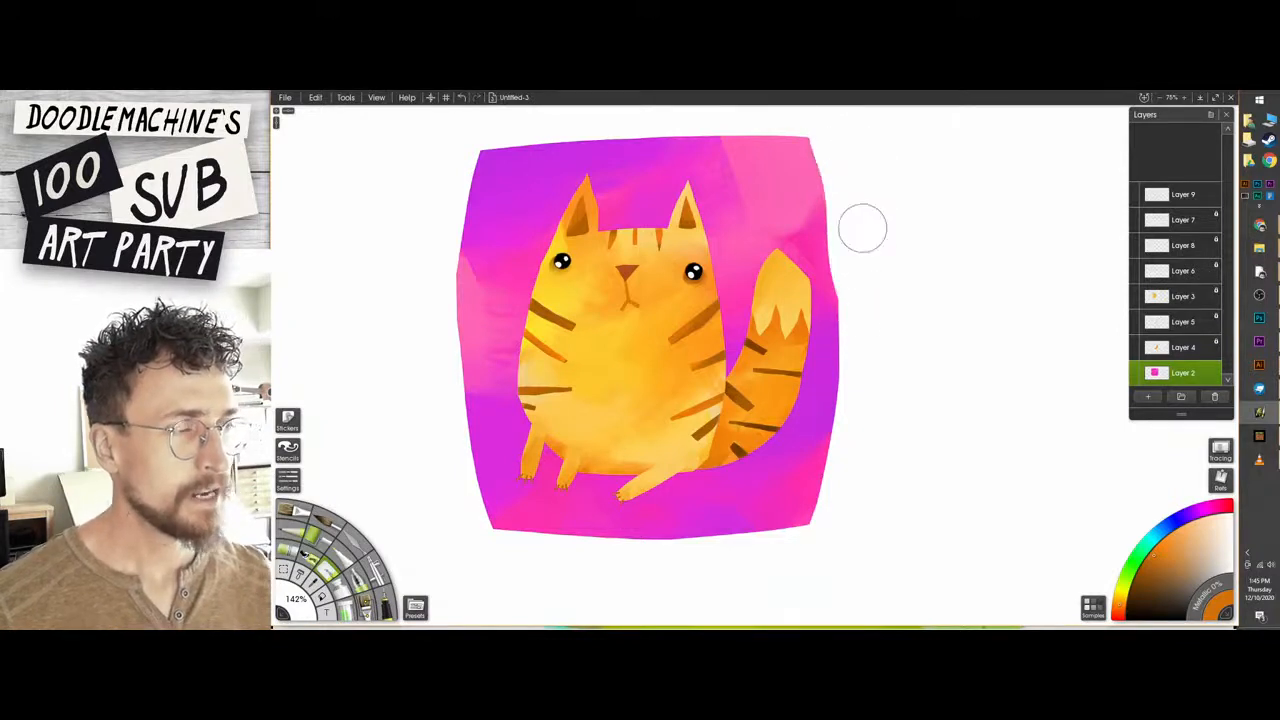
{"action": "key", "text": "ctrl+z"}
Check the composition in a mirrored canvas view and retry trimming the square's upper right corner.
{"action": "key", "text": "h"}
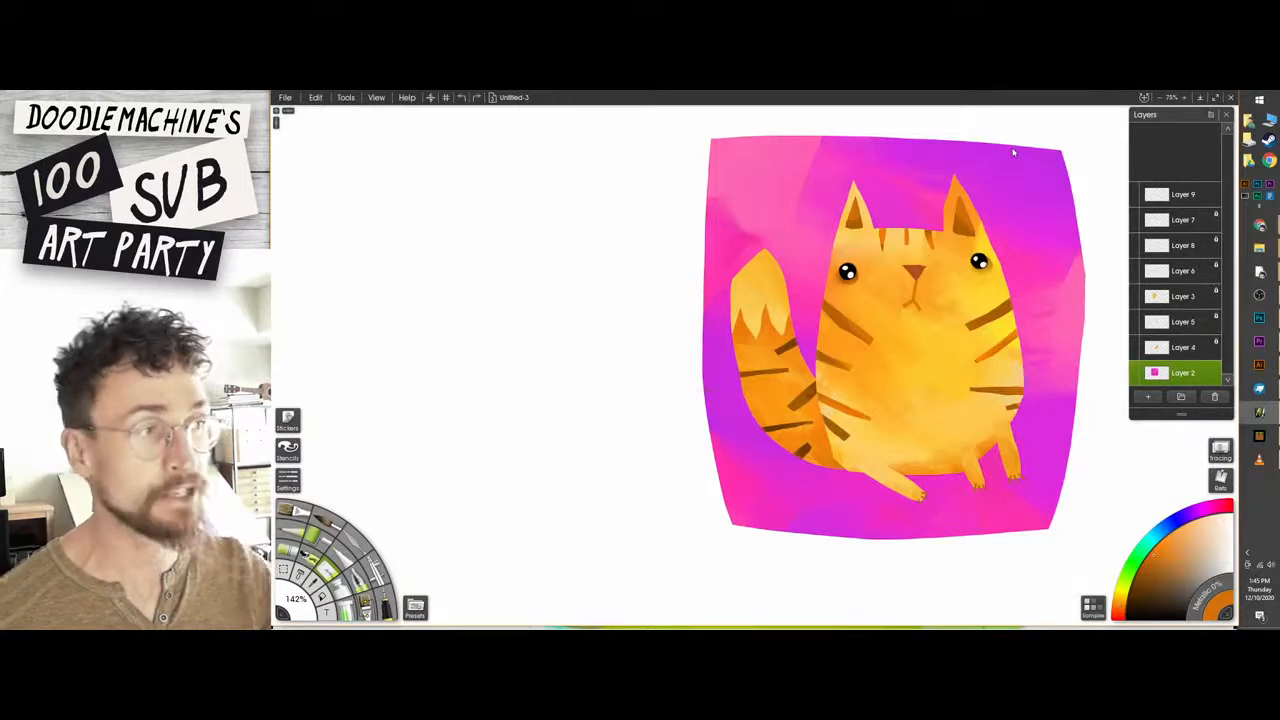
{"action": "key", "text": "h"}
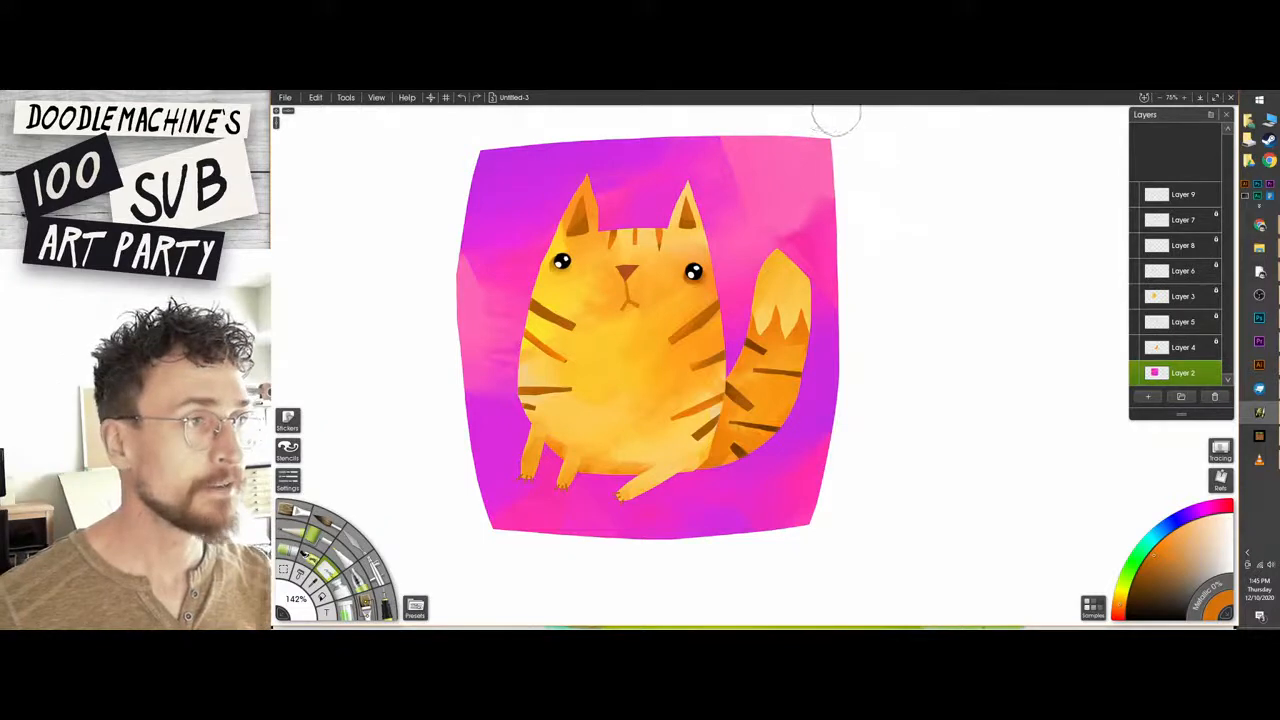
{"action": "mouse_move", "coordinate": [834, 109]}
{"action": "left_mouse_down"}
{"action": "mouse_move", "coordinate": [855, 415]}
{"action": "mouse_move", "coordinate": [900, 300]}
{"action": "mouse_move", "coordinate": [846, 130]}
{"action": "left_mouse_up"}
{"action": "key", "text": "ctrl+z"}
{"action": "key", "text": "ctrl+z"}
{"action": "left_click_drag", "start_coordinate": [867, 366], "coordinate": [848, 118]}
{"action": "key", "text": "ctrl+z"}
{"action": "mouse_move", "coordinate": [867, 320]}
{"action": "left_mouse_down"}
{"action": "mouse_move", "coordinate": [810, 124]}
{"action": "mouse_move", "coordinate": [837, 131]}
{"action": "mouse_move", "coordinate": [865, 279]}
{"action": "left_mouse_up"}
{"action": "key", "text": "ctrl+z"}
{"action": "key", "text": "ctrl+z"}
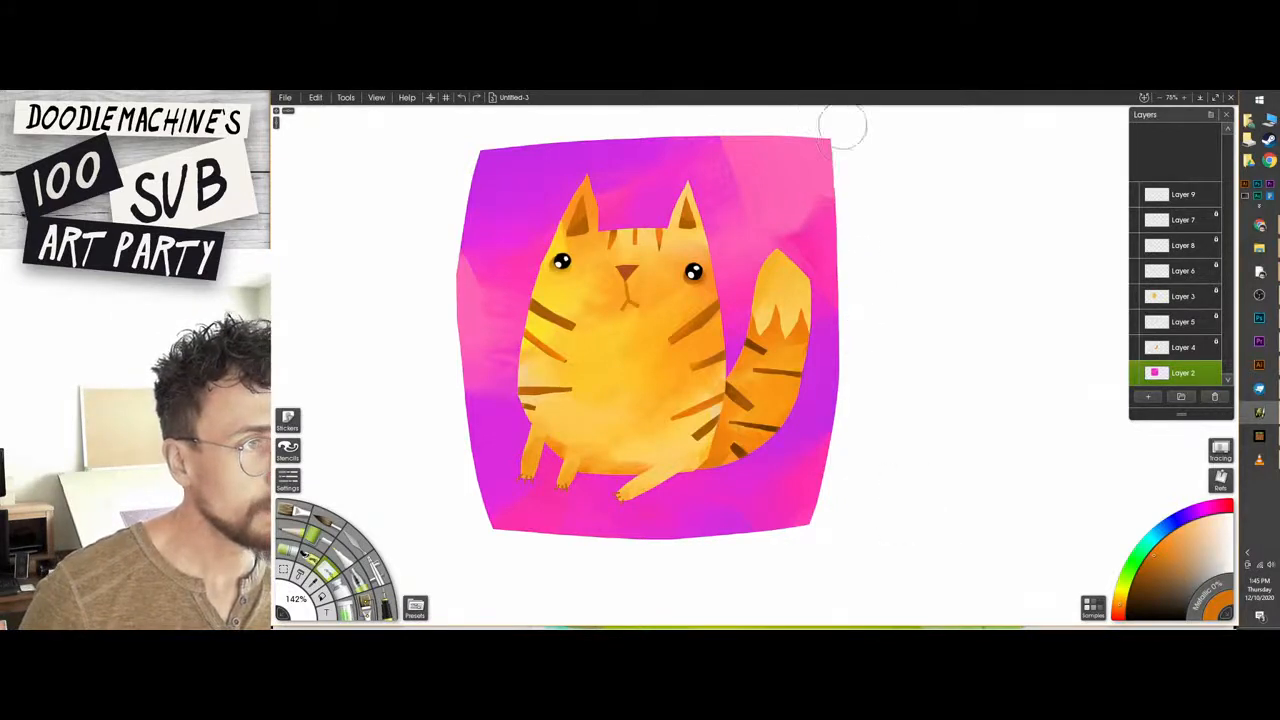
Erase along the square's right and top edges on Layer 2 to give both sides a rounded outward curve.
{"action": "left_click_drag", "start_coordinate": [837, 123], "coordinate": [851, 480]}
{"action": "left_click_drag", "start_coordinate": [872, 144], "coordinate": [557, 94]}
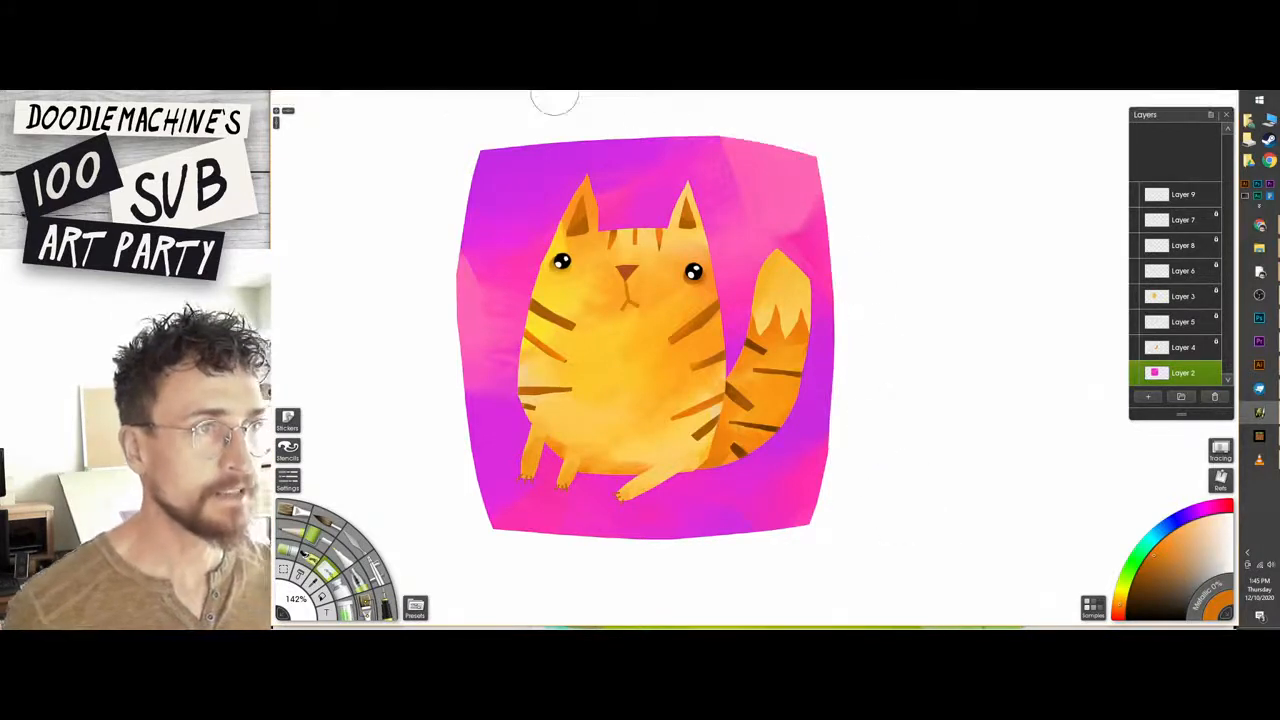
{"action": "left_click_drag", "start_coordinate": [850, 148], "coordinate": [433, 118]}
{"action": "left_click_drag", "start_coordinate": [411, 180], "coordinate": [749, 114]}
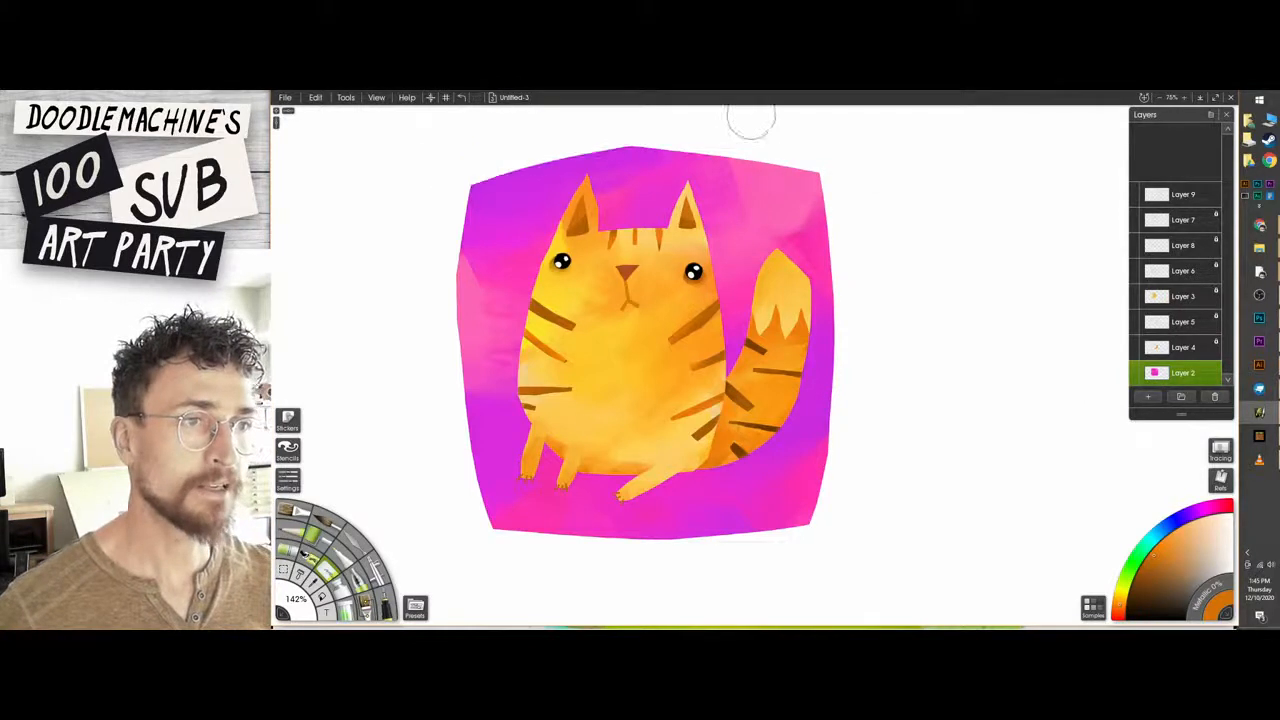
{"action": "left_click_drag", "start_coordinate": [514, 146], "coordinate": [822, 133]}
{"action": "key", "text": "ctrl+z"}
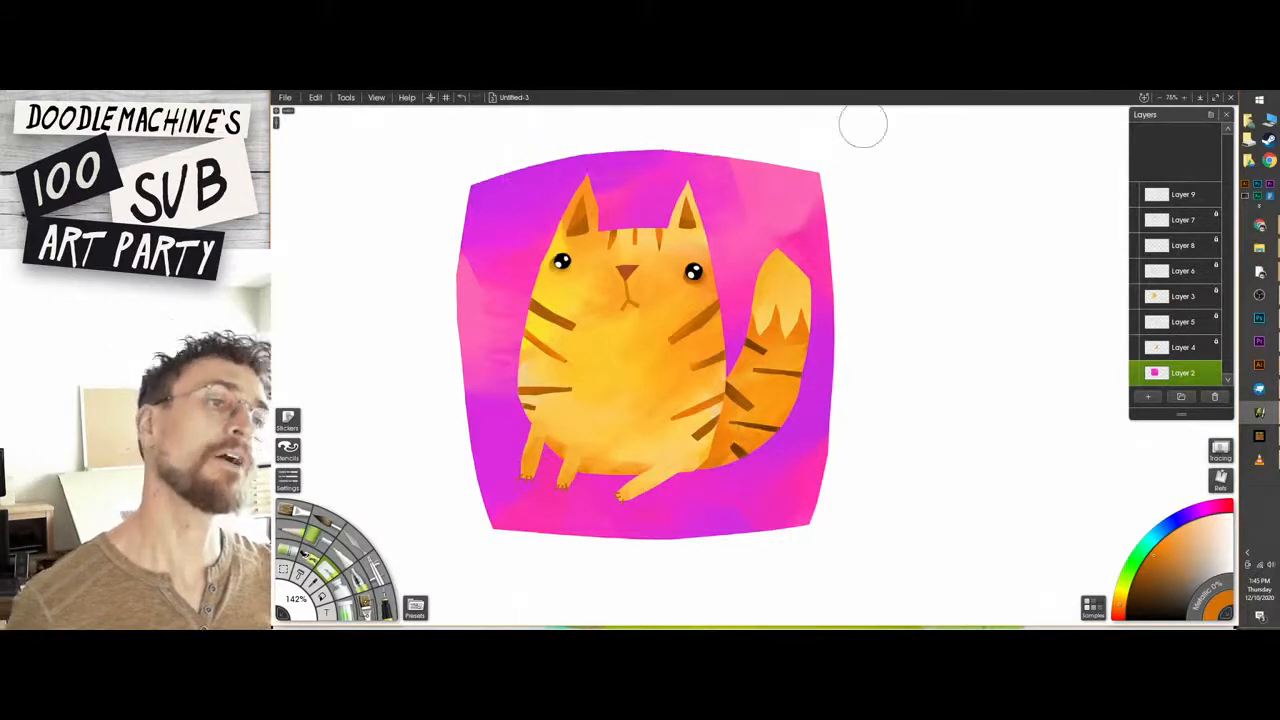
Add a new layer above Layer 2 and paint a purple shadow under the cat's belly and tail in a darkened background purple.
{"action": "left_click", "coordinate": [1148, 397]}
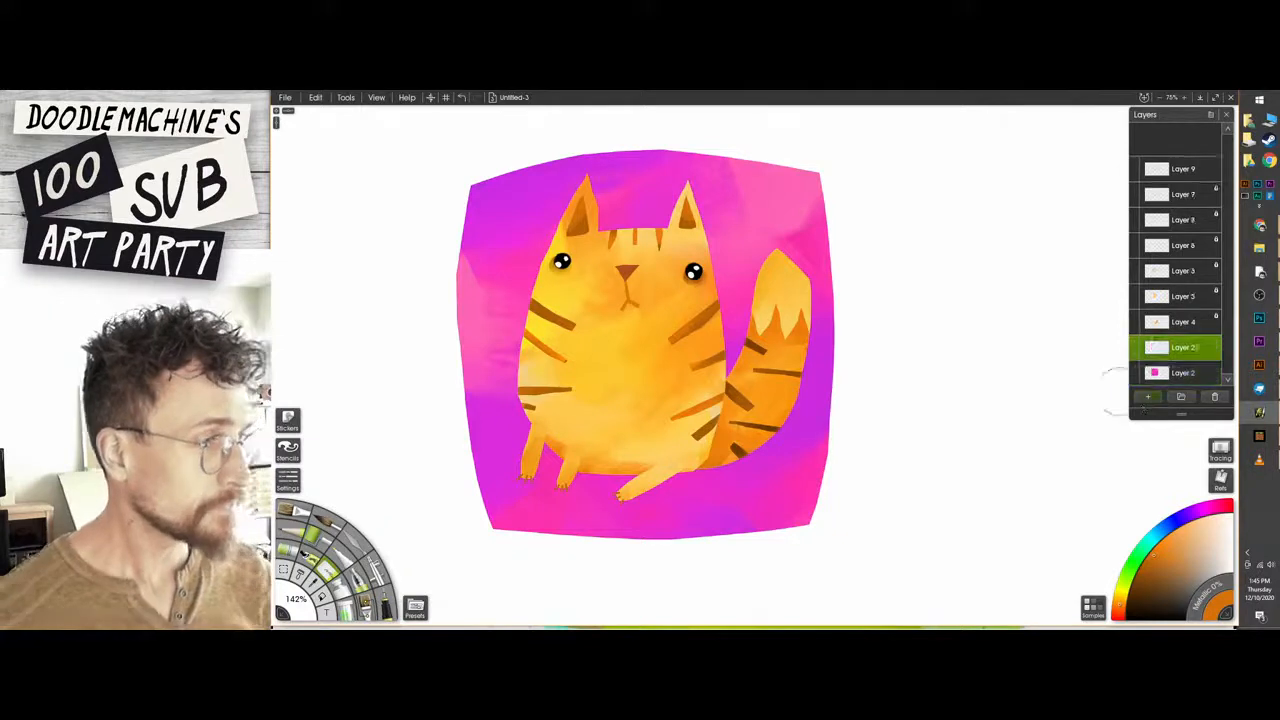
{"action": "left_click", "coordinate": [790, 465], "text": "alt"}
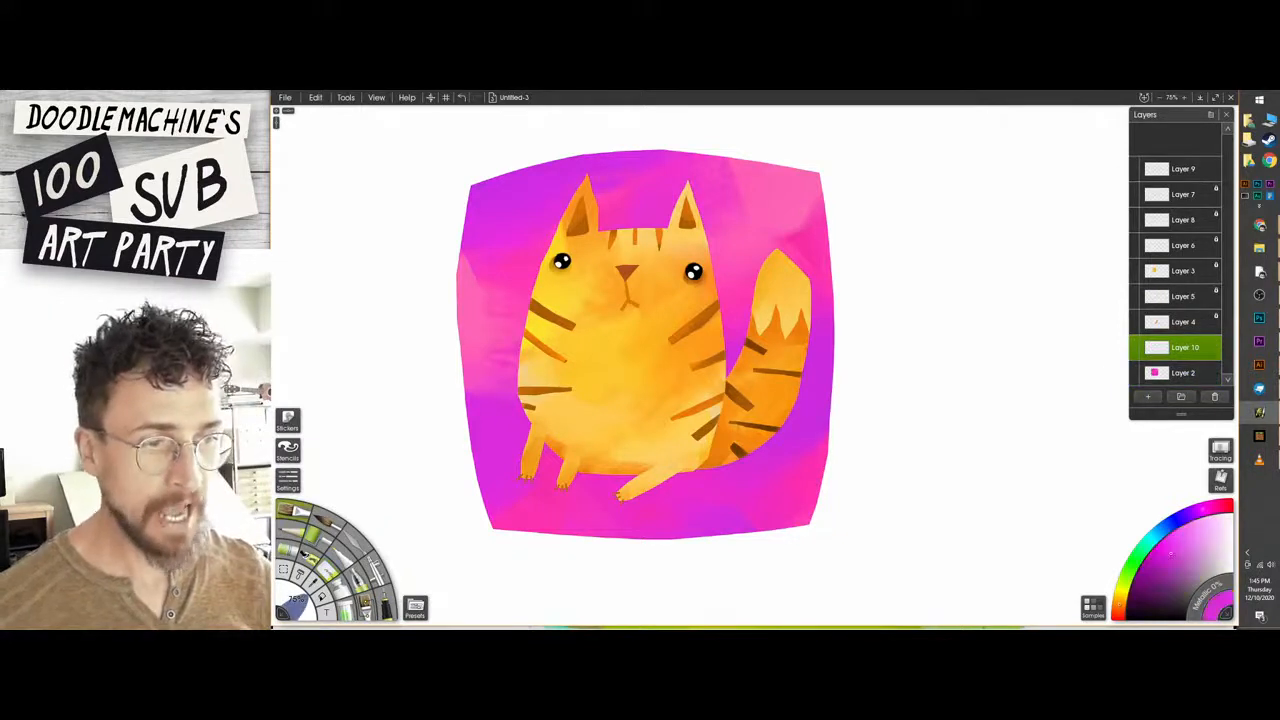
{"action": "left_click", "coordinate": [1165, 565]}
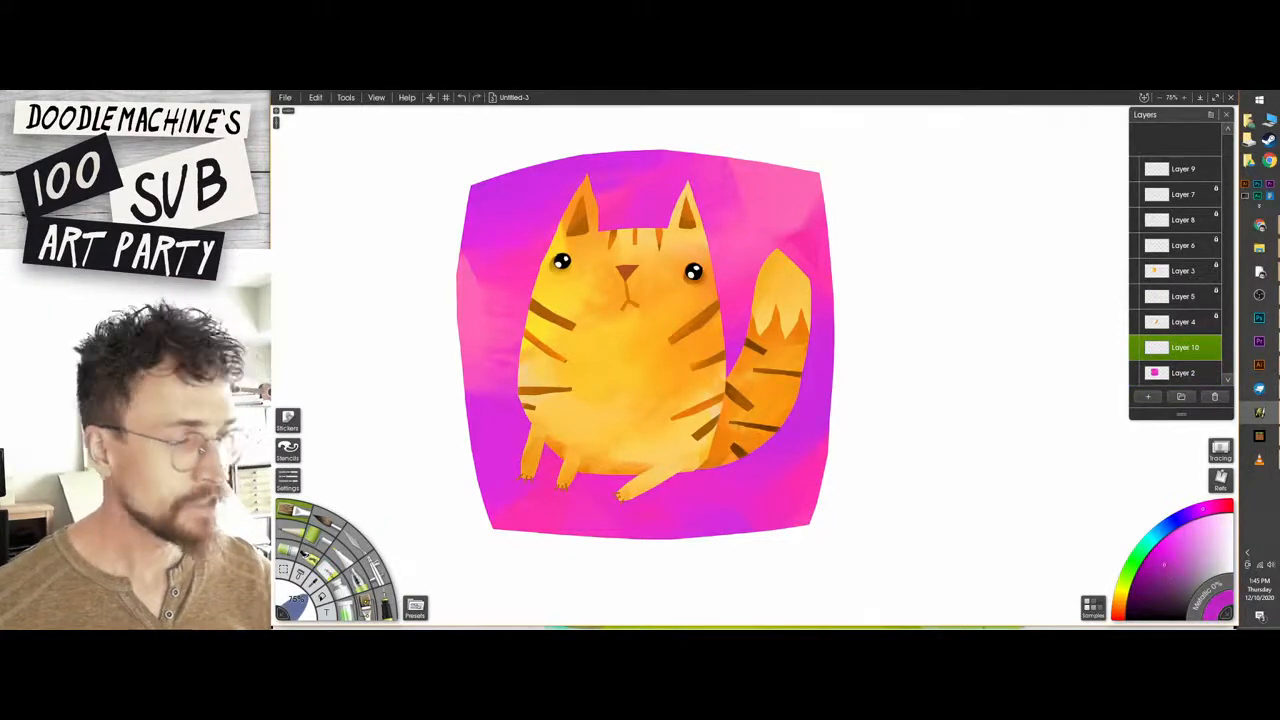
{"action": "left_click_drag", "start_coordinate": [550, 474], "coordinate": [762, 465]}
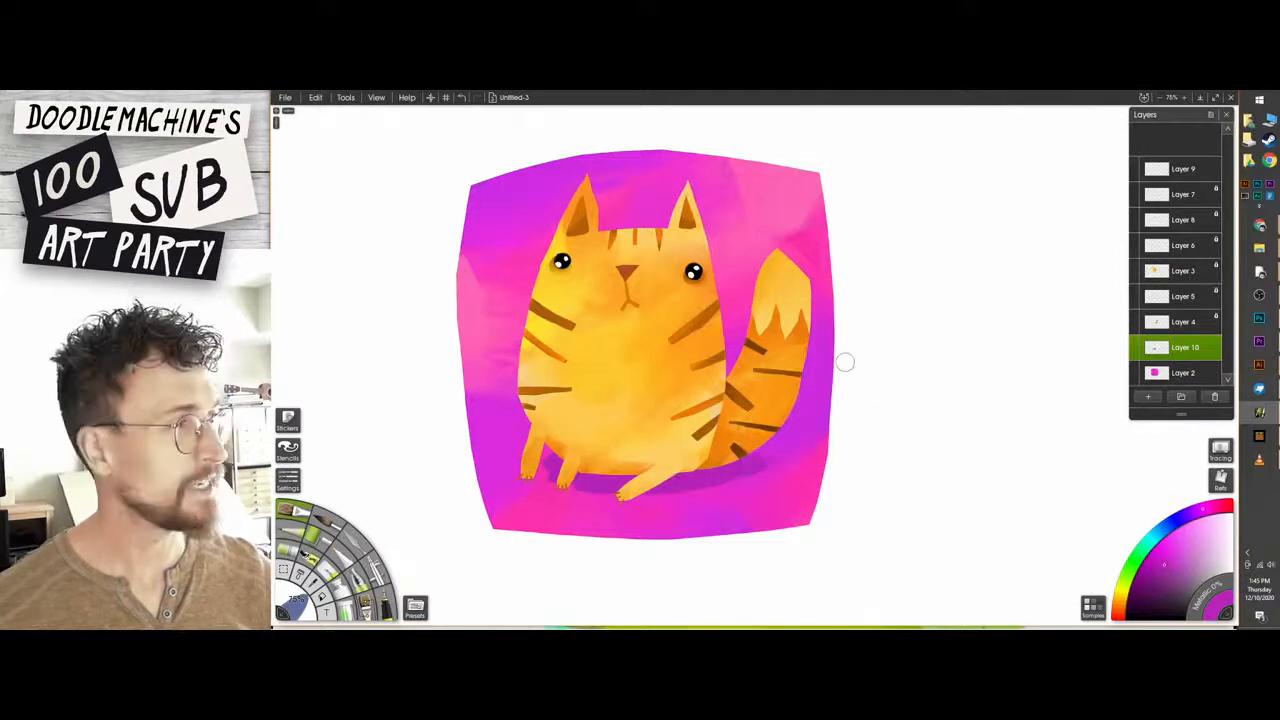
Paint darker purple shadow strokes beneath the cat's tail, belly and paws, extending past the base of the tail.
{"action": "left_click", "coordinate": [1155, 577]}
{"action": "left_click_drag", "start_coordinate": [774, 458], "coordinate": [690, 490]}
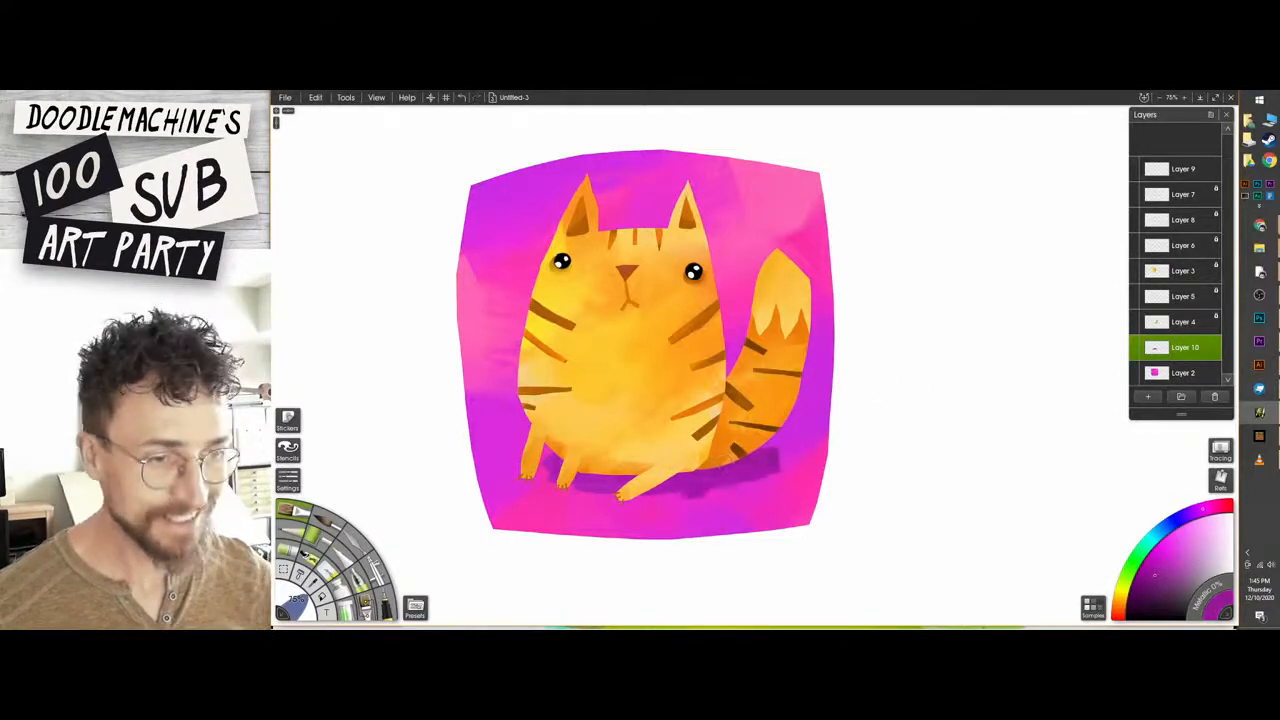
{"action": "left_click_drag", "start_coordinate": [610, 497], "coordinate": [652, 504]}
{"action": "mouse_move", "coordinate": [578, 486]}
{"action": "left_mouse_down"}
{"action": "mouse_move", "coordinate": [553, 490]}
{"action": "mouse_move", "coordinate": [518, 468]}
{"action": "left_mouse_up"}
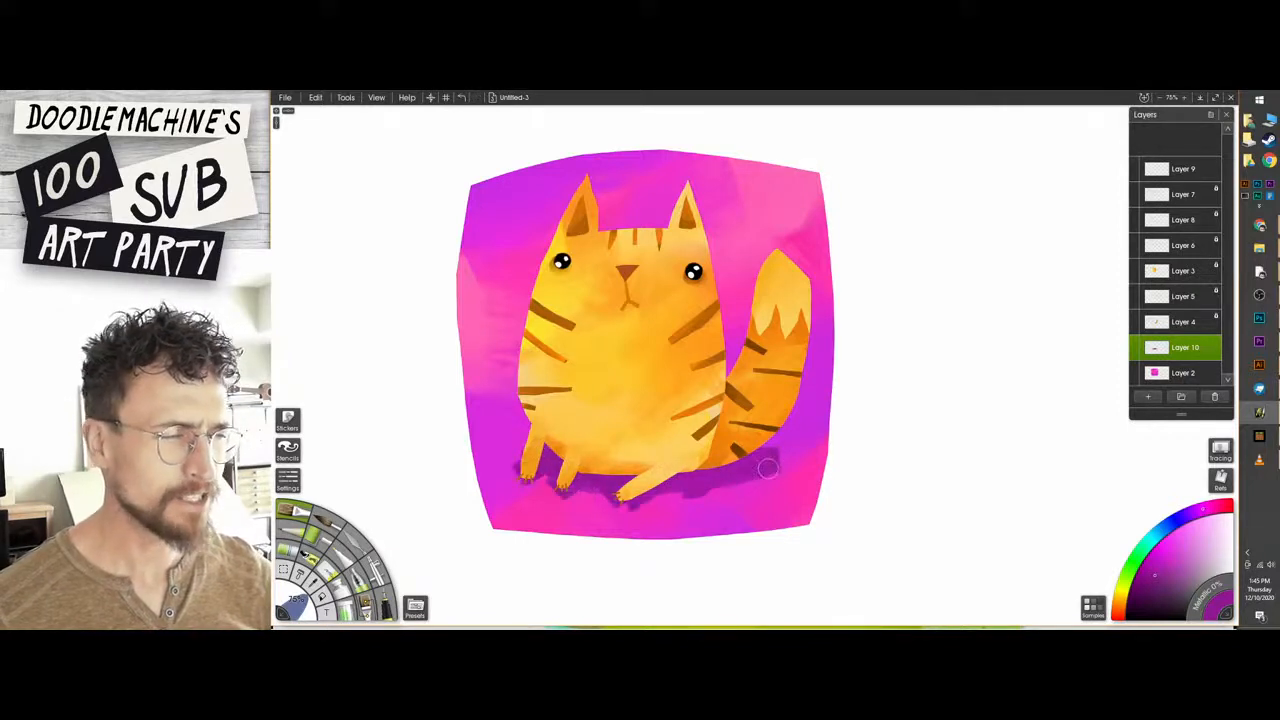
{"action": "left_click_drag", "start_coordinate": [779, 458], "coordinate": [796, 464]}
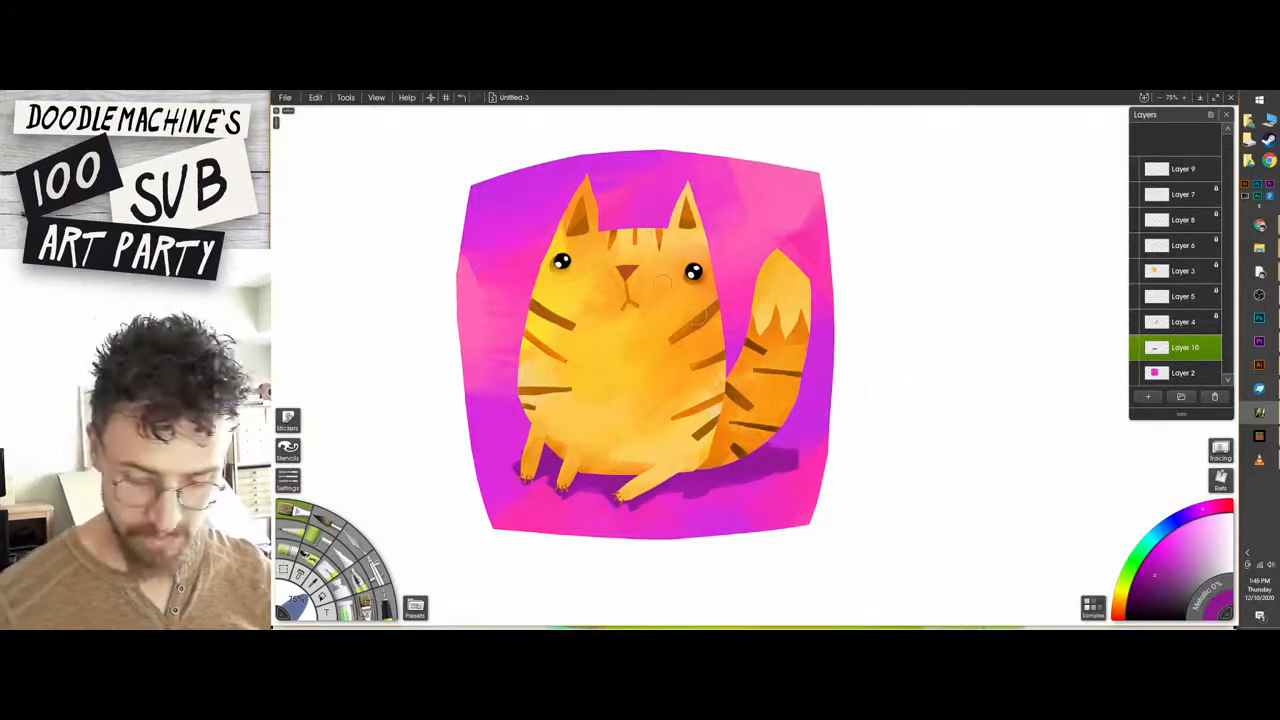
Broaden the purple shadow across the ground below the cat with loose strokes towards the square's lower right side.
{"action": "left_click_drag", "start_coordinate": [744, 482], "coordinate": [690, 500]}
{"action": "left_click_drag", "start_coordinate": [790, 492], "coordinate": [636, 526]}
{"action": "left_click_drag", "start_coordinate": [800, 470], "coordinate": [814, 460]}
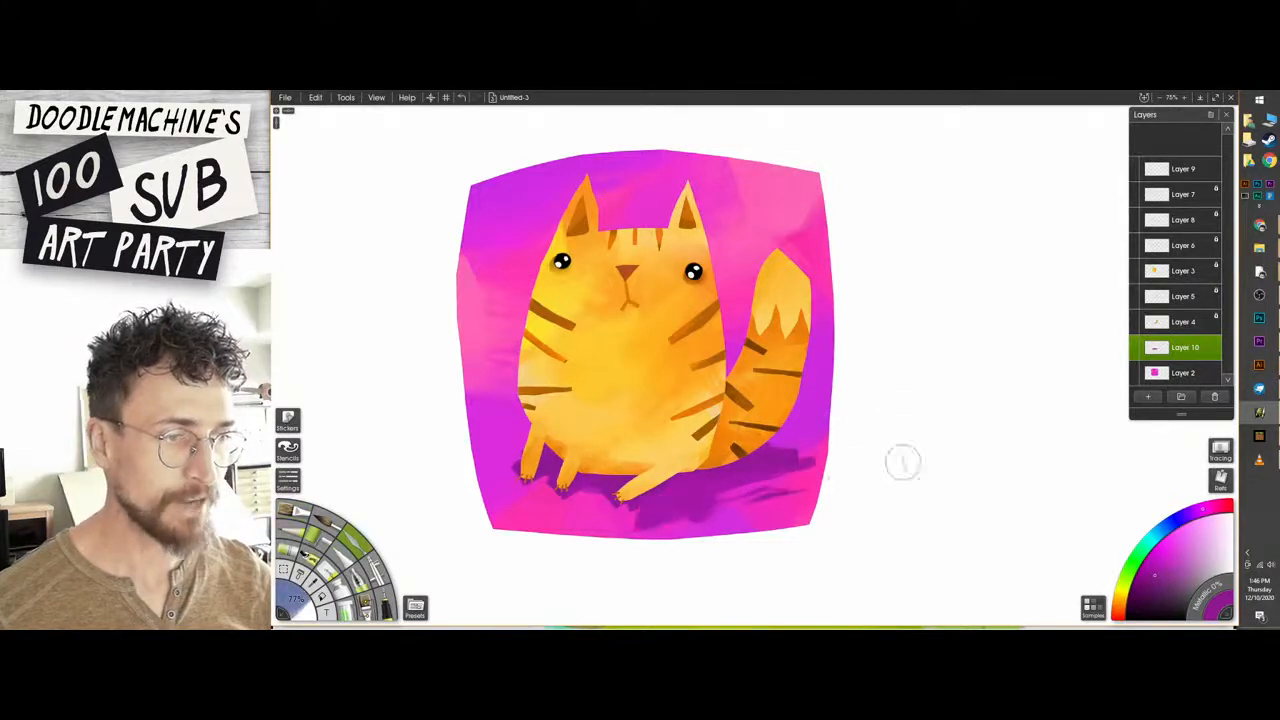
{"action": "key", "text": "ctrl+z"}
{"action": "mouse_move", "coordinate": [750, 498]}
{"action": "left_mouse_down"}
{"action": "mouse_move", "coordinate": [814, 462]}
{"action": "mouse_move", "coordinate": [782, 450]}
{"action": "mouse_move", "coordinate": [794, 468]}
{"action": "mouse_move", "coordinate": [656, 500]}
{"action": "mouse_move", "coordinate": [658, 520]}
{"action": "mouse_move", "coordinate": [530, 494]}
{"action": "mouse_move", "coordinate": [484, 468]}
{"action": "mouse_move", "coordinate": [516, 486]}
{"action": "mouse_move", "coordinate": [566, 486]}
{"action": "left_mouse_up"}
{"action": "key", "text": "ctrl+z"}
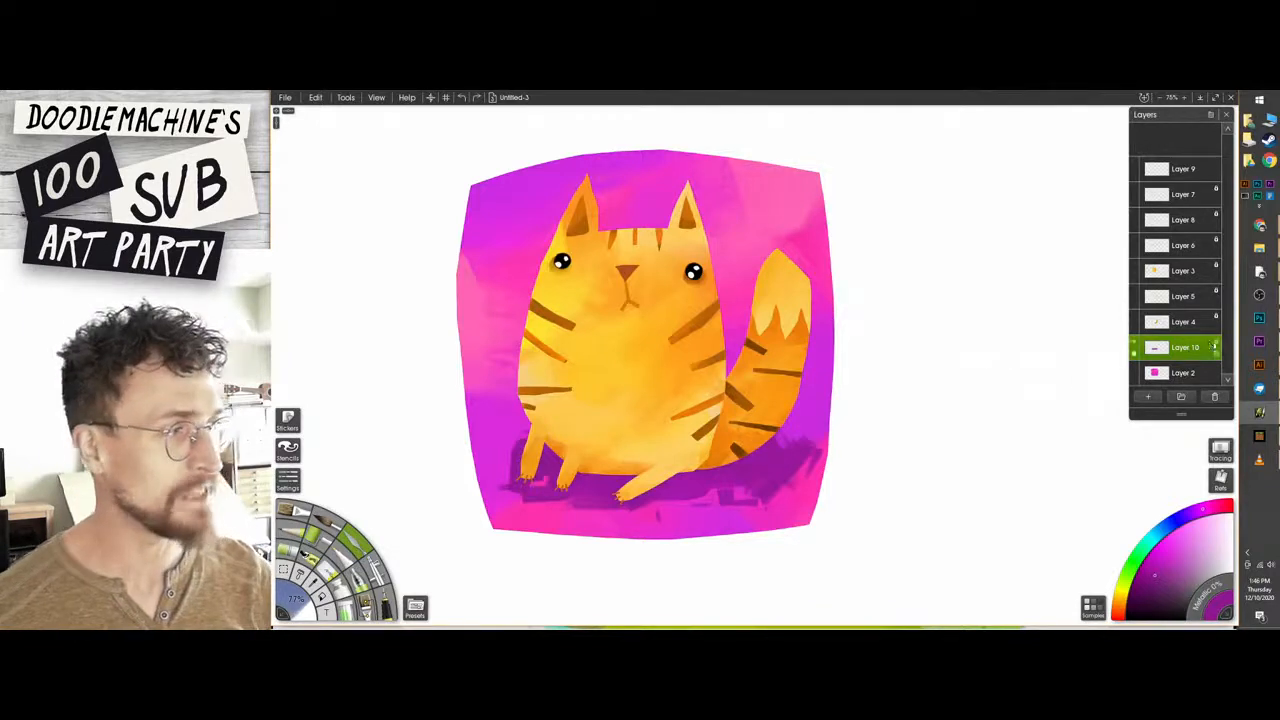
Lock the shadow layer's transparency and paint a deeper purple into the shadow close to the cat.
{"action": "left_click", "coordinate": [1216, 347]}
{"action": "left_click", "coordinate": [1204, 358]}
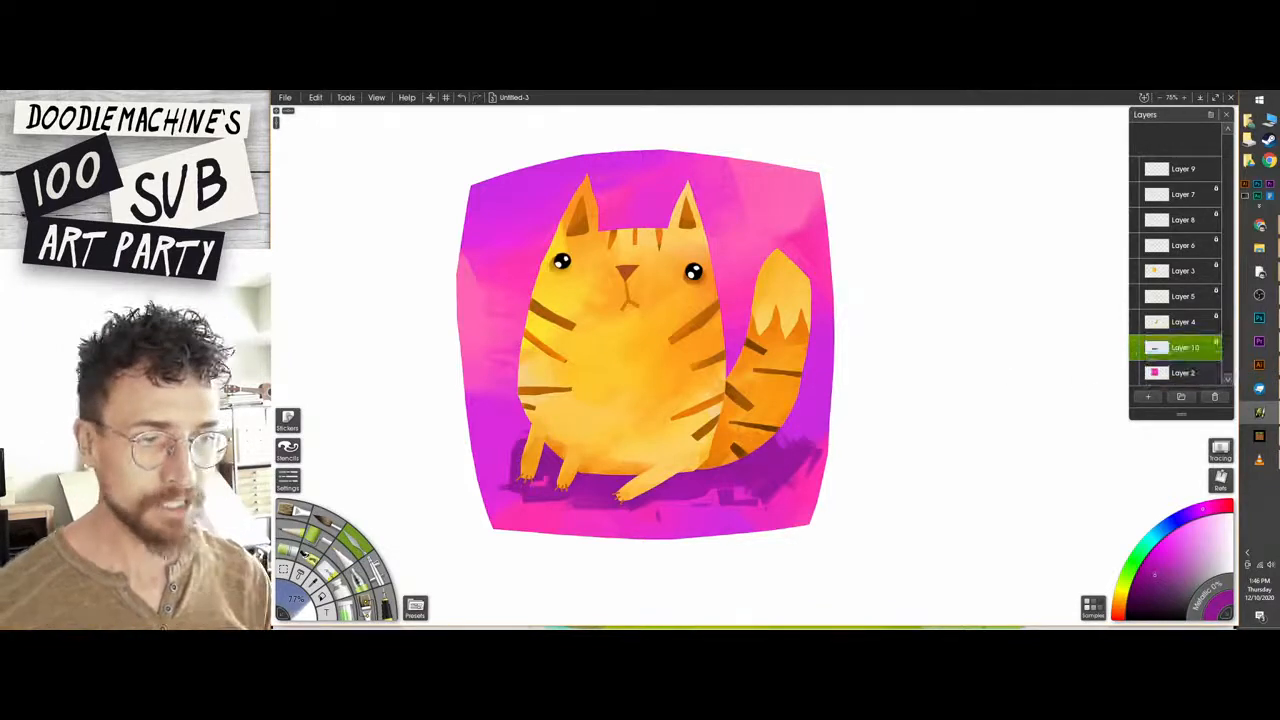
{"action": "left_click", "coordinate": [1137, 582]}
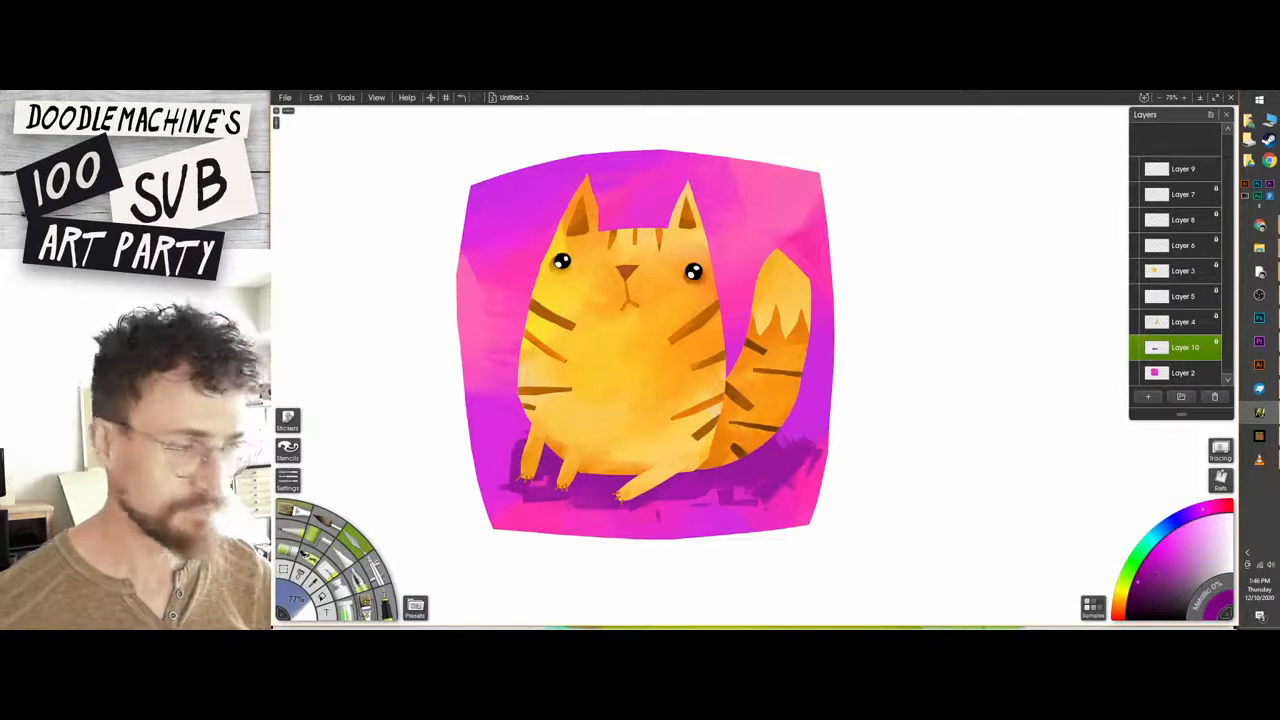
{"action": "left_click", "coordinate": [292, 510]}
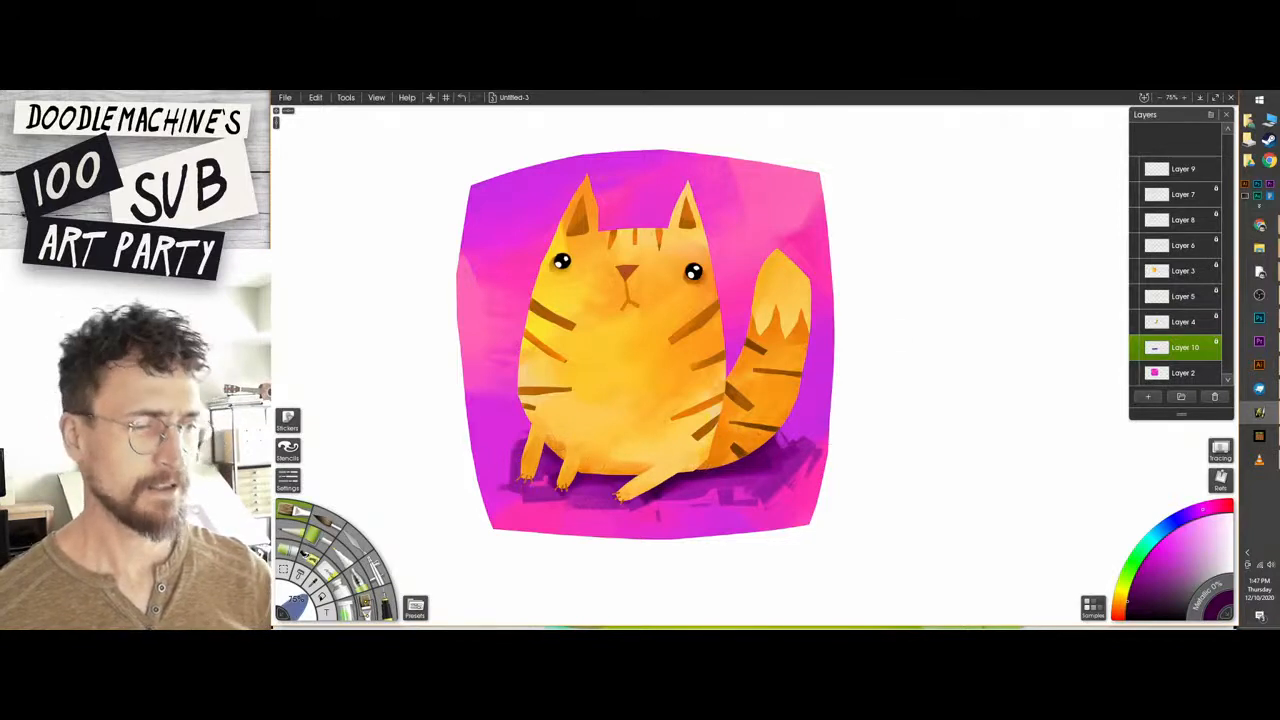
Select the contents of the cat's body layer, Layer 3, and add a new layer above it.
{"action": "left_click", "coordinate": [1174, 371]}
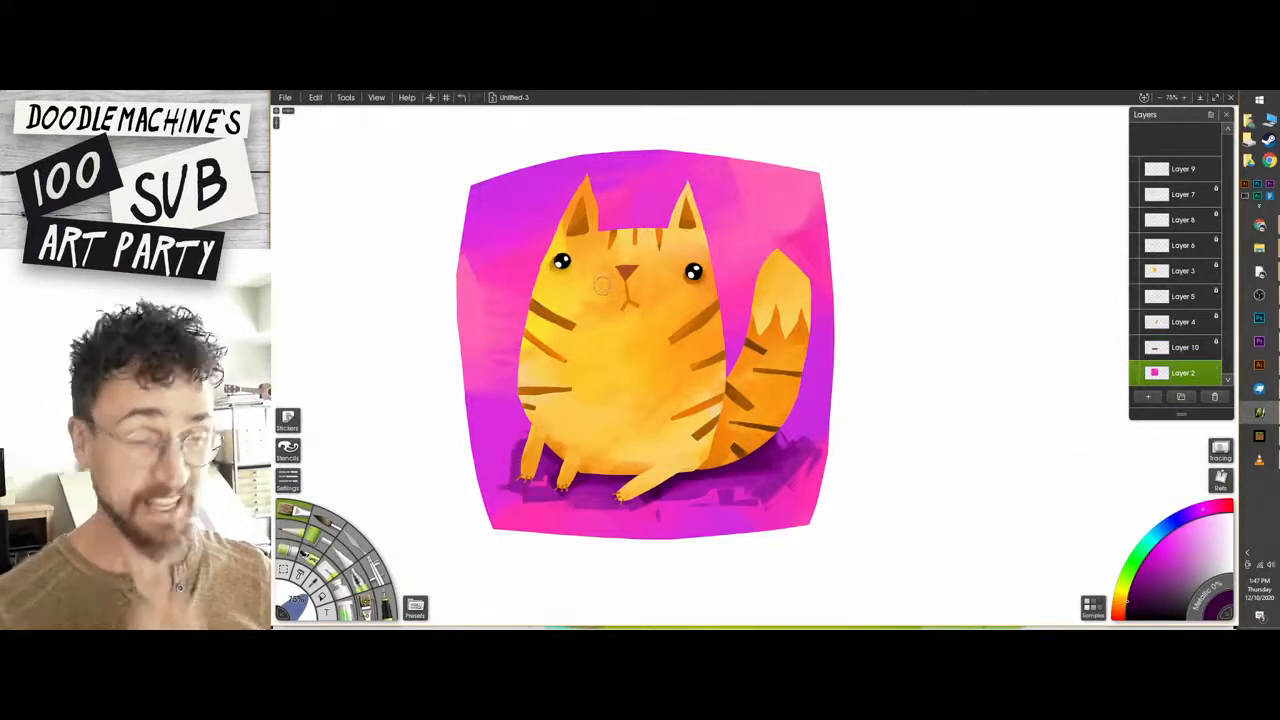
{"action": "left_click", "coordinate": [1160, 274]}
{"action": "mouse_move", "coordinate": [1248, 235]}
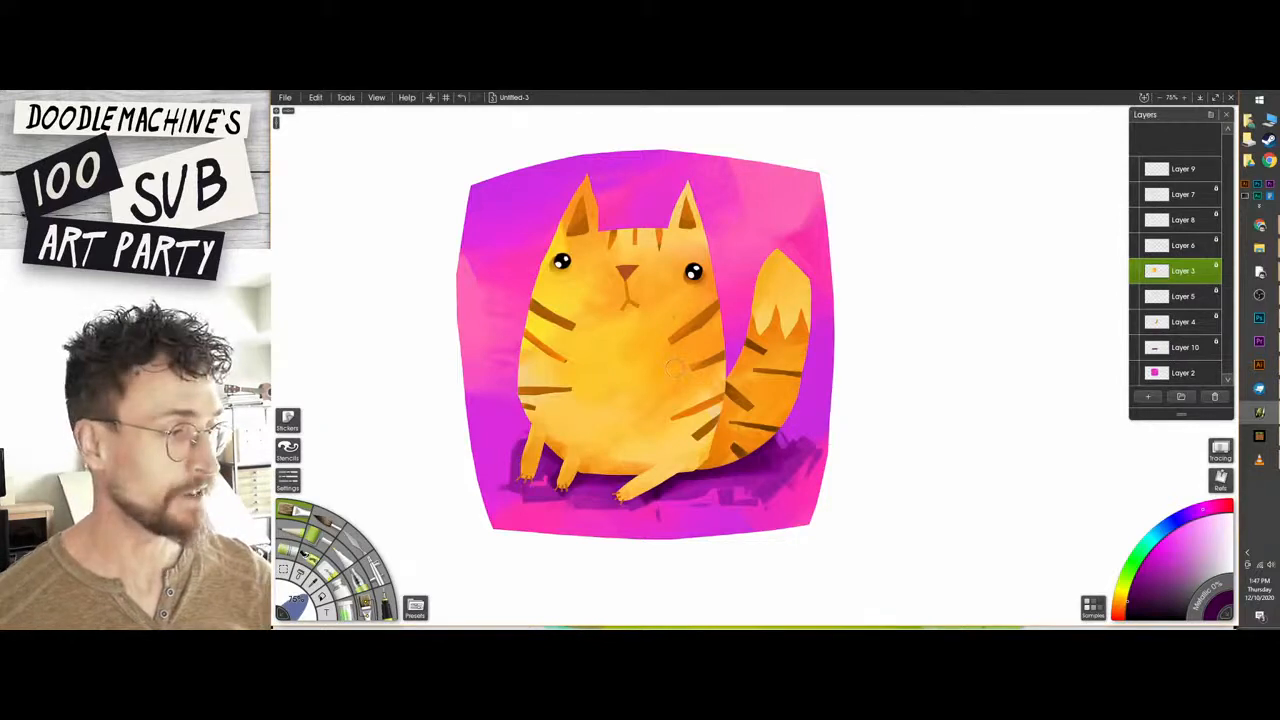
{"action": "right_click", "coordinate": [1212, 276]}
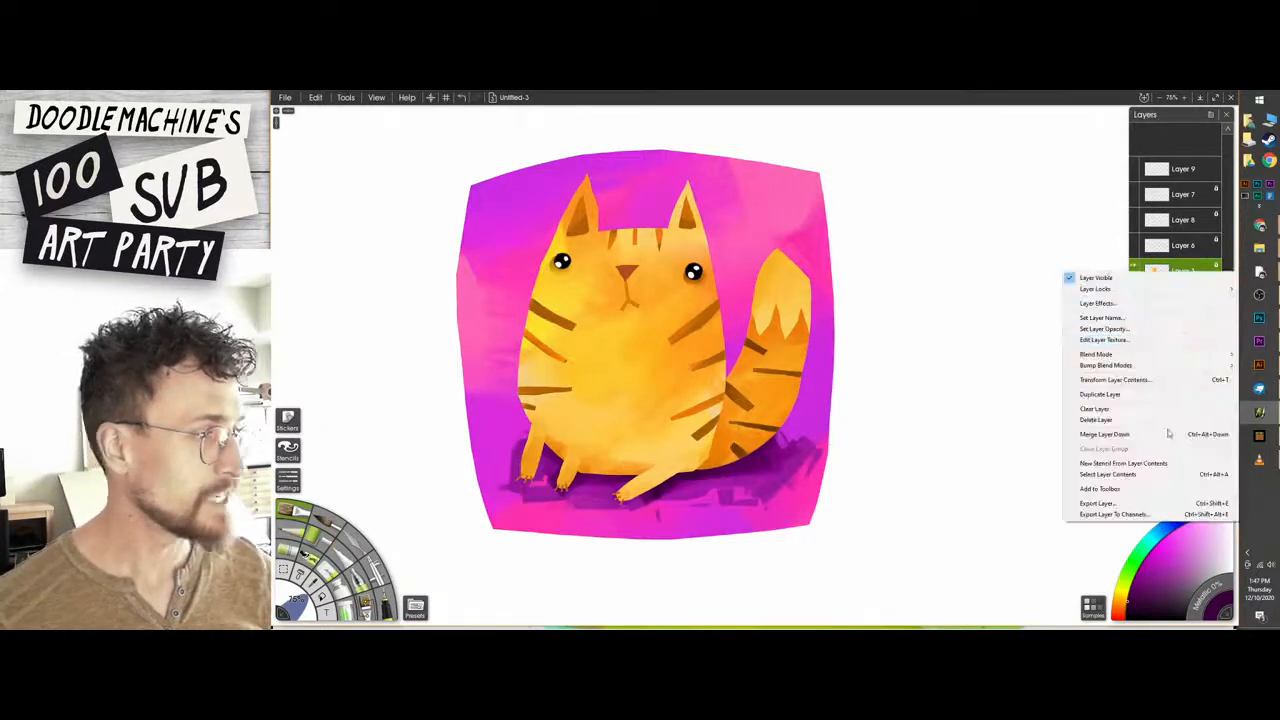
{"action": "left_click", "coordinate": [1184, 268]}
{"action": "left_click", "coordinate": [1215, 276]}
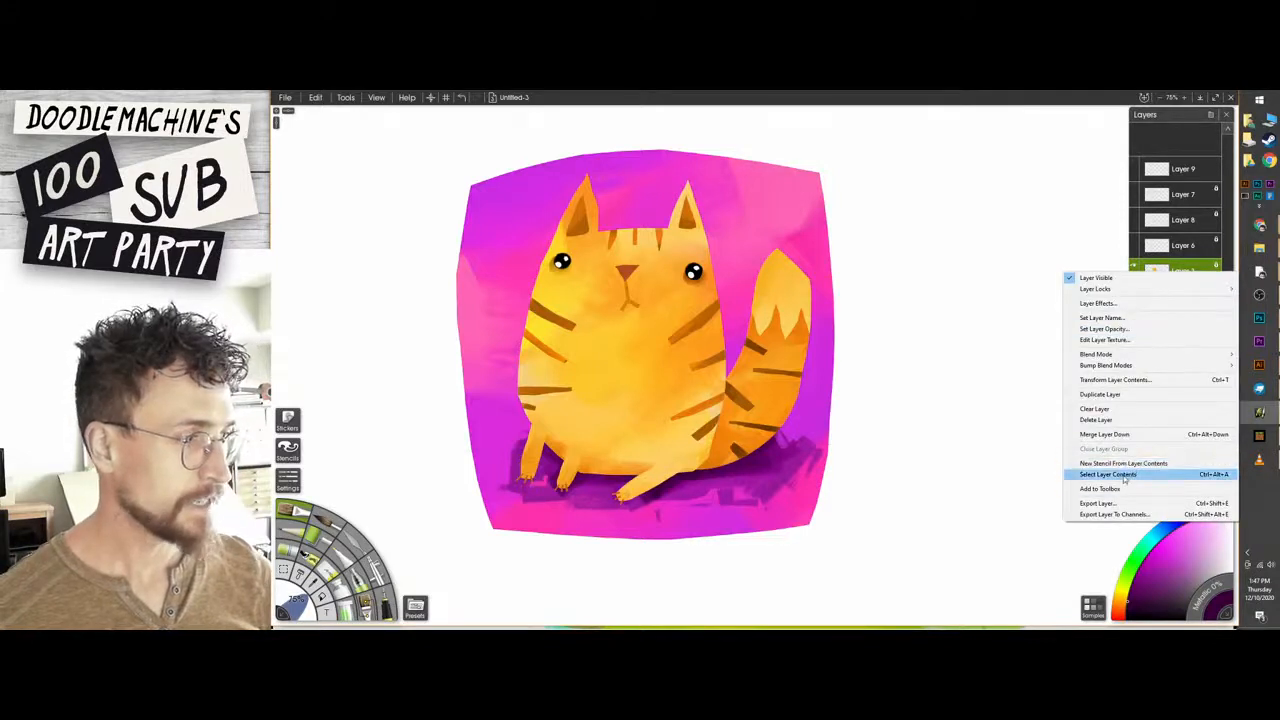
{"action": "left_click", "coordinate": [1122, 476]}
{"action": "key", "text": "ctrl+shift+n"}
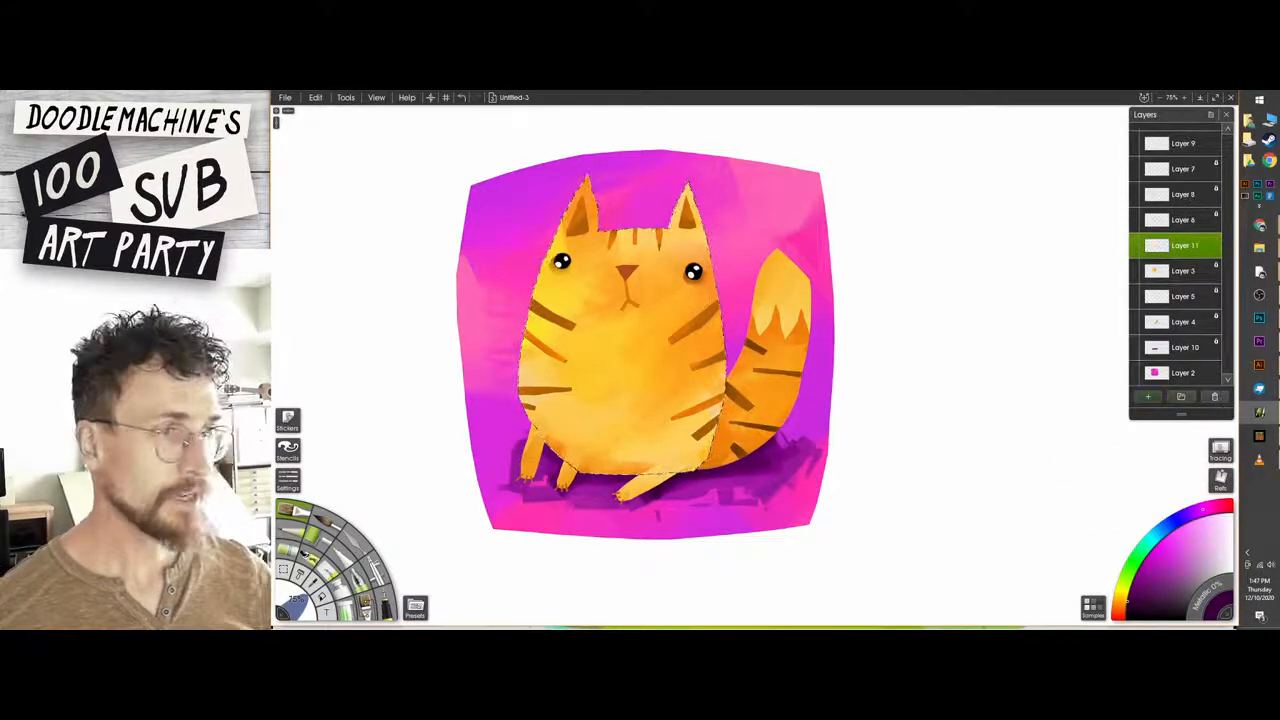
Draw fine swirling and hatched fur lines in sampled oranges and yellows across the cat's selected body on the new layer.
{"action": "left_click", "coordinate": [768, 400], "text": "alt"}
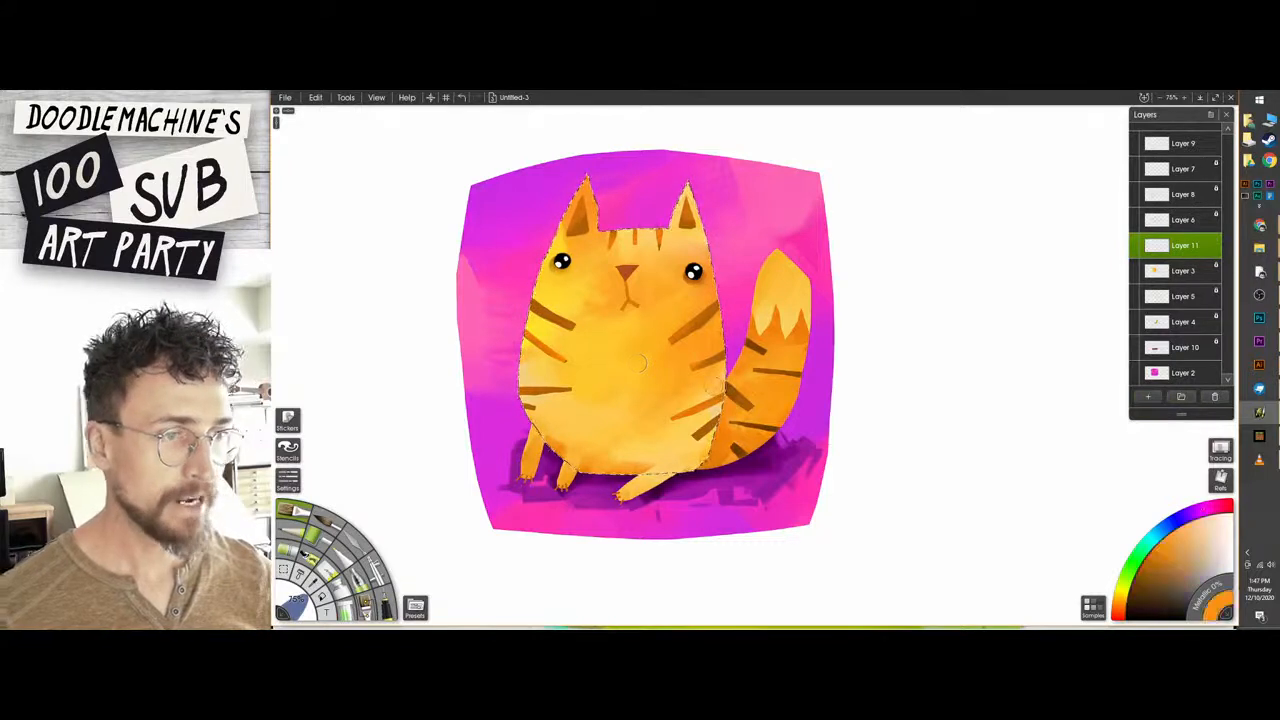
{"action": "left_click", "coordinate": [288, 549]}
{"action": "left_click_drag", "start_coordinate": [580, 390], "coordinate": [655, 342]}
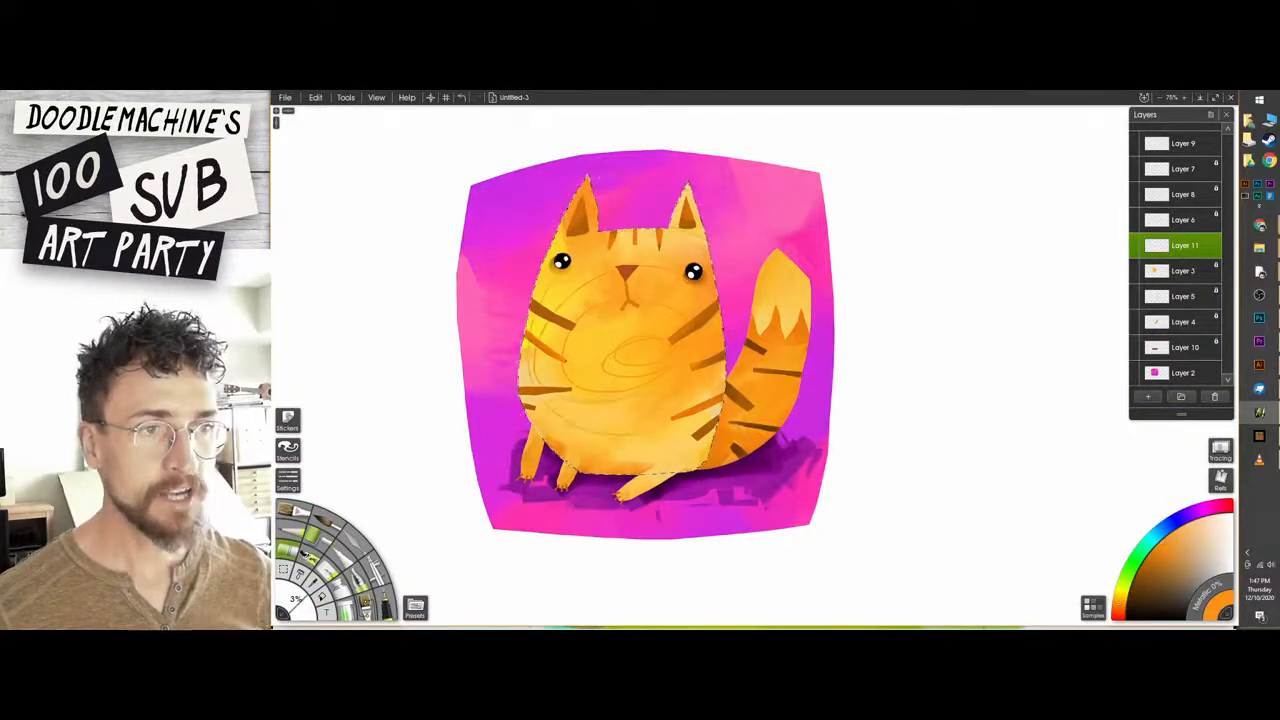
{"action": "key", "text": "ctrl+z"}
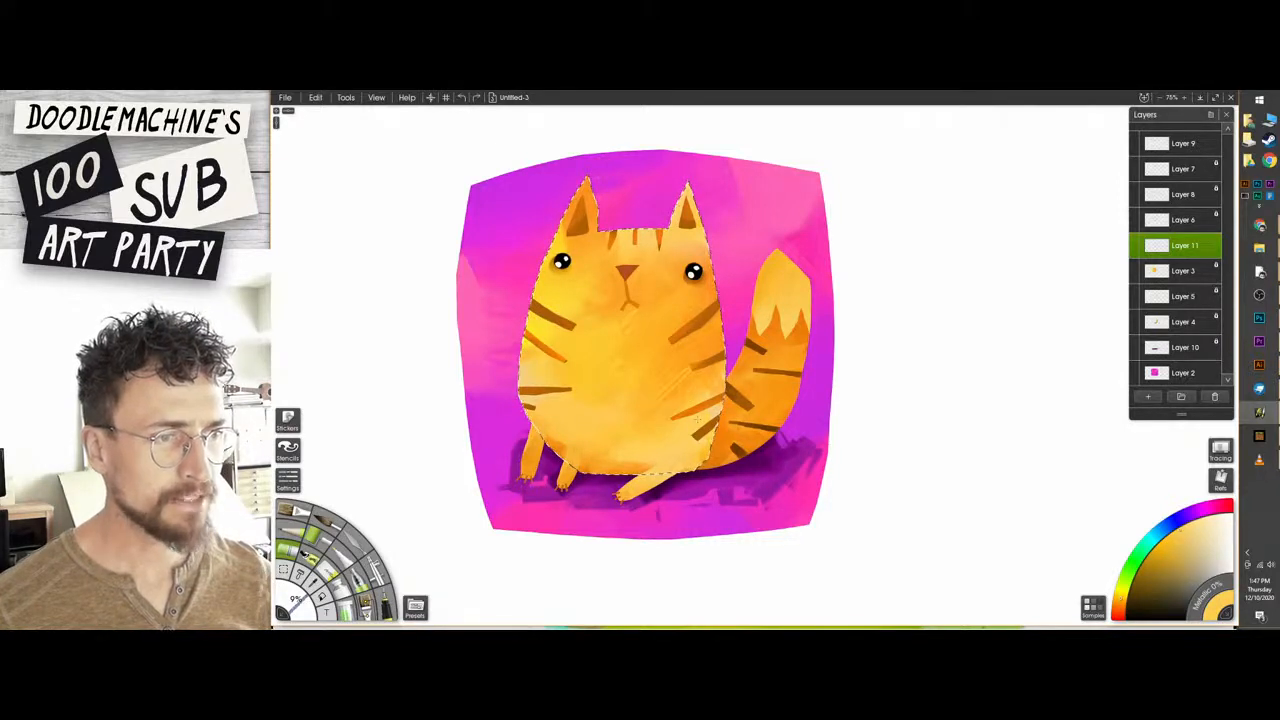
{"action": "left_click", "coordinate": [710, 384], "text": "alt"}
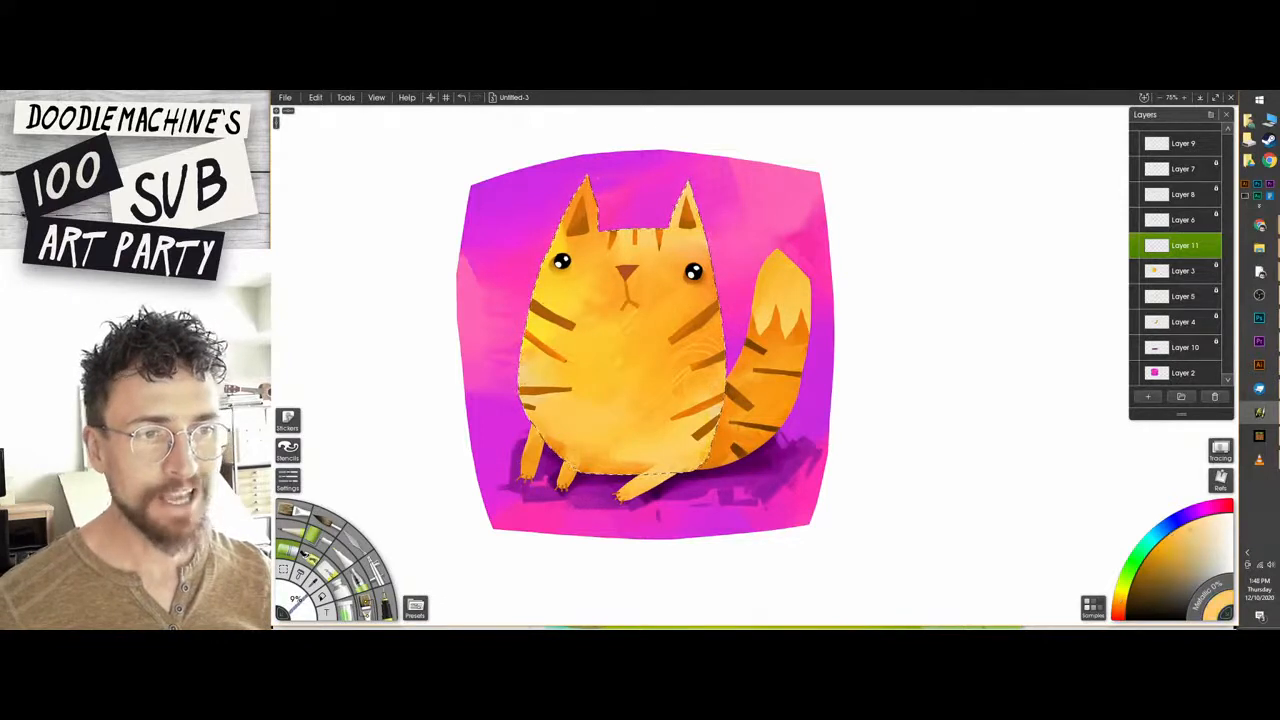
{"action": "left_click", "coordinate": [534, 323], "text": "alt"}
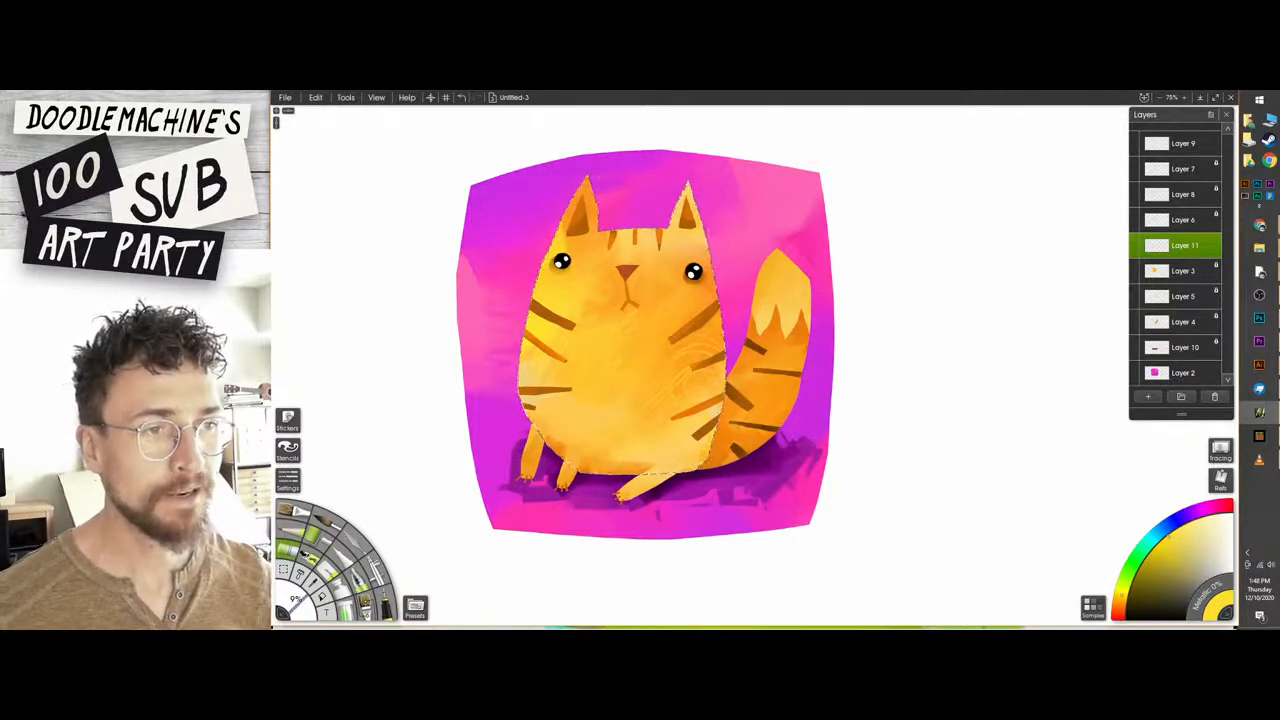
{"action": "left_click", "coordinate": [635, 287], "text": "alt"}
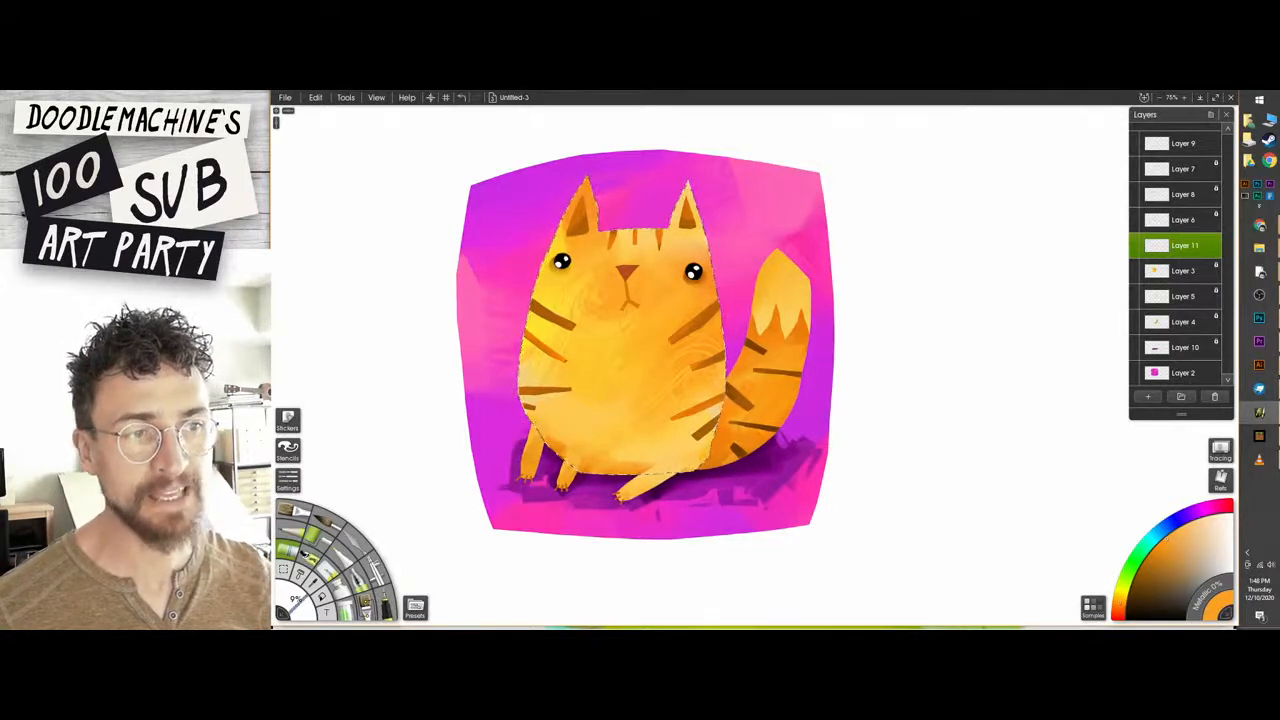
{"action": "left_click", "coordinate": [587, 394], "text": "alt"}
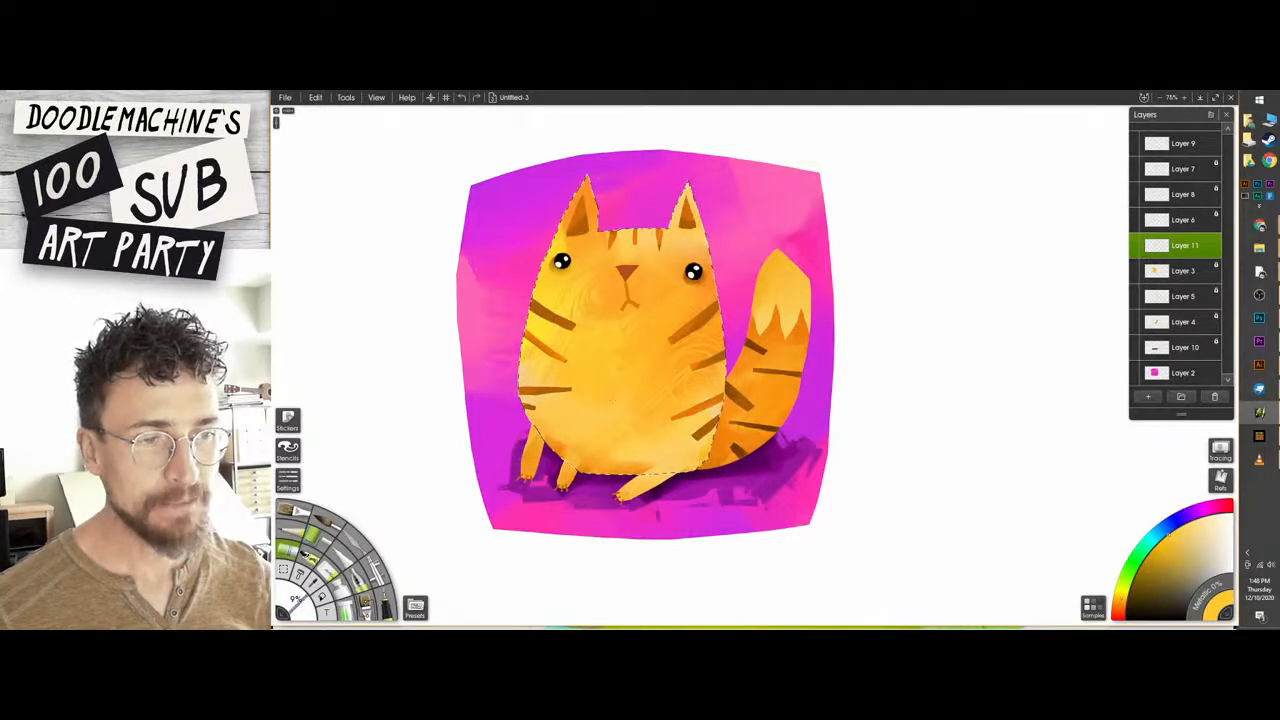
{"action": "left_click", "coordinate": [600, 457], "text": "alt"}
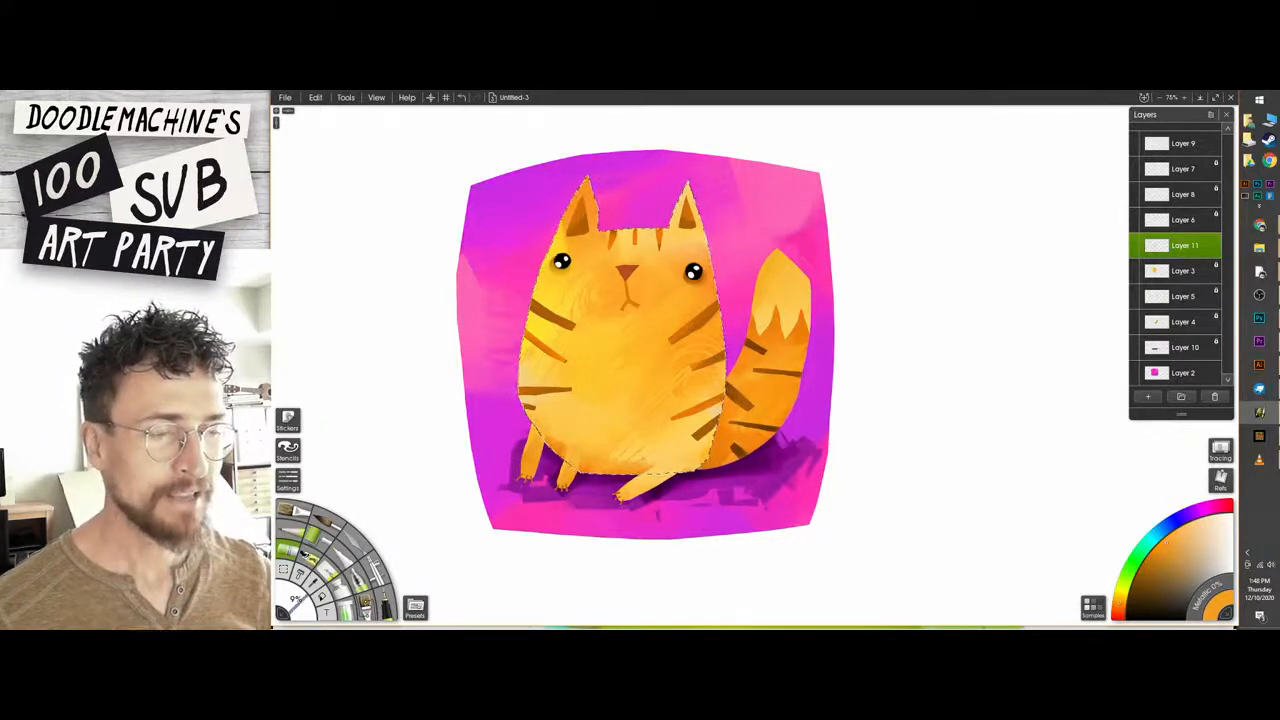
{"action": "left_click", "coordinate": [658, 452], "text": "alt"}
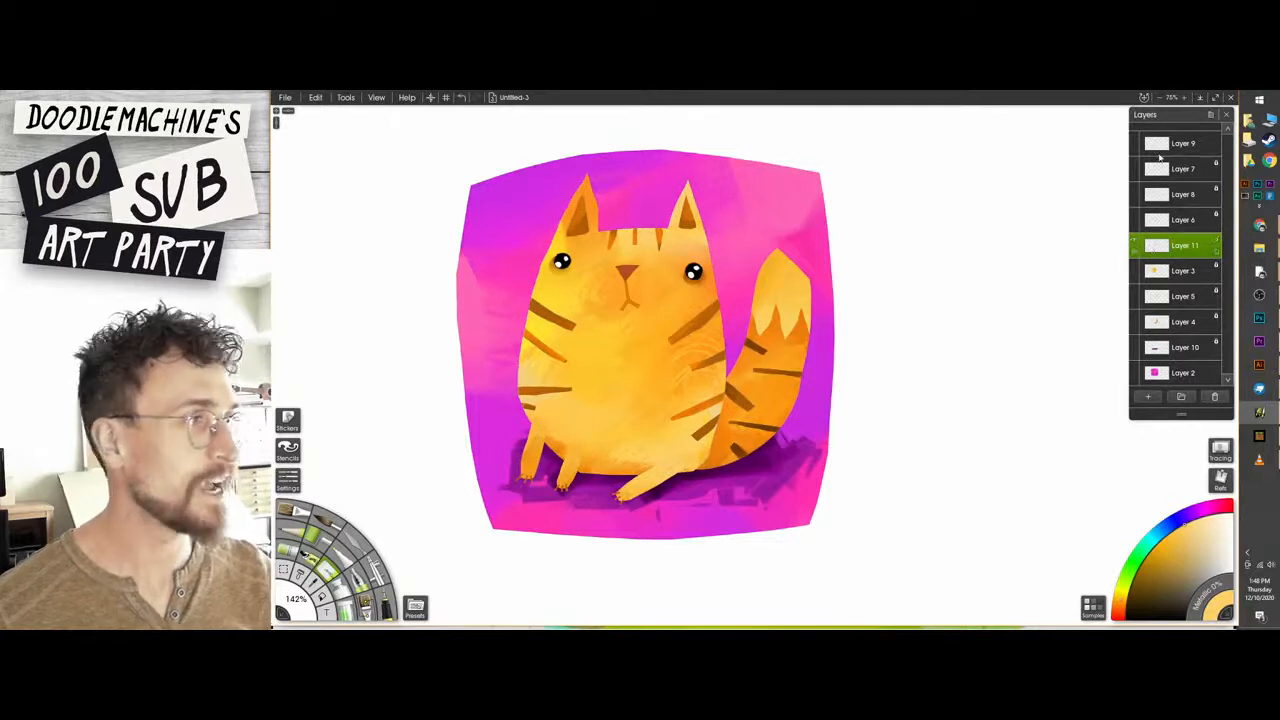
Draw three thin pale orange whiskers on each side of the cat's nose on Layer 9.
{"action": "left_click", "coordinate": [1163, 145]}
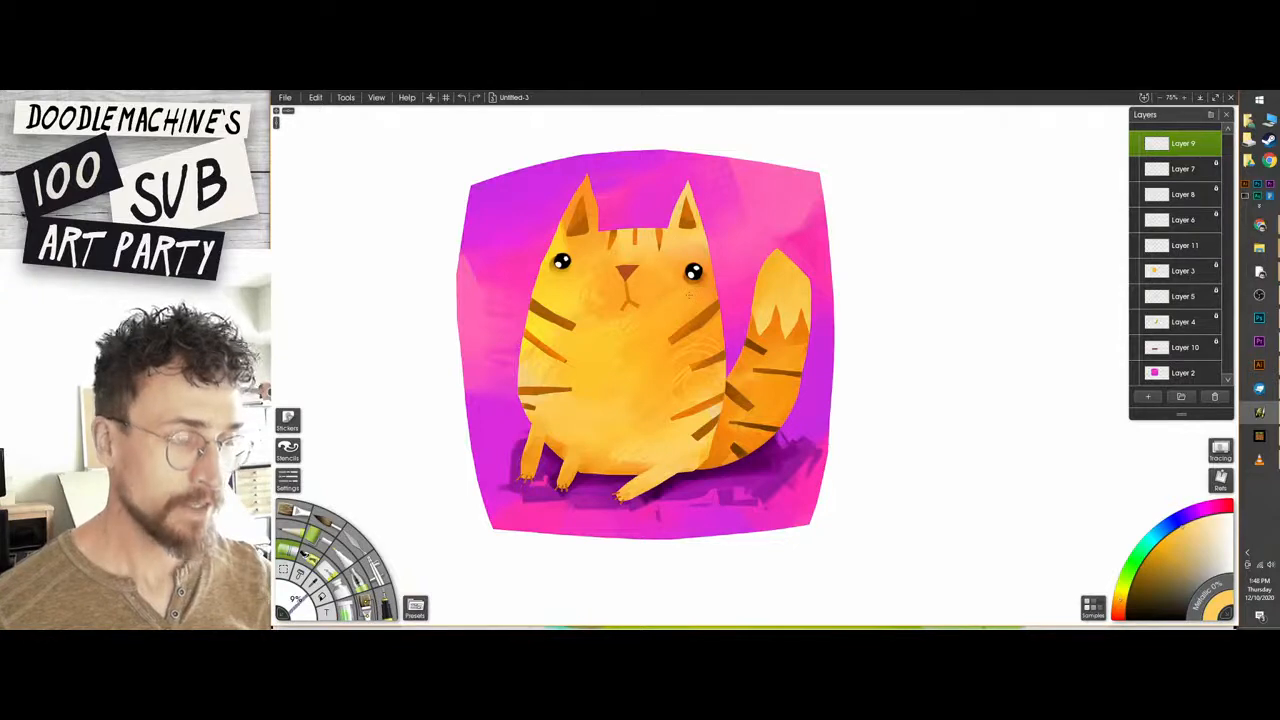
{"action": "left_click_drag", "start_coordinate": [648, 284], "coordinate": [740, 290]}
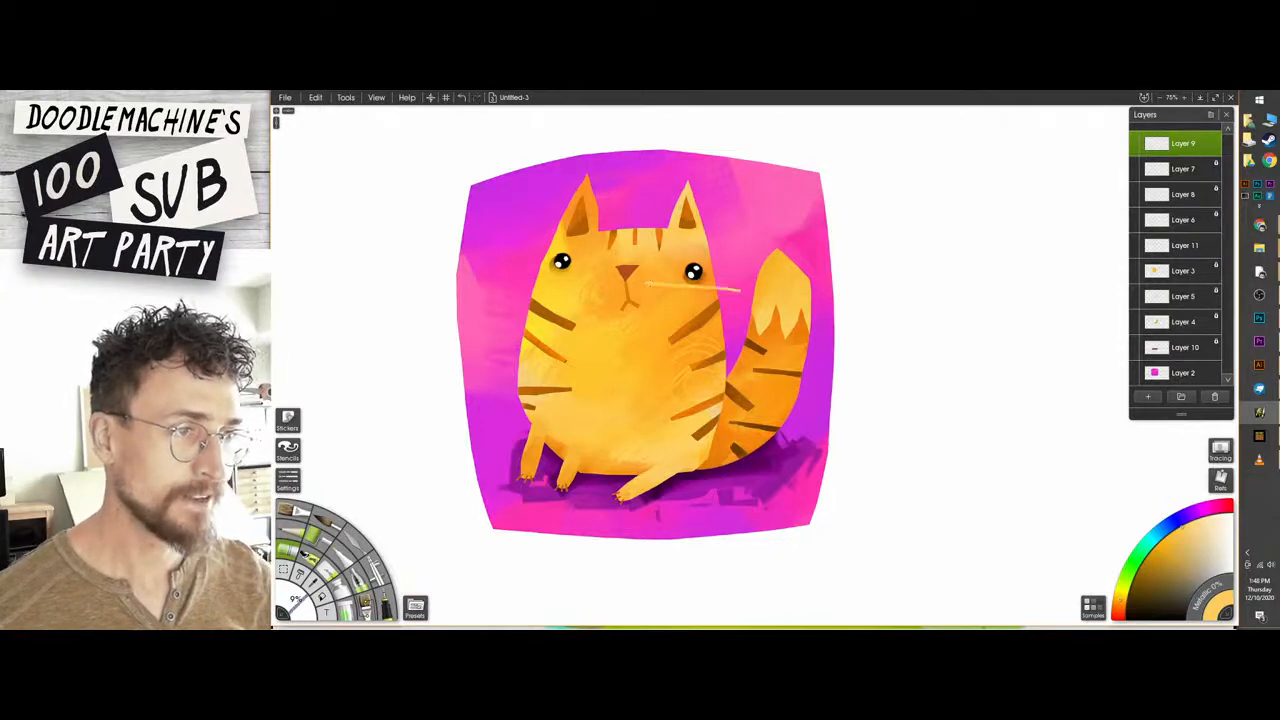
{"action": "left_click_drag", "start_coordinate": [648, 290], "coordinate": [748, 306]}
{"action": "left_click_drag", "start_coordinate": [652, 298], "coordinate": [748, 326]}
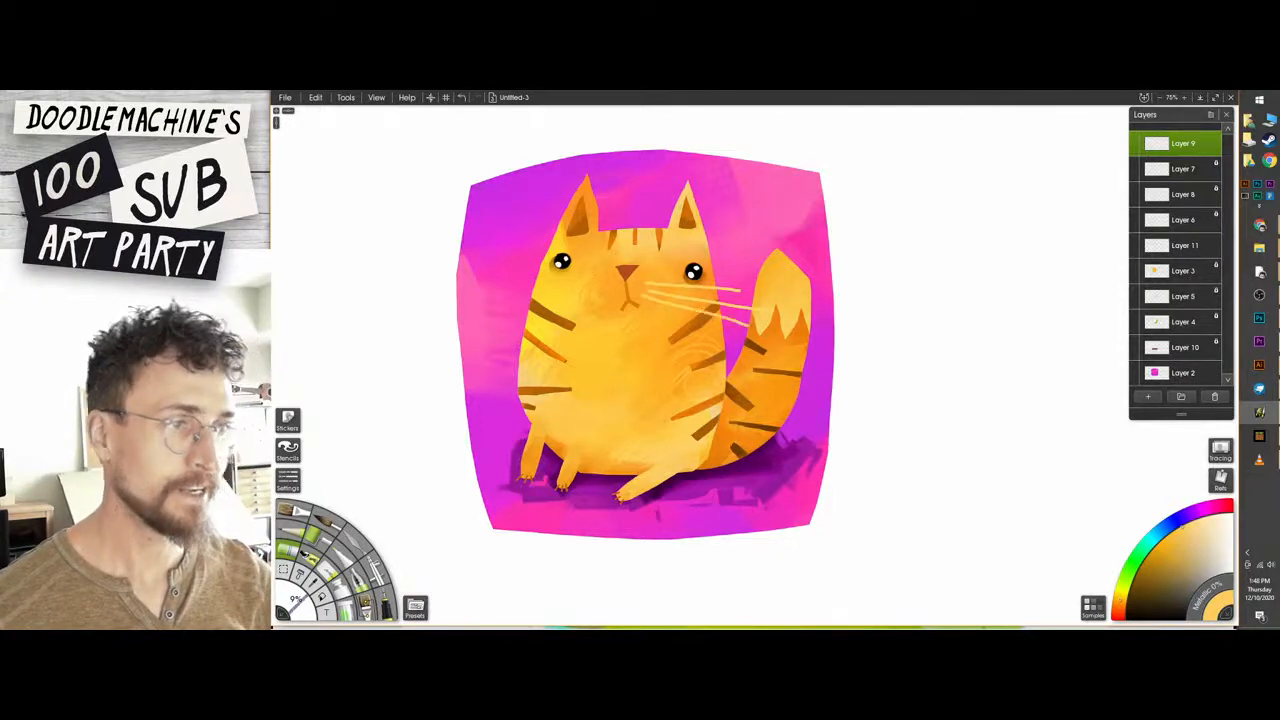
{"action": "left_click_drag", "start_coordinate": [598, 282], "coordinate": [476, 278]}
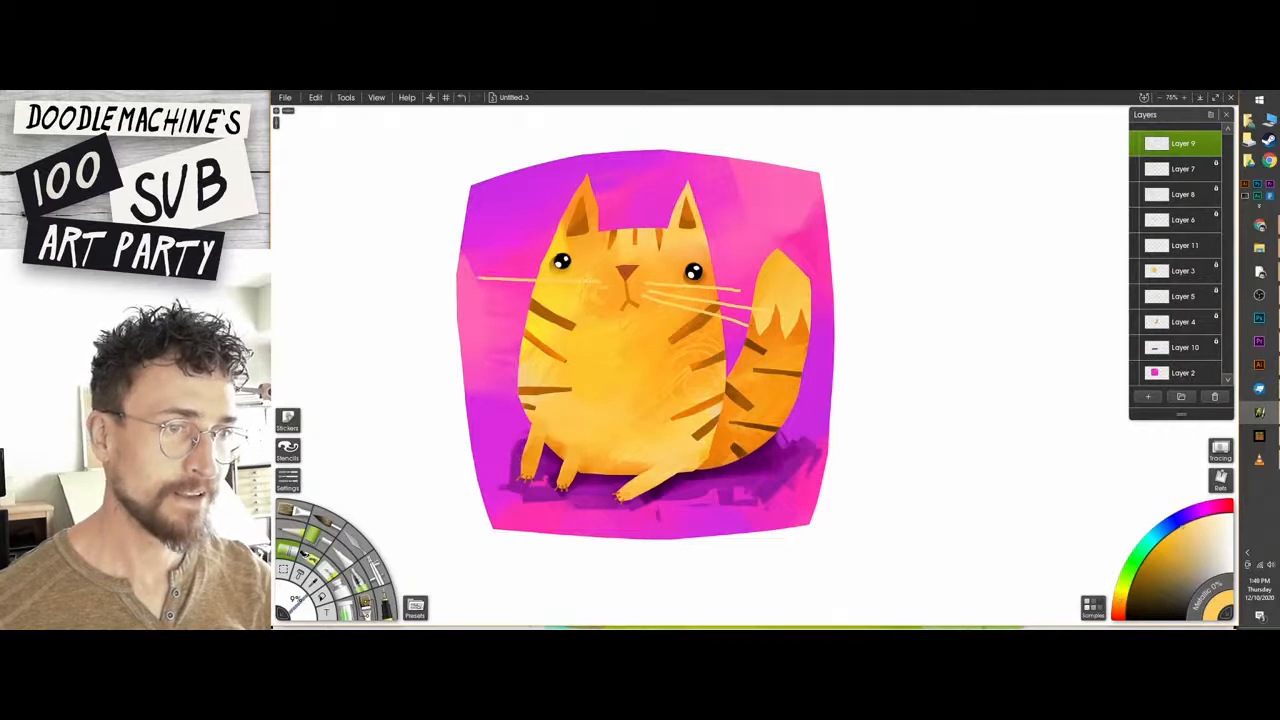
{"action": "left_click_drag", "start_coordinate": [600, 286], "coordinate": [472, 298]}
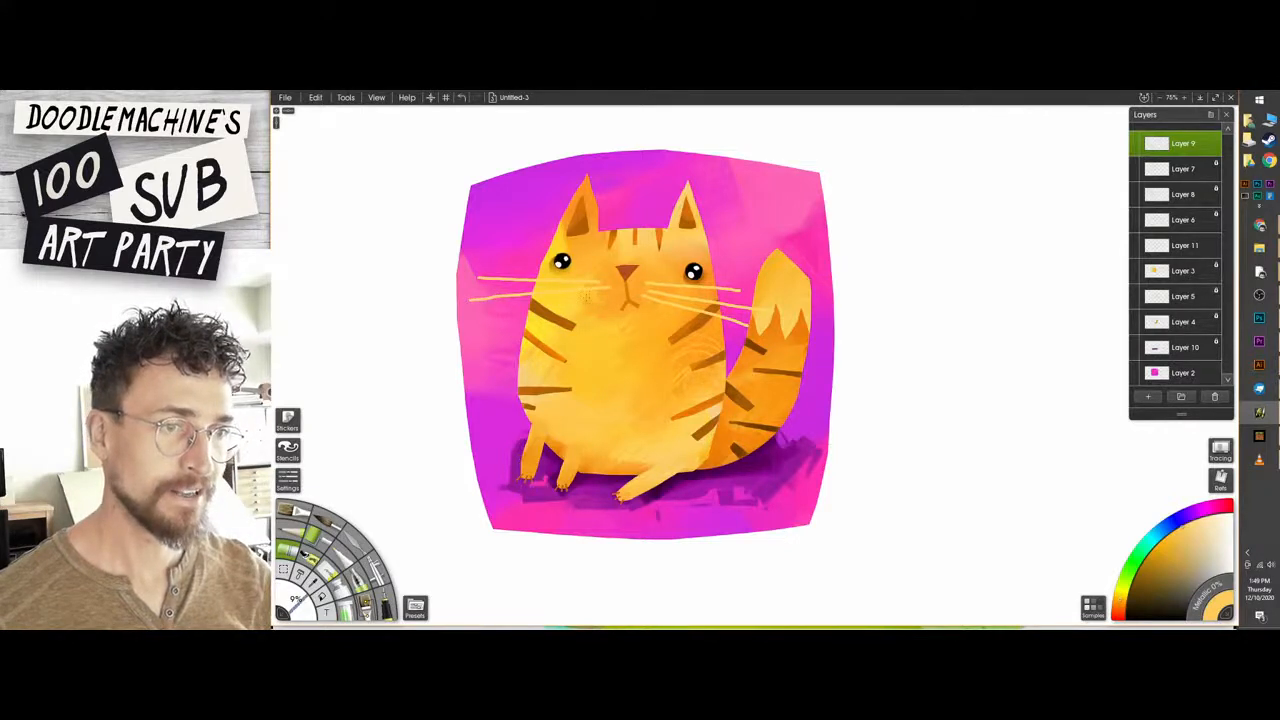
{"action": "left_click_drag", "start_coordinate": [606, 291], "coordinate": [500, 318]}
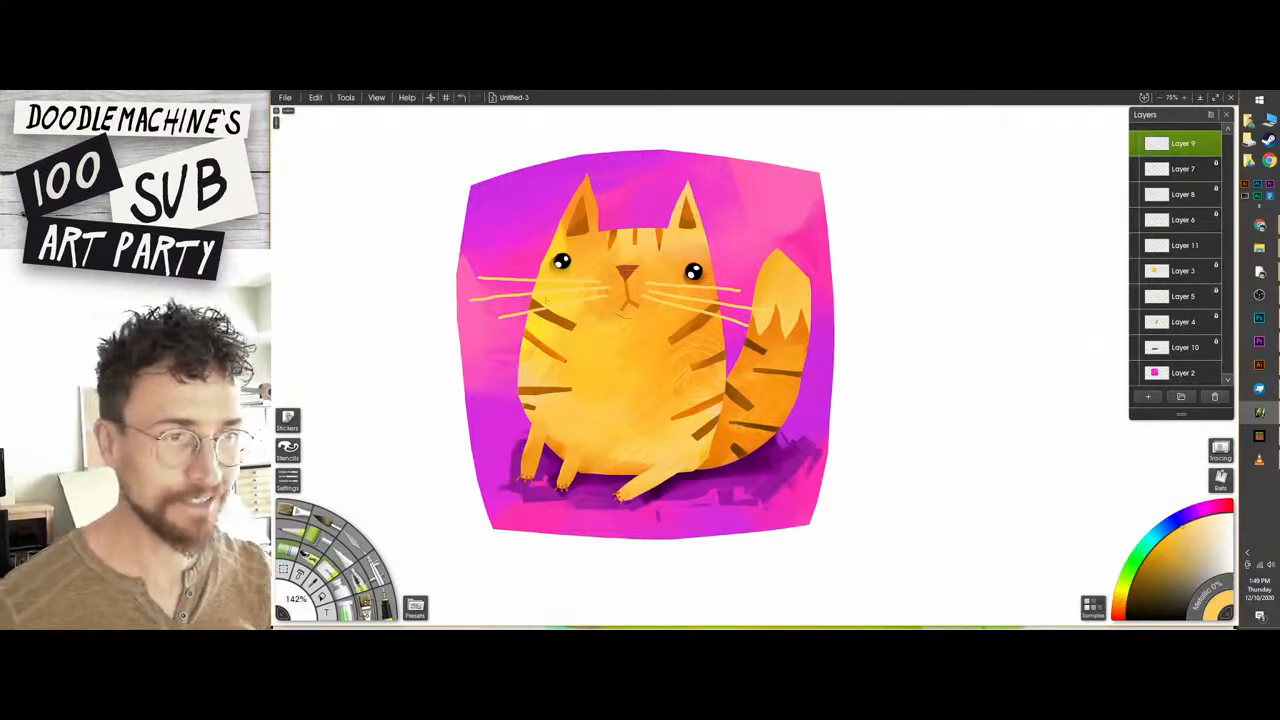
Erase the uneven tips of the whiskers beside the cat's nose and at their outer ends on Layer 9.
{"action": "key", "text": "plus"}
{"action": "key", "text": "plus"}
{"action": "key", "text": "plus"}
{"action": "left_click_drag", "start_coordinate": [600, 220], "coordinate": [841, 334]}
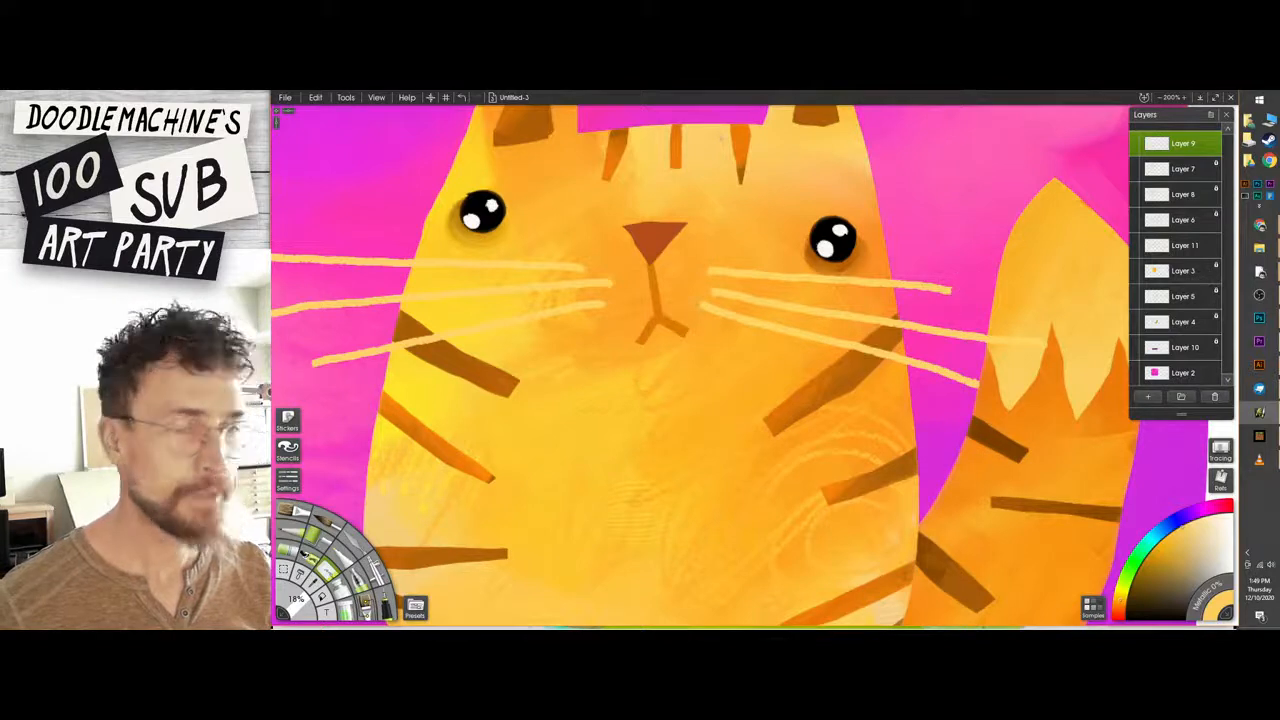
{"action": "left_click_drag", "start_coordinate": [960, 286], "coordinate": [1088, 266]}
{"action": "left_click", "coordinate": [362, 298]}
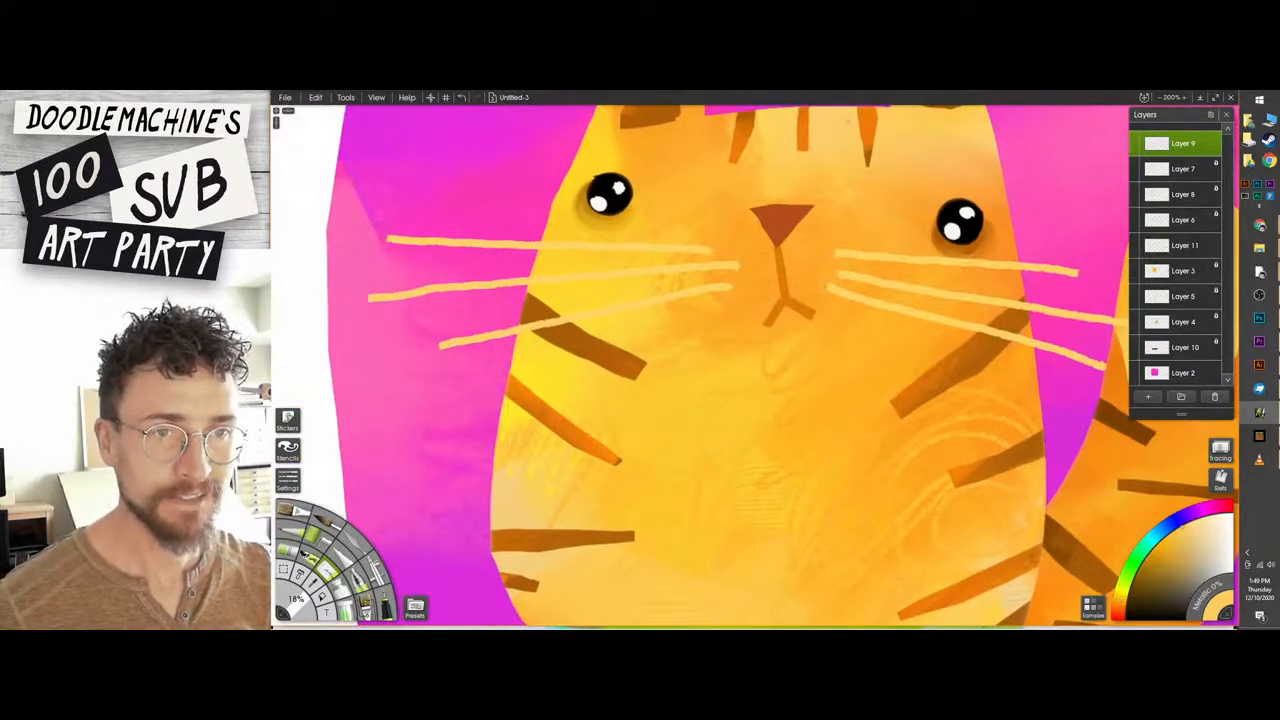
{"action": "left_click", "coordinate": [430, 343]}
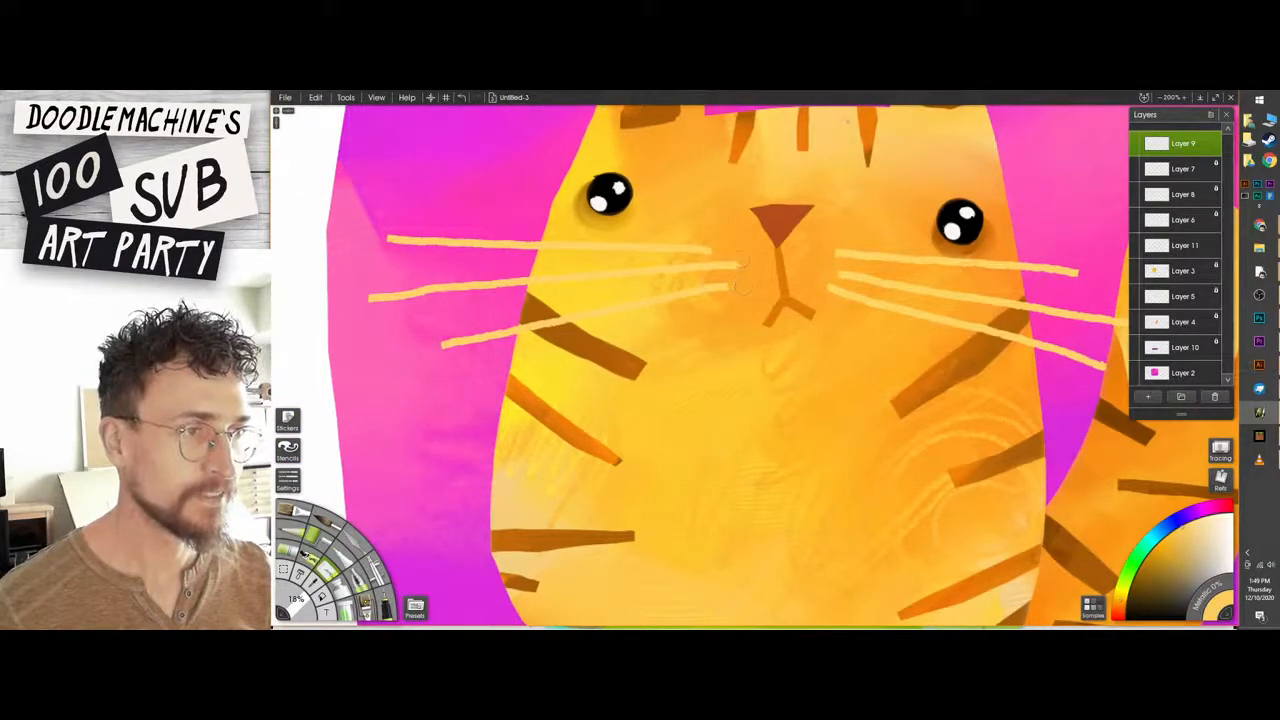
{"action": "left_click", "coordinate": [741, 265]}
{"action": "left_click", "coordinate": [712, 250]}
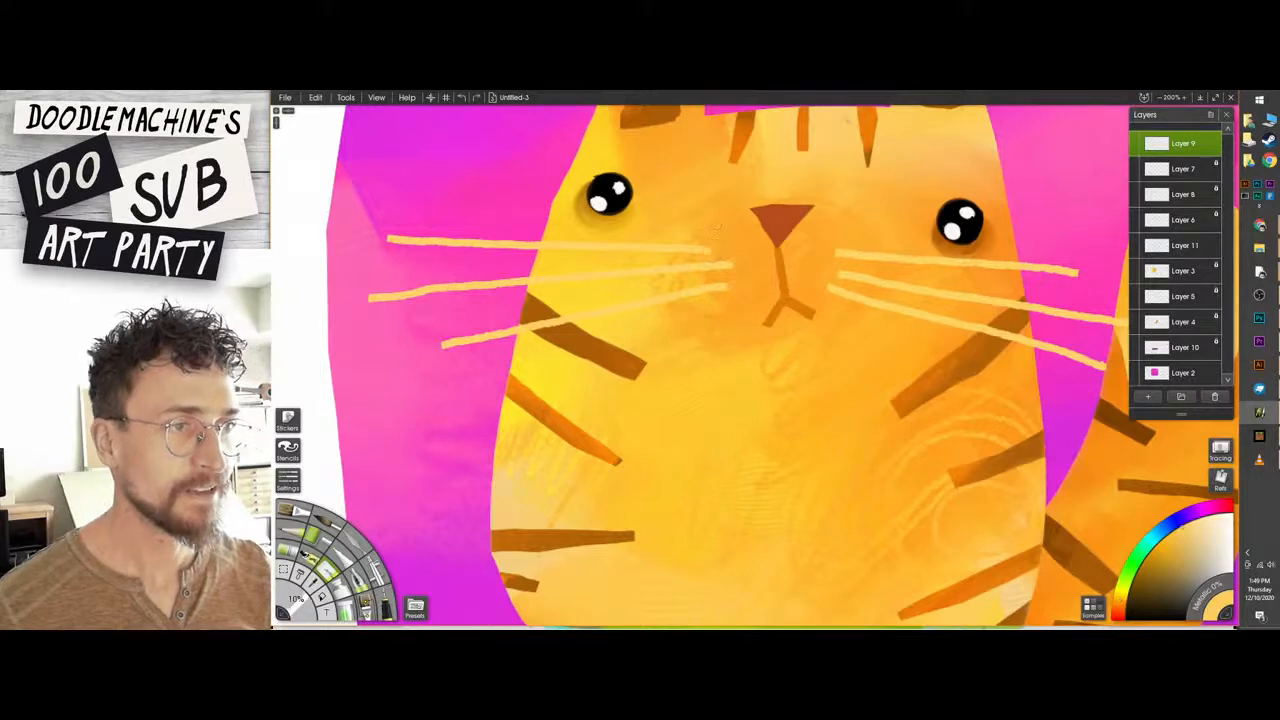
Shorten the middle and lower whiskers nearest the tail so they no longer overlap it.
{"action": "scroll", "coordinate": [612, 303], "scroll_direction": "down", "scroll_amount": 4}
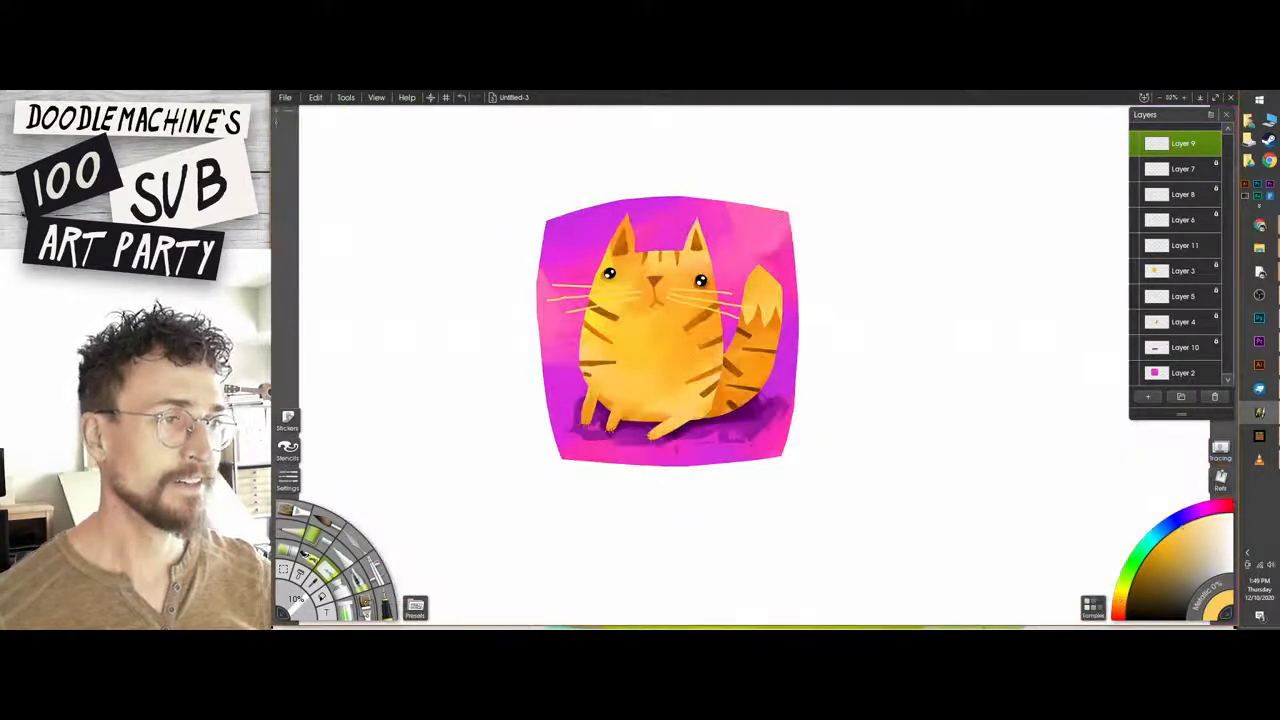
{"action": "scroll", "coordinate": [750, 362], "scroll_direction": "up", "scroll_amount": 2}
{"action": "scroll", "coordinate": [683, 355], "scroll_direction": "up", "scroll_amount": 2}
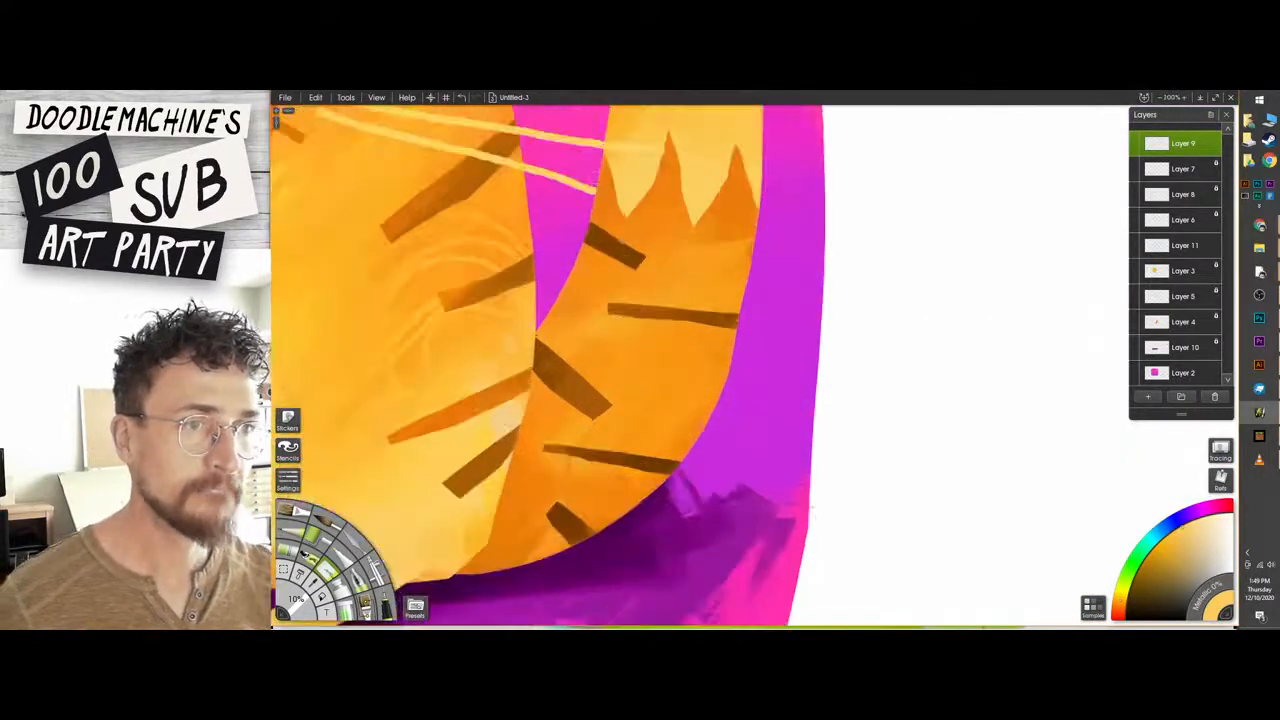
{"action": "mouse_move", "coordinate": [595, 190]}
{"action": "left_mouse_down"}
{"action": "mouse_move", "coordinate": [580, 185]}
{"action": "mouse_move", "coordinate": [600, 236]}
{"action": "mouse_move", "coordinate": [597, 325]}
{"action": "left_mouse_up"}
{"action": "left_click", "coordinate": [599, 271]}
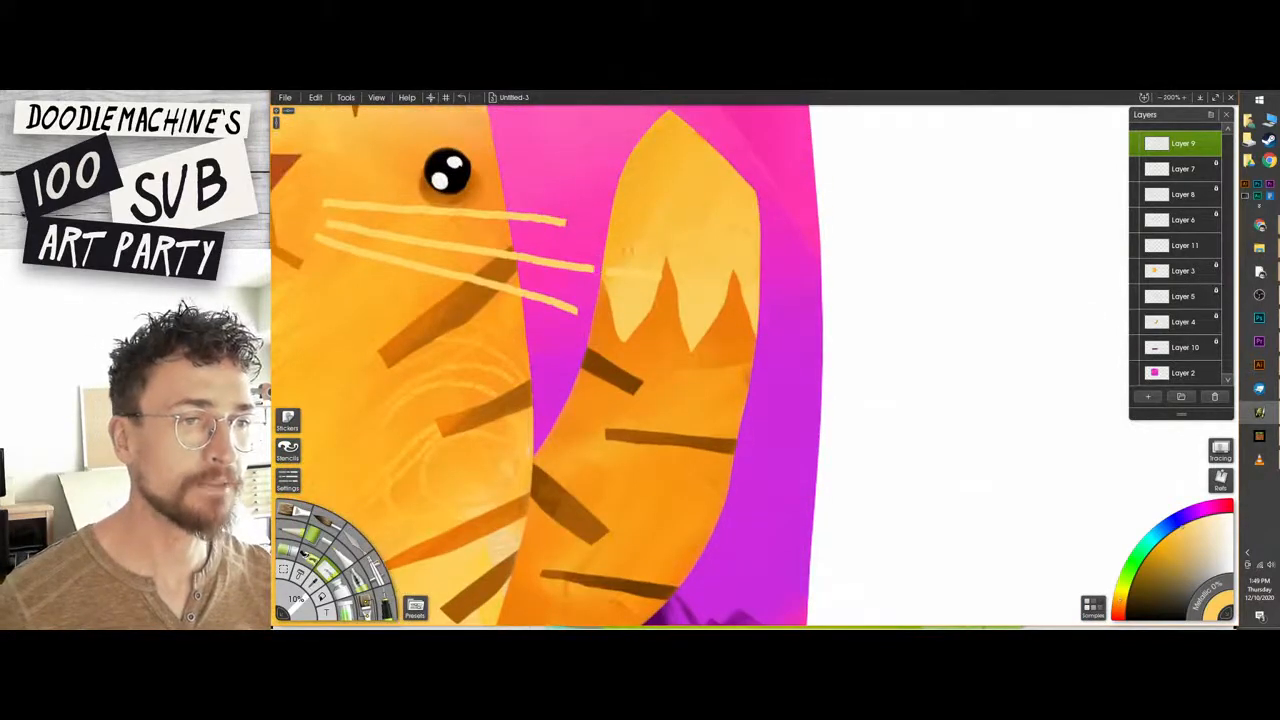
{"action": "mouse_move", "coordinate": [628, 256]}
{"action": "left_mouse_down"}
{"action": "mouse_move", "coordinate": [613, 273]}
{"action": "mouse_move", "coordinate": [655, 286]}
{"action": "mouse_move", "coordinate": [571, 312]}
{"action": "left_mouse_up"}
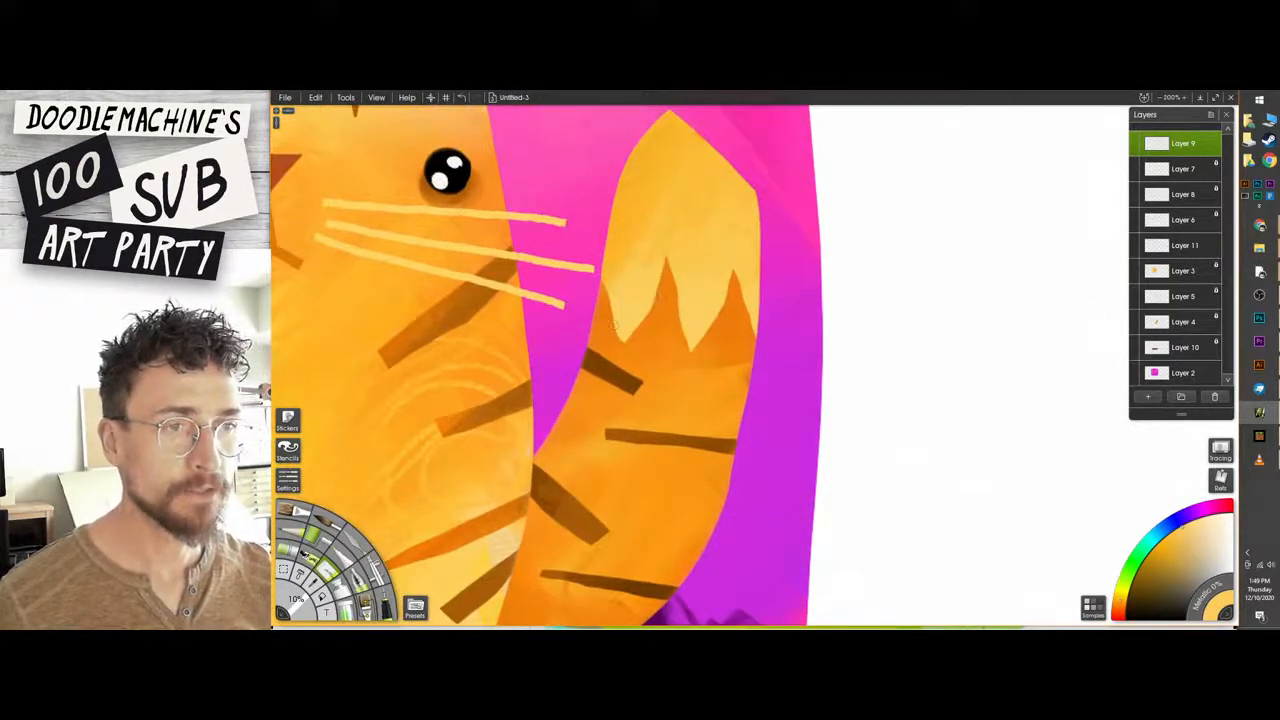
{"action": "key", "text": "ctrl+0"}
{"action": "key", "text": "ctrl+plus"}
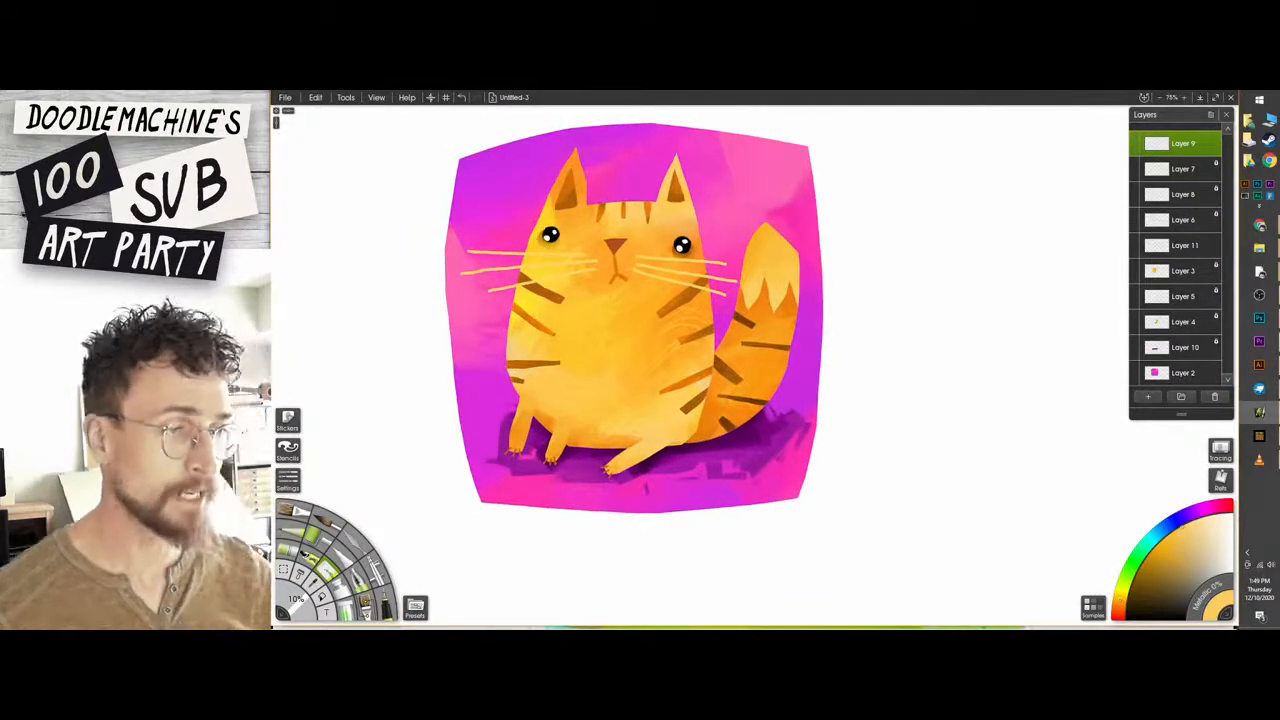
{"action": "left_click_drag", "start_coordinate": [576, 113], "coordinate": [574, 127]}
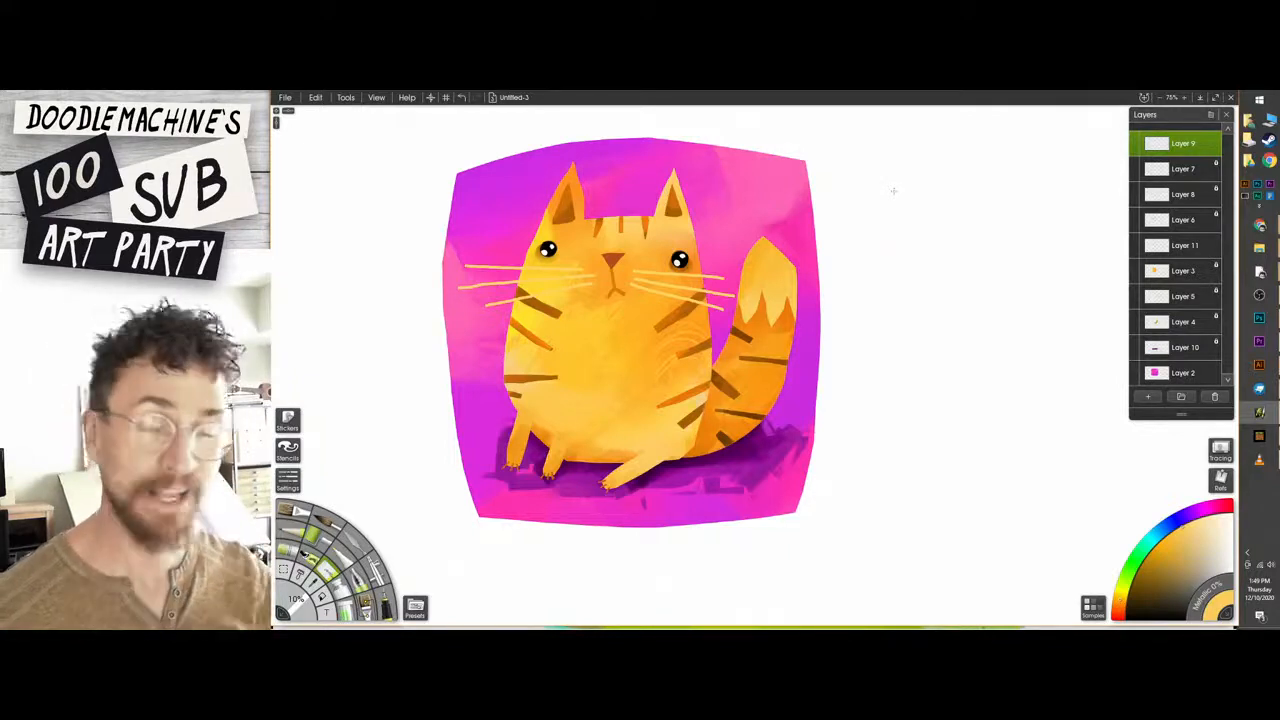
{"action": "left_click", "coordinate": [742, 460], "text": "alt"}
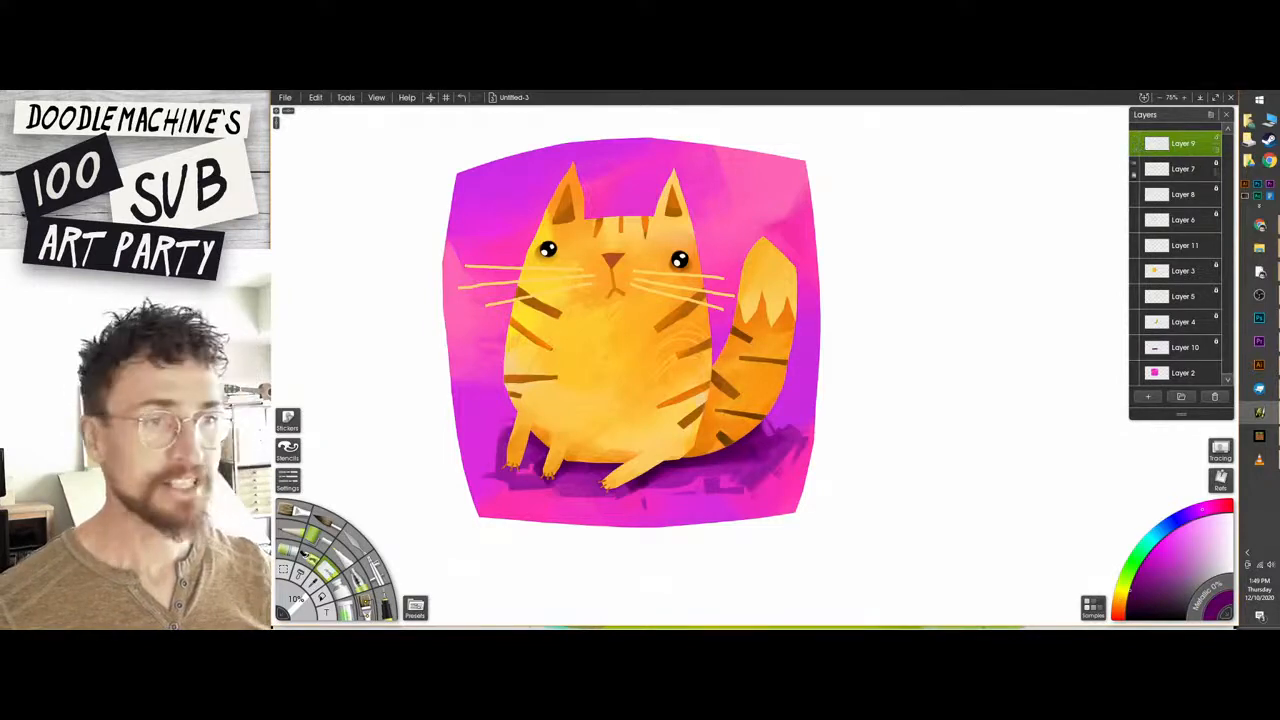
{"action": "left_click_drag", "start_coordinate": [746, 237], "coordinate": [724, 263]}
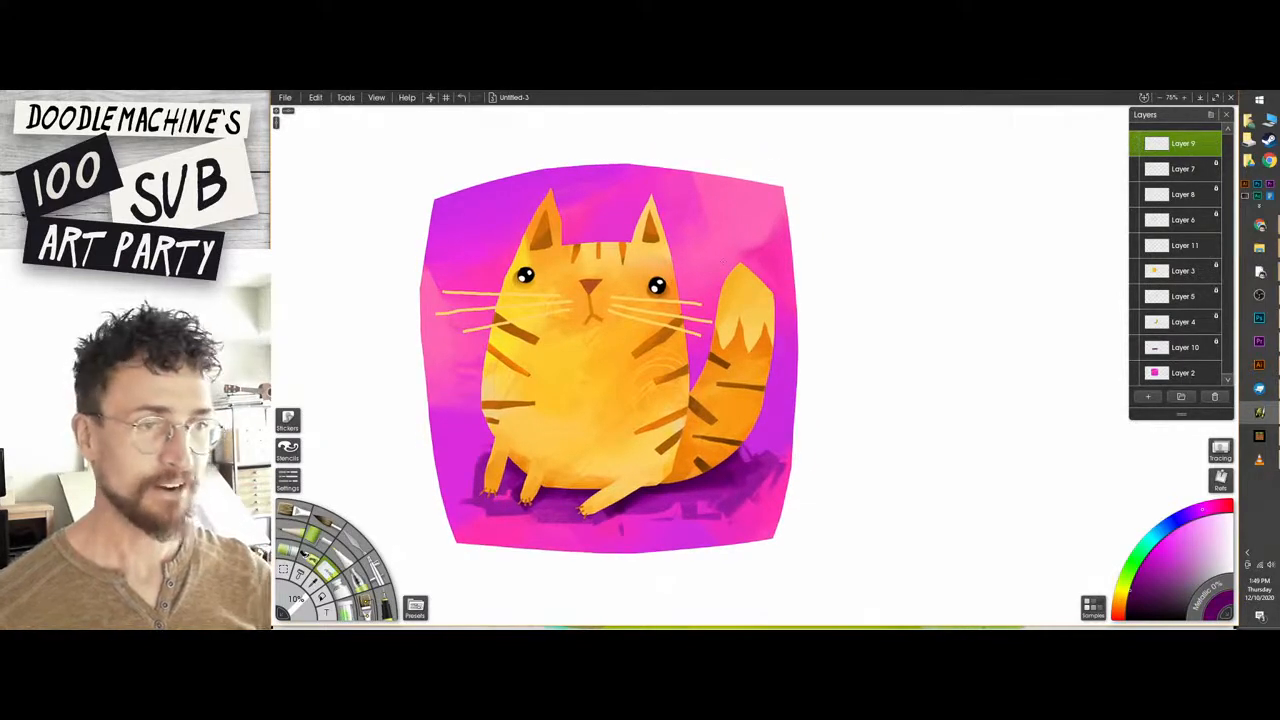
{"action": "scroll", "coordinate": [759, 340], "scroll_direction": "up", "scroll_amount": 1}
{"action": "left_click_drag", "start_coordinate": [761, 330], "coordinate": [847, 338]}
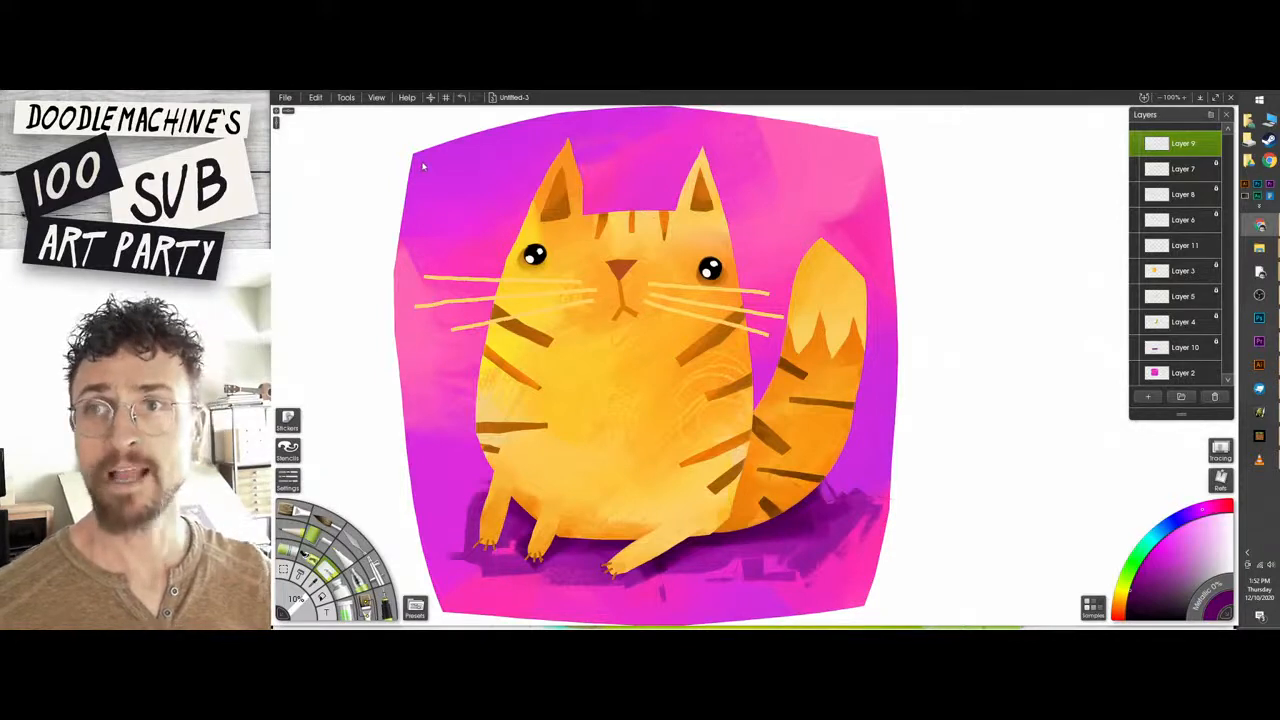
Switch to the blank painting Untitled-4.
{"action": "left_click", "coordinate": [508, 97]}
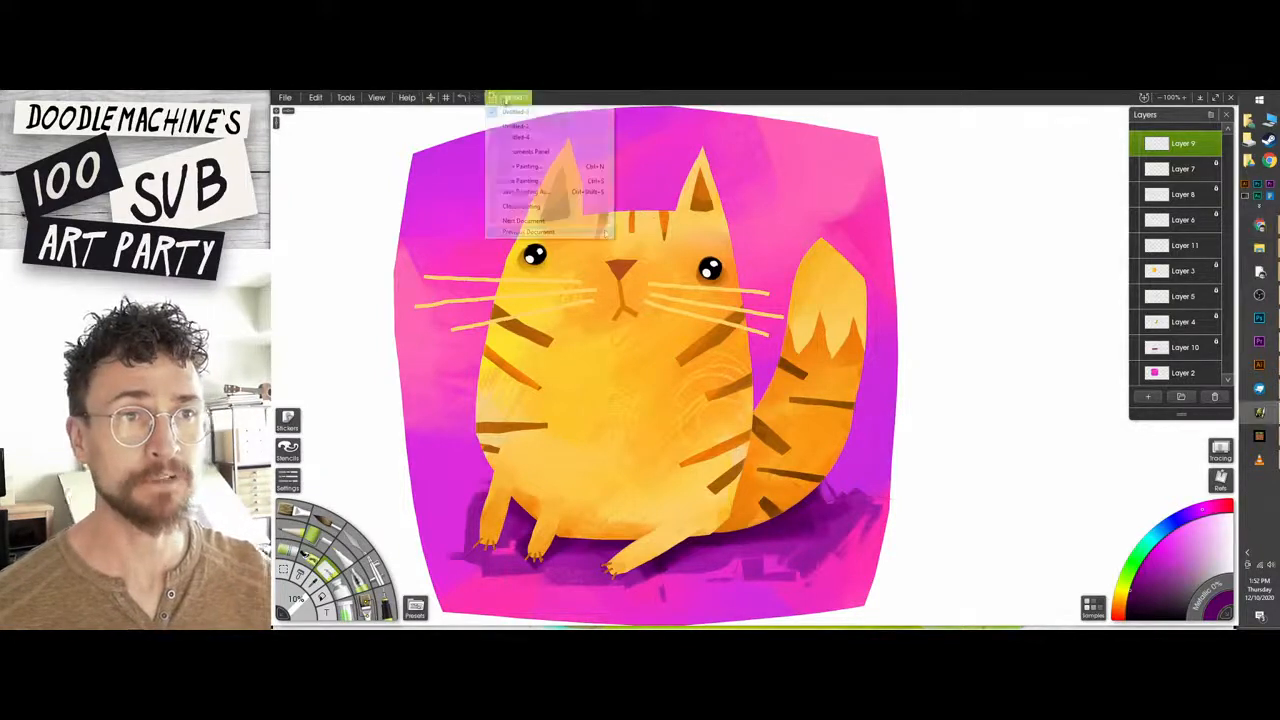
{"action": "left_click", "coordinate": [535, 132]}
{"action": "left_click", "coordinate": [508, 97]}
{"action": "left_click", "coordinate": [515, 137]}
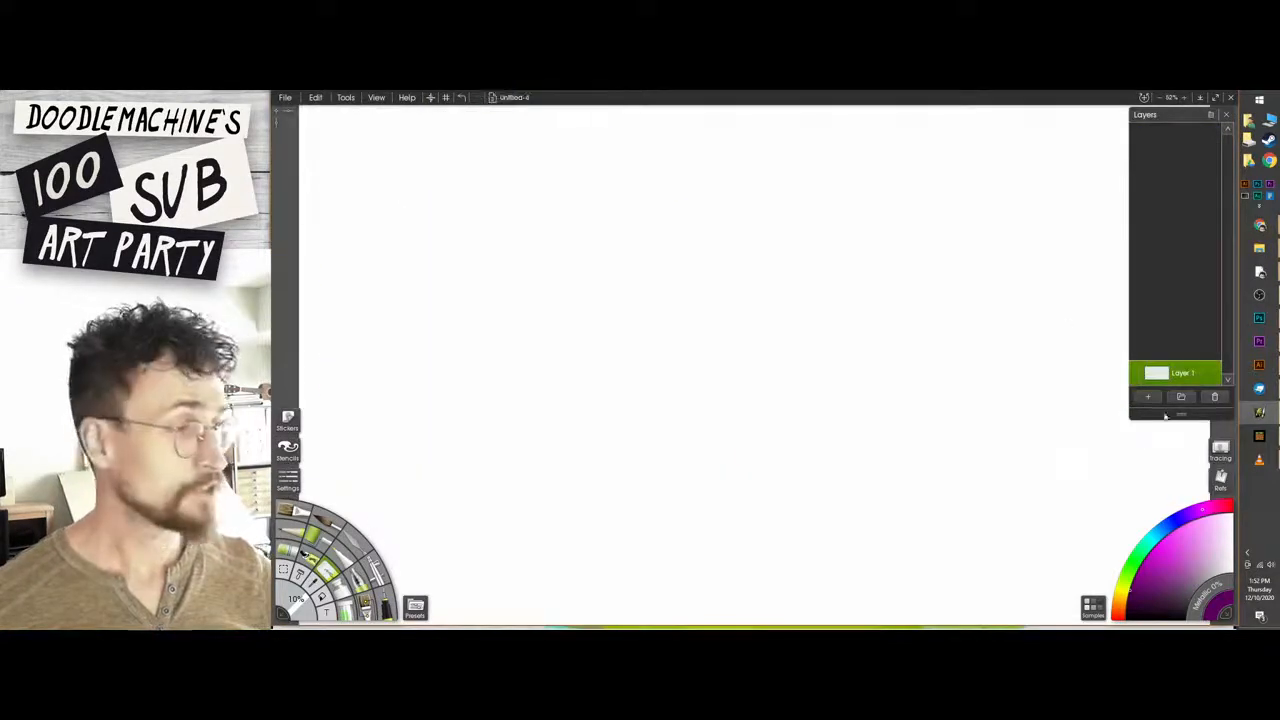
Paint a large rough square in pale ochre yellow with a large brush on Layer 1.
{"action": "left_click", "coordinate": [1123, 598]}
{"action": "left_click", "coordinate": [1139, 570]}
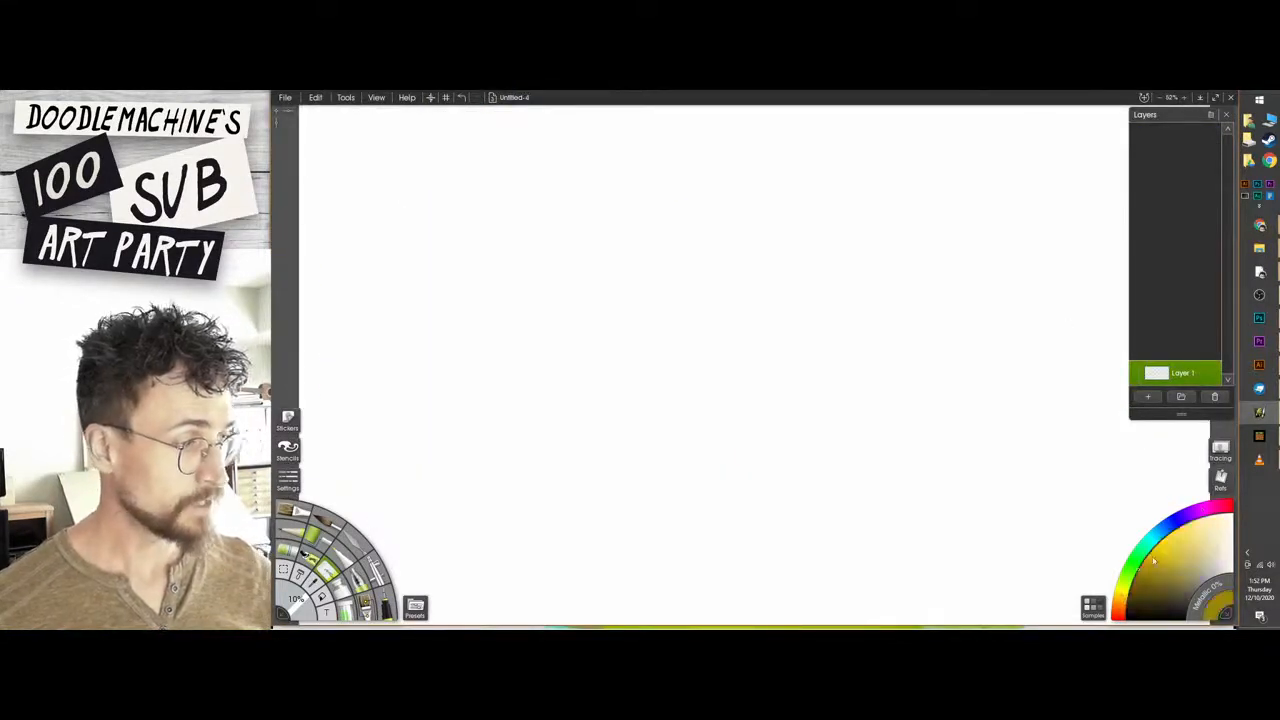
{"action": "left_click", "coordinate": [293, 511]}
{"action": "left_click_drag", "start_coordinate": [574, 366], "coordinate": [873, 391]}
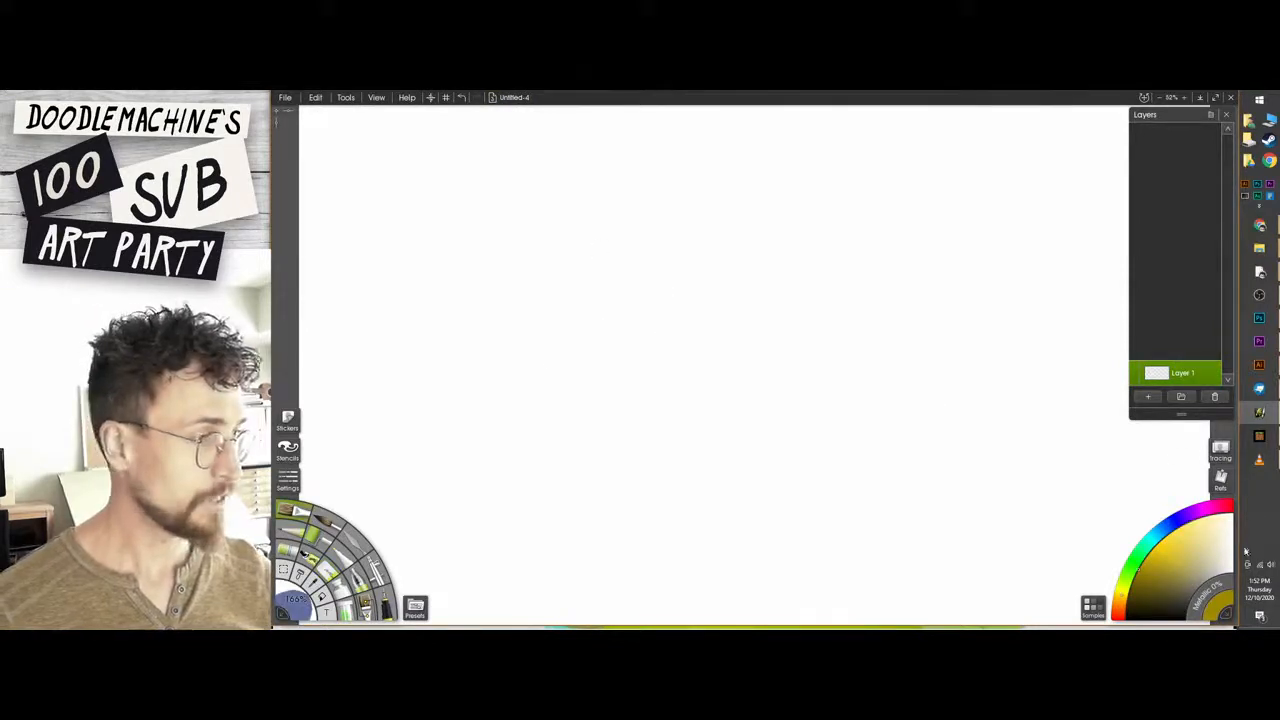
{"action": "left_click", "coordinate": [1211, 541]}
{"action": "mouse_move", "coordinate": [702, 198]}
{"action": "left_mouse_down"}
{"action": "mouse_move", "coordinate": [549, 294]}
{"action": "mouse_move", "coordinate": [438, 412]}
{"action": "mouse_move", "coordinate": [720, 366]}
{"action": "left_mouse_up"}
{"action": "mouse_move", "coordinate": [727, 391]}
{"action": "left_mouse_down"}
{"action": "mouse_move", "coordinate": [623, 407]}
{"action": "mouse_move", "coordinate": [661, 369]}
{"action": "mouse_move", "coordinate": [470, 350]}
{"action": "mouse_move", "coordinate": [486, 209]}
{"action": "mouse_move", "coordinate": [700, 440]}
{"action": "mouse_move", "coordinate": [683, 200]}
{"action": "mouse_move", "coordinate": [640, 460]}
{"action": "mouse_move", "coordinate": [520, 480]}
{"action": "mouse_move", "coordinate": [823, 229]}
{"action": "mouse_move", "coordinate": [755, 540]}
{"action": "mouse_move", "coordinate": [770, 518]}
{"action": "mouse_move", "coordinate": [471, 434]}
{"action": "mouse_move", "coordinate": [468, 495]}
{"action": "left_mouse_up"}
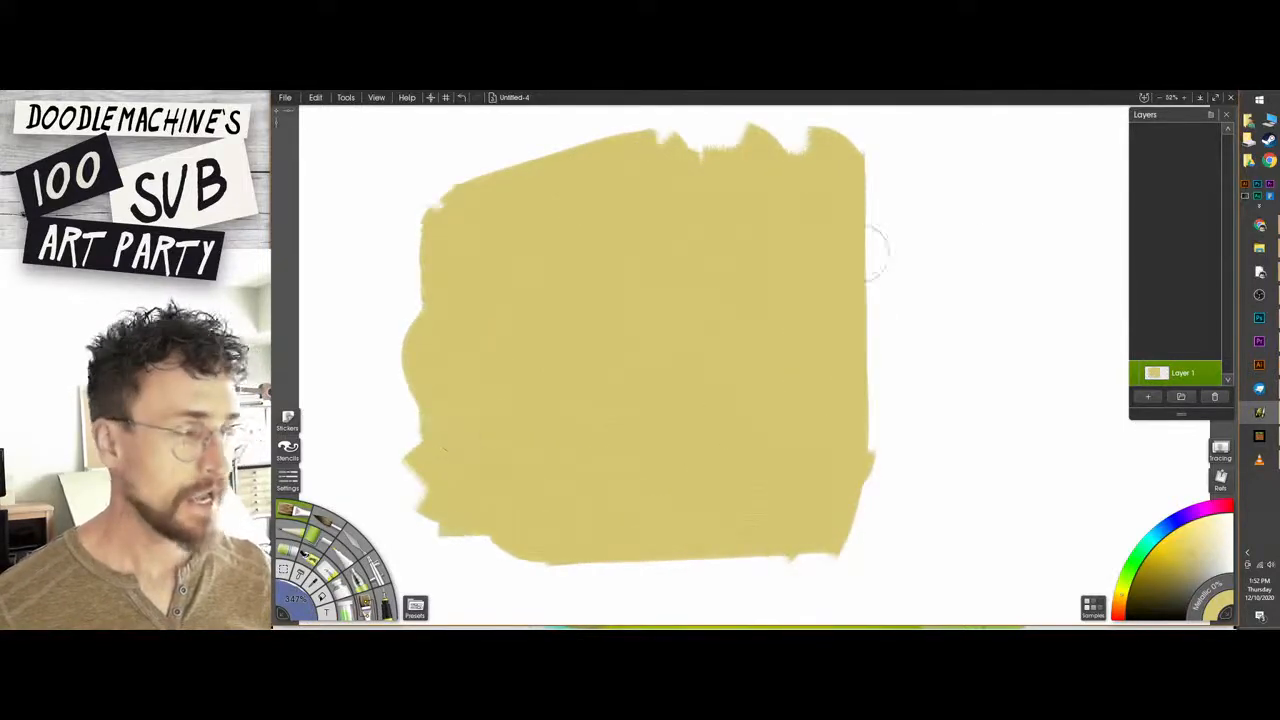
Paint a dark mustard mushroom cap on a new layer and erase its underside into a shallow upward curve.
{"action": "left_click", "coordinate": [1148, 397]}
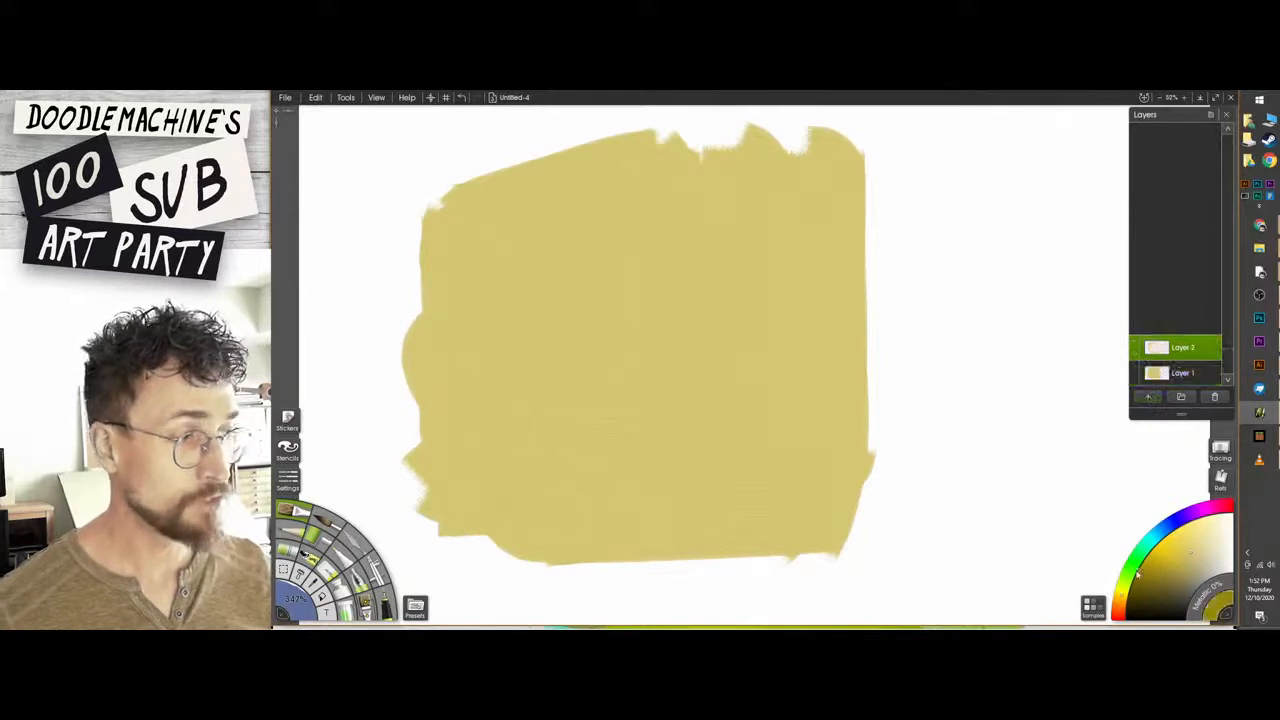
{"action": "mouse_move", "coordinate": [583, 355]}
{"action": "left_mouse_down"}
{"action": "mouse_move", "coordinate": [573, 274]}
{"action": "mouse_move", "coordinate": [618, 212]}
{"action": "mouse_move", "coordinate": [670, 358]}
{"action": "mouse_move", "coordinate": [595, 358]}
{"action": "mouse_move", "coordinate": [623, 330]}
{"action": "mouse_move", "coordinate": [600, 230]}
{"action": "left_mouse_up"}
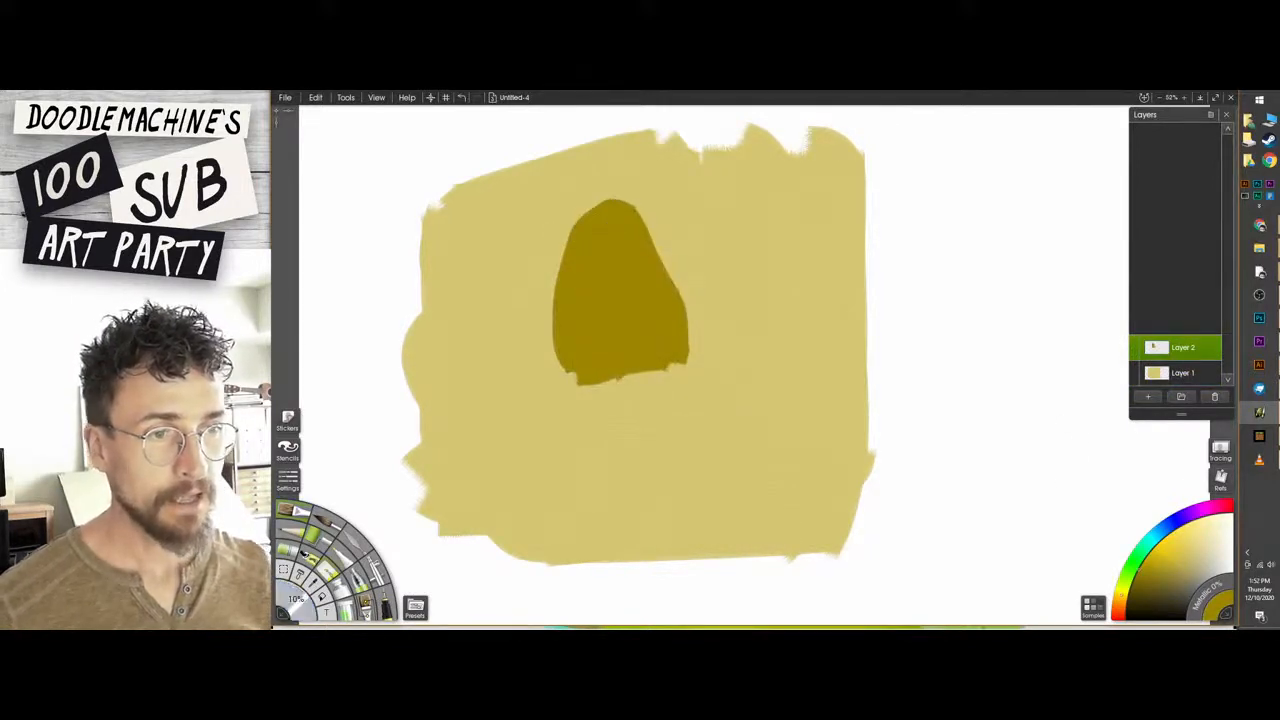
{"action": "key", "text": "e"}
{"action": "left_click_drag", "start_coordinate": [572, 378], "coordinate": [670, 370]}
{"action": "key", "text": "ctrl+z"}
{"action": "mouse_move", "coordinate": [526, 372]}
{"action": "left_mouse_down"}
{"action": "mouse_move", "coordinate": [649, 377]}
{"action": "mouse_move", "coordinate": [601, 362]}
{"action": "mouse_move", "coordinate": [694, 351]}
{"action": "left_mouse_up"}
{"action": "key", "text": "ctrl+z"}
{"action": "left_click_drag", "start_coordinate": [618, 383], "coordinate": [672, 374]}
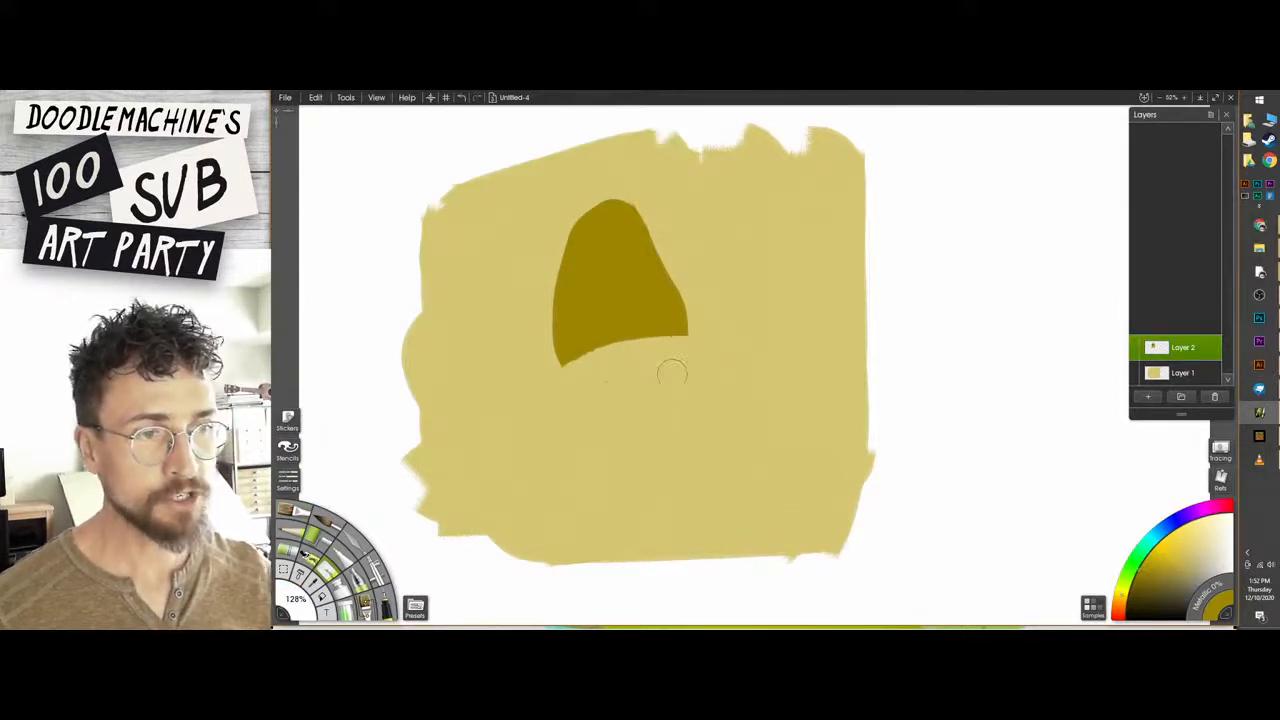
Erase the cap's rounded top into a lower, angular outline with sloping edges.
{"action": "left_click_drag", "start_coordinate": [590, 188], "coordinate": [657, 220]}
{"action": "key", "text": "ctrl+z"}
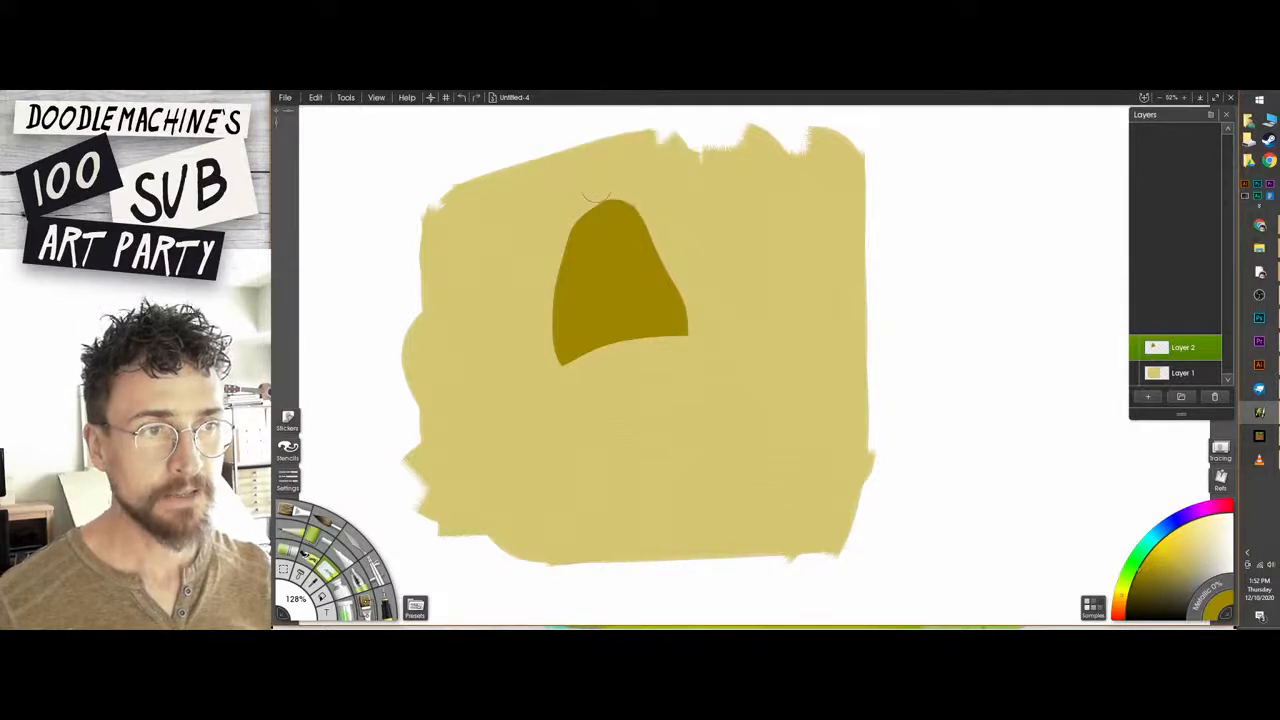
{"action": "mouse_move", "coordinate": [586, 188]}
{"action": "left_mouse_down"}
{"action": "mouse_move", "coordinate": [648, 208]}
{"action": "mouse_move", "coordinate": [554, 245]}
{"action": "left_mouse_up"}
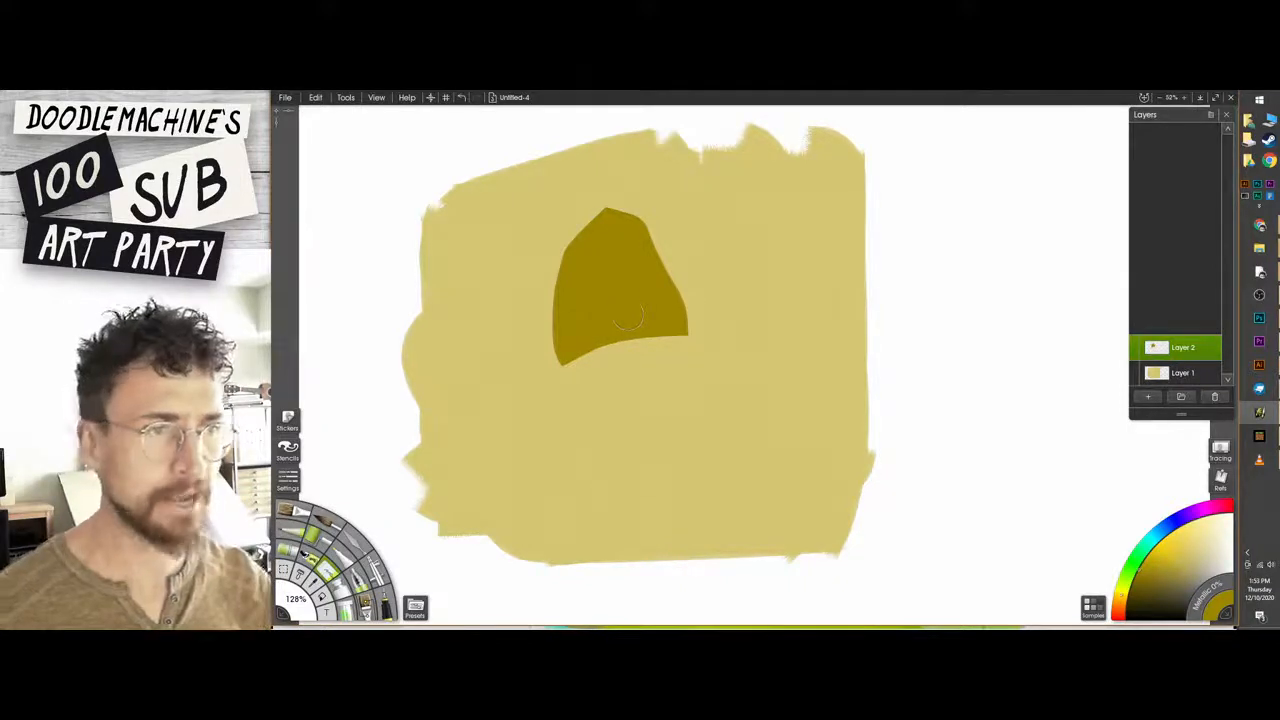
{"action": "mouse_move", "coordinate": [672, 250]}
{"action": "left_mouse_down"}
{"action": "mouse_move", "coordinate": [598, 184]}
{"action": "mouse_move", "coordinate": [662, 228]}
{"action": "left_mouse_up"}
{"action": "key", "text": "ctrl+z"}
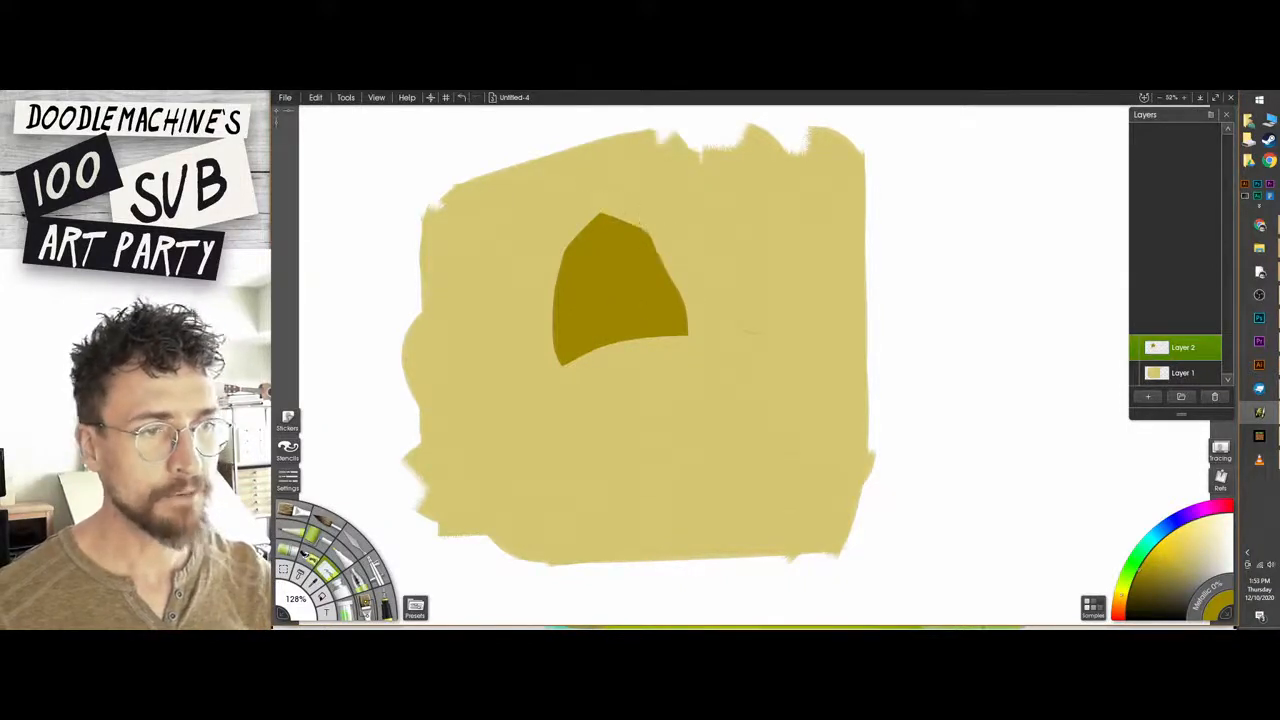
Add a layer beneath the cap's layer and paint a thin pale cream underside below the cap's curved edge.
{"action": "left_click", "coordinate": [1167, 398]}
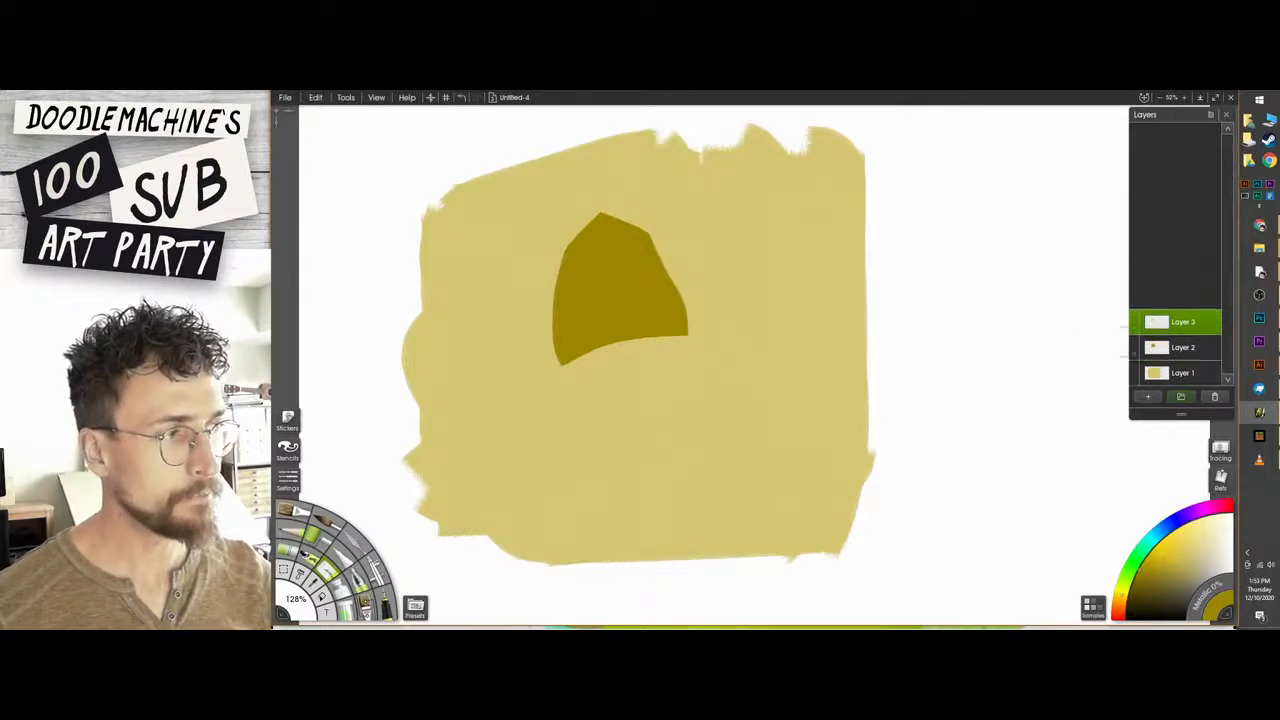
{"action": "left_click_drag", "start_coordinate": [1174, 324], "coordinate": [1182, 350]}
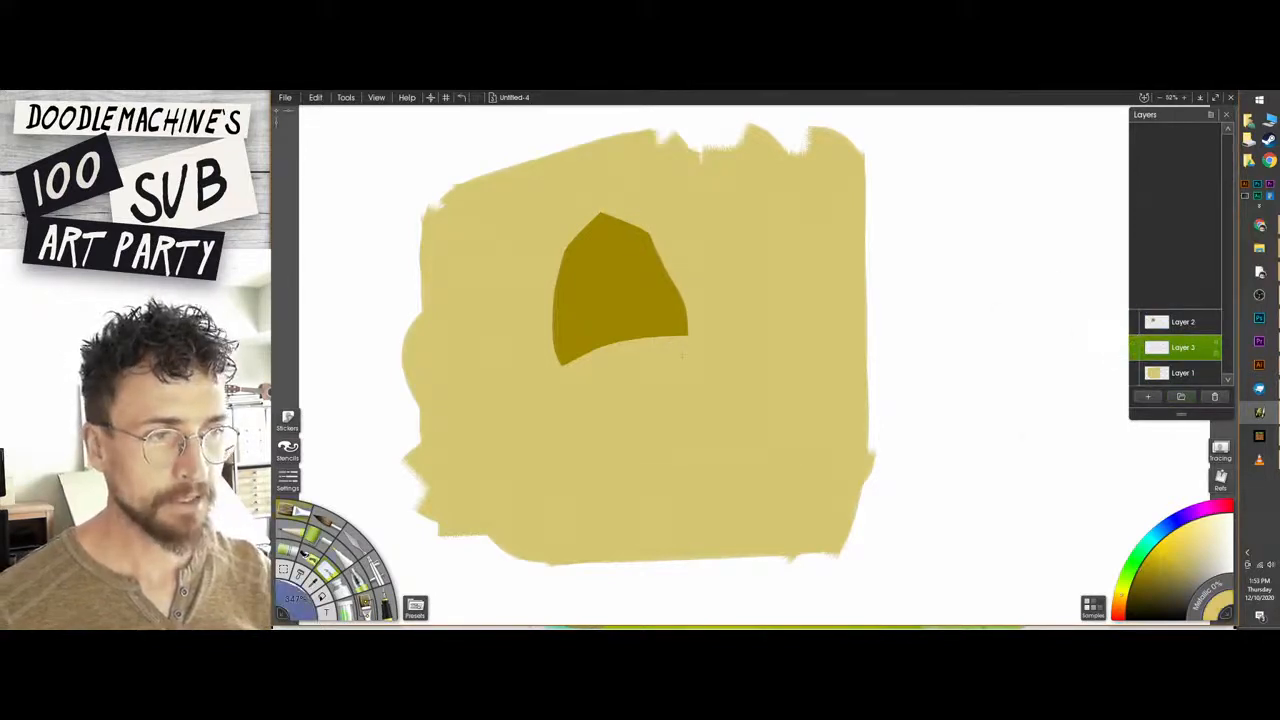
{"action": "mouse_move", "coordinate": [570, 341]}
{"action": "left_mouse_down"}
{"action": "mouse_move", "coordinate": [596, 359]}
{"action": "mouse_move", "coordinate": [656, 339]}
{"action": "mouse_move", "coordinate": [586, 343]}
{"action": "mouse_move", "coordinate": [631, 323]}
{"action": "mouse_move", "coordinate": [556, 351]}
{"action": "mouse_move", "coordinate": [616, 353]}
{"action": "mouse_move", "coordinate": [692, 322]}
{"action": "left_mouse_up"}
{"action": "key", "text": "ctrl+z"}
{"action": "key", "text": "ctrl+z"}
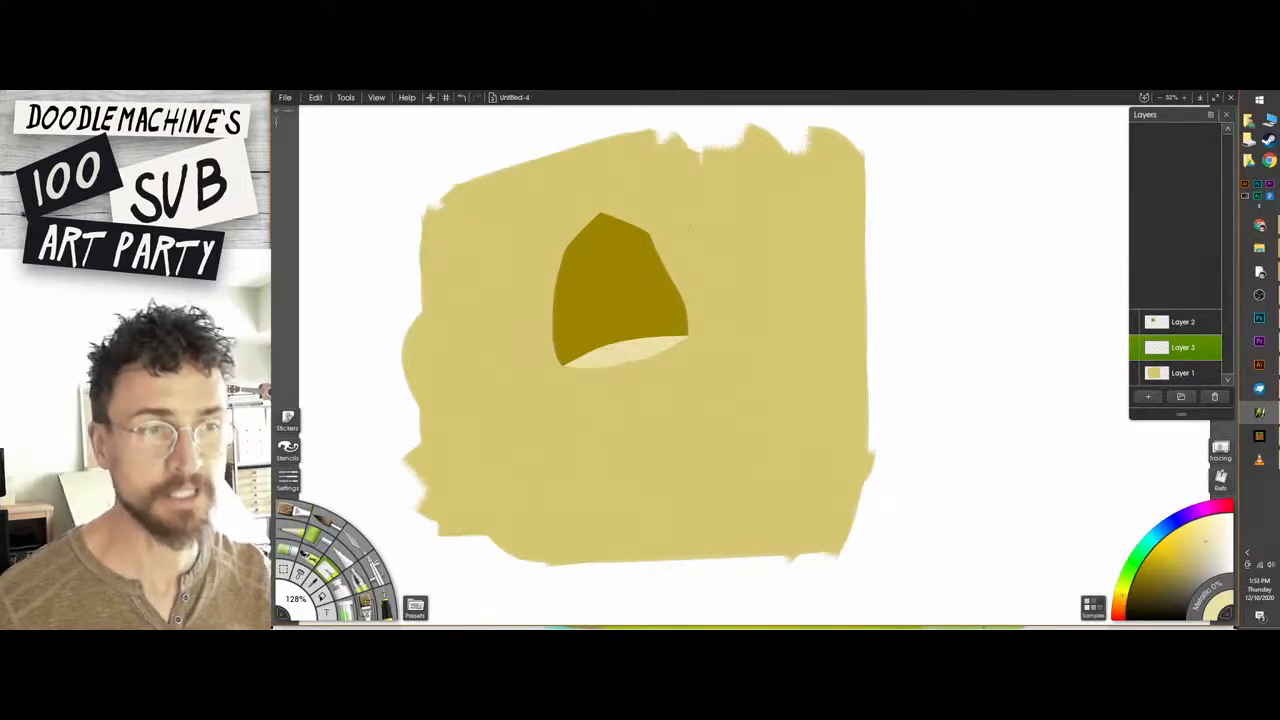
Reshape the top of the cap on Layer 2 into a lower, more rounded outline with the eraser.
{"action": "left_click", "coordinate": [1164, 322]}
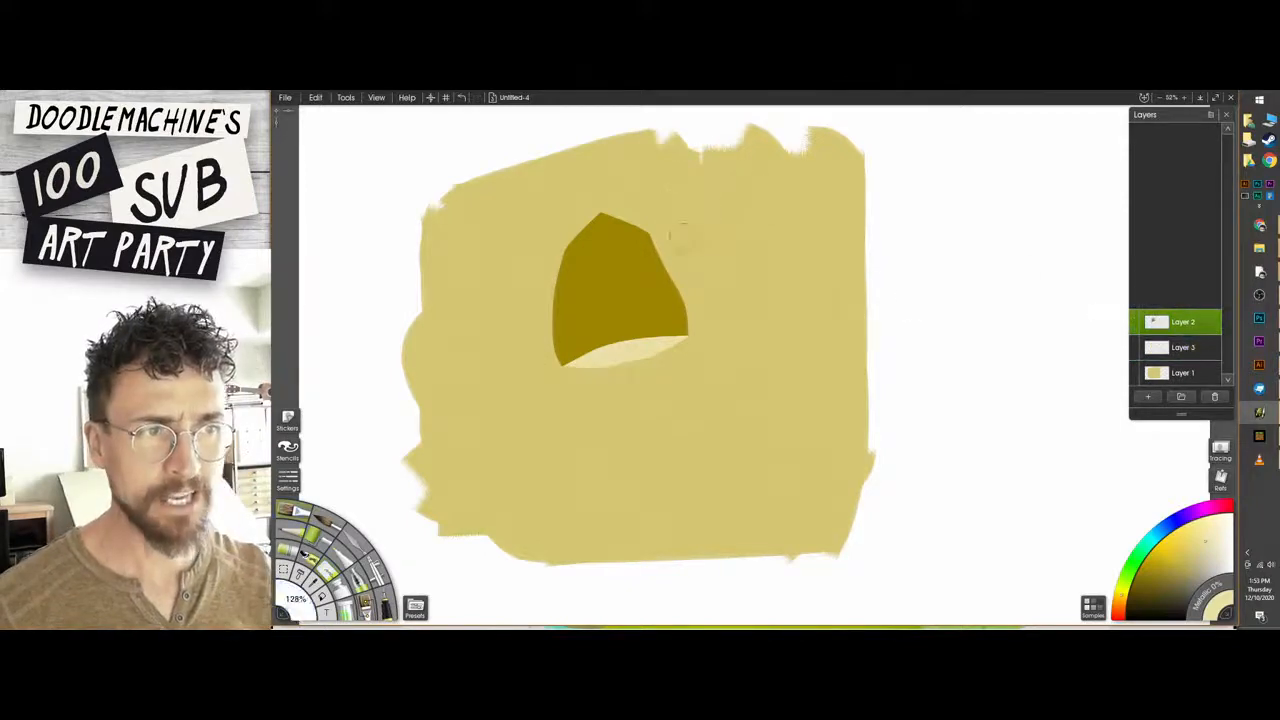
{"action": "mouse_move", "coordinate": [655, 240]}
{"action": "left_mouse_down"}
{"action": "mouse_move", "coordinate": [600, 226]}
{"action": "mouse_move", "coordinate": [657, 244]}
{"action": "left_mouse_up"}
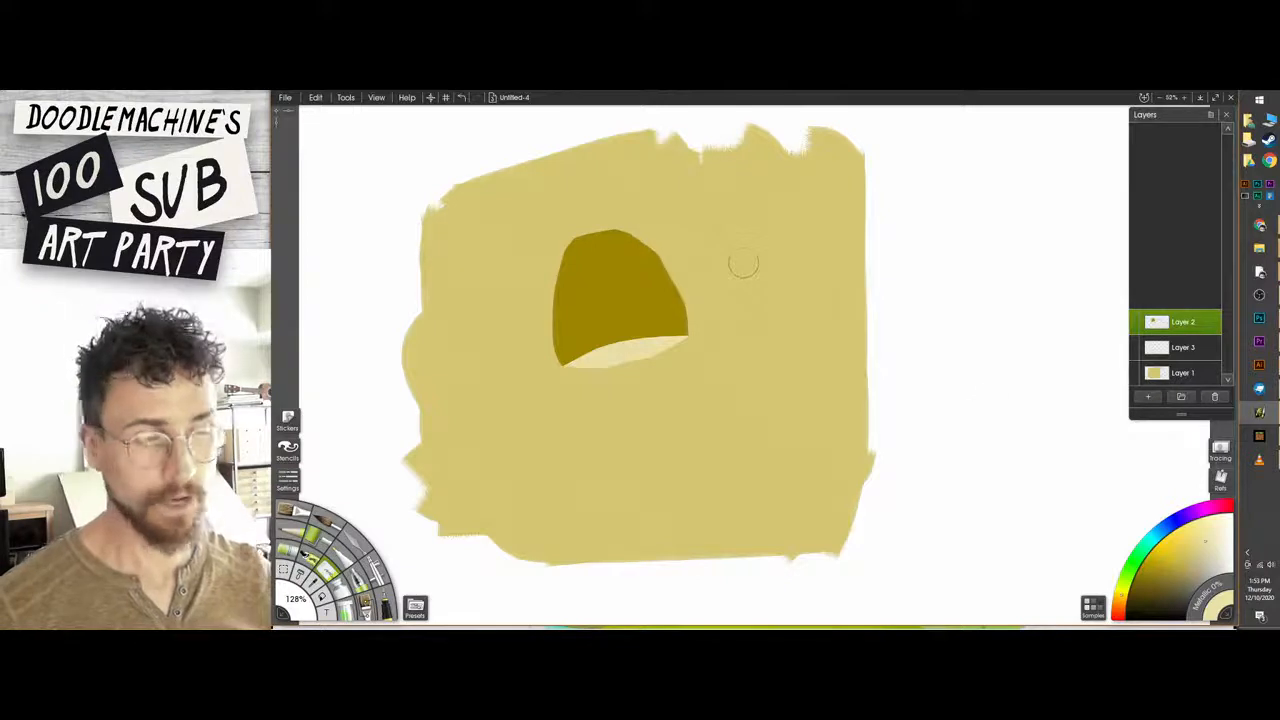
Try painting a thick off-white stem below the cap on Layer 3, trimming its base flat.
{"action": "left_click", "coordinate": [1152, 376]}
{"action": "left_click", "coordinate": [1160, 350]}
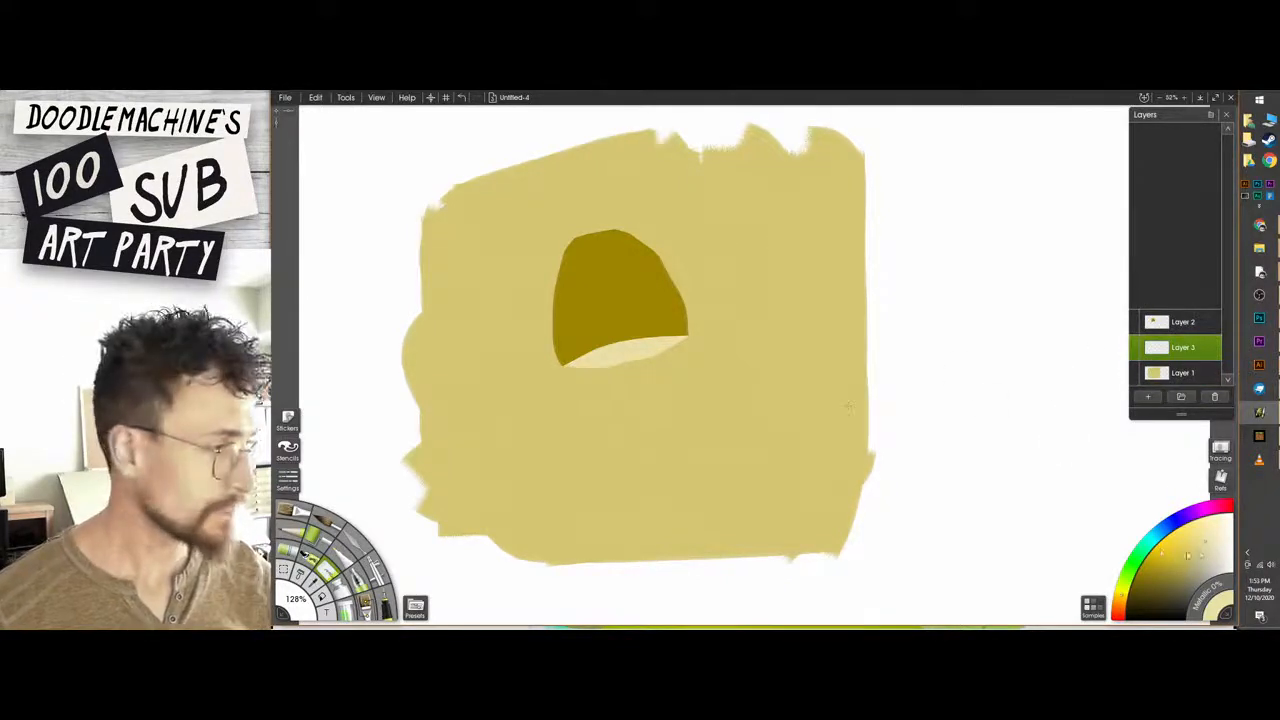
{"action": "left_click", "coordinate": [1220, 535]}
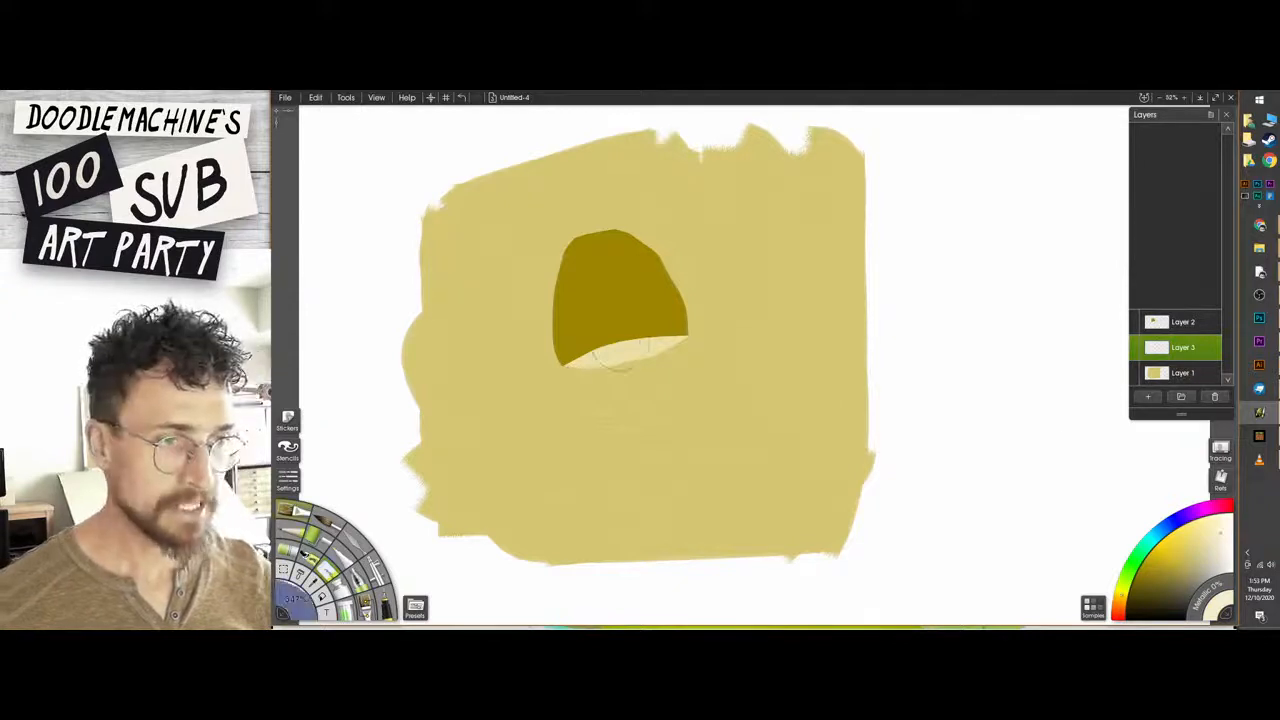
{"action": "left_click_drag", "start_coordinate": [616, 362], "coordinate": [620, 470]}
{"action": "key", "text": "ctrl+z"}
{"action": "mouse_move", "coordinate": [620, 345]}
{"action": "left_mouse_down"}
{"action": "mouse_move", "coordinate": [625, 475]}
{"action": "mouse_move", "coordinate": [639, 401]}
{"action": "mouse_move", "coordinate": [637, 468]}
{"action": "mouse_move", "coordinate": [599, 472]}
{"action": "mouse_move", "coordinate": [606, 488]}
{"action": "mouse_move", "coordinate": [668, 479]}
{"action": "mouse_move", "coordinate": [640, 498]}
{"action": "left_mouse_up"}
{"action": "key", "text": "ctrl+z"}
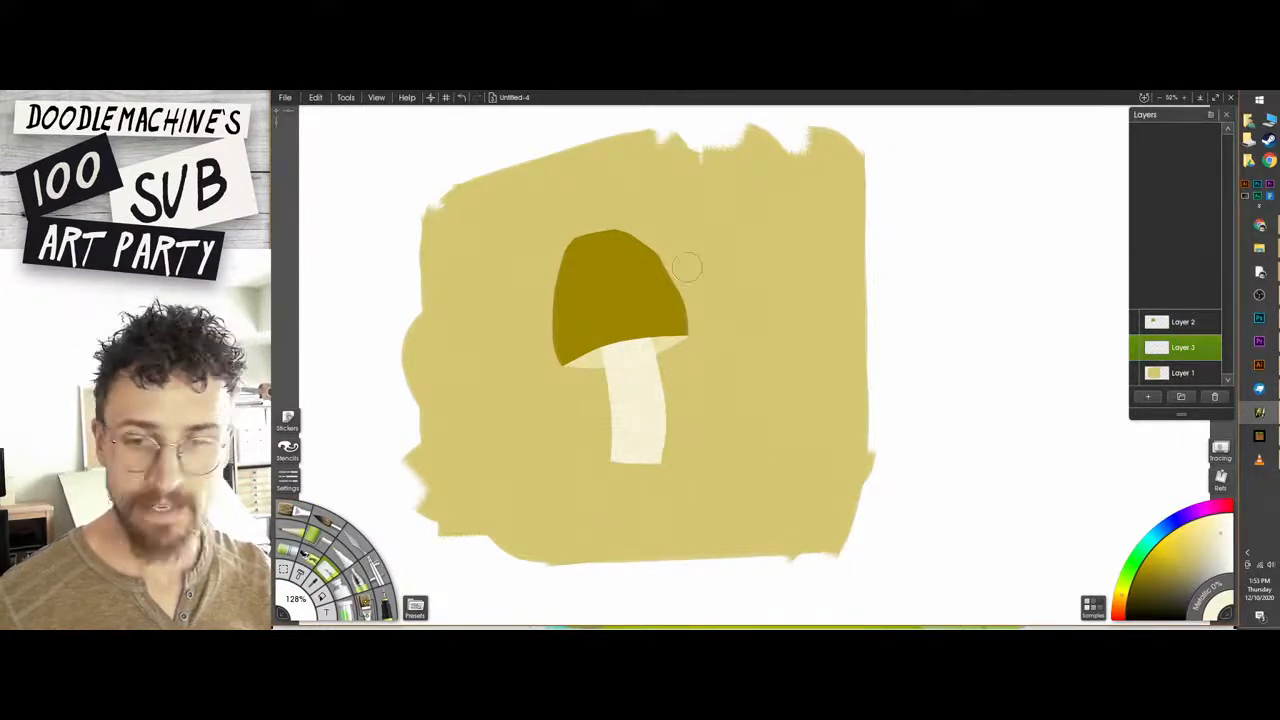
Undo the stem strokes on Layer 3, keeping only the cream underside.
{"action": "left_click_drag", "start_coordinate": [623, 328], "coordinate": [706, 300]}
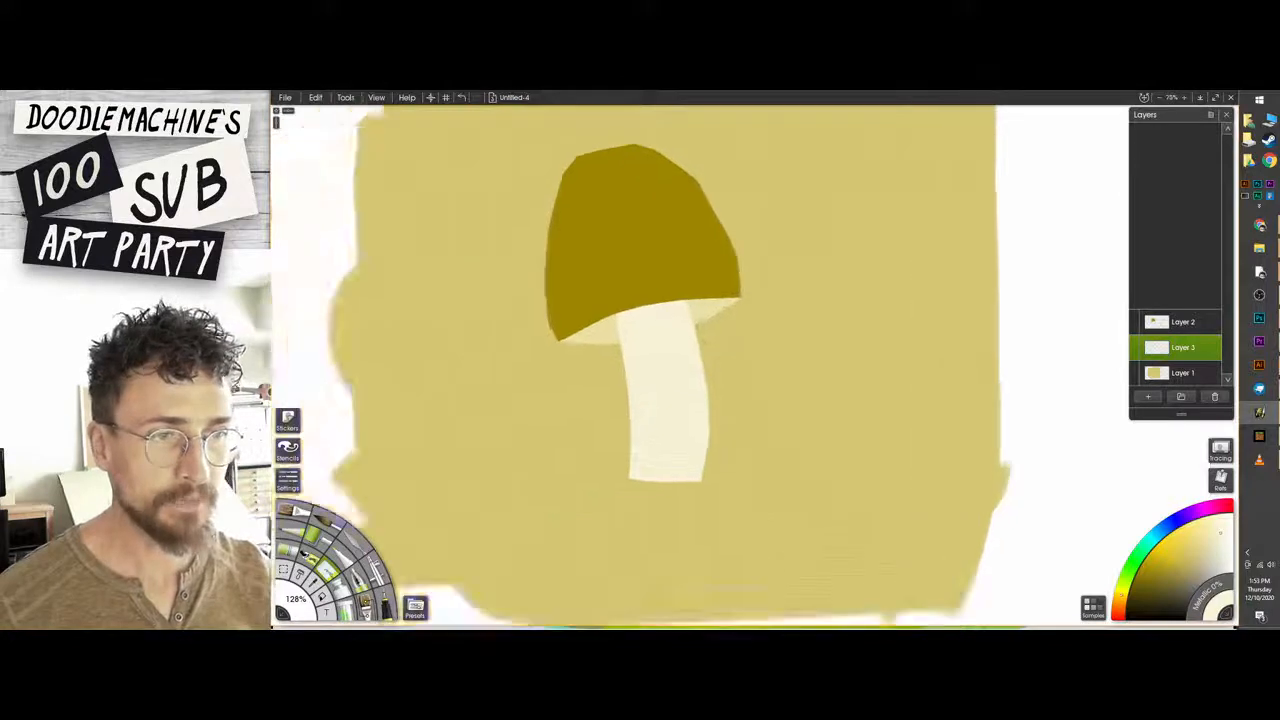
{"action": "scroll", "coordinate": [714, 402], "scroll_direction": "up", "scroll_amount": 2}
{"action": "key", "text": "ctrl+z"}
{"action": "key", "text": "ctrl+z"}
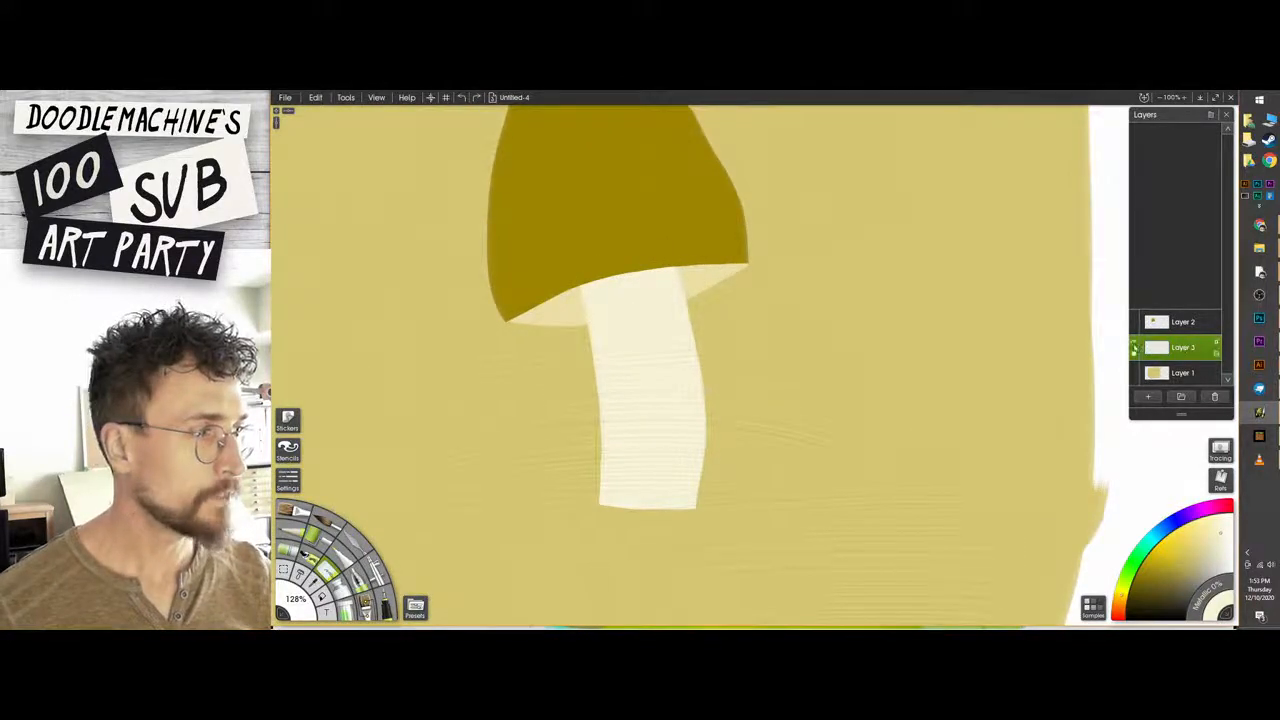
{"action": "left_click", "coordinate": [1134, 348]}
{"action": "left_click", "coordinate": [1134, 348]}
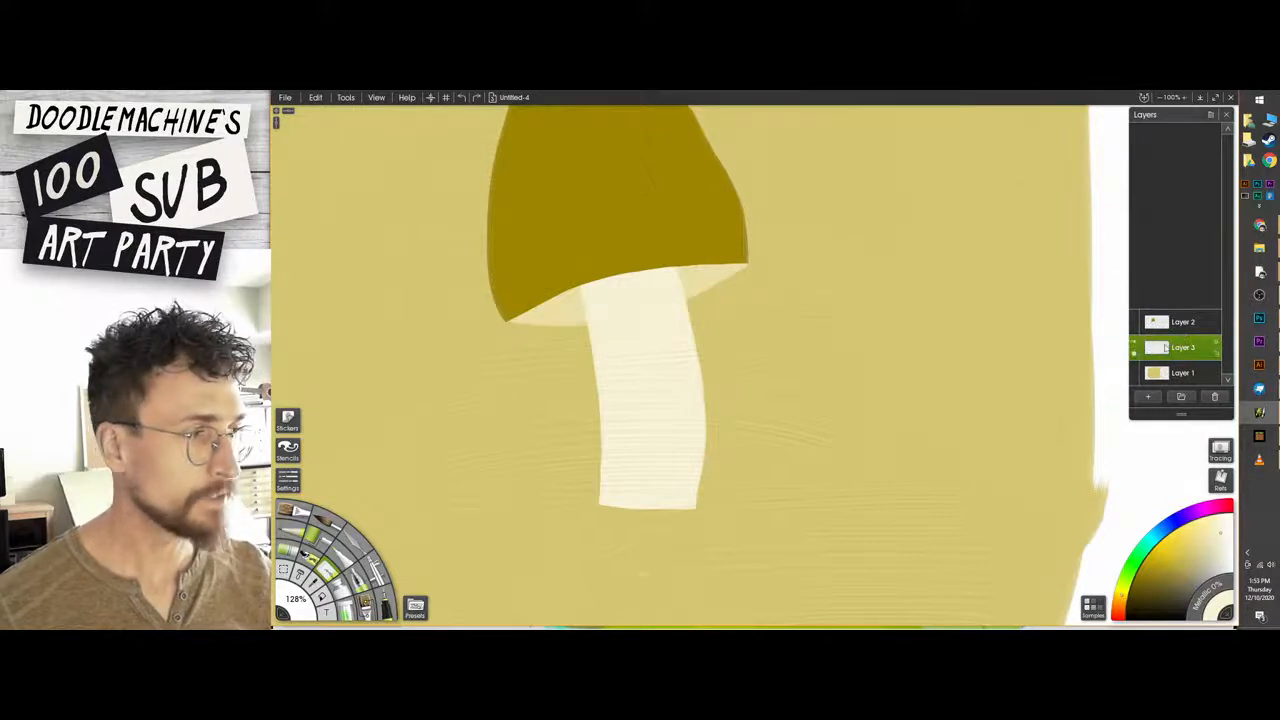
{"action": "key", "text": "ctrl+z"}
{"action": "key", "text": "ctrl+z"}
{"action": "key", "text": "ctrl+z"}
{"action": "key", "text": "ctrl+z"}
{"action": "key", "text": "ctrl+z"}
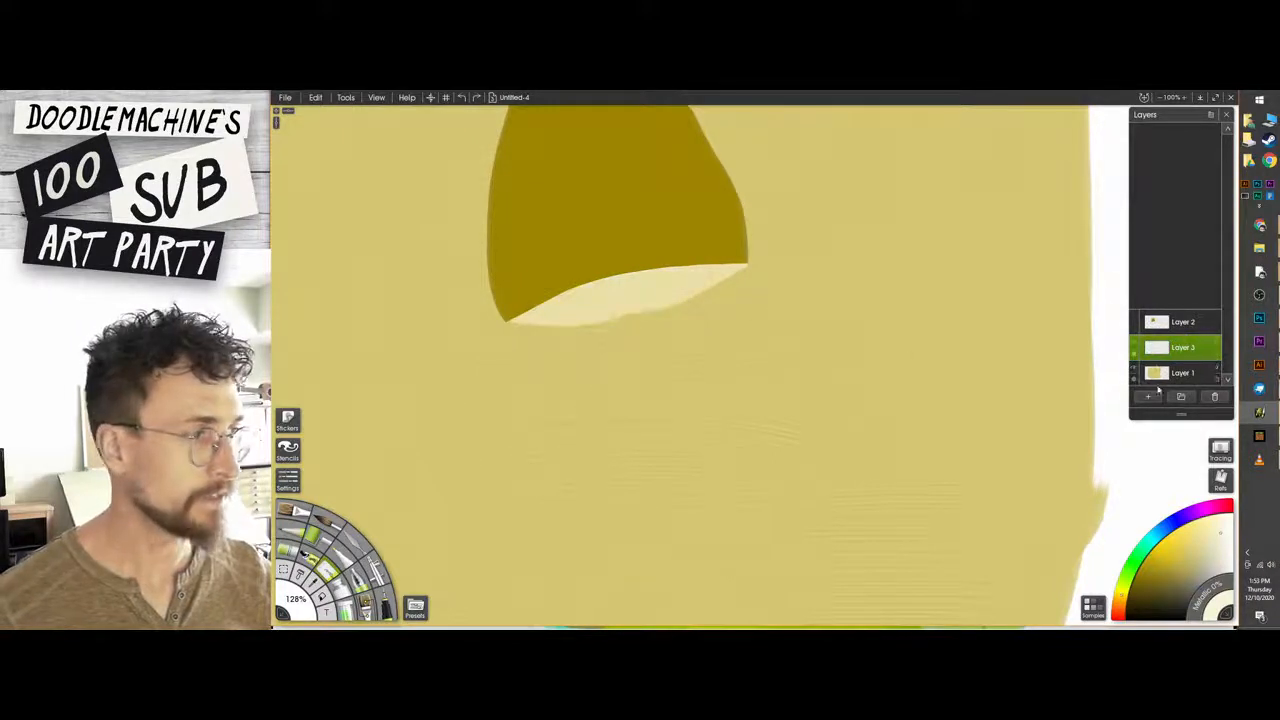
Add a new layer between the underside and the cap and paint a narrow off-white stem on it.
{"action": "left_click", "coordinate": [1148, 396]}
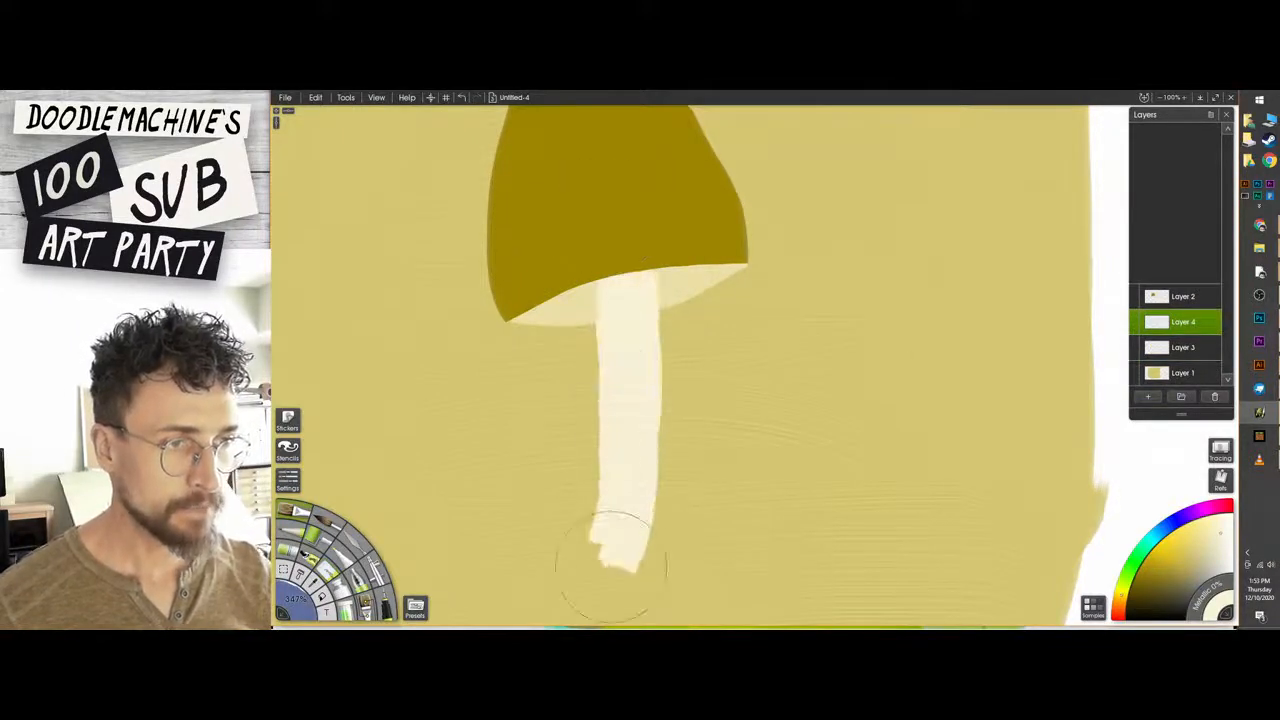